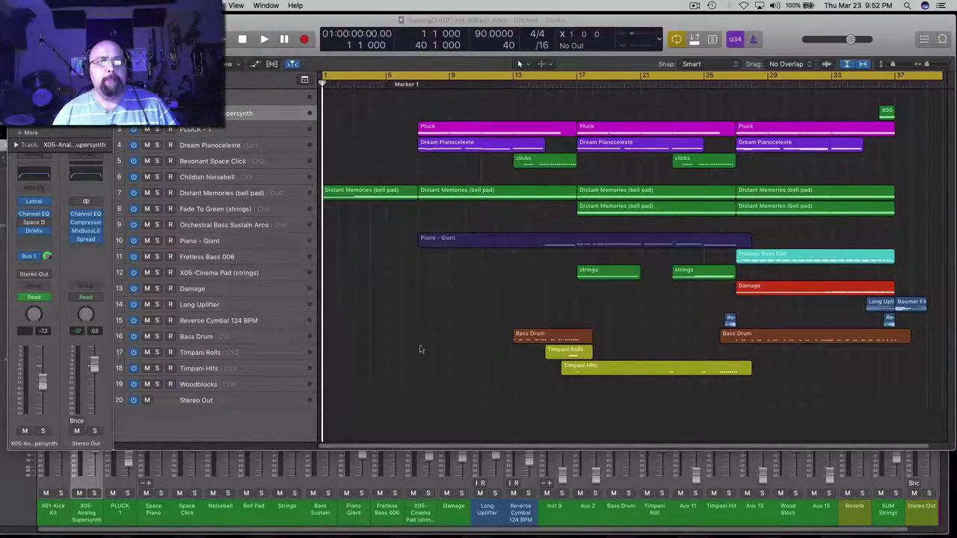
# - Play the arrangement briefly from its beginning
pyautogui.click(385, 365)
pyautogui.press('space')
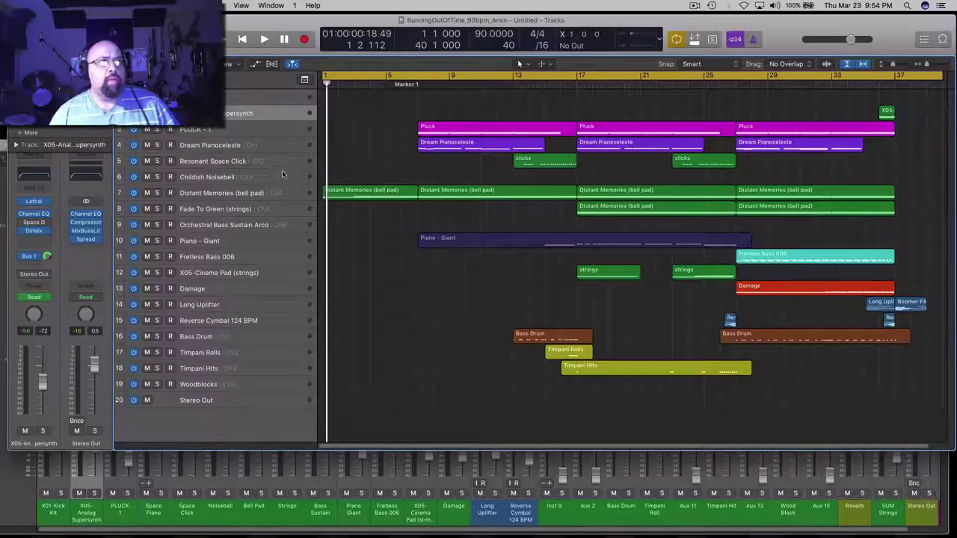
# - Select the tracks Dream Pianoceleste, Distant Memories, Fade To Green, Piano - Giant, Fretless Bass 006, X05-Cinema Pad, Timpani Rolls and Timpani Hits
pyautogui.click(276, 148)
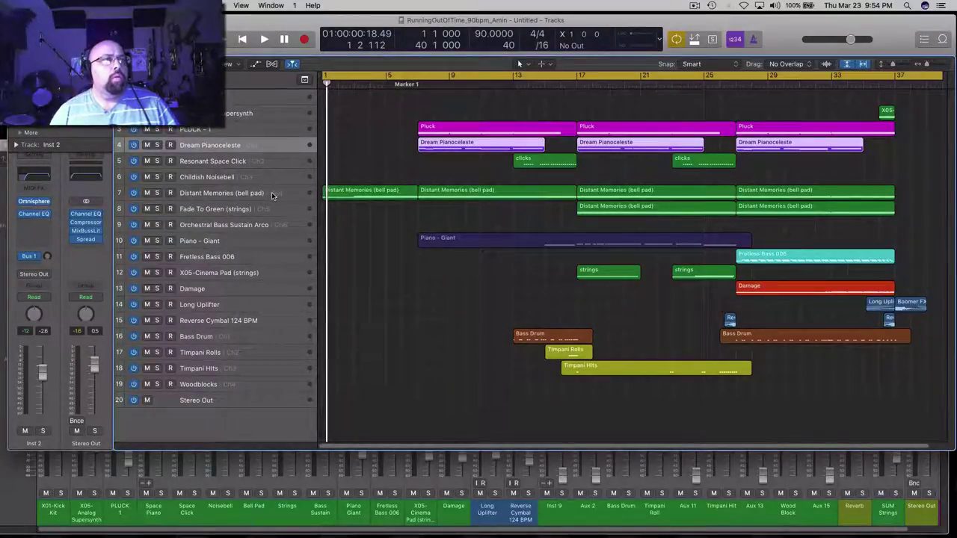
pyautogui.click(272, 195)
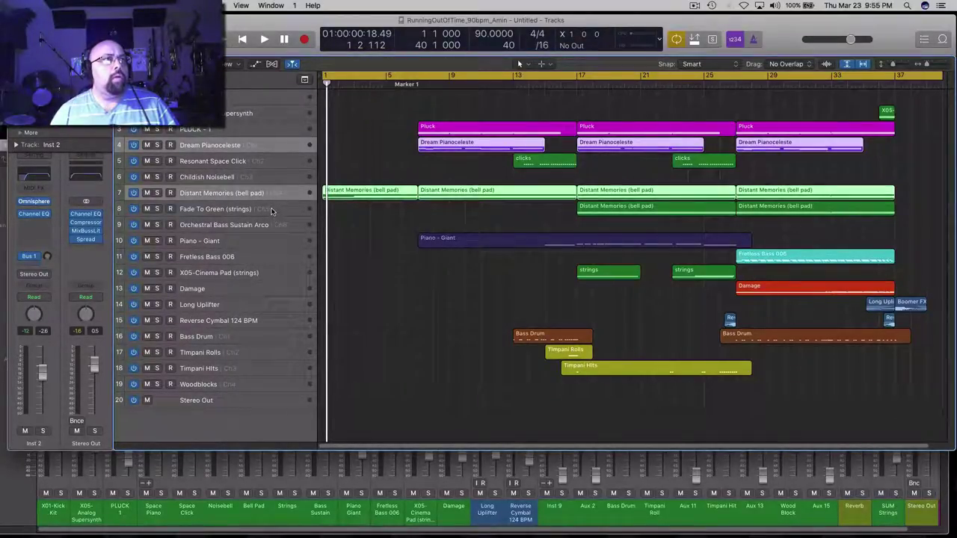
pyautogui.keyDown('shift'); pyautogui.click(272, 212); pyautogui.keyUp('shift')
pyautogui.keyDown('shift'); pyautogui.click(271, 245); pyautogui.keyUp('shift')
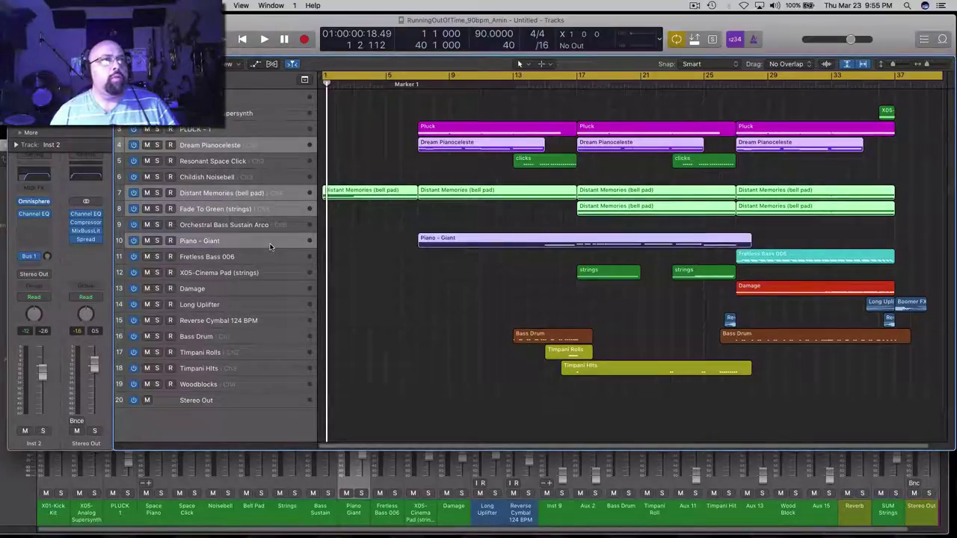
pyautogui.keyDown('shift'); pyautogui.click(264, 260); pyautogui.keyUp('shift')
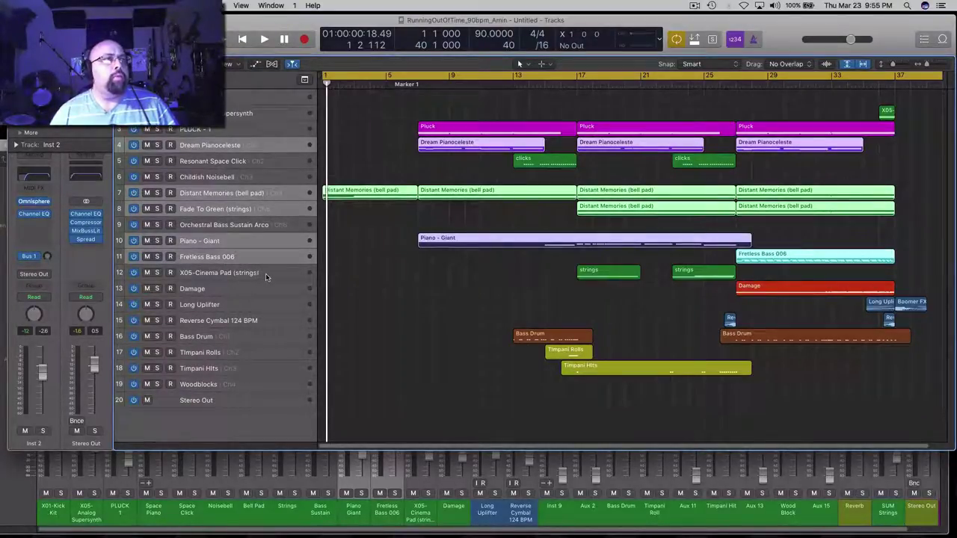
pyautogui.keyDown('shift'); pyautogui.click(266, 278); pyautogui.keyUp('shift')
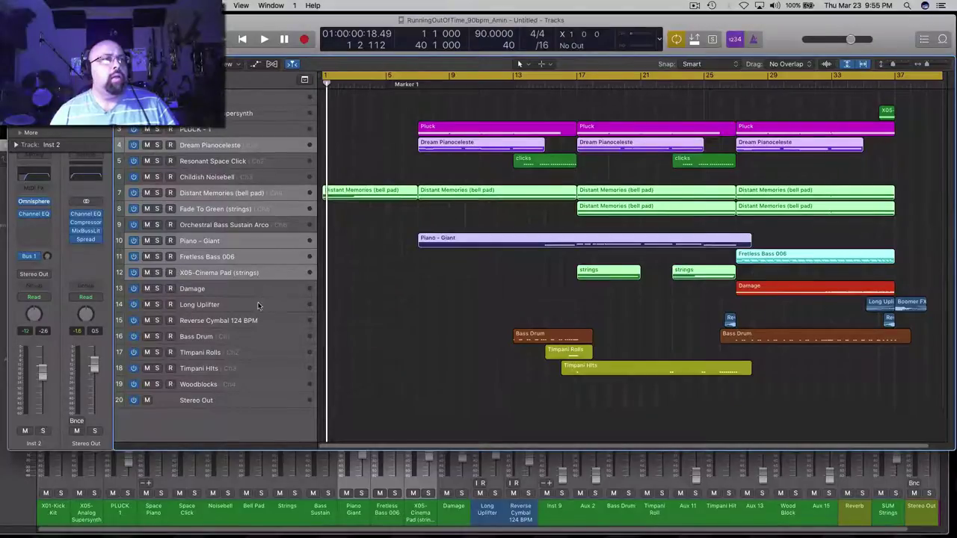
pyautogui.keyDown('shift'); pyautogui.click(262, 352); pyautogui.keyUp('shift')
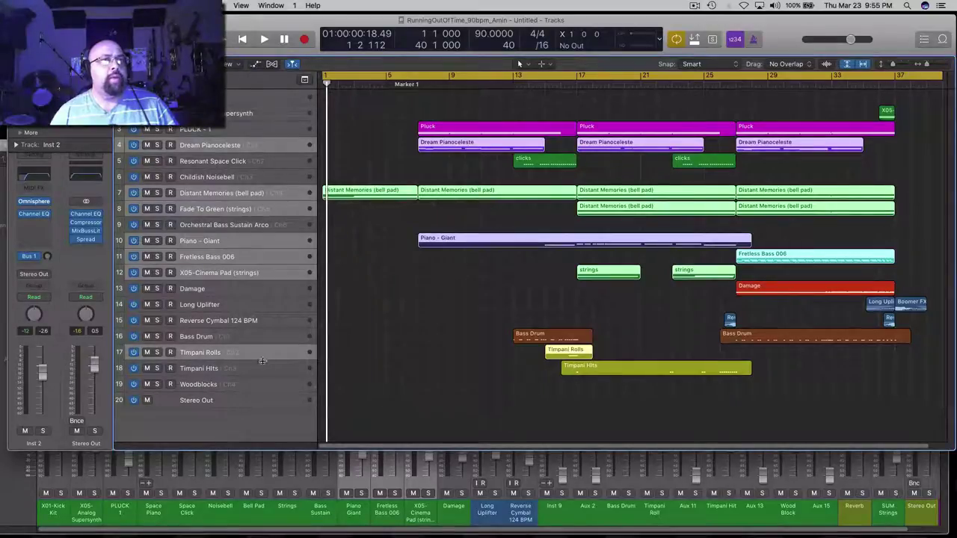
pyautogui.keyDown('shift'); pyautogui.click(261, 375); pyautogui.keyUp('shift')
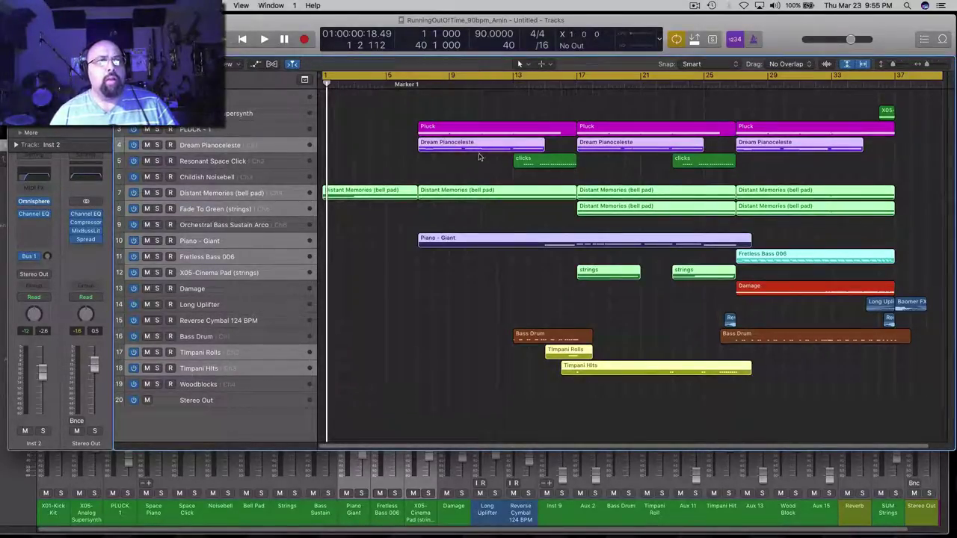
# - Transpose all notes in the selected tracks' regions down two semitones in the Piano Roll
pyautogui.press('p')
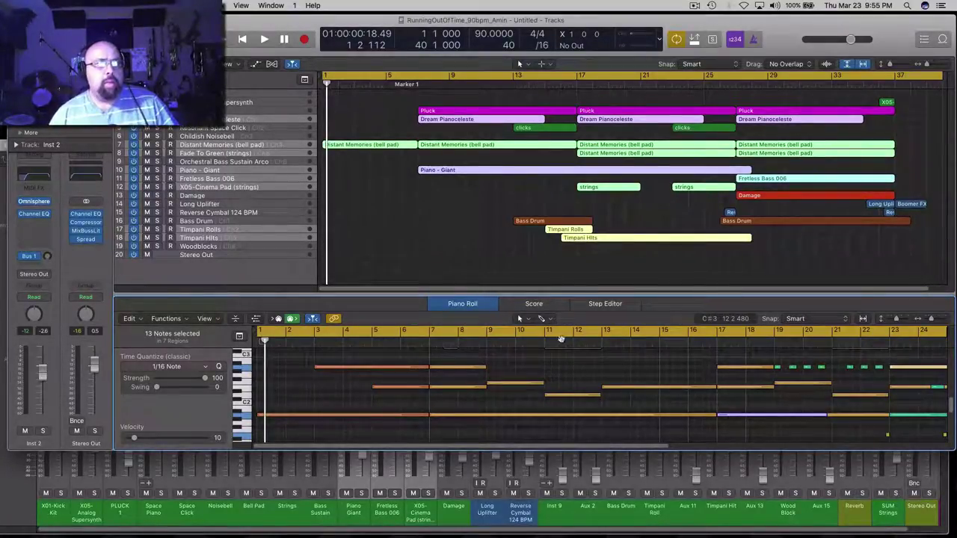
pyautogui.click(587, 367)
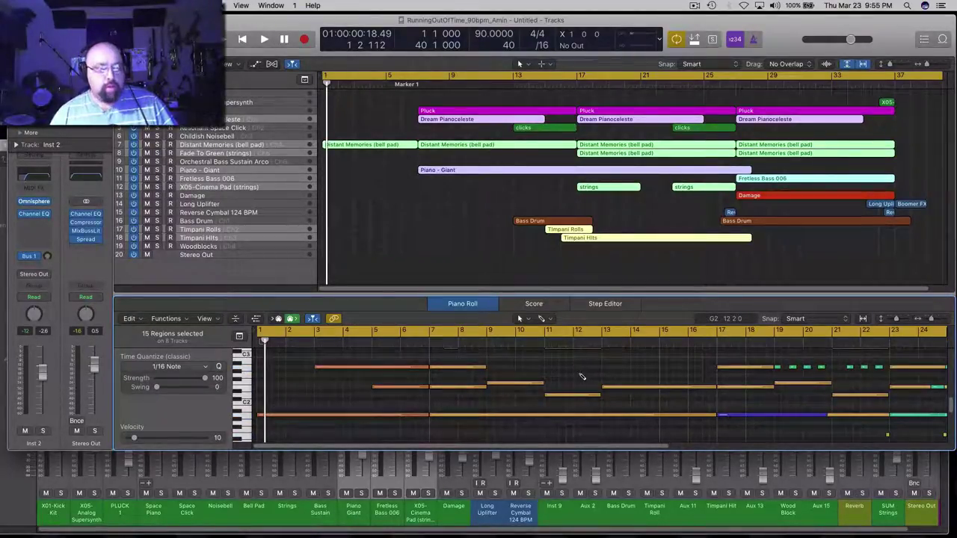
pyautogui.press('super+a')
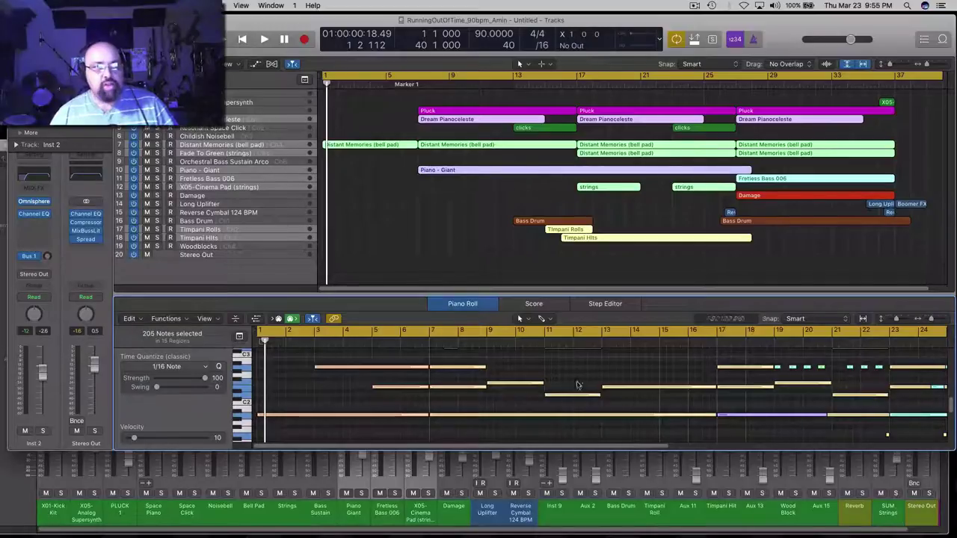
pyautogui.moveTo(561, 397)
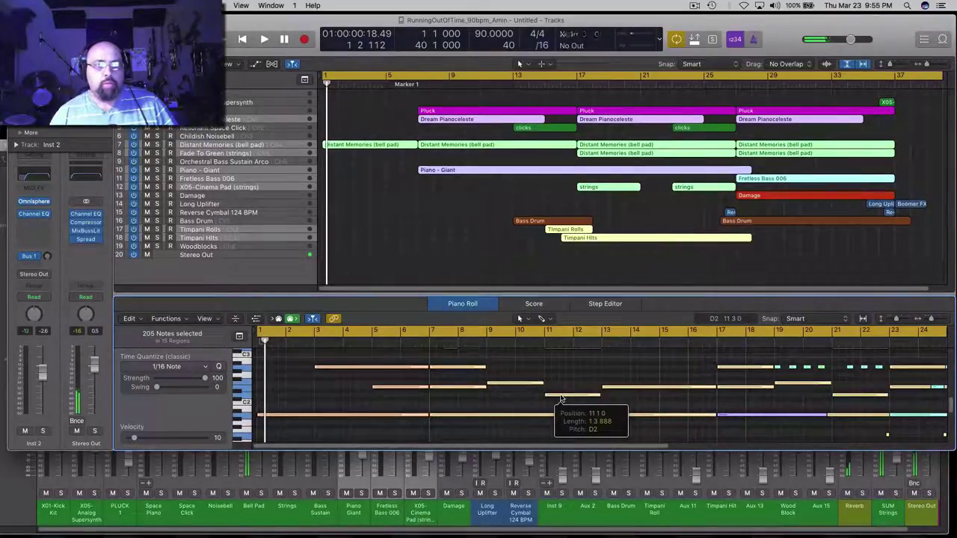
pyautogui.moveTo(561, 398); pyautogui.dragTo(561, 404)
pyautogui.click(560, 388)
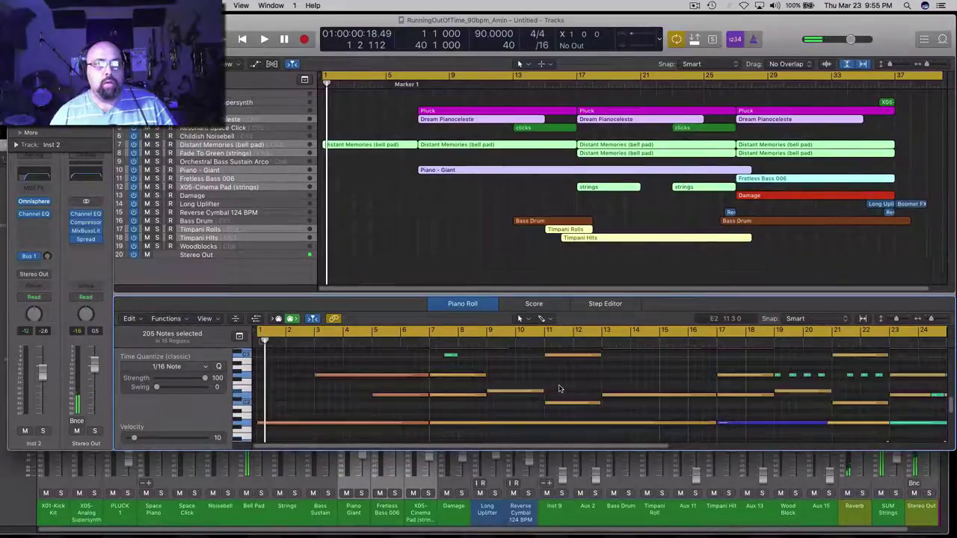
# - Turn off cycle mode and play the arrangement from just before bar 7 to check the transposed parts
pyautogui.click(417, 84)
pyautogui.press('c')
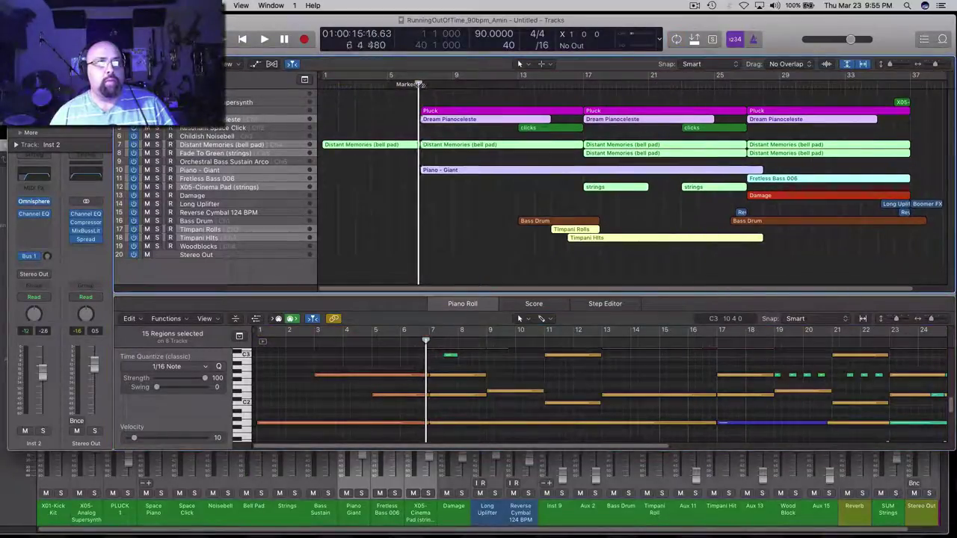
pyautogui.press('space')
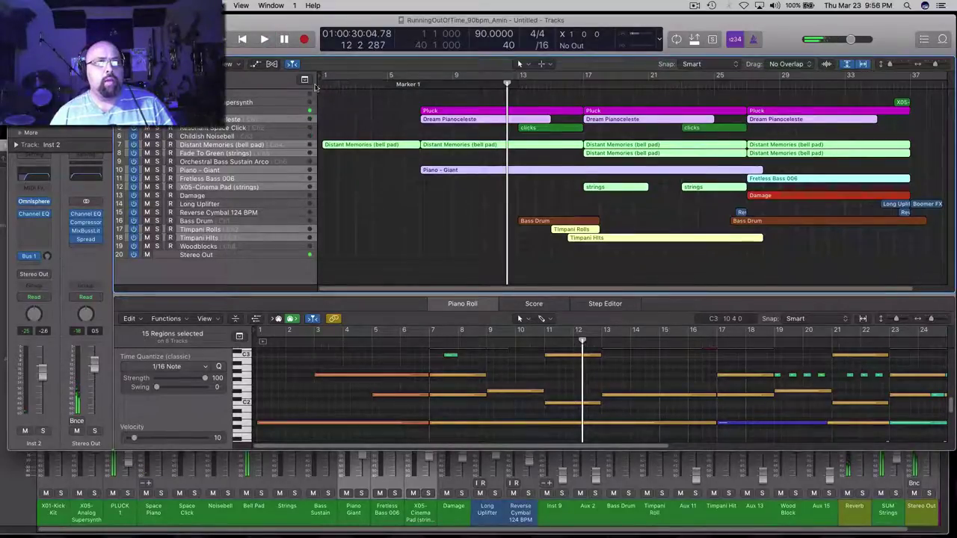
pyautogui.click(407, 84)
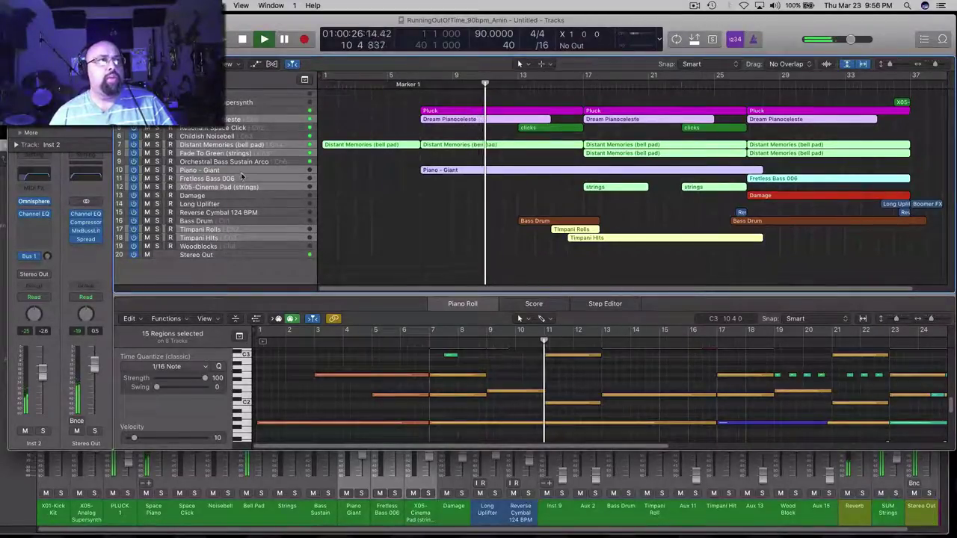
# - Transpose all notes in the PLUCK - 1 track's regions down two semitones
pyautogui.click(263, 112)
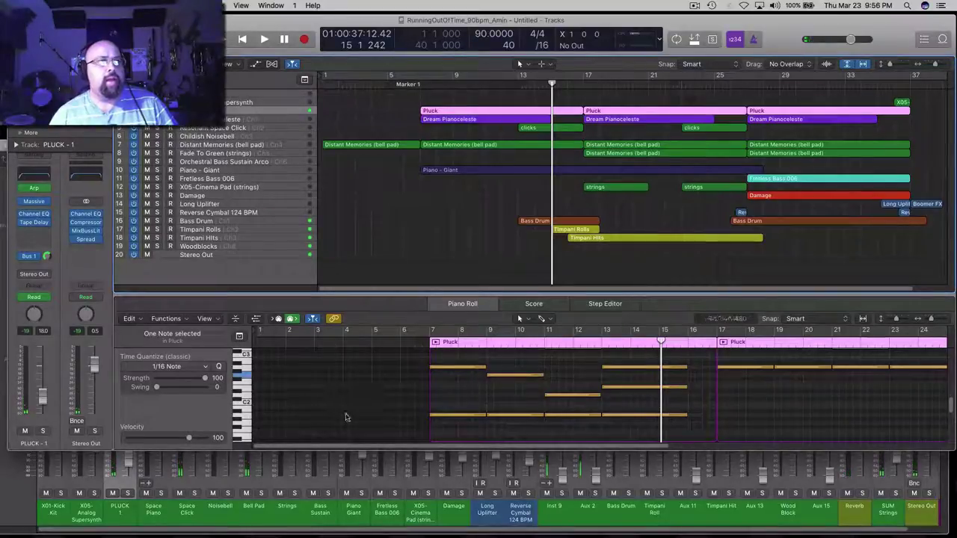
pyautogui.click(440, 417)
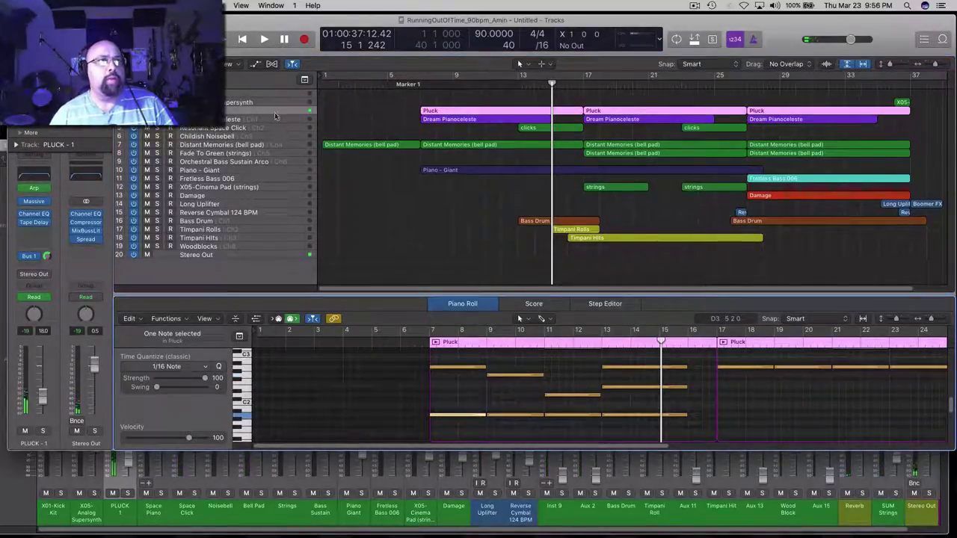
pyautogui.click(401, 405)
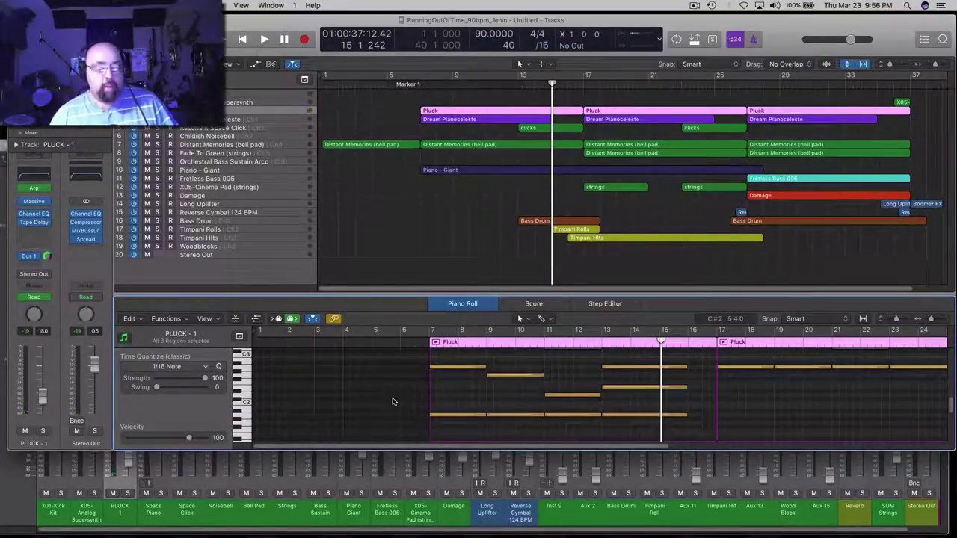
pyautogui.press('super+a')
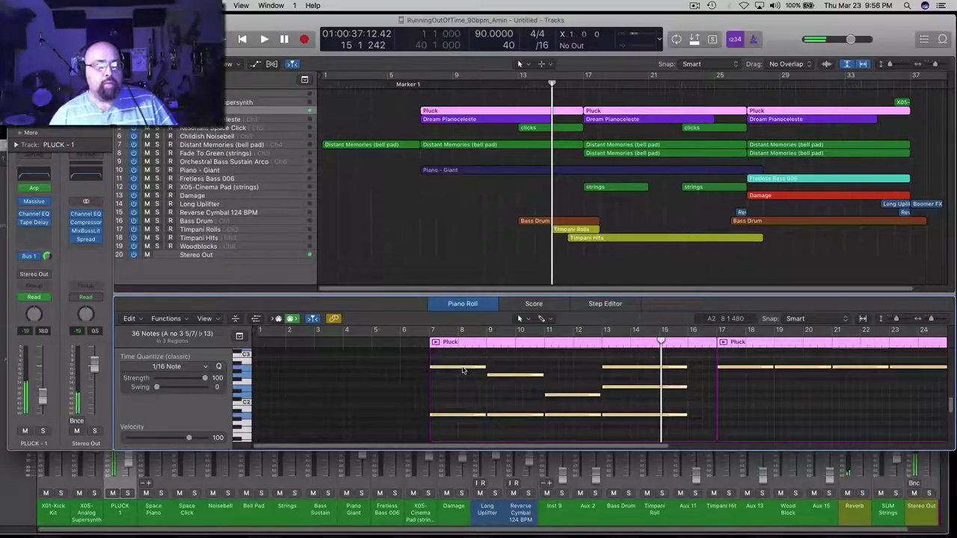
pyautogui.moveTo(463, 370); pyautogui.dragTo(462, 379)
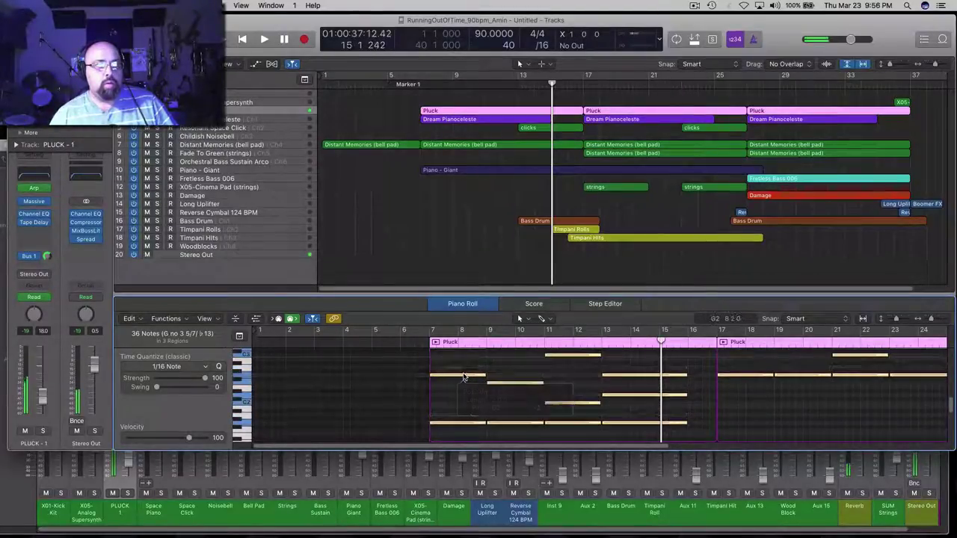
pyautogui.click(437, 157)
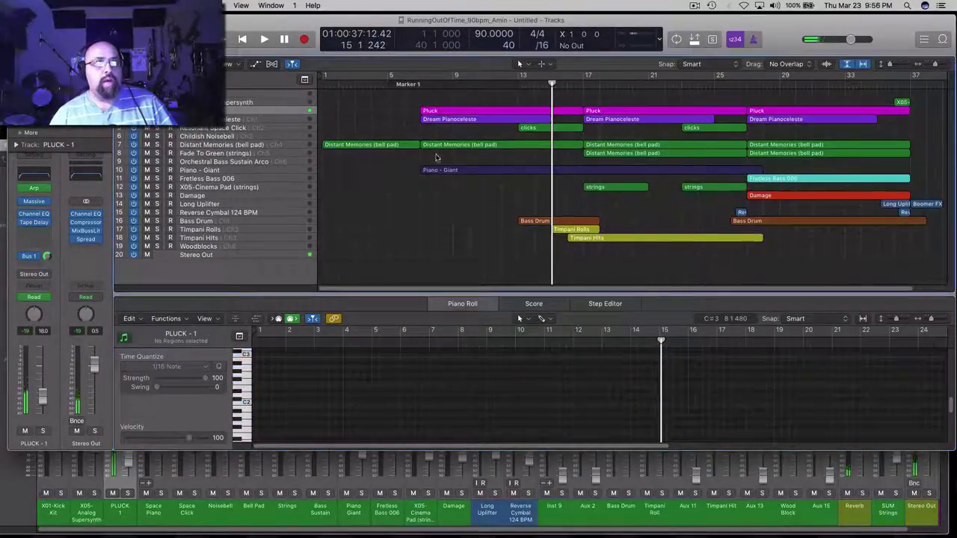
# - Play the arrangement from about bar 7 and again from bar 27 to compare the pluck with the other parts
pyautogui.click(420, 84)
pyautogui.press('space')
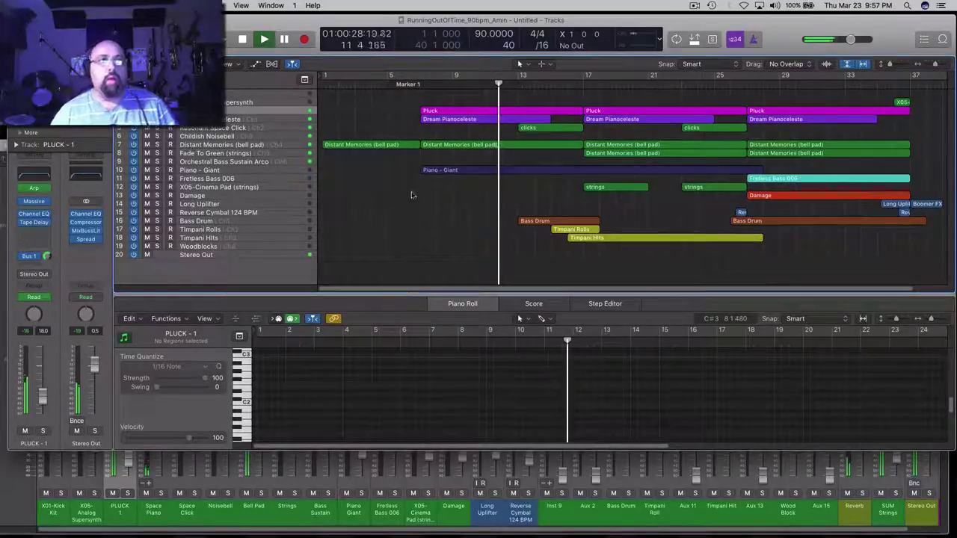
pyautogui.press('space')
pyautogui.click(745, 85)
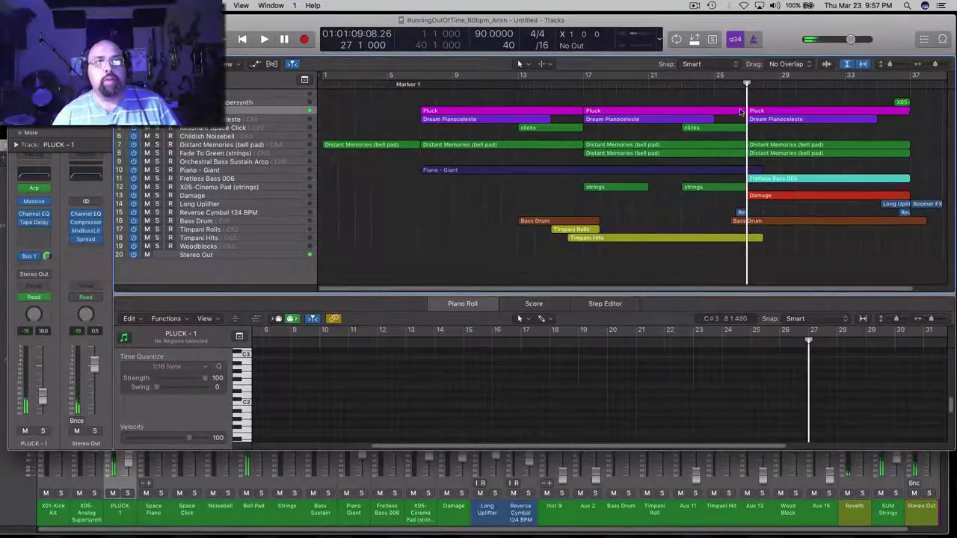
pyautogui.press('space')
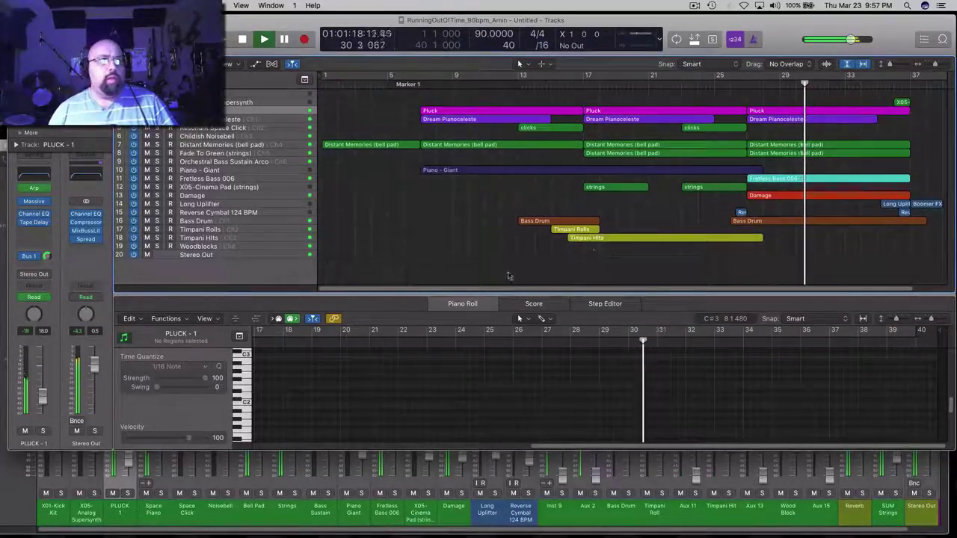
pyautogui.press('space')
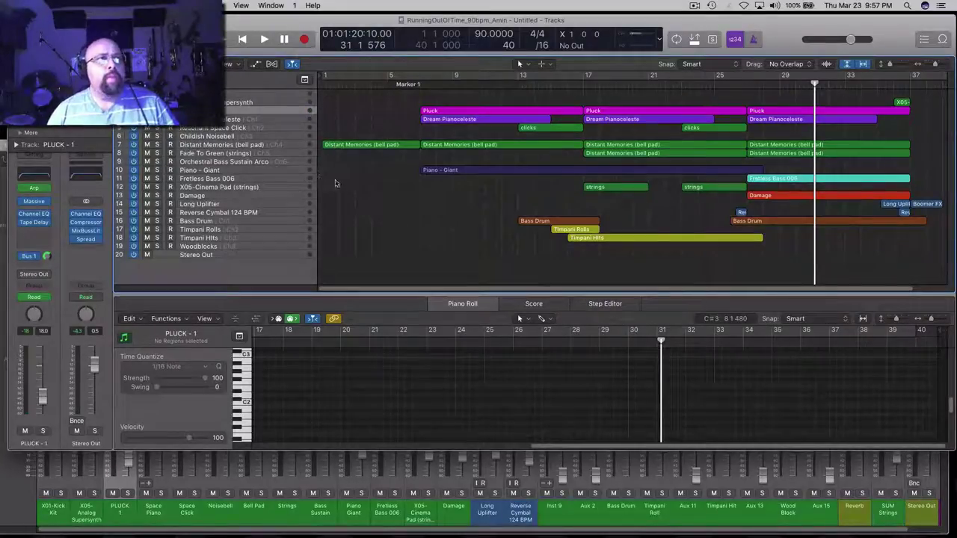
# - In the first Distant Memories (bell pad) region, extend the D2 note back to bar 1 and raise the G2 note to A#2
pyautogui.click(296, 145)
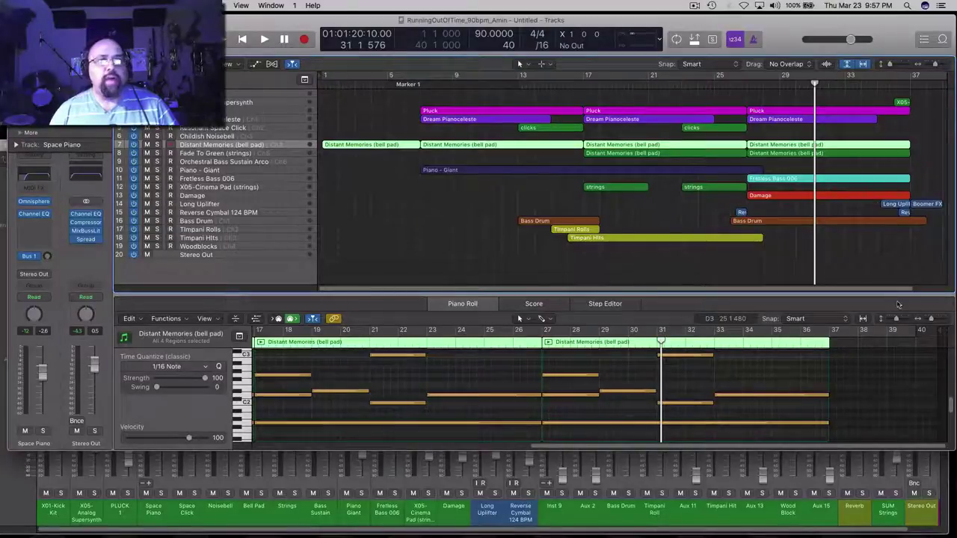
pyautogui.moveTo(930, 320); pyautogui.dragTo(925, 319)
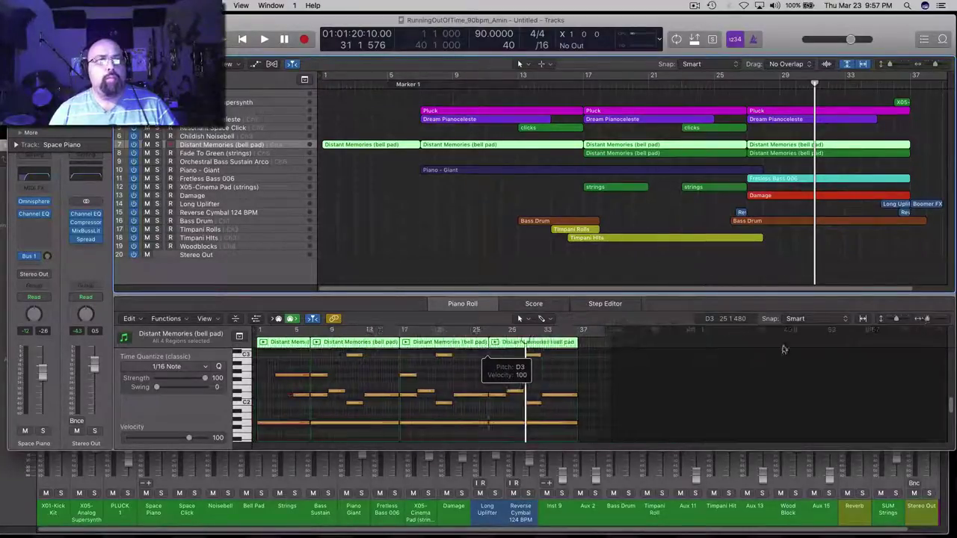
pyautogui.click(262, 342)
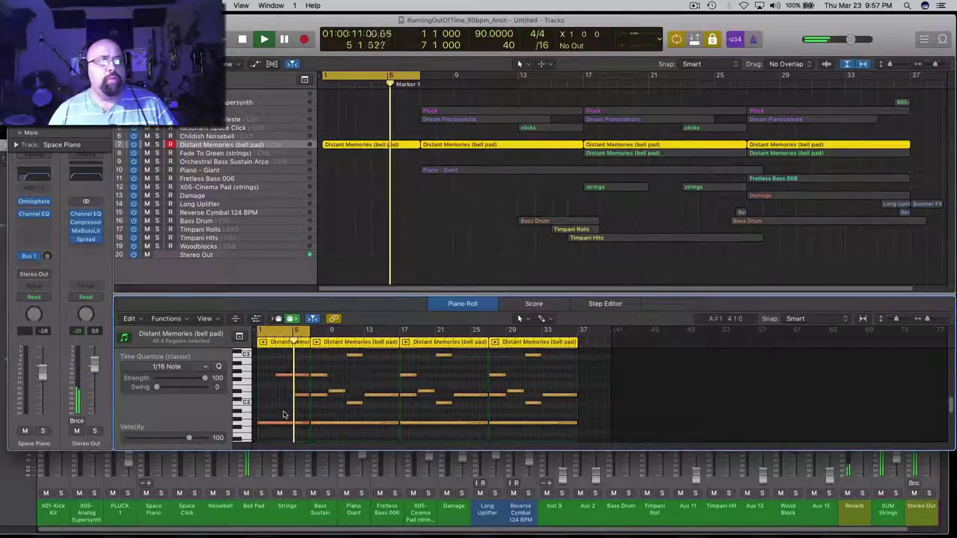
pyautogui.press('space')
pyautogui.moveTo(295, 394); pyautogui.dragTo(281, 364)
# - Play the edited first bell pad region and its transition into the second region around bars 6 and 7
pyautogui.press('space')
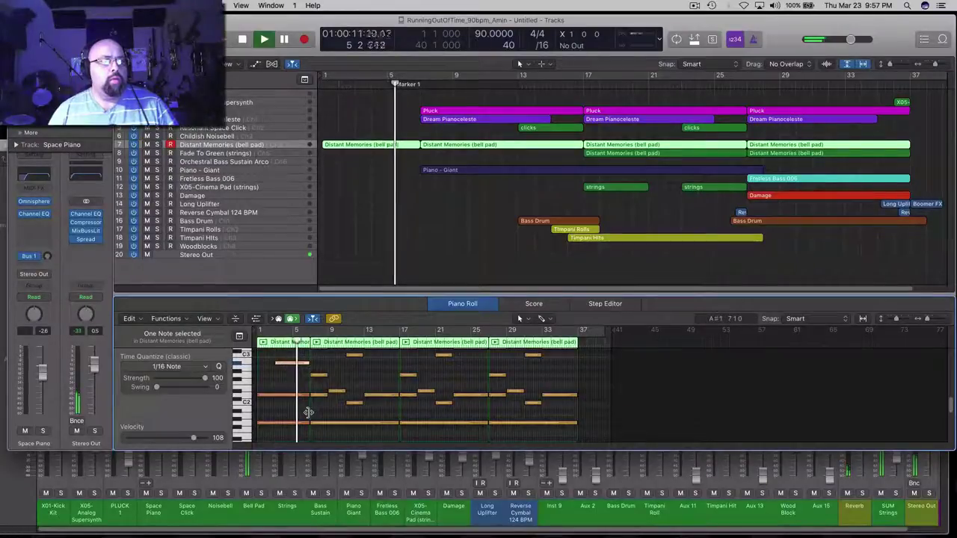
pyautogui.click(263, 343)
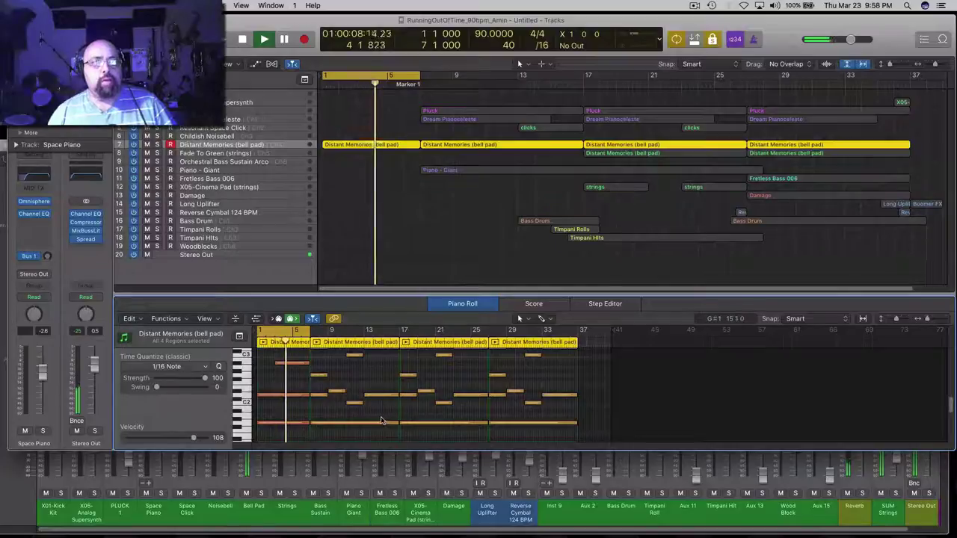
pyautogui.press('space')
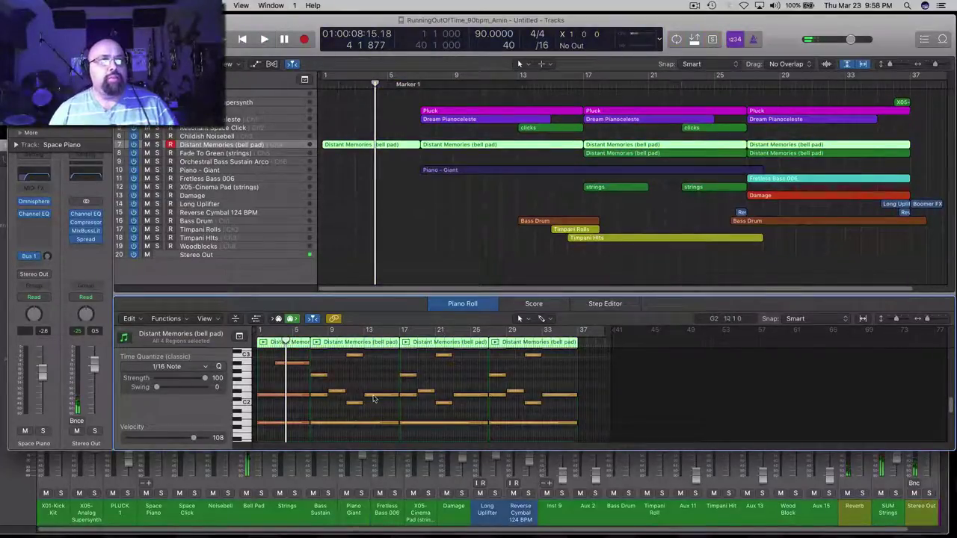
pyautogui.click(316, 343)
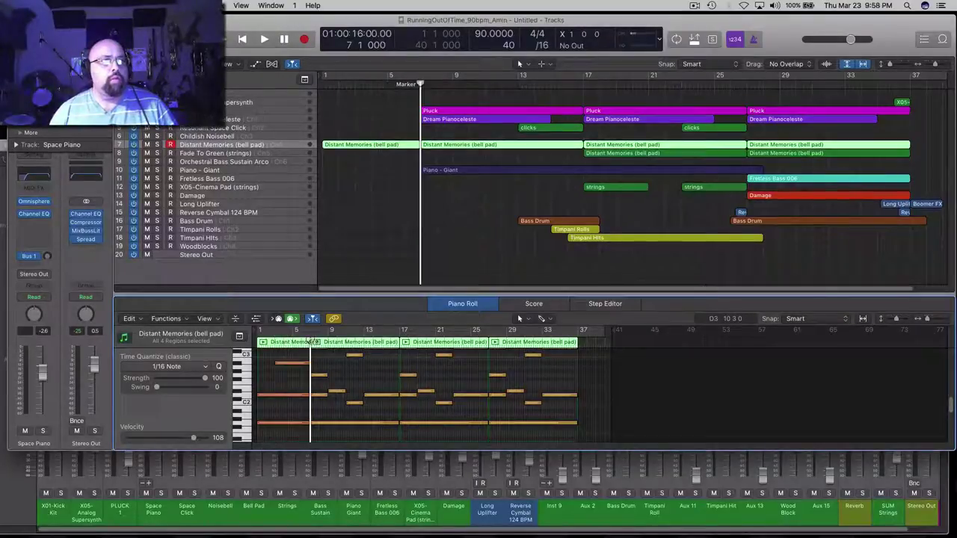
pyautogui.press('space')
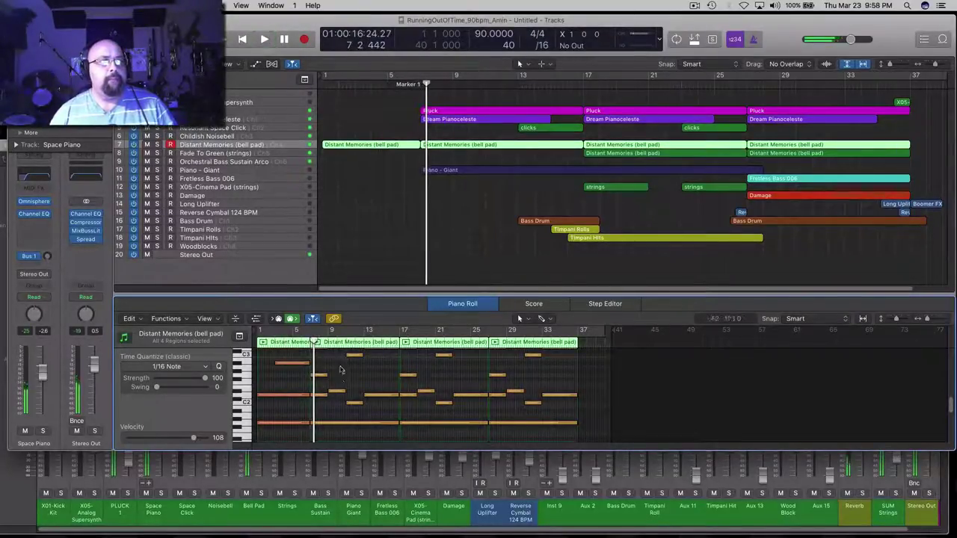
pyautogui.click(308, 342)
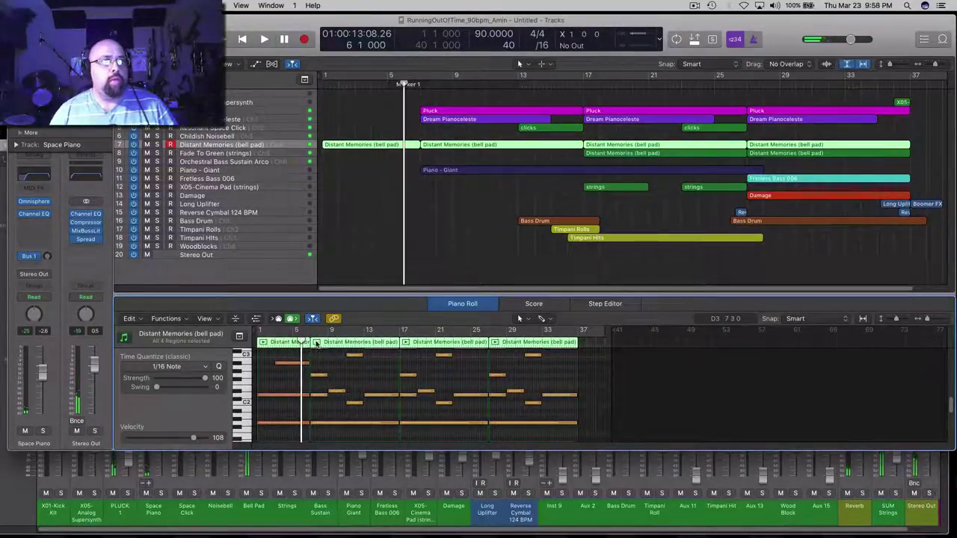
# - Play the second bell pad region and lower its notes to A#1 and A1 at bar 7, C2 at bar 9, G2 and A#1 at bar 11
pyautogui.click(316, 342)
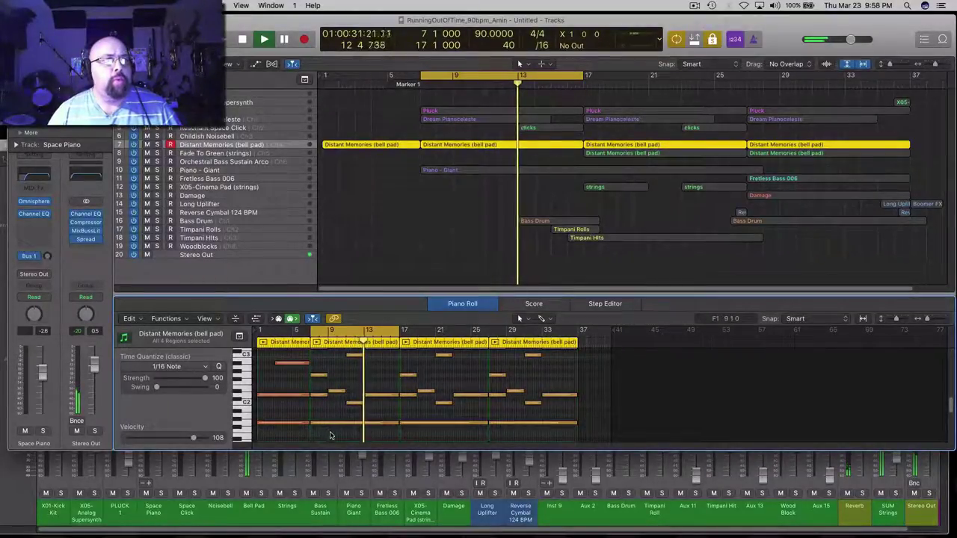
pyautogui.press('space')
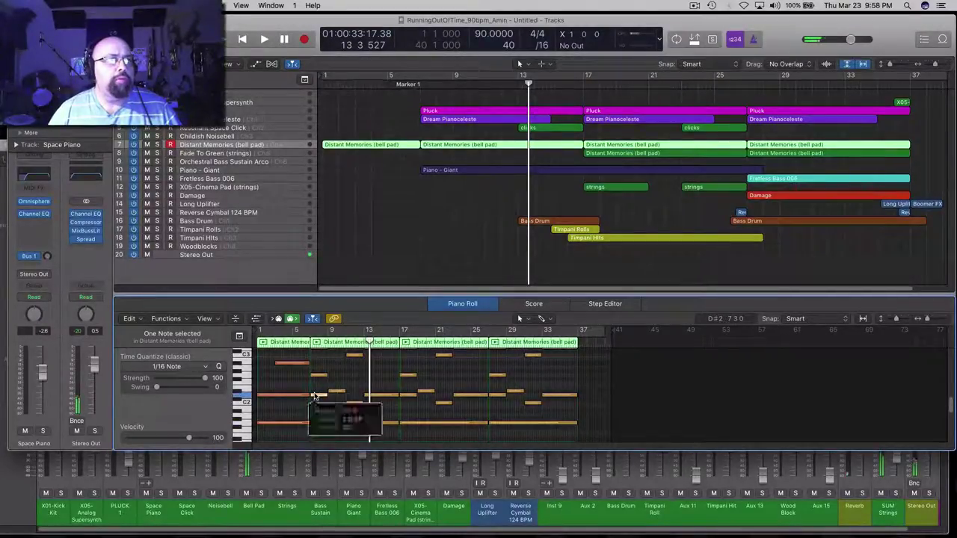
pyautogui.click(316, 376)
pyautogui.moveTo(316, 380); pyautogui.dragTo(316, 412)
pyautogui.moveTo(319, 377); pyautogui.dragTo(336, 405)
pyautogui.moveTo(352, 357); pyautogui.dragTo(354, 410)
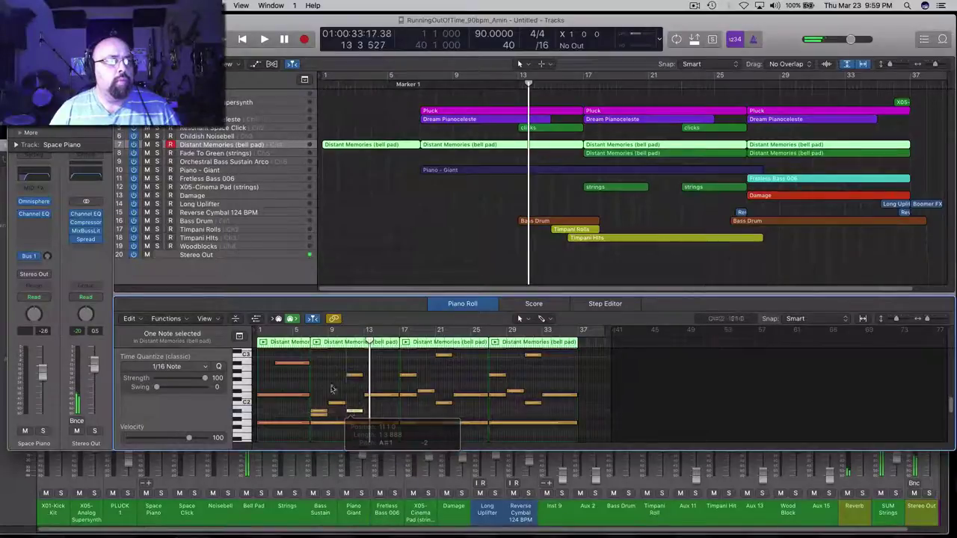
# - Play the second bell pad region from bar 7 to about bar 12 to check the lowered notes
pyautogui.click(316, 342)
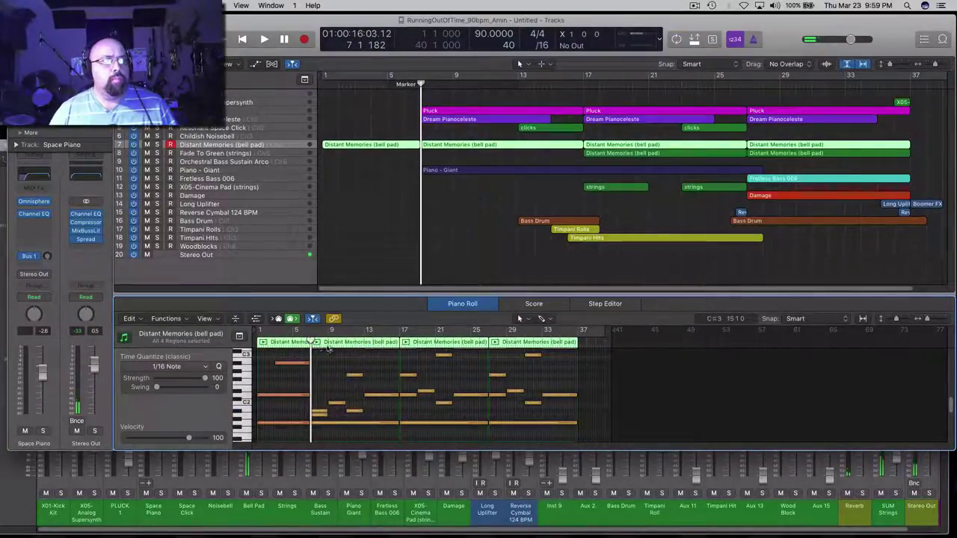
pyautogui.click(315, 343)
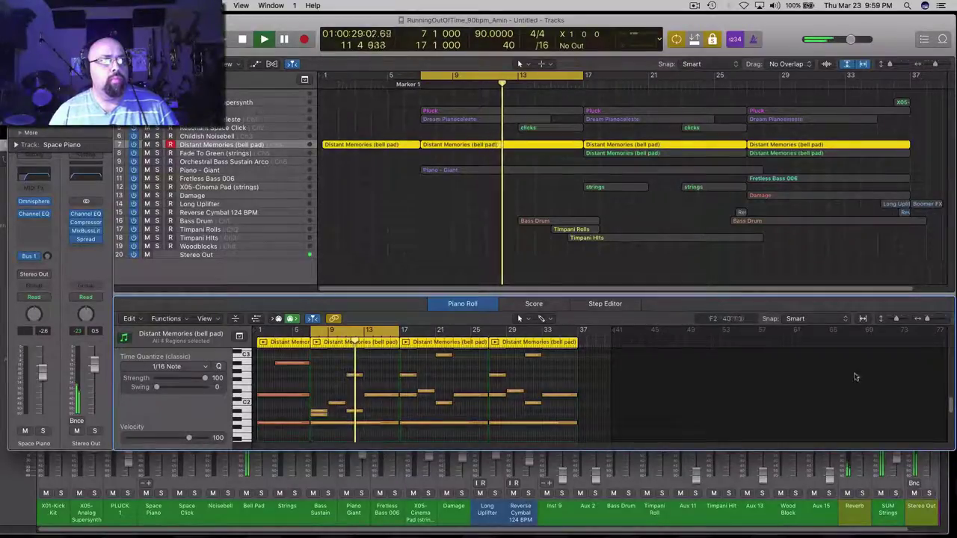
pyautogui.press('space')
# - Enlarge the piano roll and move the second region's upper bar 7 notes to A2 and A#2 and its bar 9 notes to C3 and D#2
pyautogui.moveTo(949, 408); pyautogui.dragTo(950, 406)
pyautogui.moveTo(593, 294); pyautogui.dragTo(593, 254)
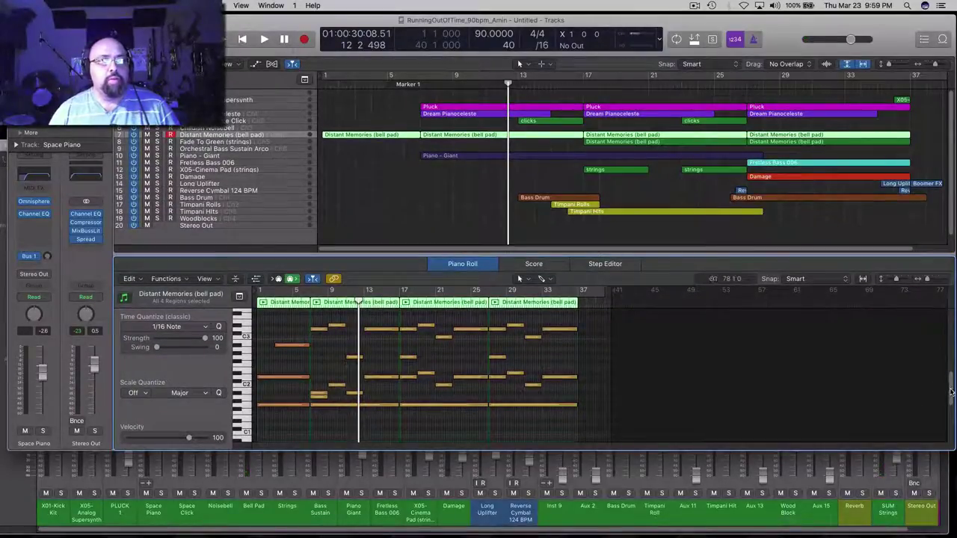
pyautogui.scroll(3, 557, 404)
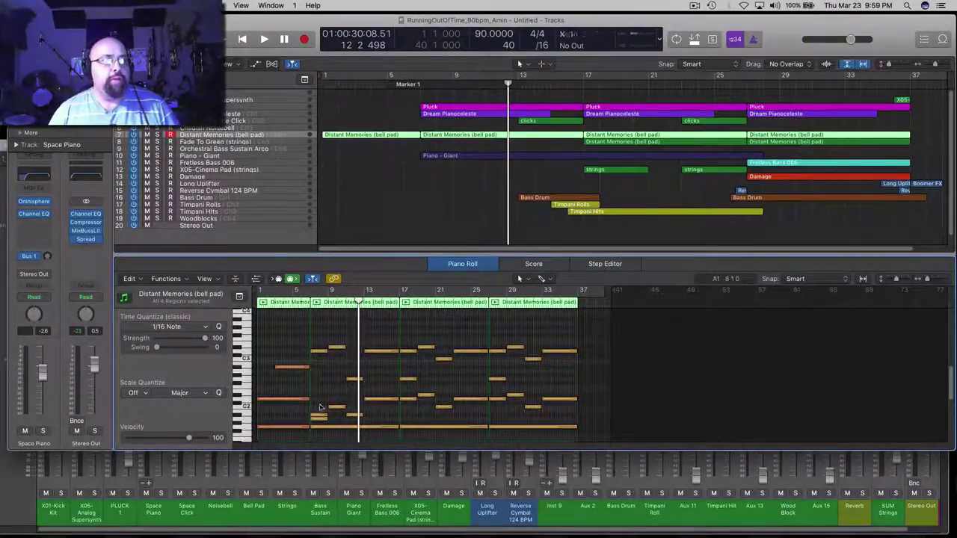
pyautogui.moveTo(317, 422)
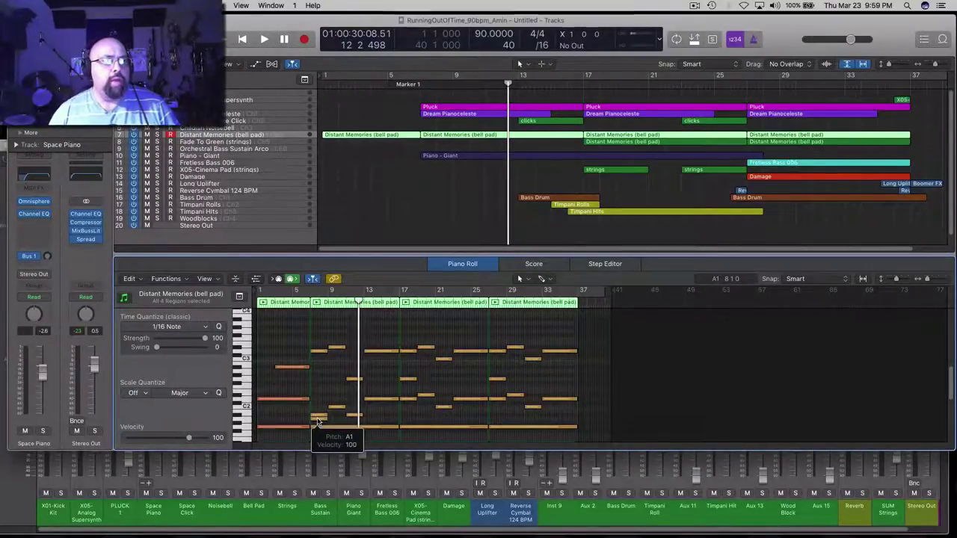
pyautogui.moveTo(317, 422); pyautogui.dragTo(337, 363)
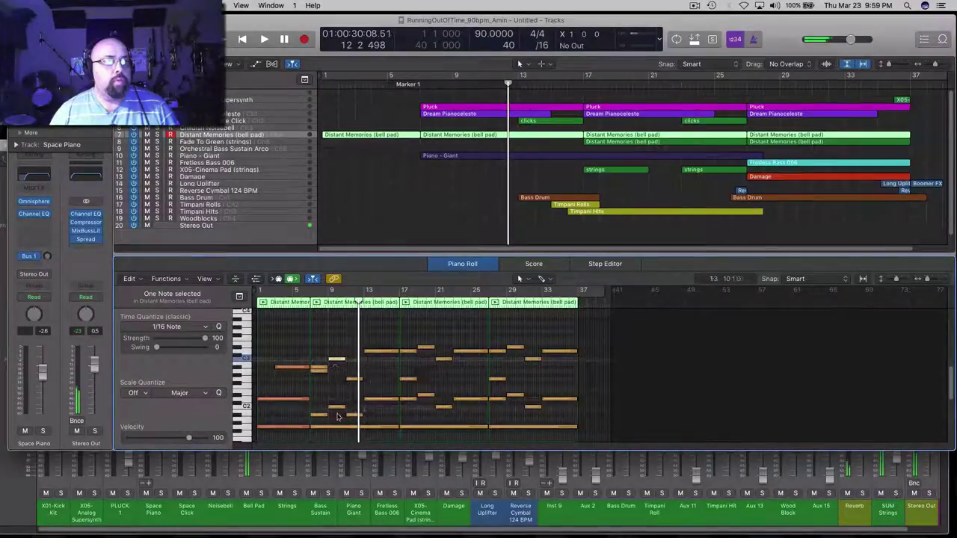
pyautogui.click(337, 410)
pyautogui.moveTo(336, 409); pyautogui.dragTo(338, 398)
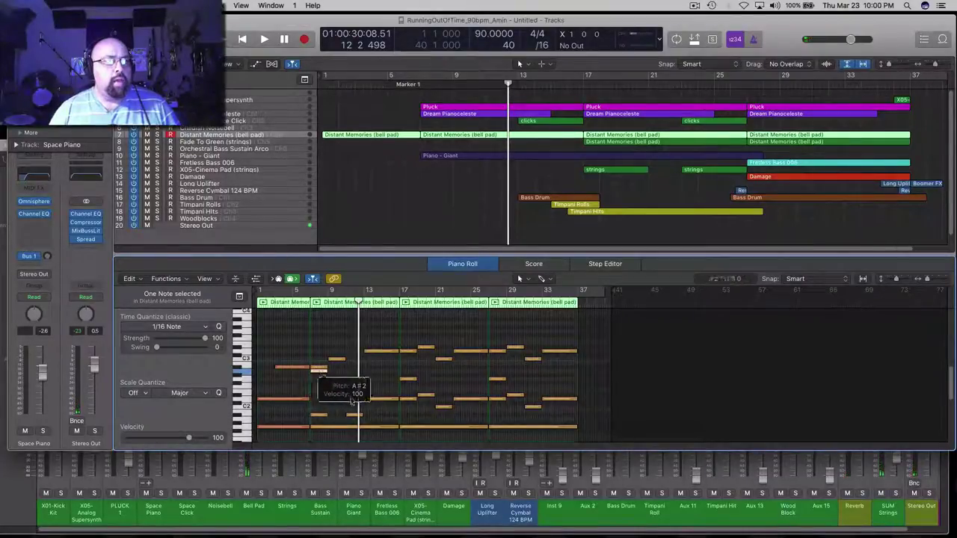
pyautogui.click(334, 398)
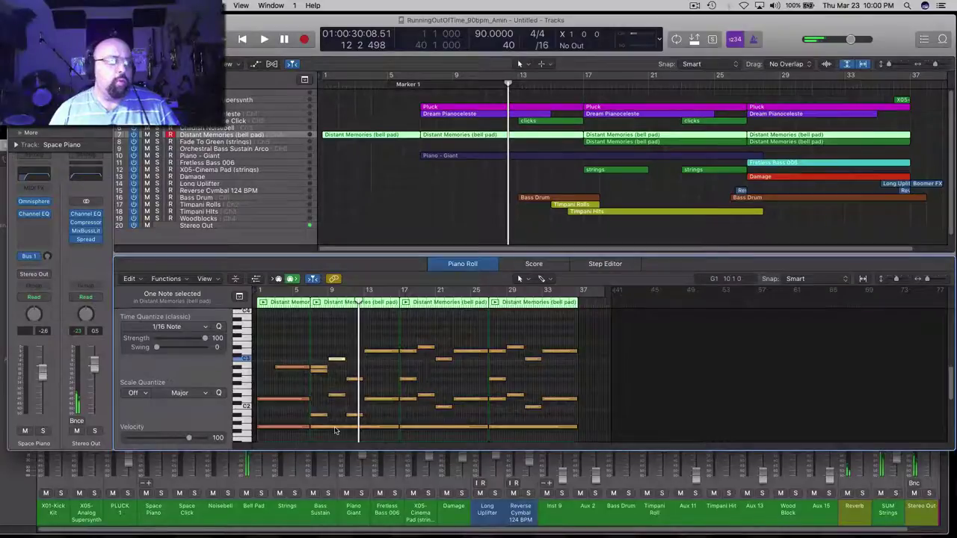
# - Lower the second bell pad region's bar 13 D3 note to A#2, playing the region from bar 7 before and after the change
pyautogui.click(315, 304)
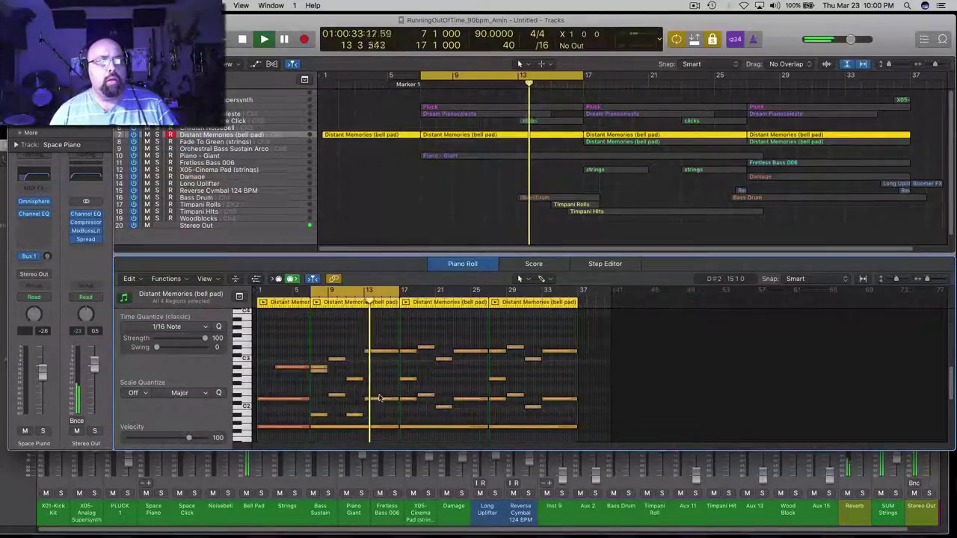
pyautogui.hotkey('alt', 'space')
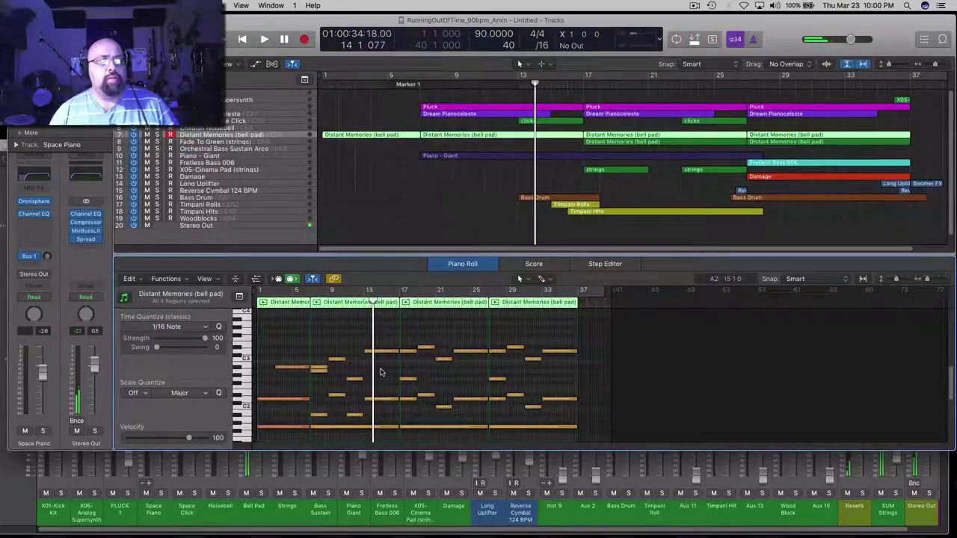
pyautogui.click(380, 352)
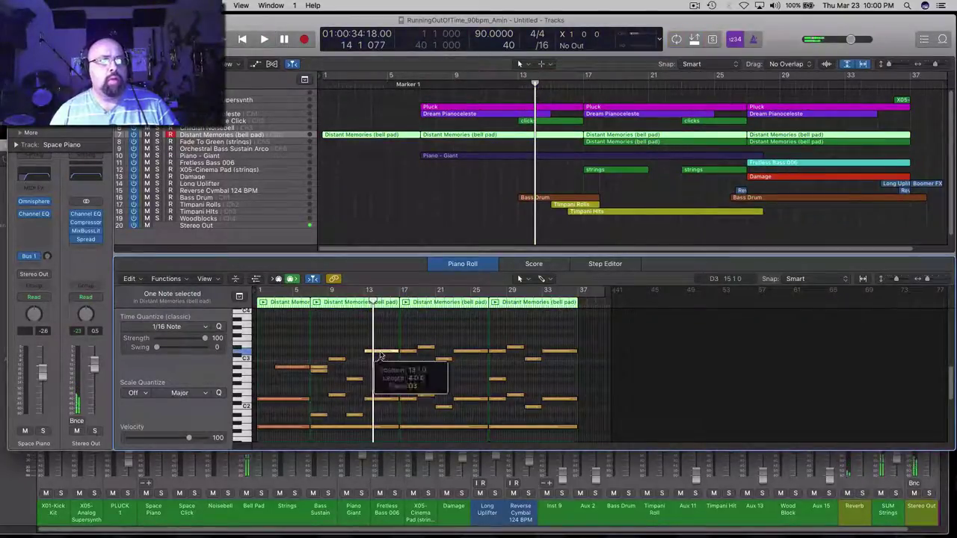
pyautogui.moveTo(381, 354); pyautogui.dragTo(381, 369)
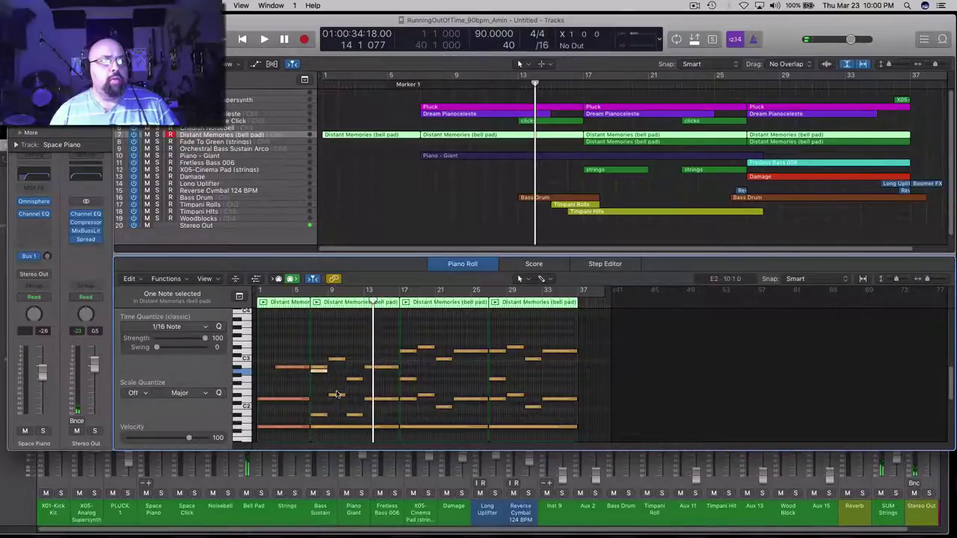
pyautogui.click(383, 400)
pyautogui.click(381, 367)
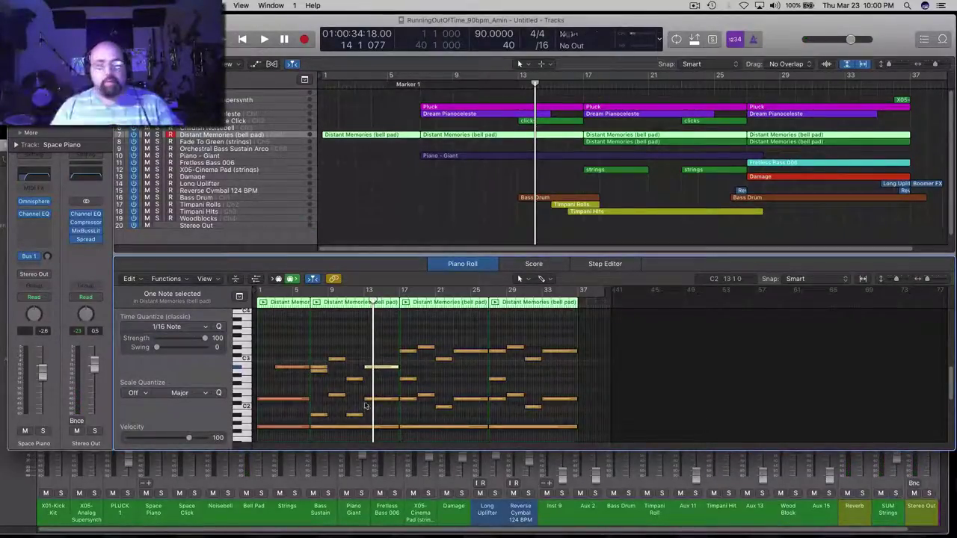
pyautogui.click(317, 303)
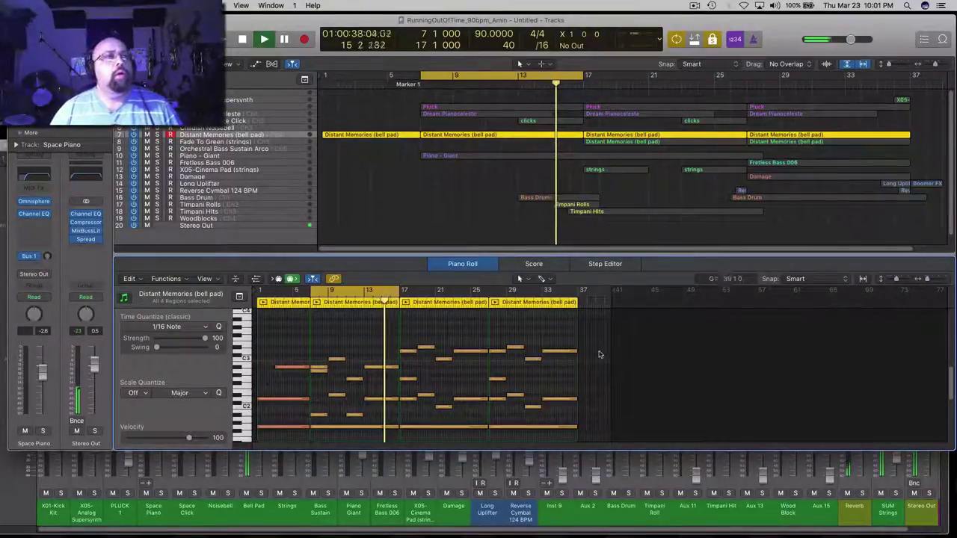
pyautogui.press('space')
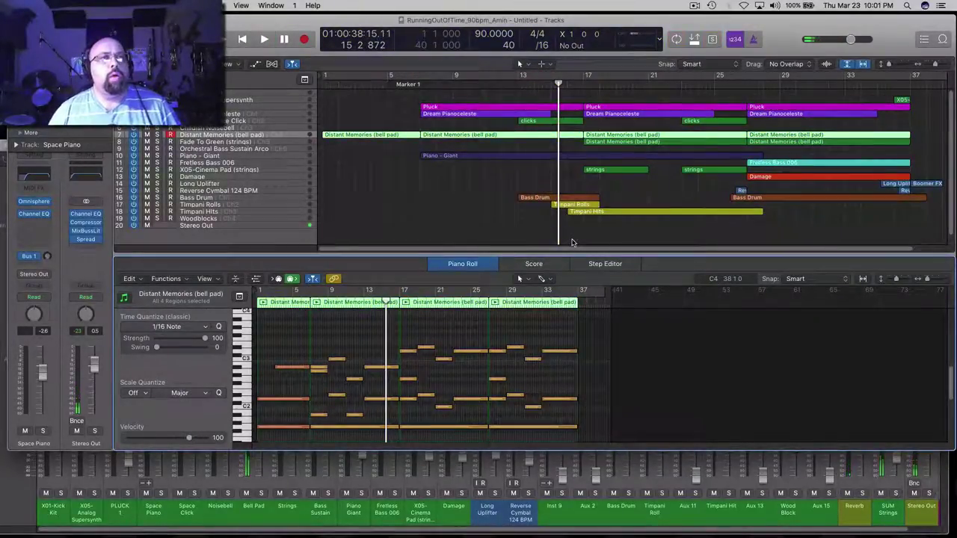
# - Copy the edited second bell pad region over the bell pad regions at bars 17 and 27
pyautogui.click(478, 136)
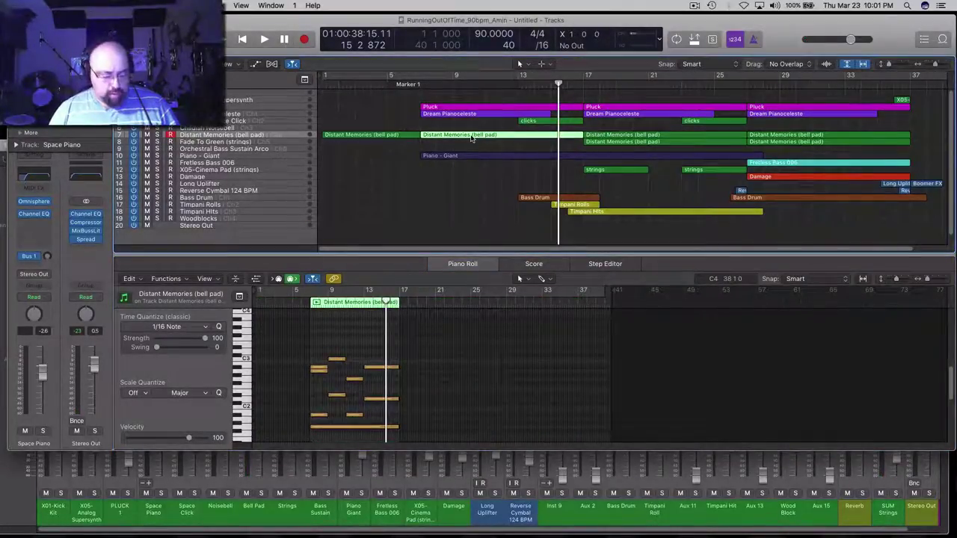
pyautogui.moveTo(470, 136); pyautogui.dragTo(794, 138)
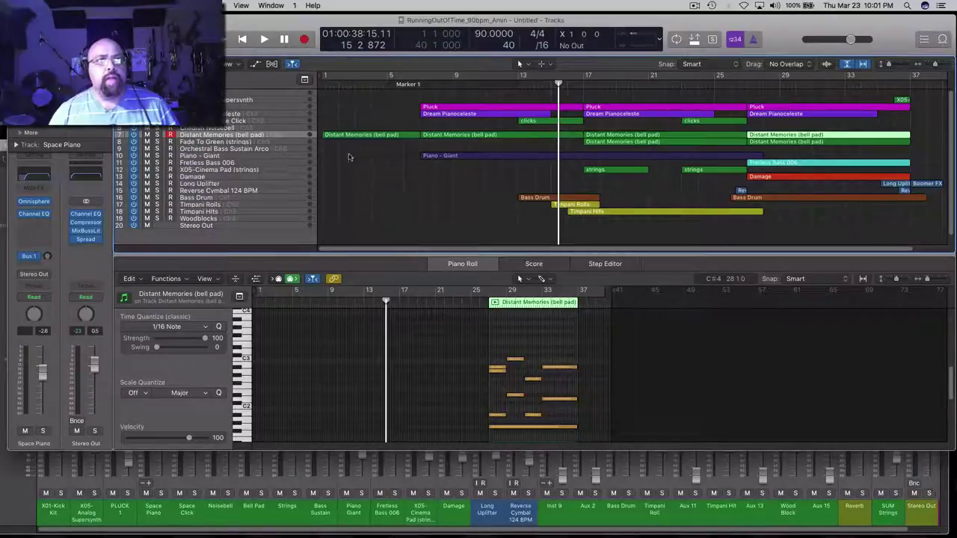
# - Color all four Distant Memories (bell pad) regions on track 7 bright yellow
pyautogui.click(294, 136)
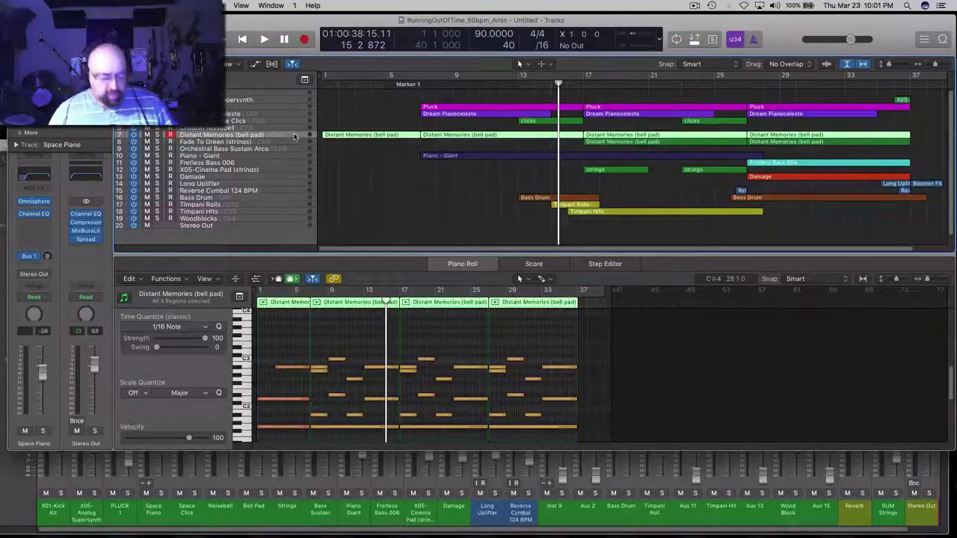
pyautogui.hotkey('alt', 'c')
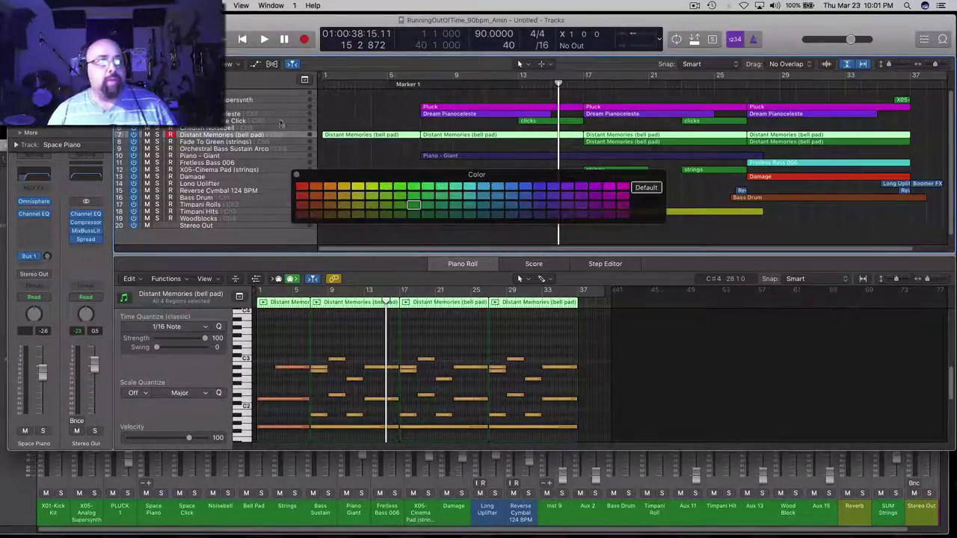
pyautogui.moveTo(347, 177); pyautogui.dragTo(571, 353)
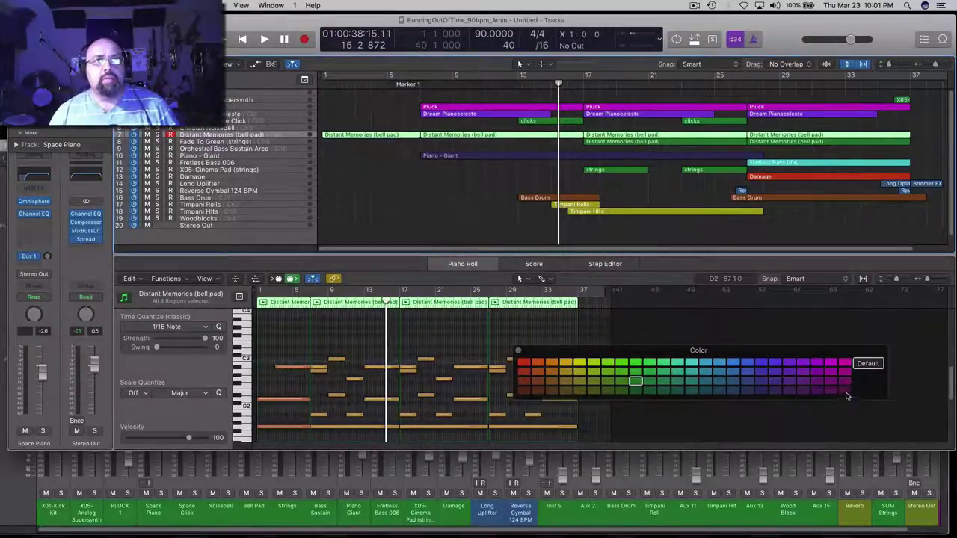
pyautogui.click(845, 391)
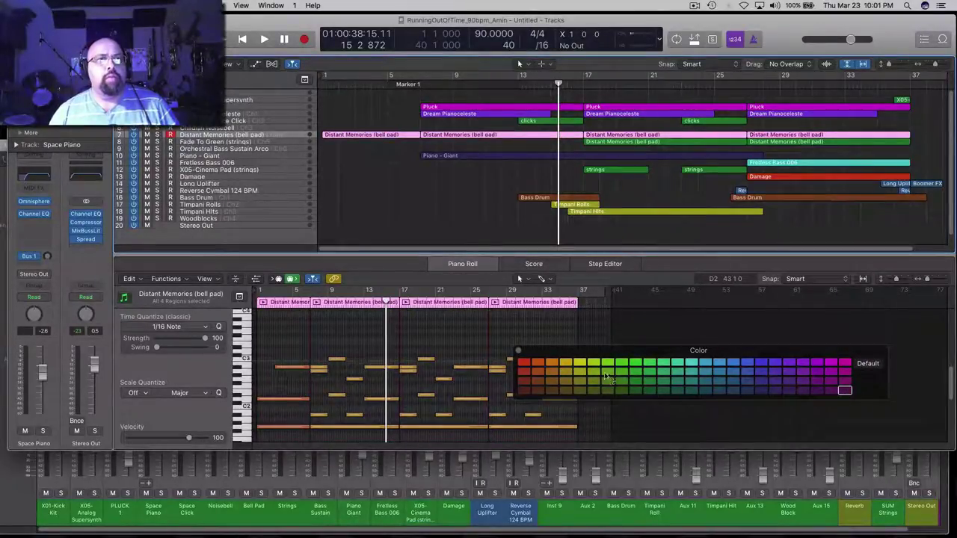
pyautogui.click(580, 363)
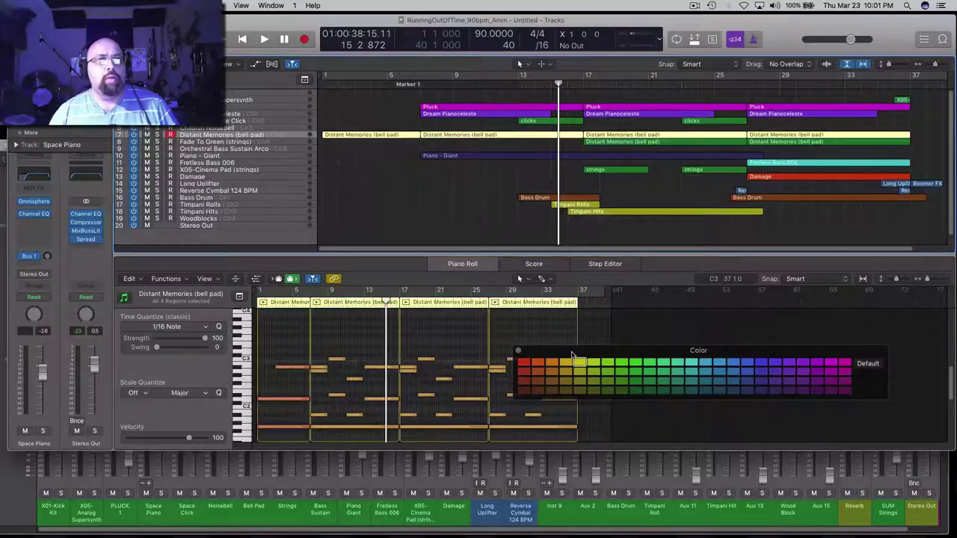
pyautogui.click(520, 351)
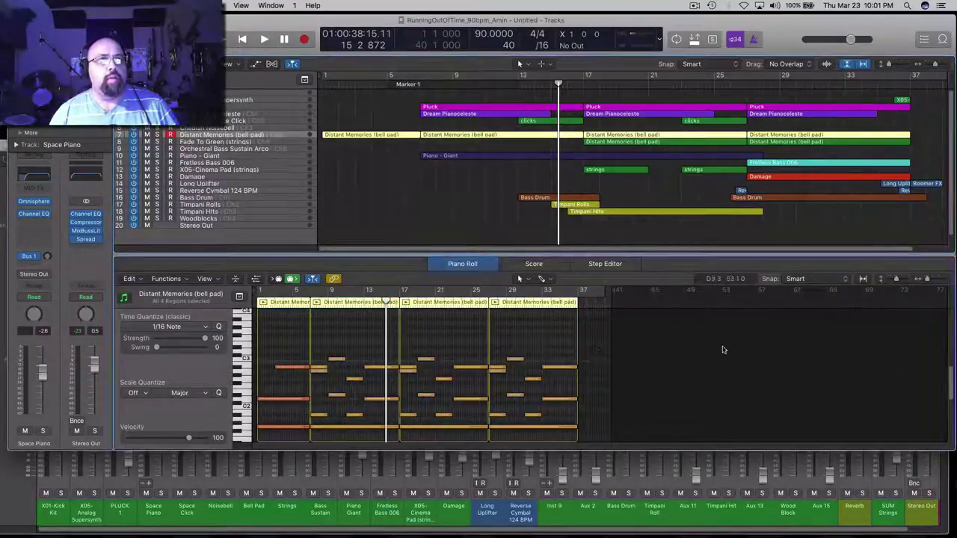
pyautogui.click(471, 228)
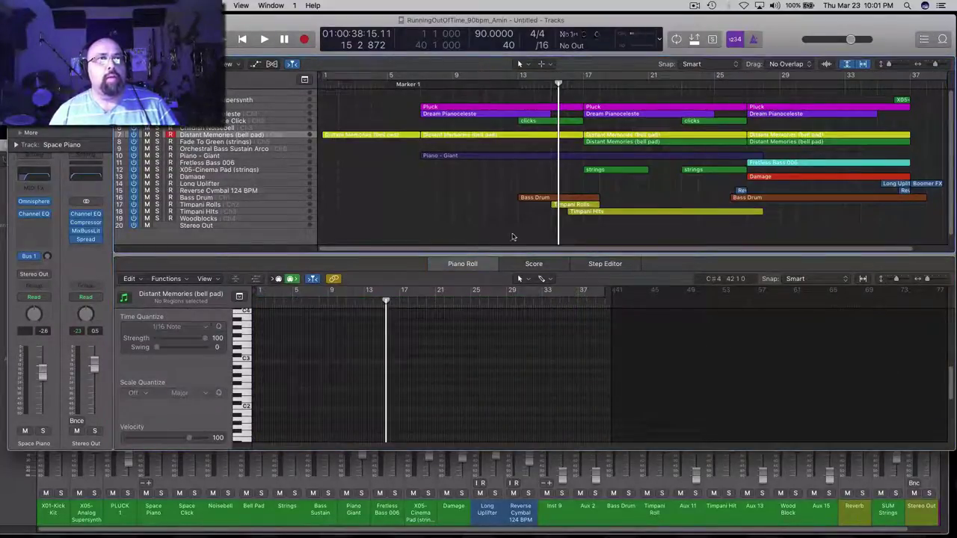
# - Color the Timpani Rolls and Timpani Hits regions bright green
pyautogui.click(566, 205)
pyautogui.keyDown('shift'); pyautogui.click(573, 211); pyautogui.keyUp('shift')
pyautogui.hotkey('alt', 'c')
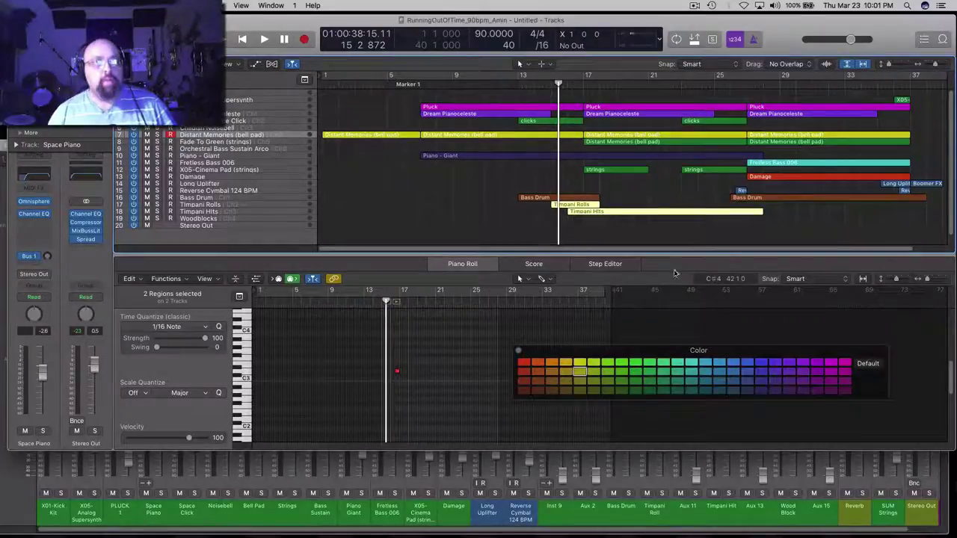
pyautogui.click(621, 364)
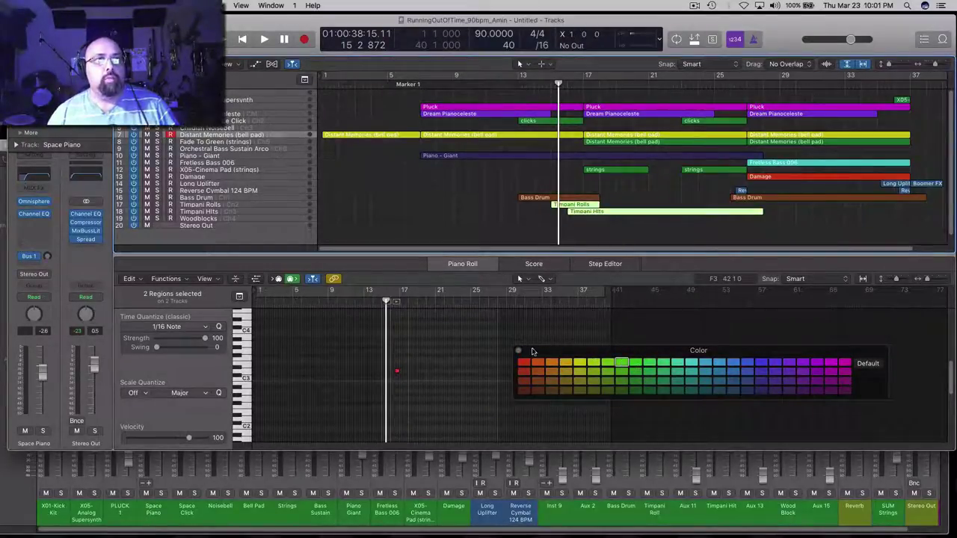
pyautogui.click(519, 351)
pyautogui.click(541, 242)
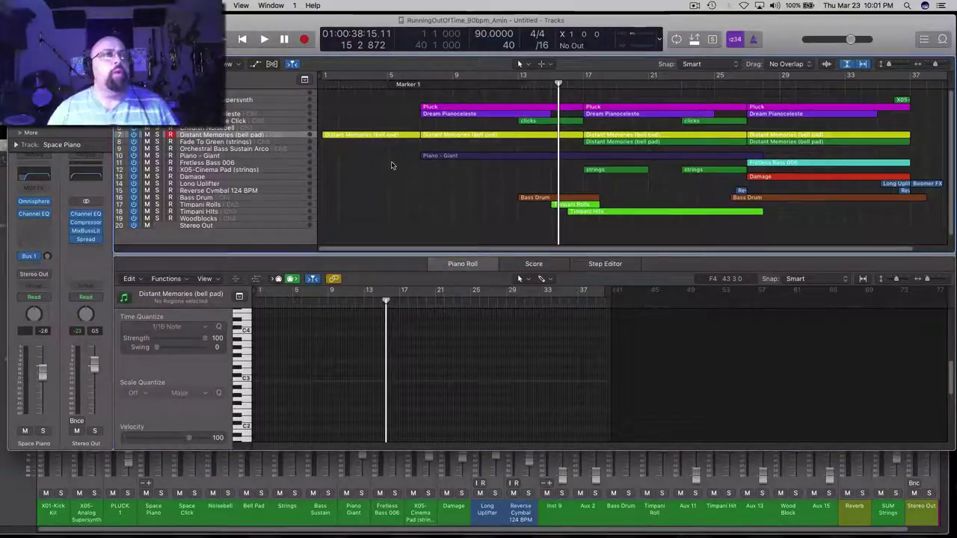
# - Compare the notes in the Pluck, Dream Pianoceleste and bell pad regions, including the first and second Pluck regions individually
pyautogui.click(269, 103)
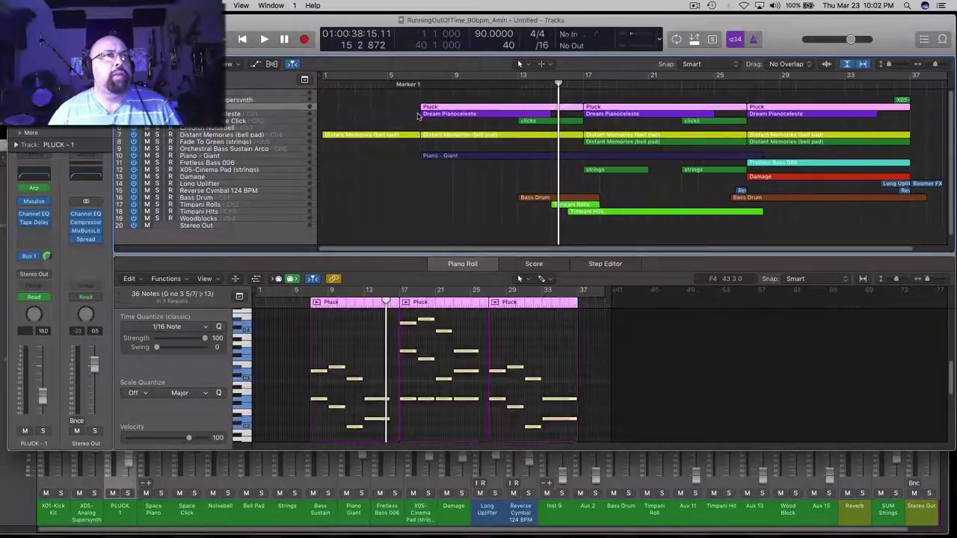
pyautogui.click(276, 116)
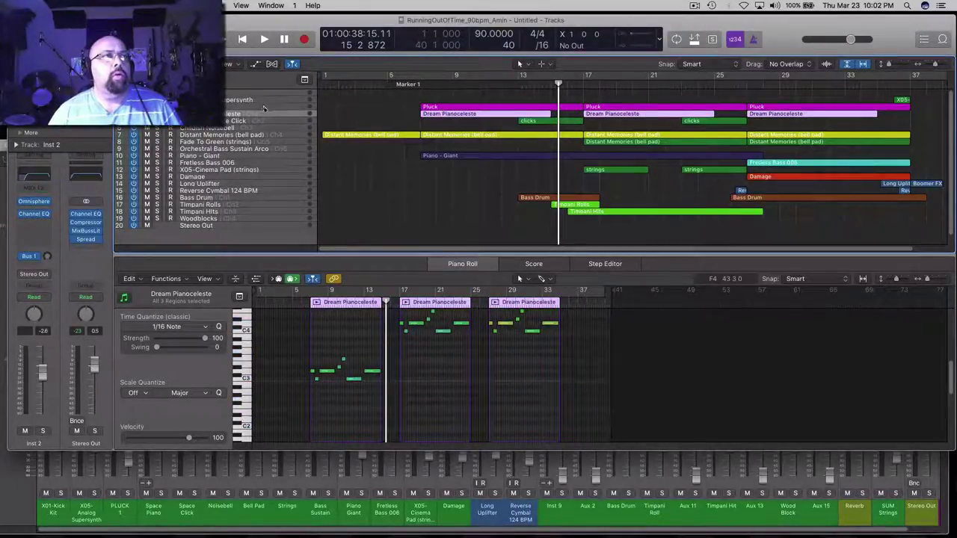
pyautogui.click(472, 105)
pyautogui.click(468, 108)
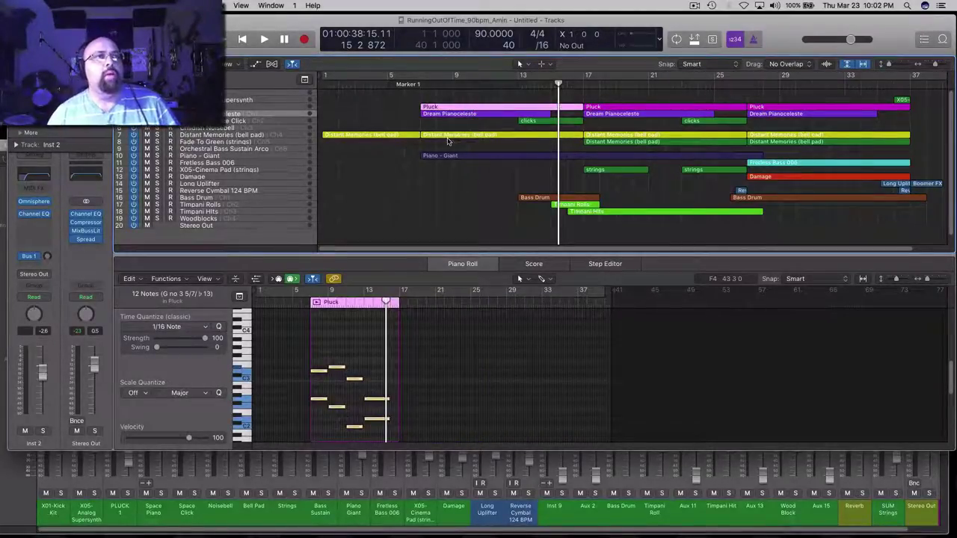
pyautogui.click(448, 136)
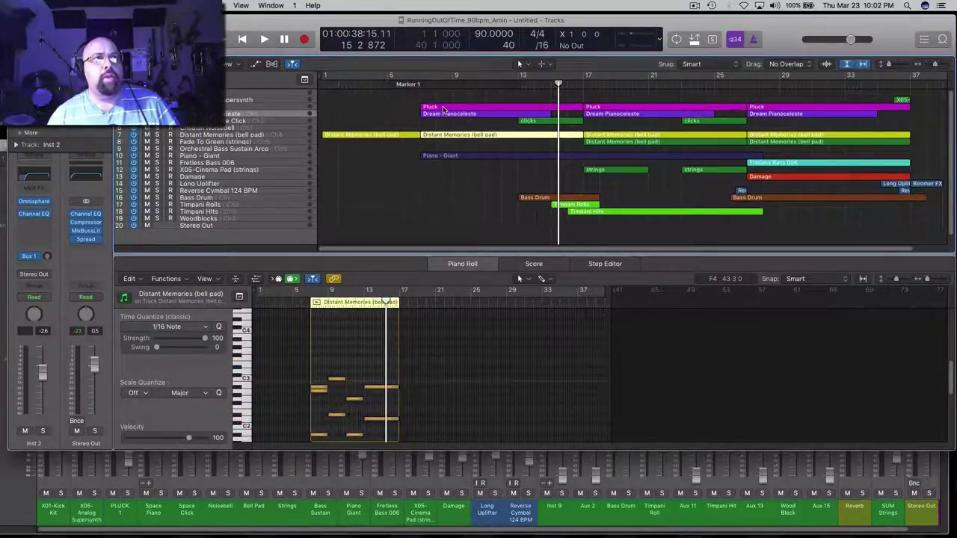
pyautogui.click(515, 108)
pyautogui.click(672, 109)
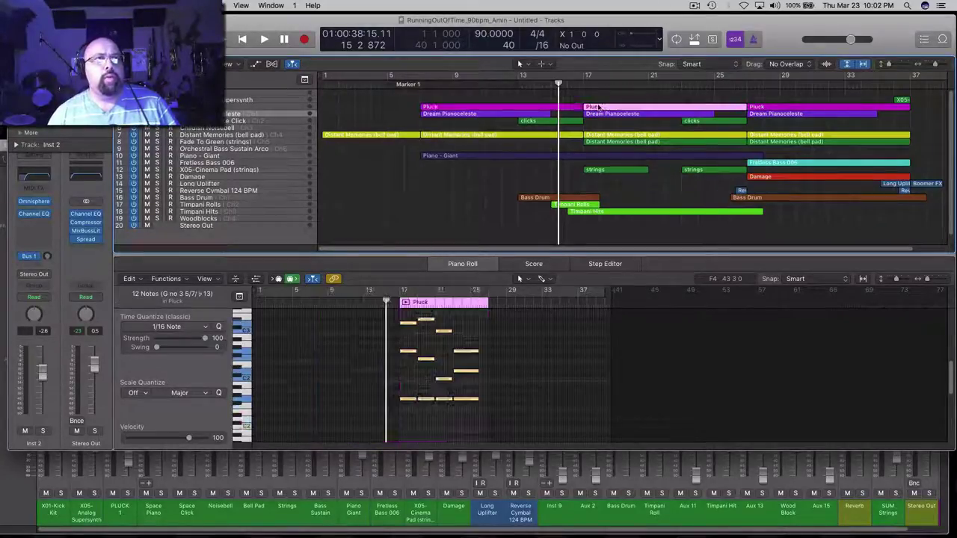
# - Delete all three Pluck regions from the Pluck track
pyautogui.click(780, 109)
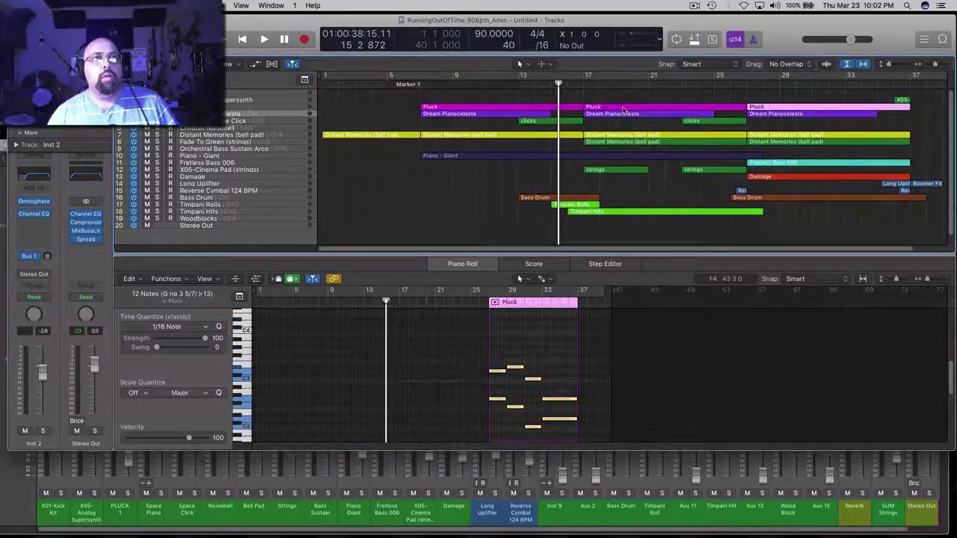
pyautogui.keyDown('shift'); pyautogui.click(622, 109); pyautogui.keyUp('shift')
pyautogui.keyDown('shift'); pyautogui.click(573, 109); pyautogui.keyUp('shift')
pyautogui.press('Delete')
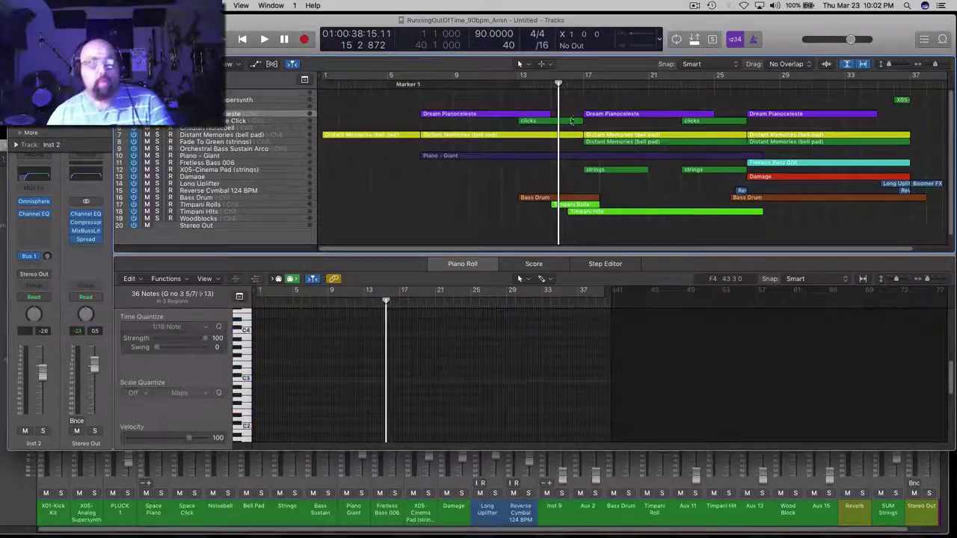
# - Copy the three yellow Distant Memories (bell pad) regions at bars 7, 17 and 27 onto the emptied Pluck track
pyautogui.click(487, 135)
pyautogui.keyDown('shift'); pyautogui.click(601, 136); pyautogui.keyUp('shift')
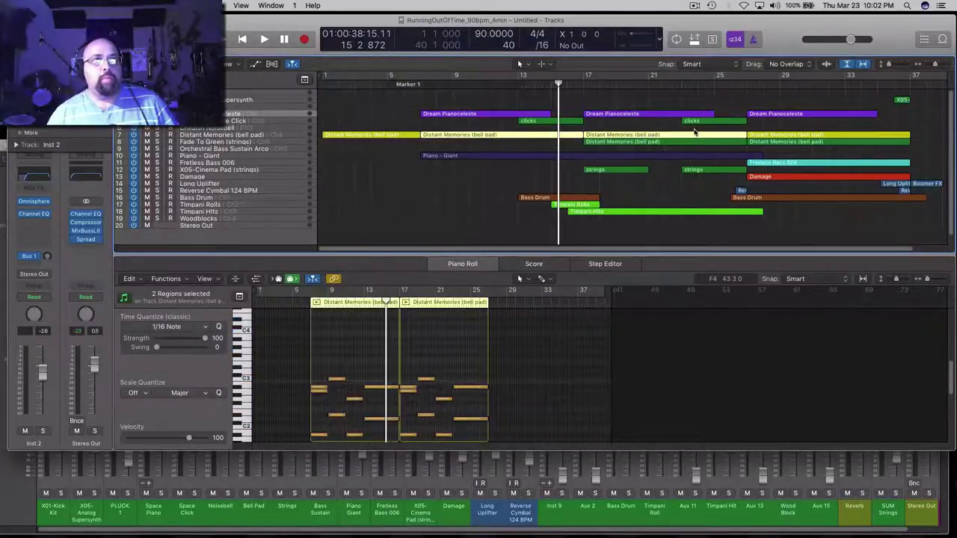
pyautogui.keyDown('shift'); pyautogui.click(759, 140); pyautogui.keyUp('shift')
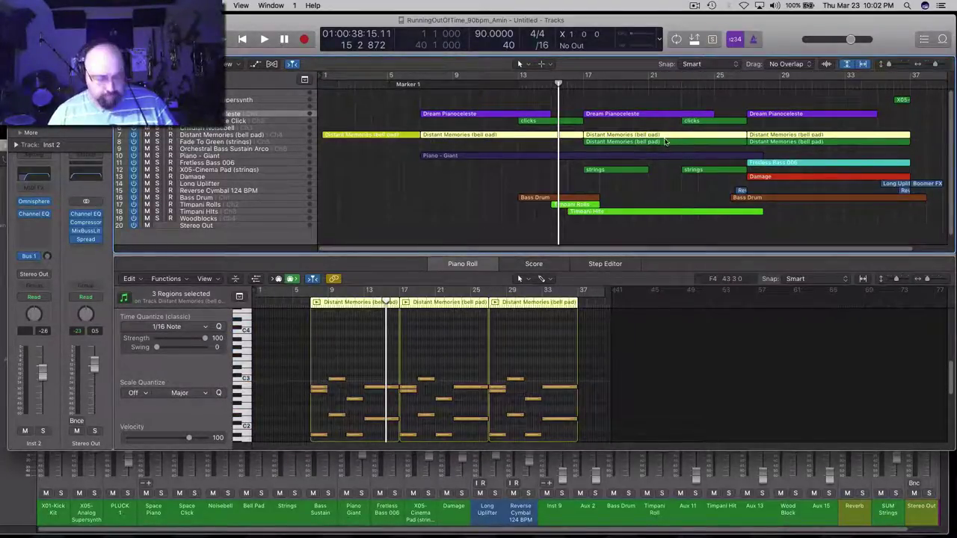
pyautogui.moveTo(657, 139); pyautogui.dragTo(658, 114)
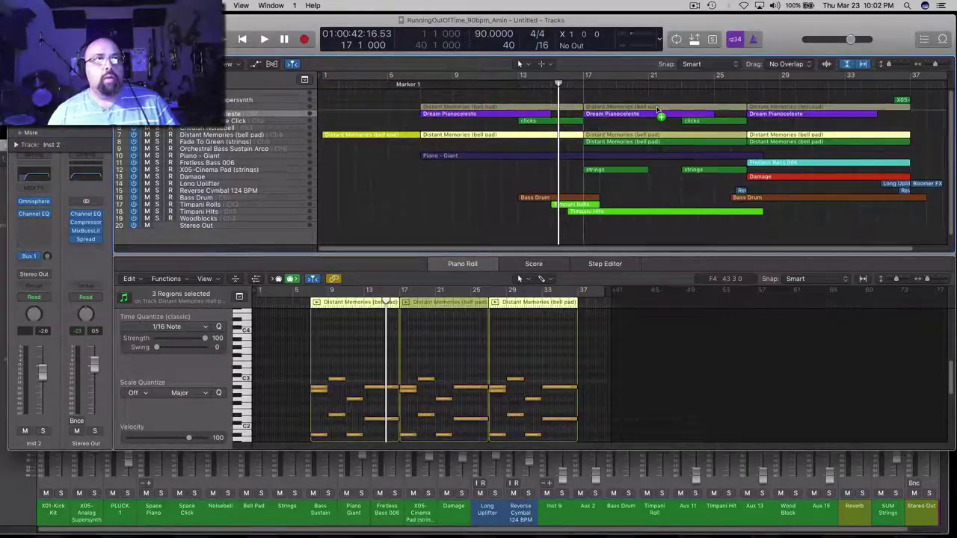
# - Rename the three copied bell pad regions on the Pluck track as arpegg
pyautogui.rightClick(486, 107)
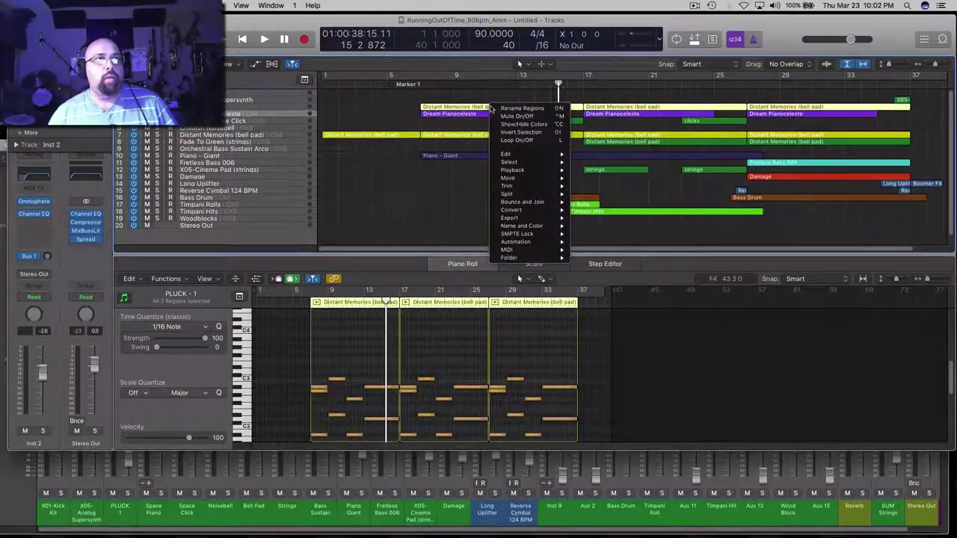
pyautogui.click(506, 112)
pyautogui.press('BackSpace')
pyautogui.write('pluc')
pyautogui.press('BackSpace')
pyautogui.press('BackSpace')
pyautogui.press('BackSpace')
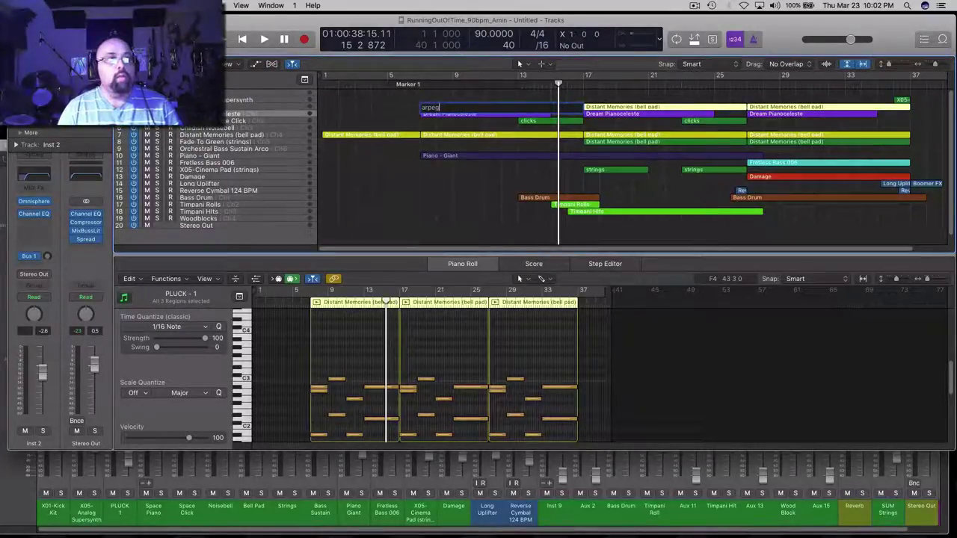
pyautogui.write('arpegg')
pyautogui.press('Return')
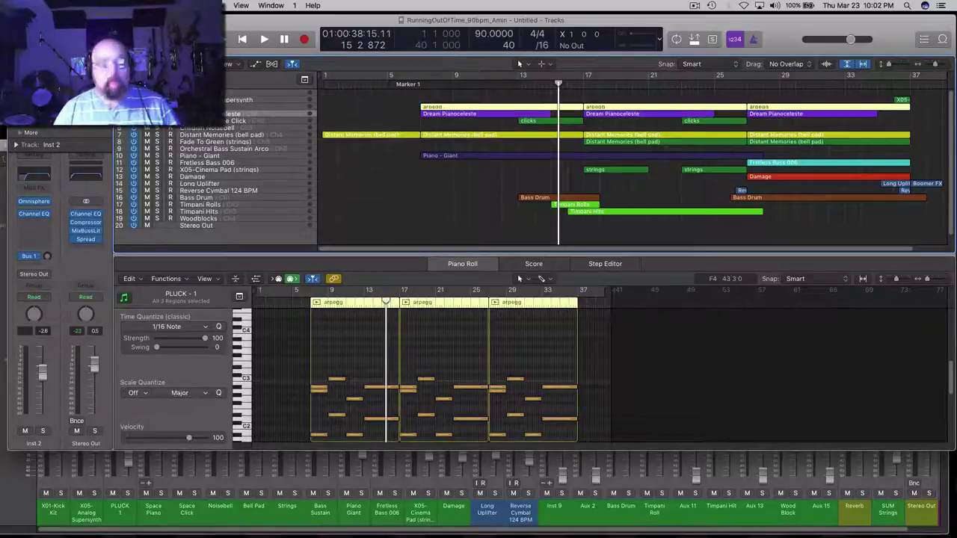
# - Listen to the first arpegg region in solo and view its lower notes in the Piano Roll
pyautogui.click(413, 115)
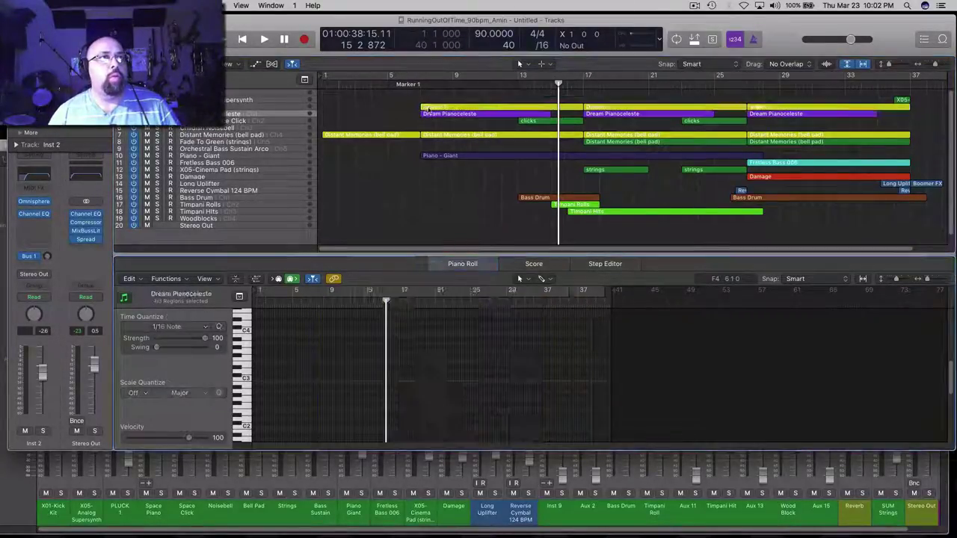
pyautogui.click(432, 107)
pyautogui.click(304, 304)
pyautogui.click(316, 303)
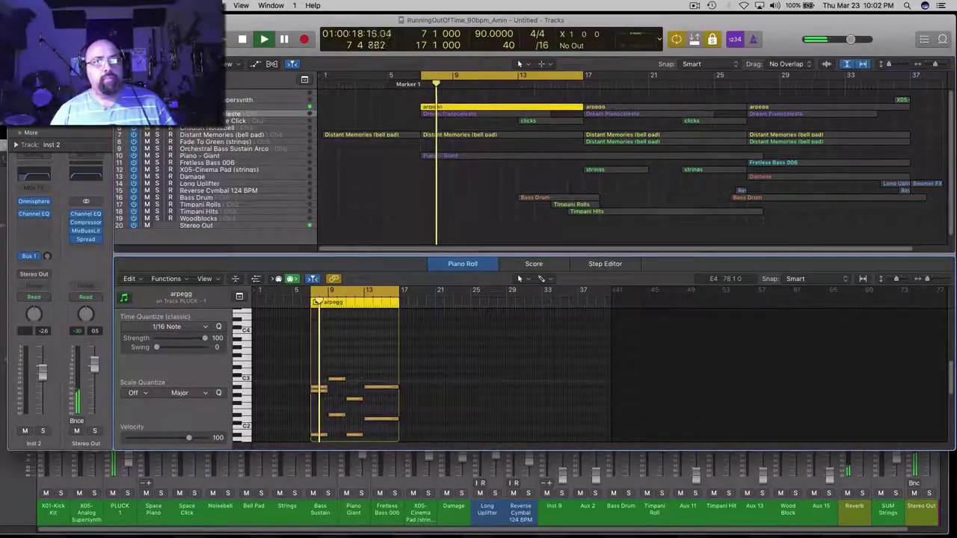
pyautogui.scroll(-3, 948, 387)
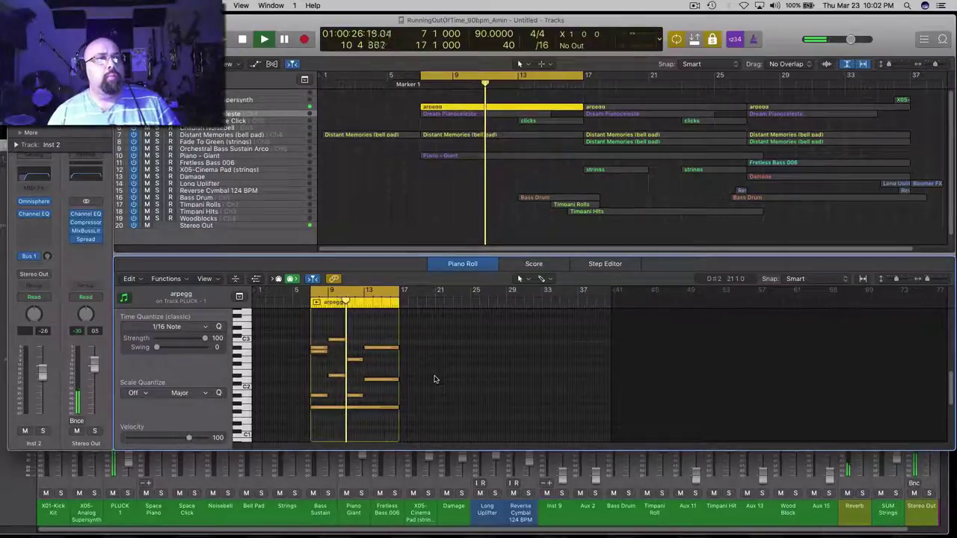
pyautogui.press('space')
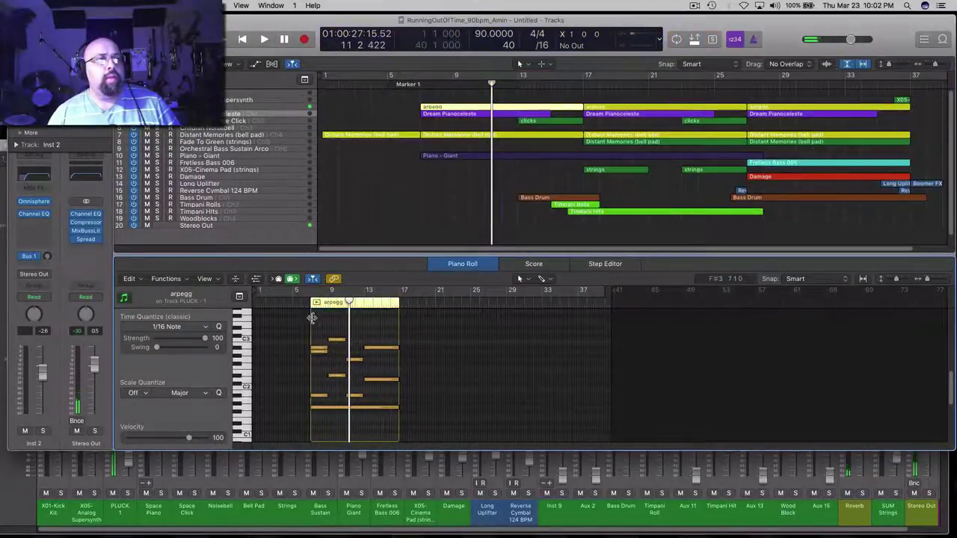
# - Transpose all notes of the first arpegg region up 12 semitones
pyautogui.moveTo(312, 376)
pyautogui.mouseDown()
pyautogui.moveTo(353, 376)
pyautogui.moveTo(294, 363)
pyautogui.moveTo(310, 366)
pyautogui.mouseUp()
pyautogui.moveTo(324, 323); pyautogui.dragTo(390, 438)
pyautogui.rightClick(379, 410)
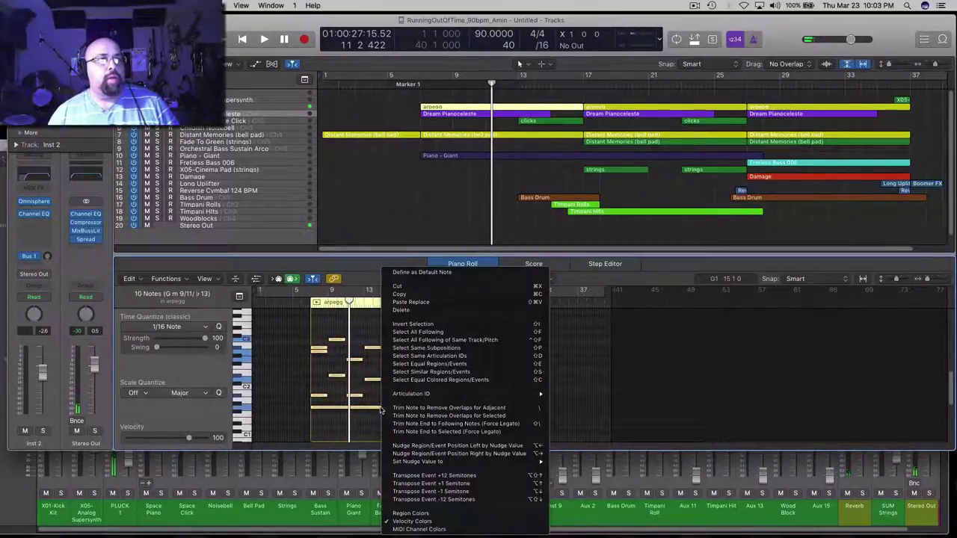
pyautogui.click(457, 476)
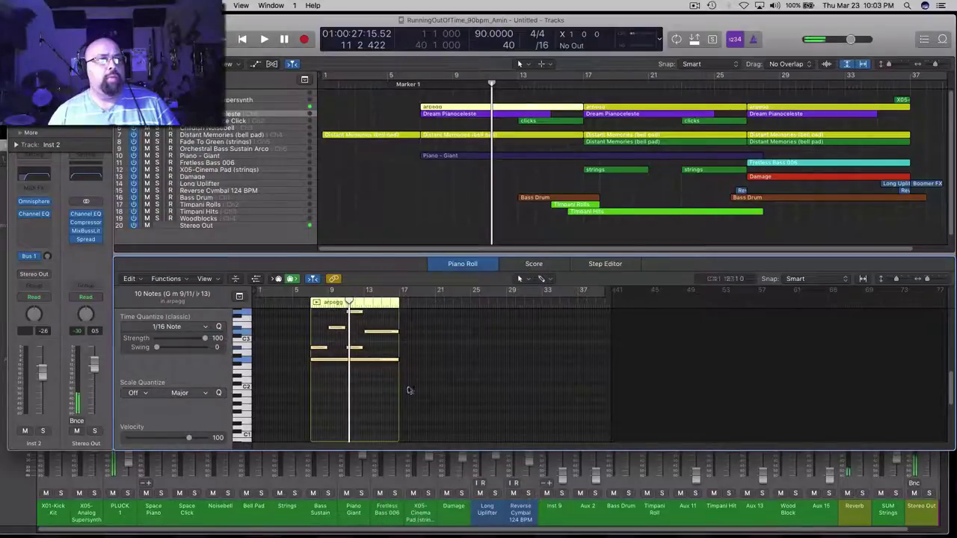
# - Play the transposed first arpegg region in solo from bar 7 to check its sound
pyautogui.press('space')
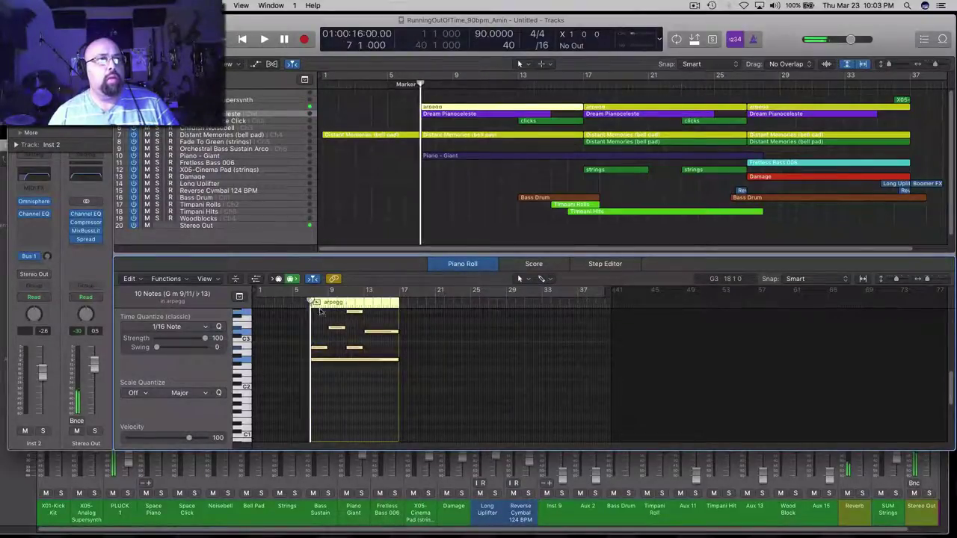
pyautogui.click(315, 303)
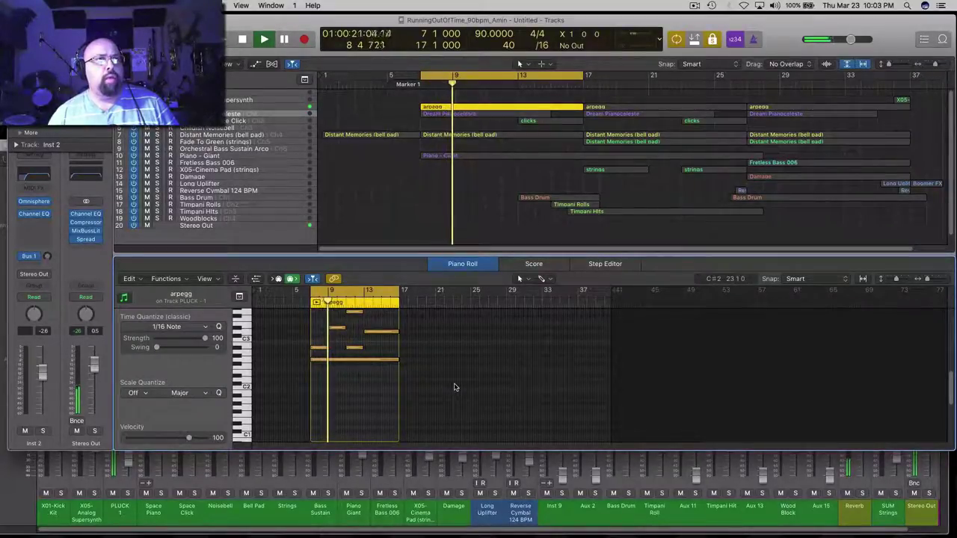
pyautogui.press('space')
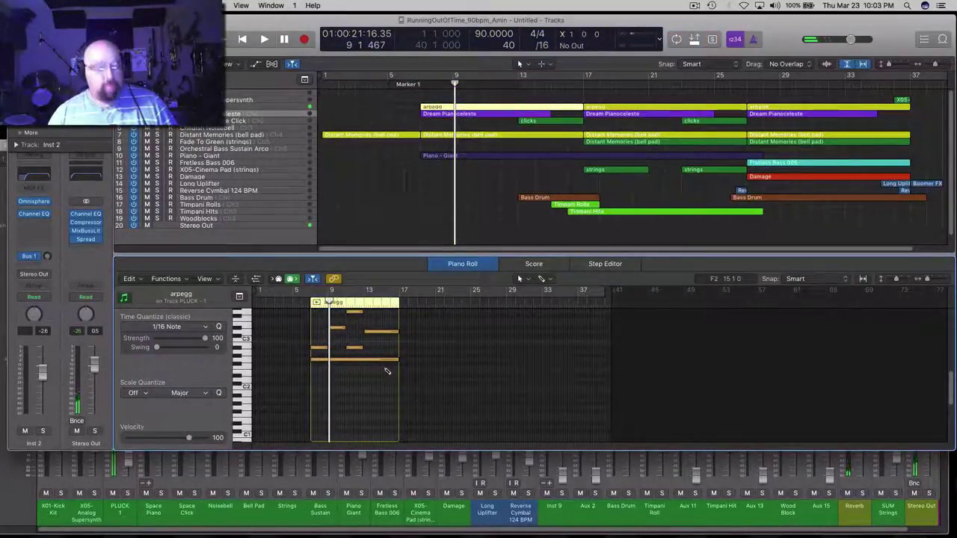
# - Show all Dream Pianoceleste regions in the Piano Roll and listen to the first and second ones in solo
pyautogui.click(463, 213)
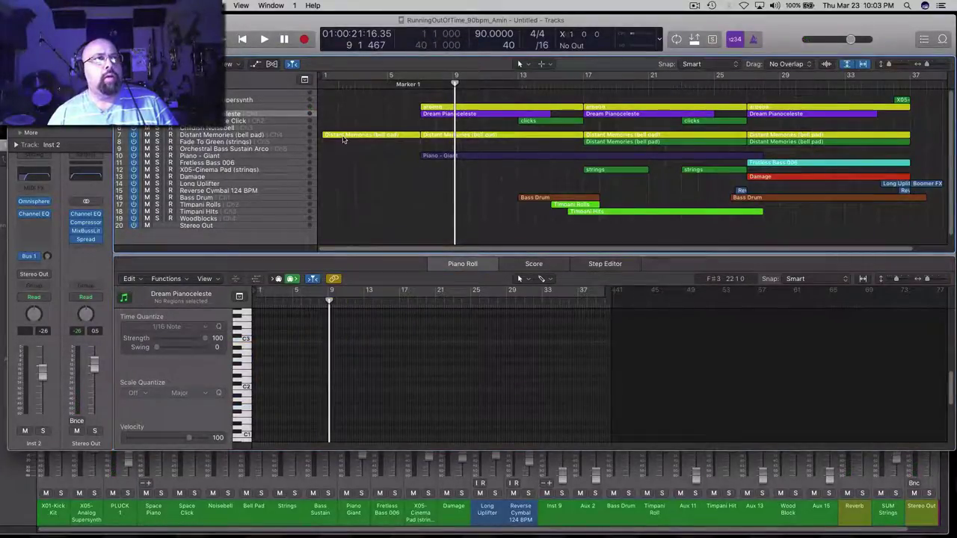
pyautogui.click(285, 115)
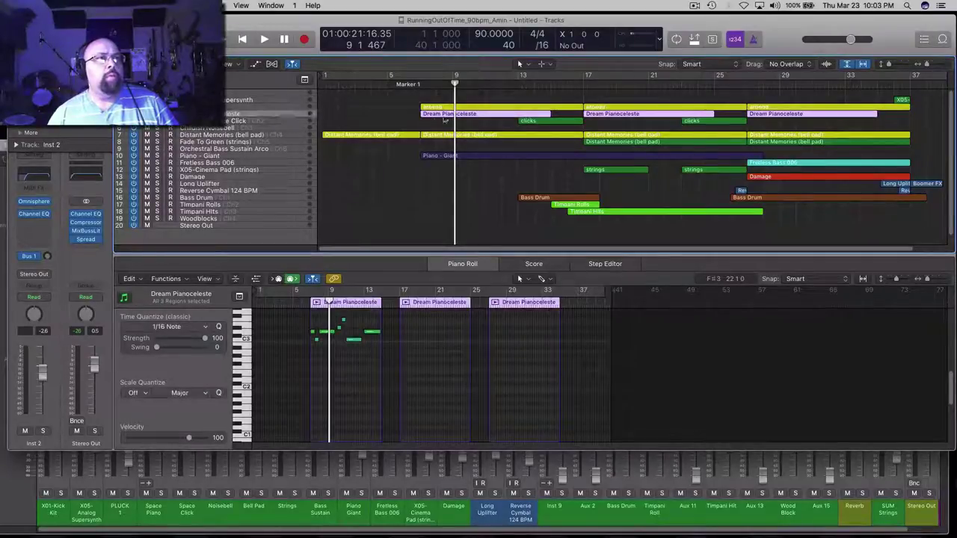
pyautogui.click(316, 302)
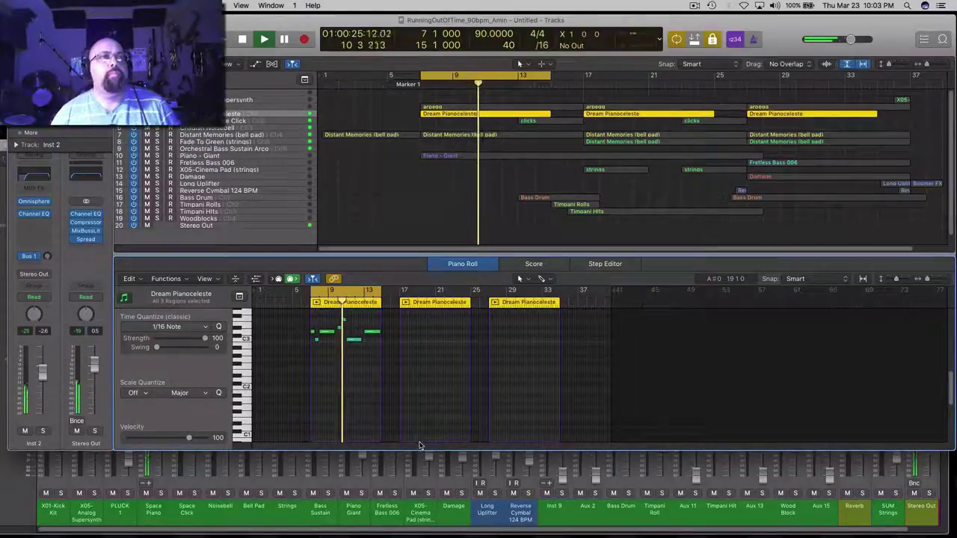
pyautogui.scroll(3, 811, 393)
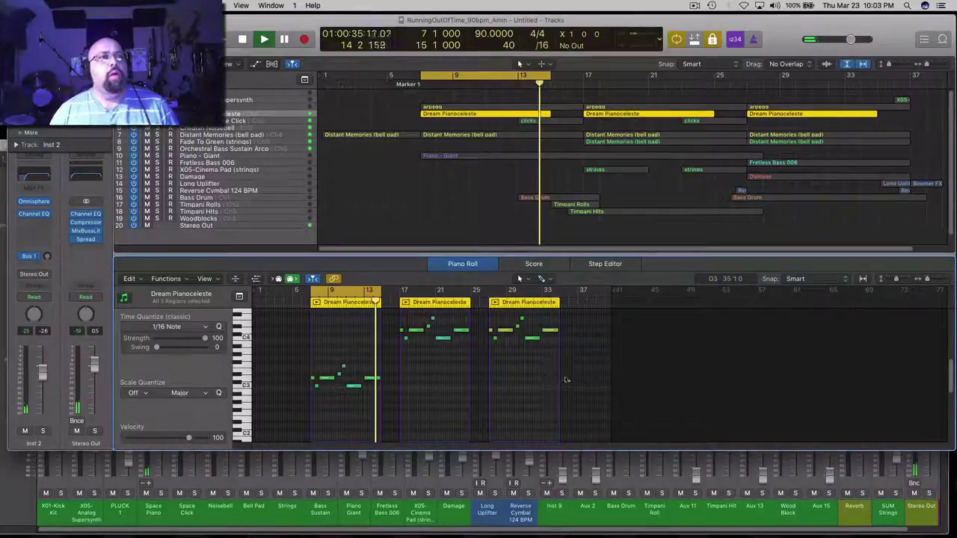
pyautogui.press('space')
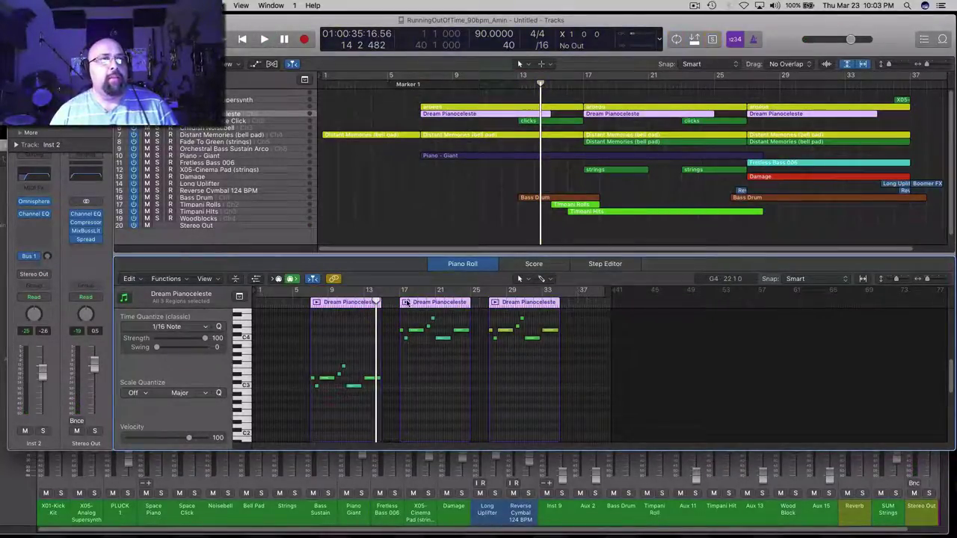
pyautogui.click(407, 303)
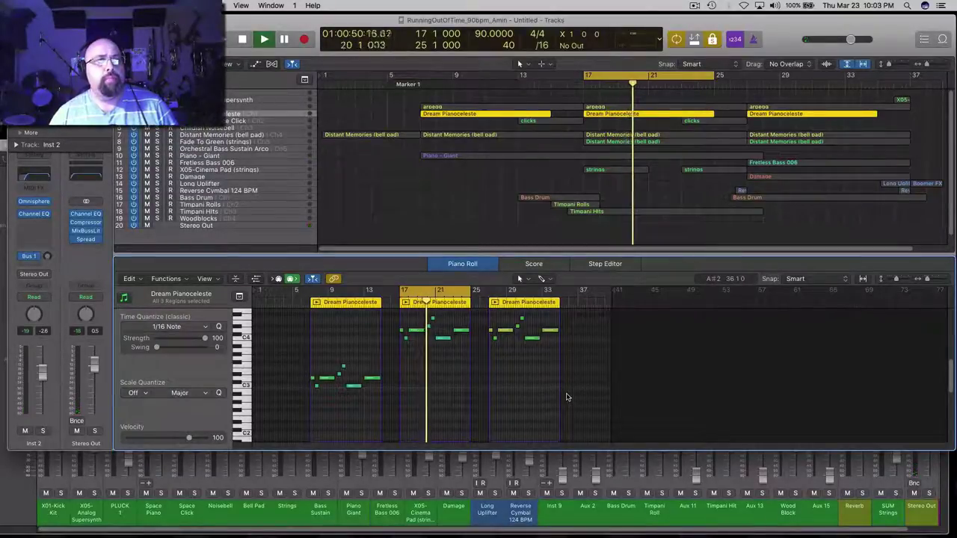
pyautogui.press('c')
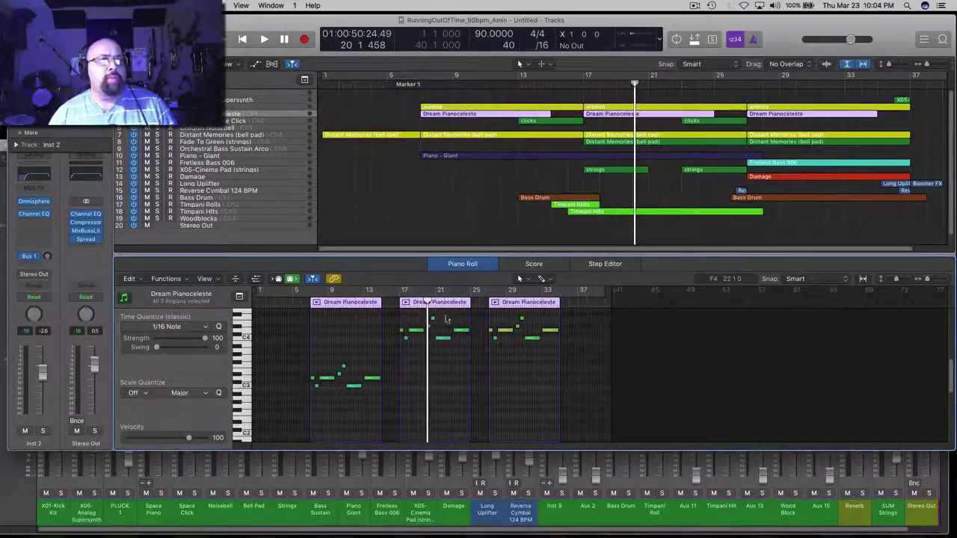
# - Examine the Dream Pianoceleste melody as notation in the Score editor across its regions, with content linking turned off
pyautogui.click(520, 263)
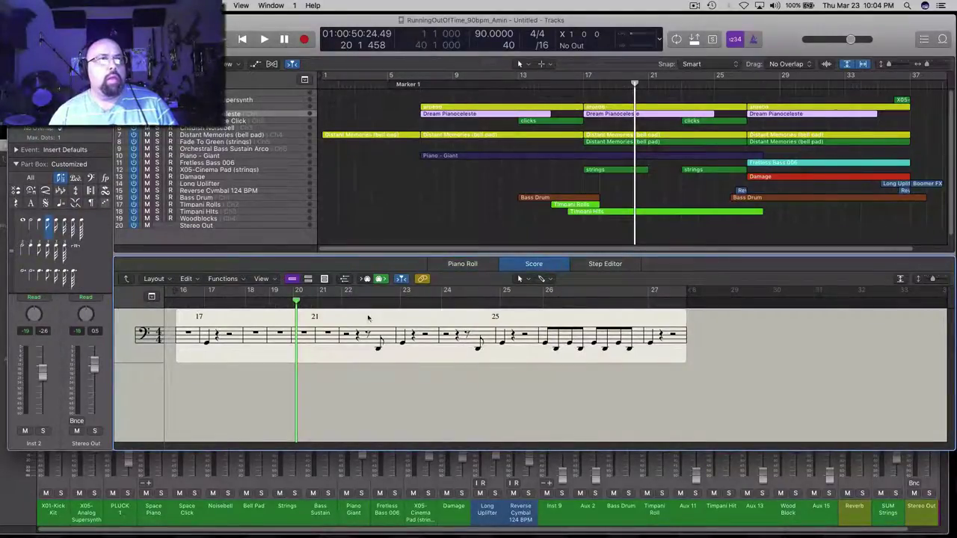
pyautogui.click(449, 118)
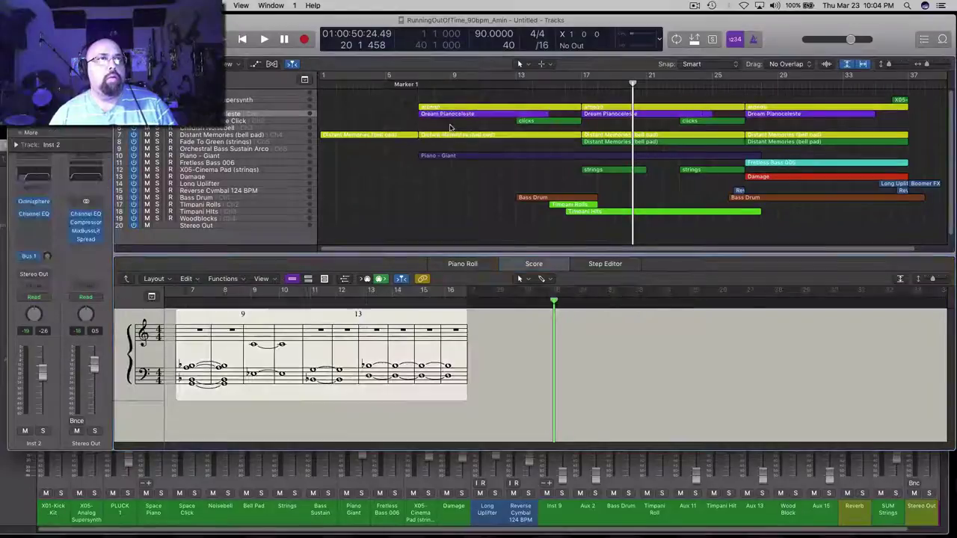
pyautogui.click(449, 116)
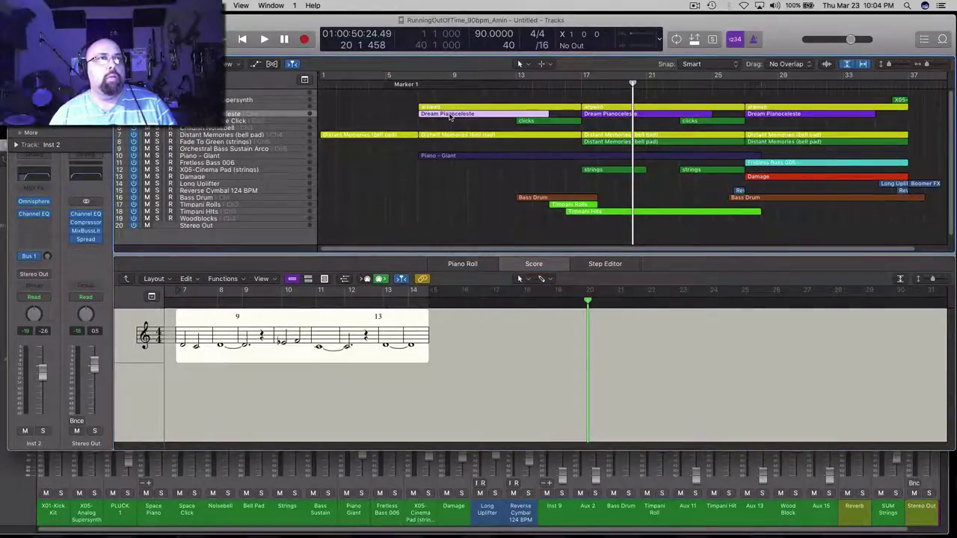
pyautogui.click(422, 279)
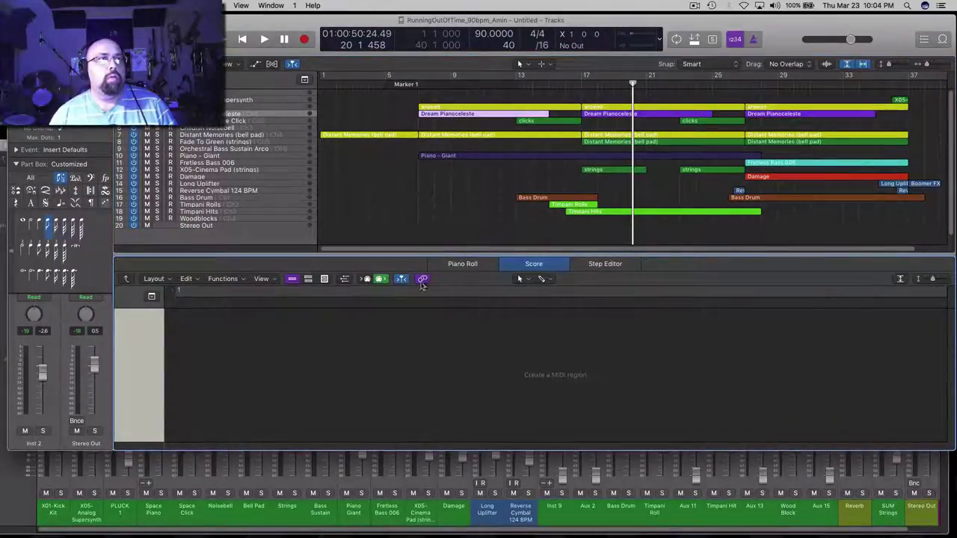
pyautogui.click(448, 221)
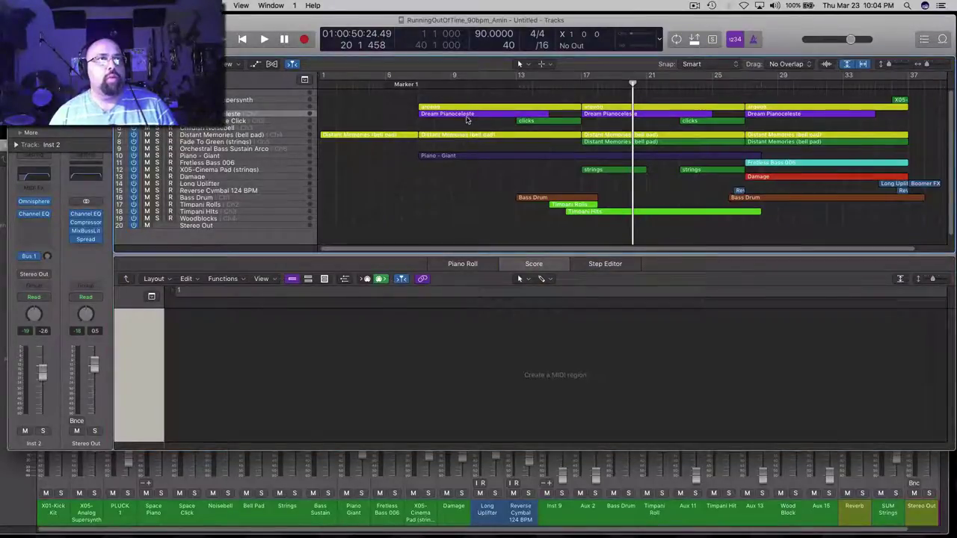
pyautogui.click(467, 117)
pyautogui.click(423, 280)
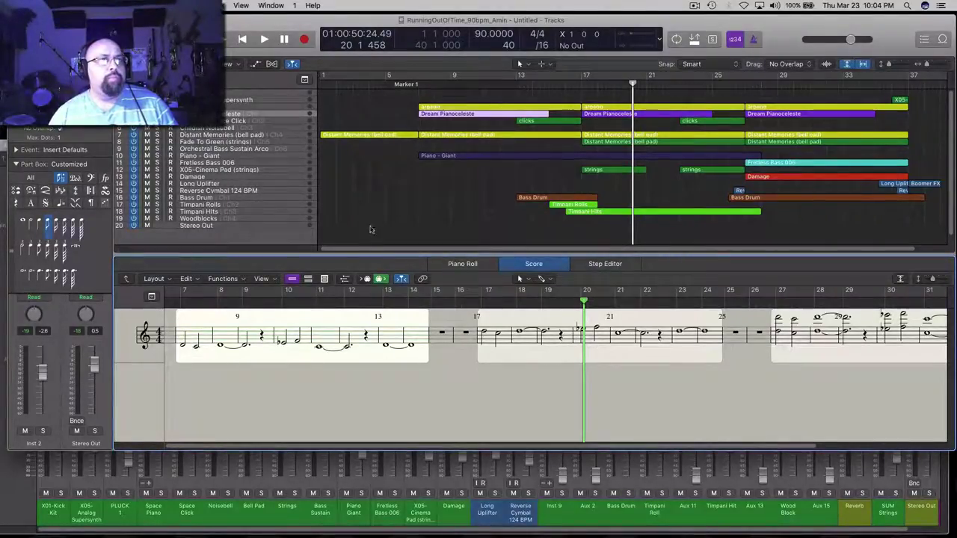
pyautogui.click(404, 166)
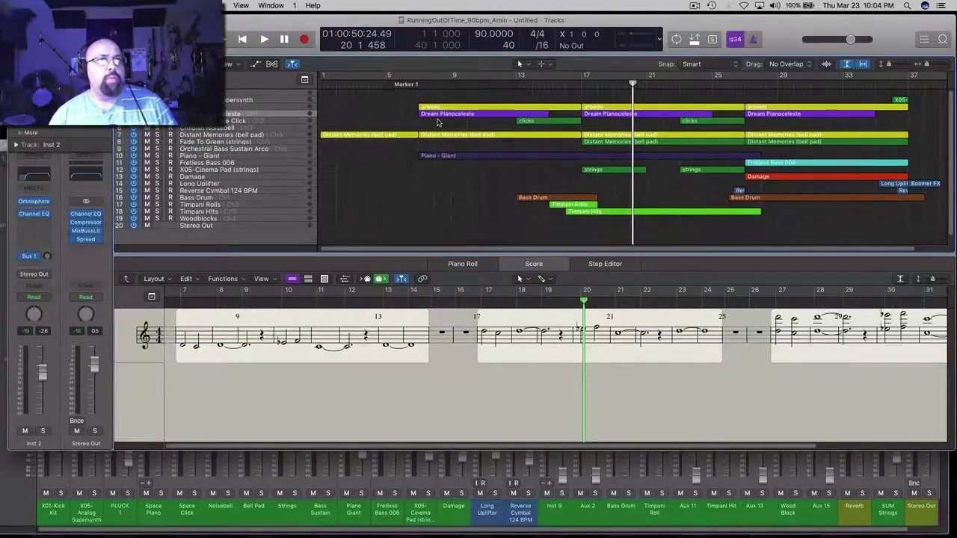
# - Show the first Dream Pianoceleste region's notes in the Piano Roll with the playhead at bar 7
pyautogui.click(446, 265)
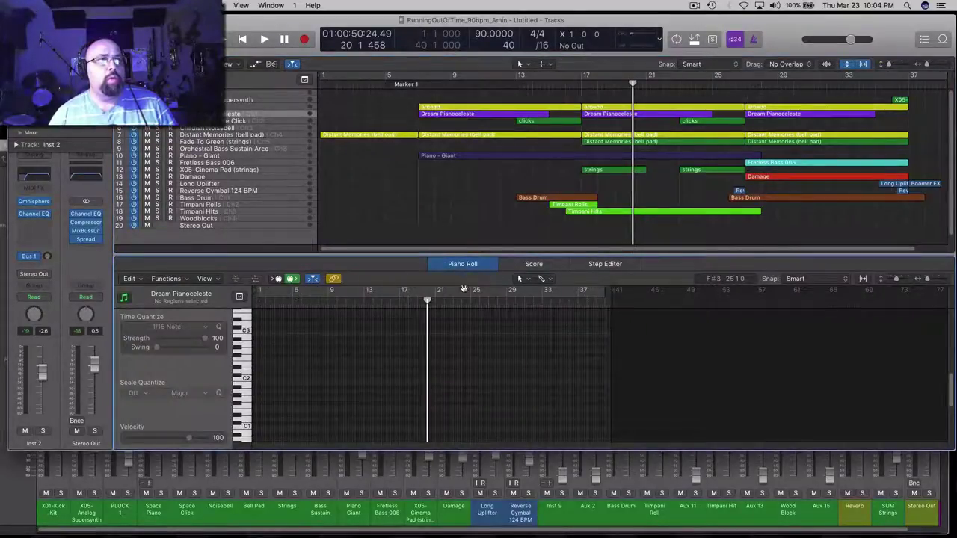
pyautogui.click(483, 181)
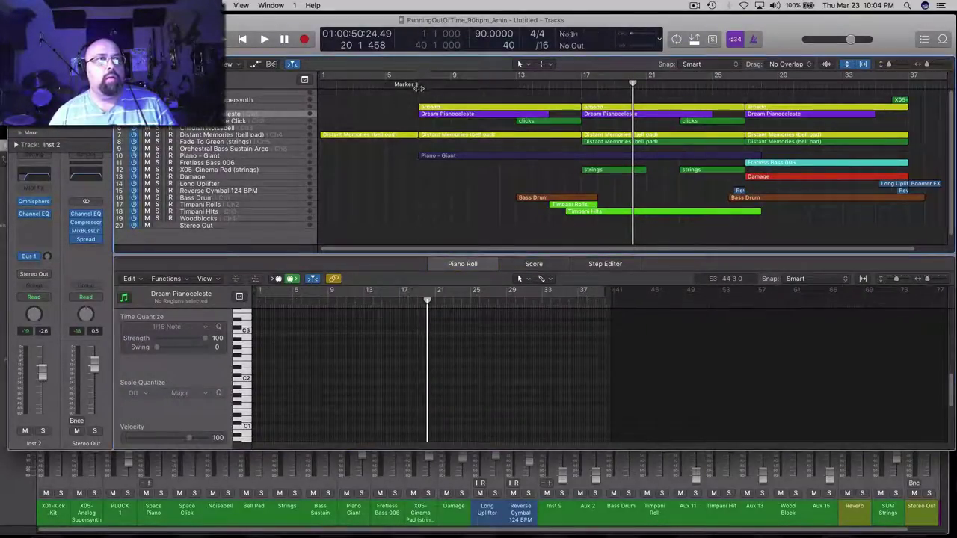
pyautogui.click(419, 85)
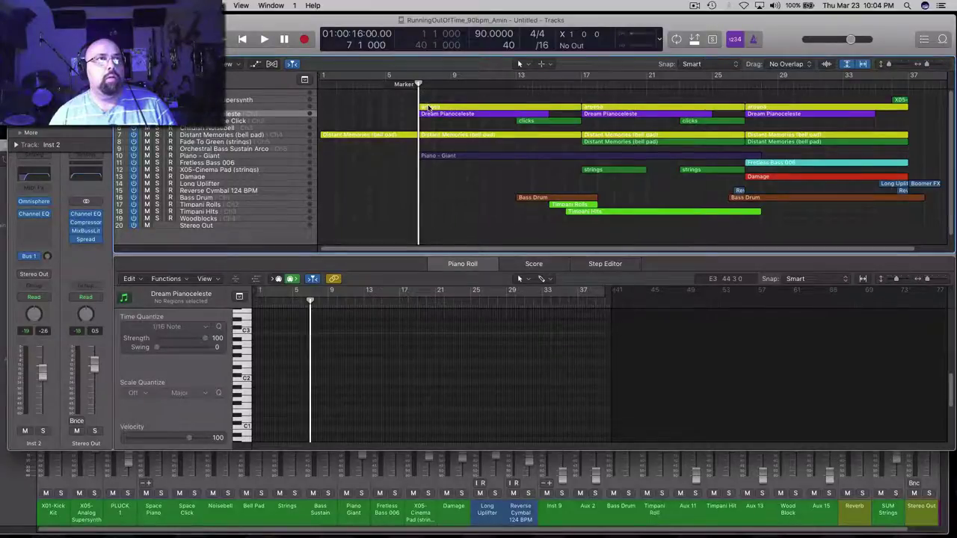
pyautogui.click(427, 116)
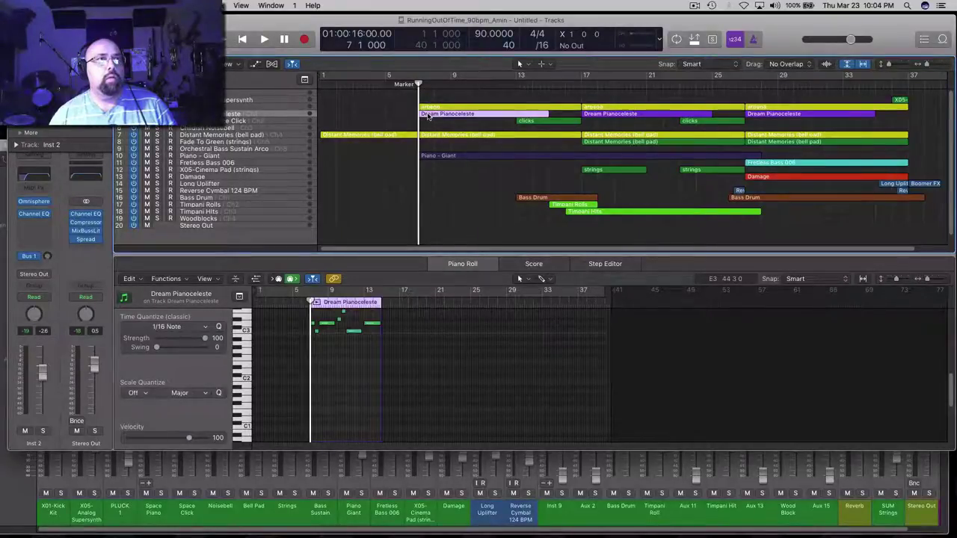
# - Play the first Dream Pianoceleste region in solo from bar 7 and view its notes up close in the Piano Roll
pyautogui.click(936, 392)
pyautogui.scroll(3, 928, 335)
pyautogui.moveTo(902, 282); pyautogui.dragTo(937, 282)
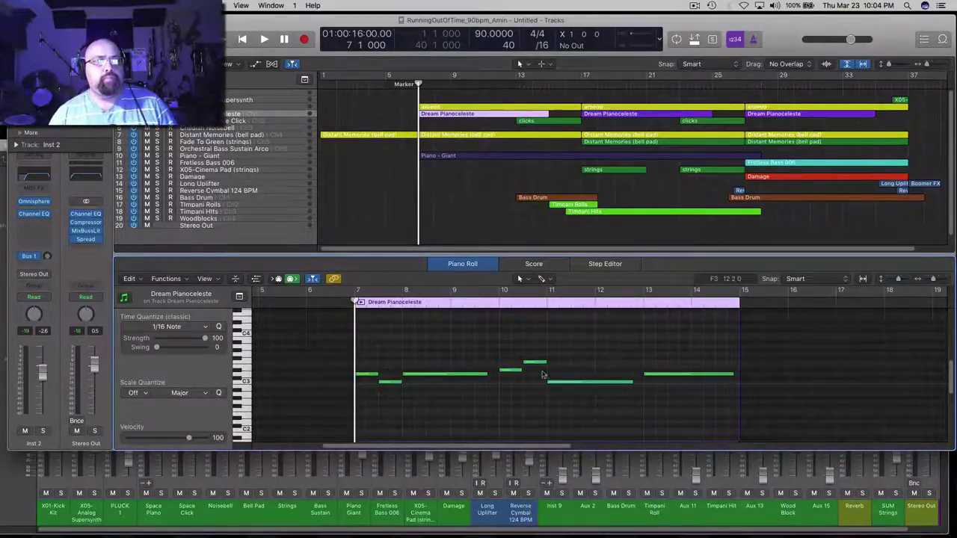
pyautogui.click(361, 302)
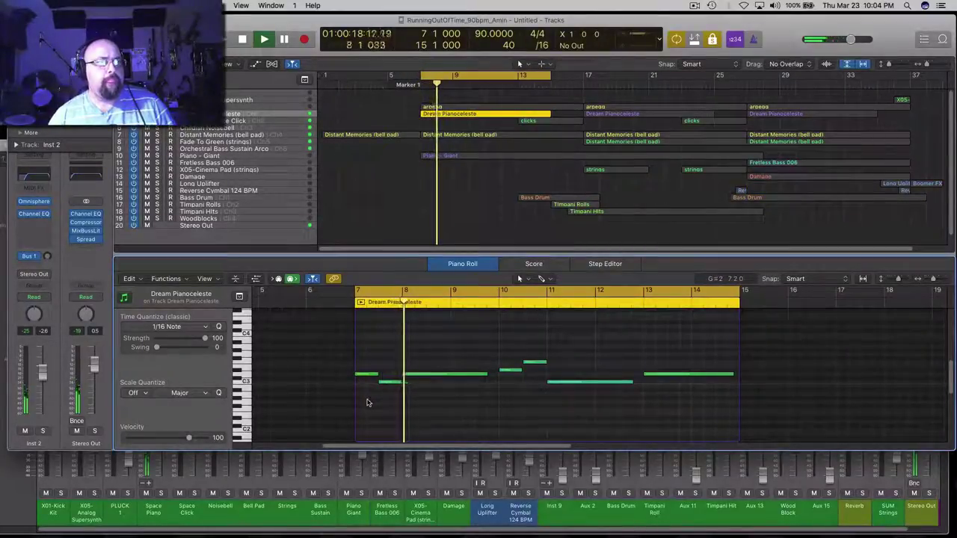
pyautogui.press('space')
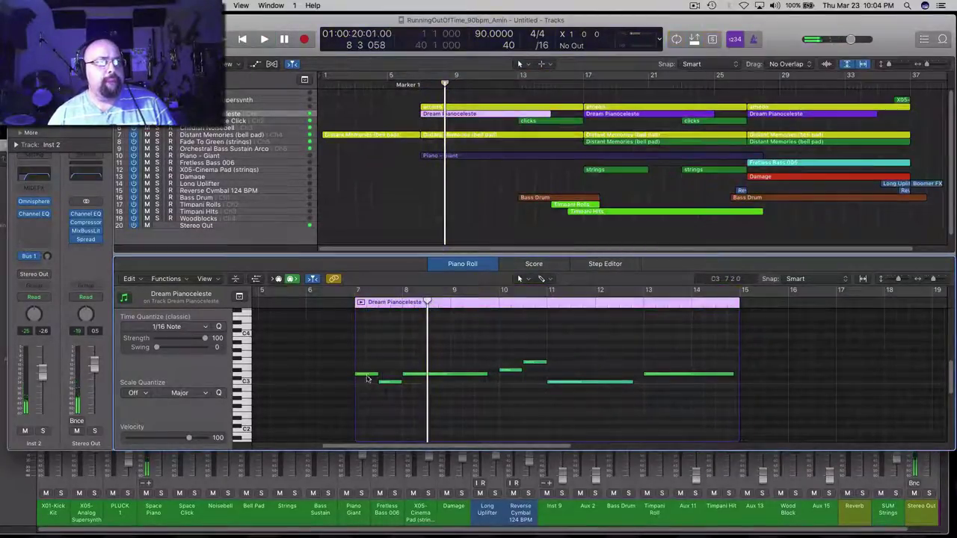
# - Lower both melody notes in bar 7 below C3, extending the first and starting the shorter second note later in the bar
pyautogui.click(366, 375)
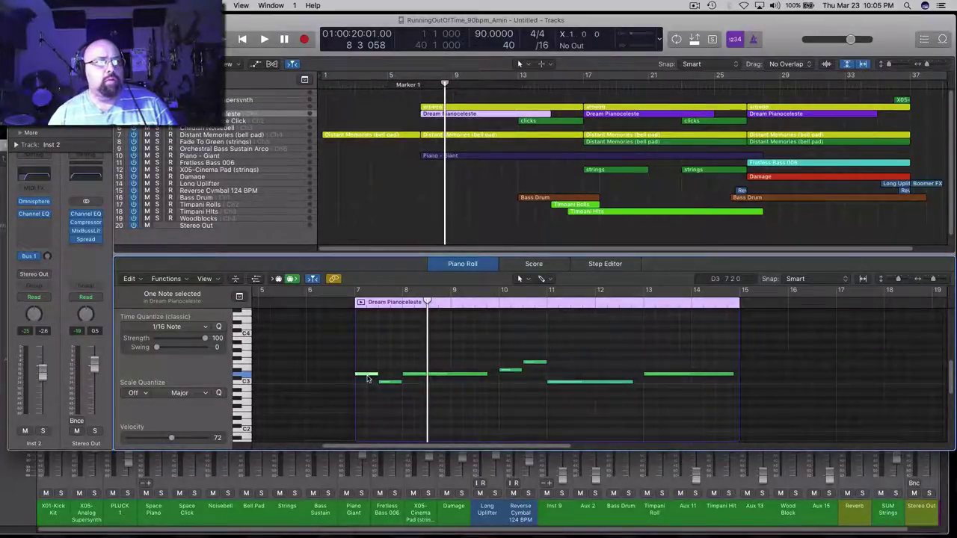
pyautogui.moveTo(367, 379); pyautogui.dragTo(367, 389)
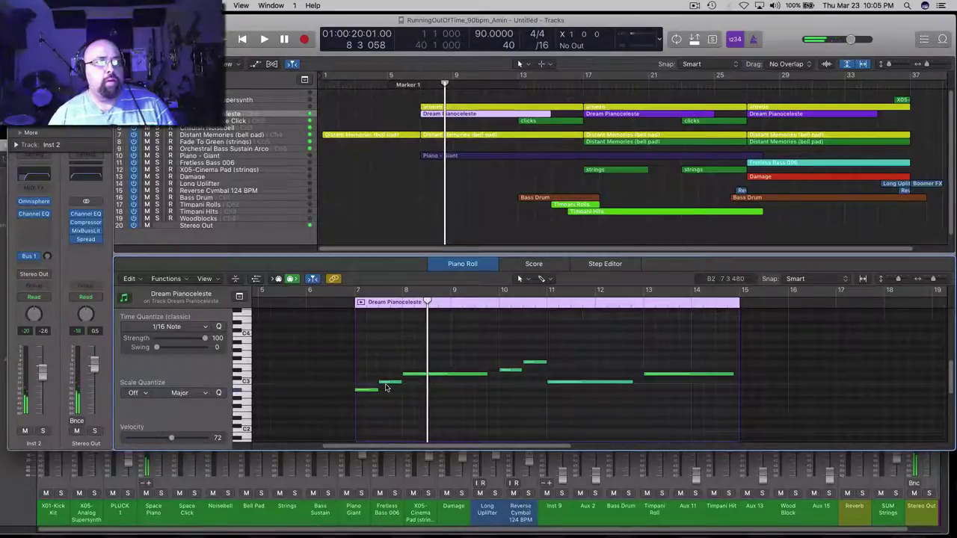
pyautogui.click(387, 384)
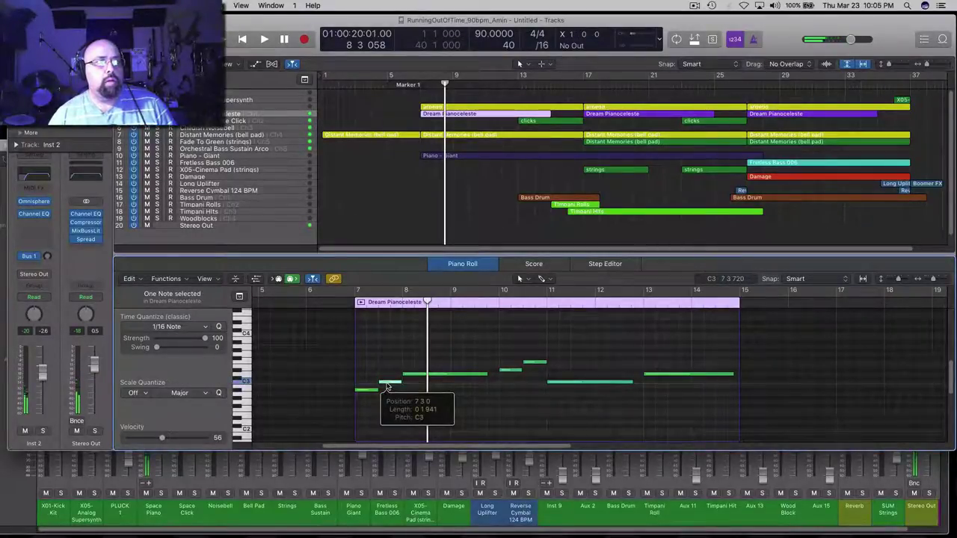
pyautogui.moveTo(386, 384)
pyautogui.mouseDown()
pyautogui.moveTo(379, 396)
pyautogui.moveTo(389, 392)
pyautogui.mouseUp()
pyautogui.click(379, 391)
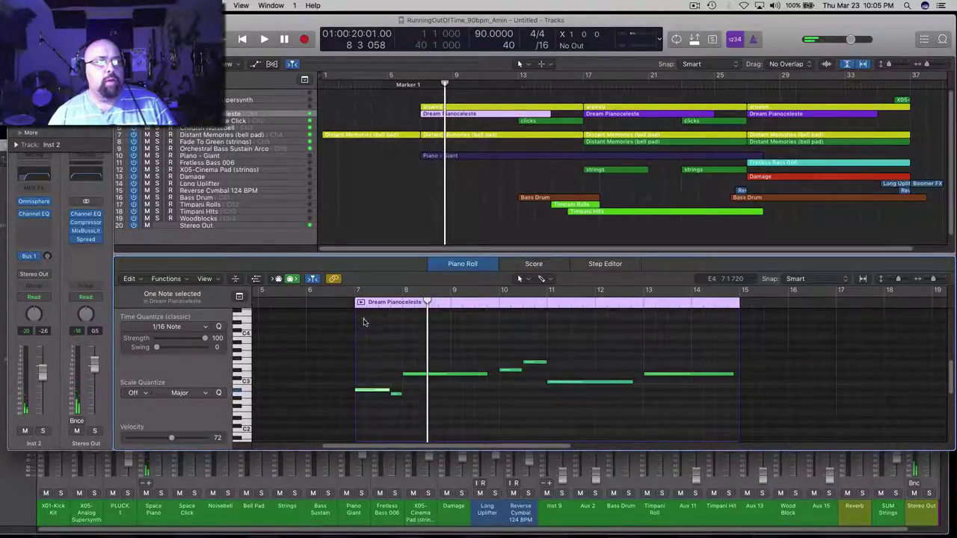
# - Listen twice in solo to the reworked opening of the first Dream Pianoceleste region
pyautogui.click(359, 303)
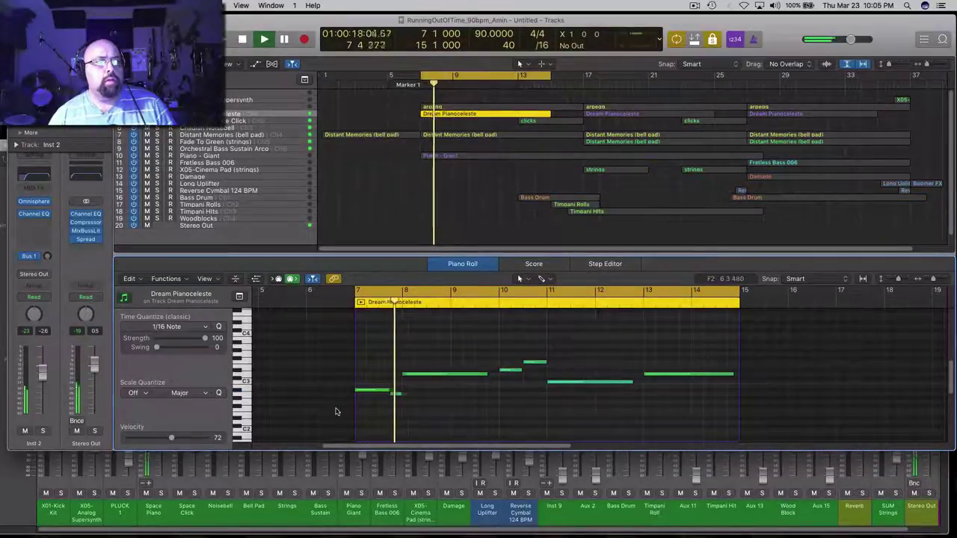
pyautogui.press('space')
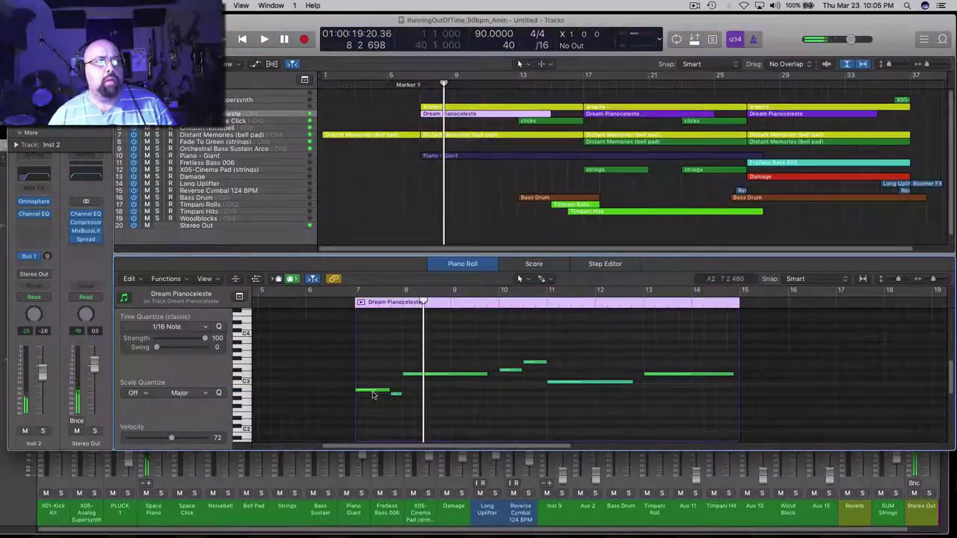
pyautogui.click(360, 303)
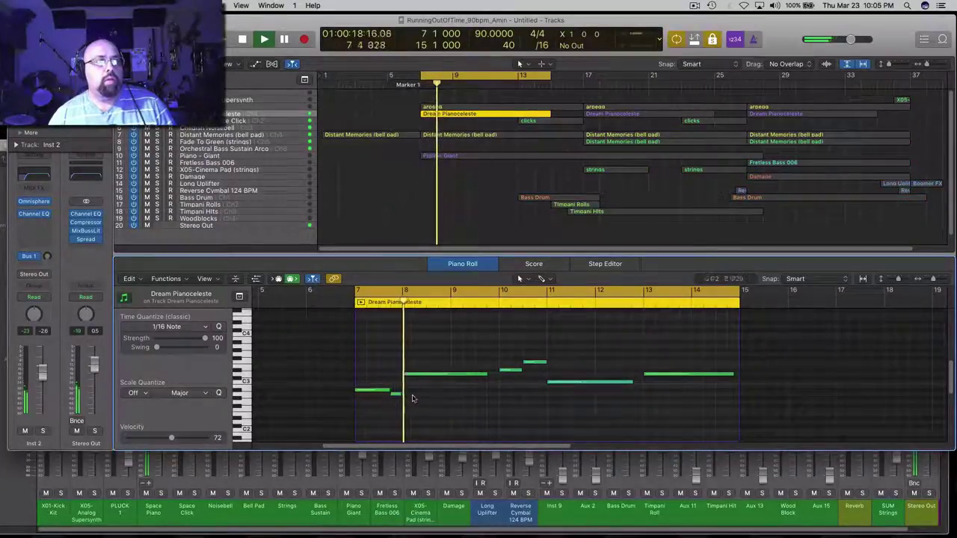
pyautogui.press('space')
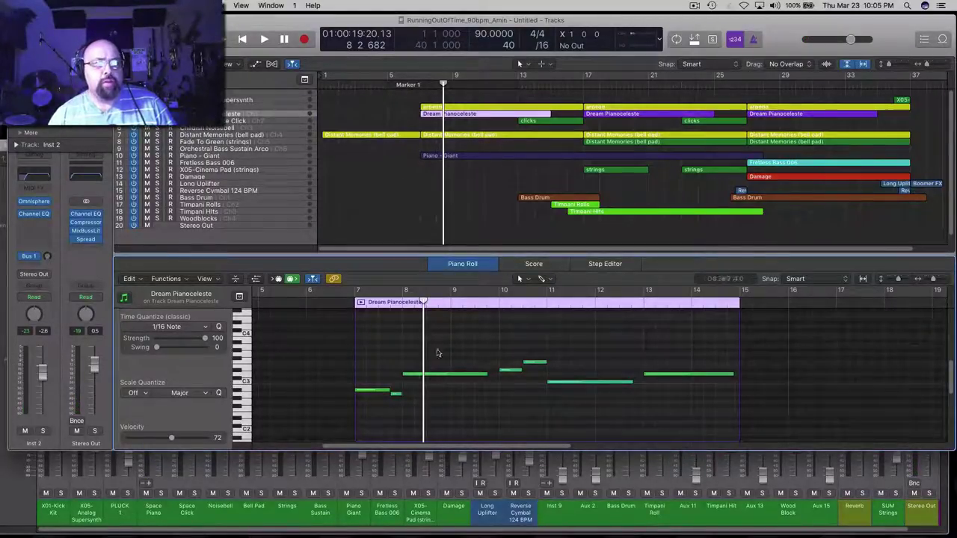
# - Lengthen the first note in bar 10, and lower and shorten the second so it starts later, just before bar 11
pyautogui.click(507, 372)
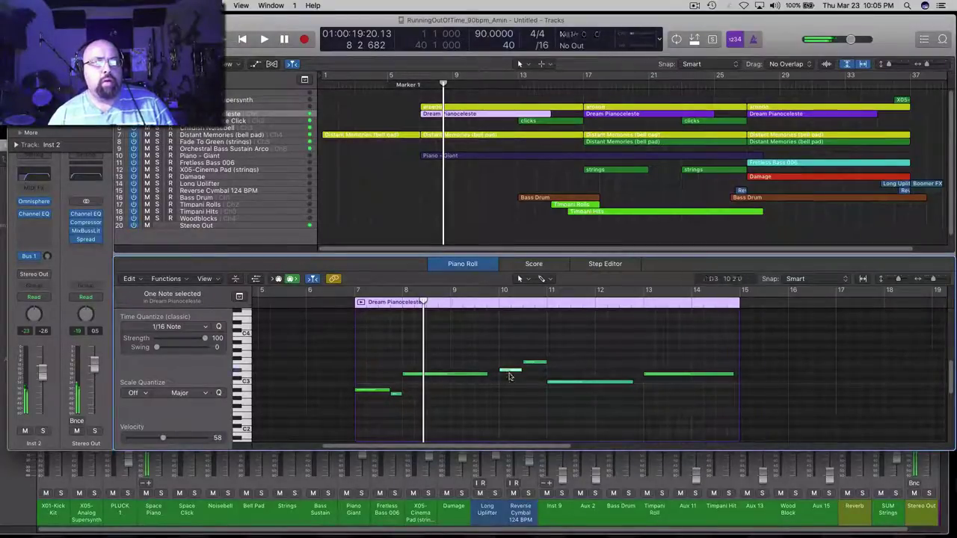
pyautogui.moveTo(521, 376)
pyautogui.mouseDown()
pyautogui.moveTo(537, 369)
pyautogui.moveTo(526, 364)
pyautogui.moveTo(534, 375)
pyautogui.mouseUp()
pyautogui.click(536, 379)
pyautogui.click(510, 371)
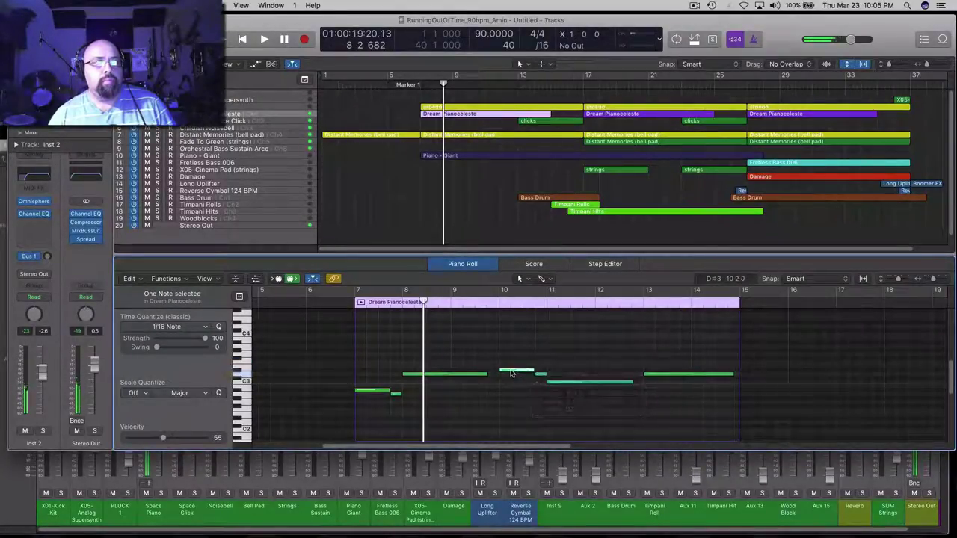
pyautogui.click(539, 375)
pyautogui.click(580, 383)
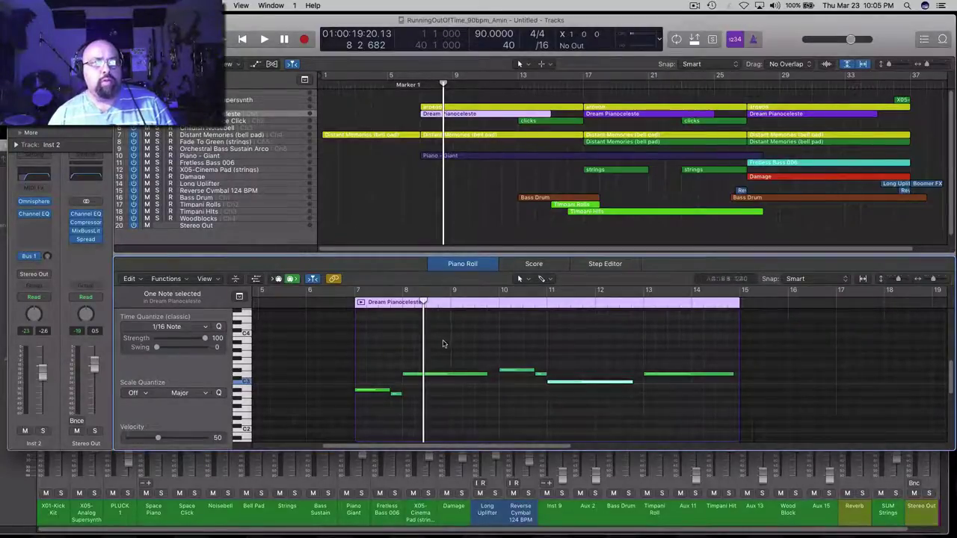
# - Audition the melody's middle notes and lower the final long note at bar 13 to the pitch of the region's opening note
pyautogui.click(451, 374)
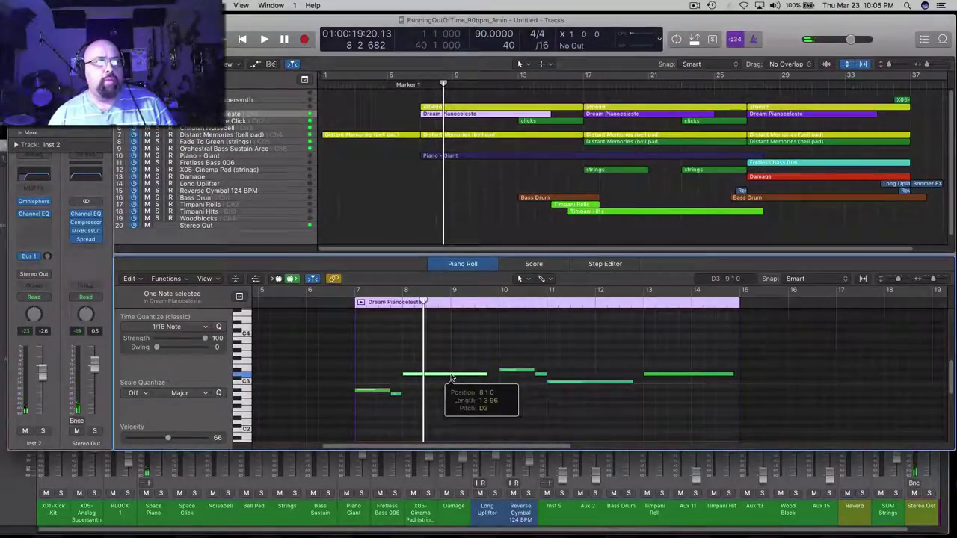
pyautogui.click(509, 371)
pyautogui.click(556, 383)
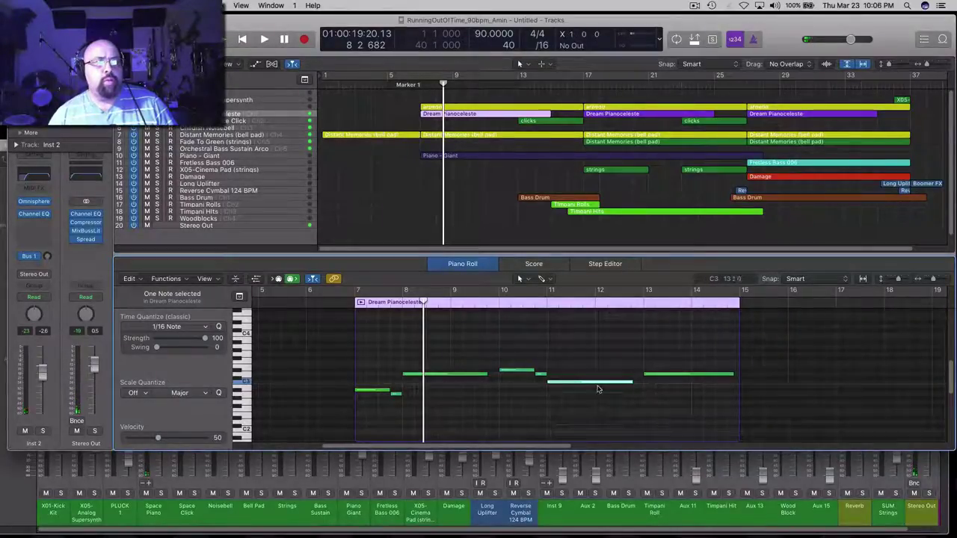
pyautogui.click(663, 379)
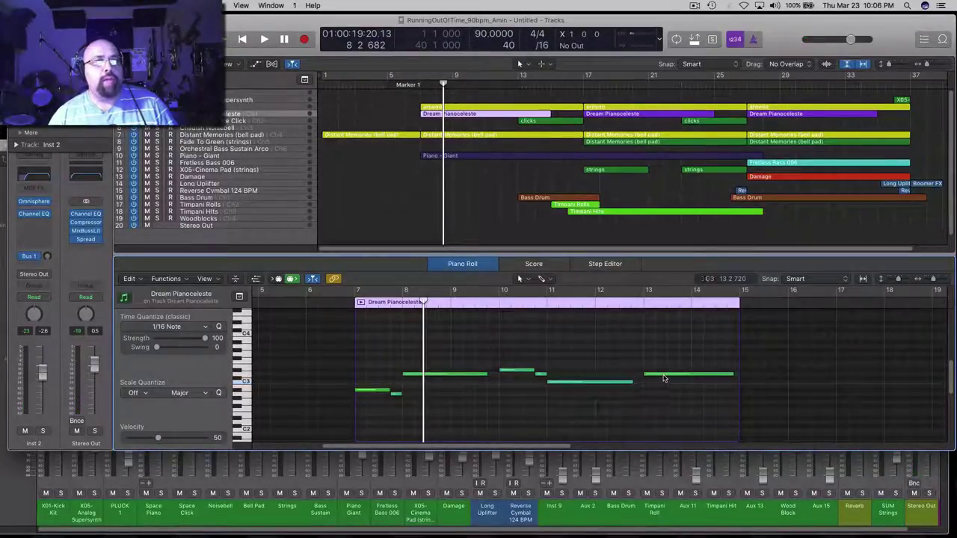
pyautogui.moveTo(662, 378); pyautogui.dragTo(664, 392)
# - Play the whole reworked Dream Pianoceleste region in solo from bar 7 to check the melody
pyautogui.click(362, 303)
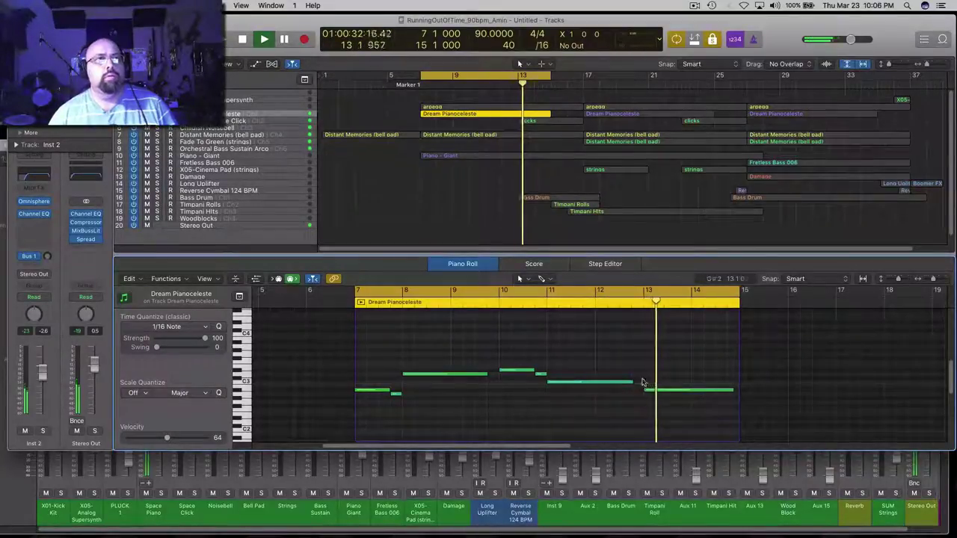
pyautogui.click(471, 208)
pyautogui.hotkey('alt', 'space')
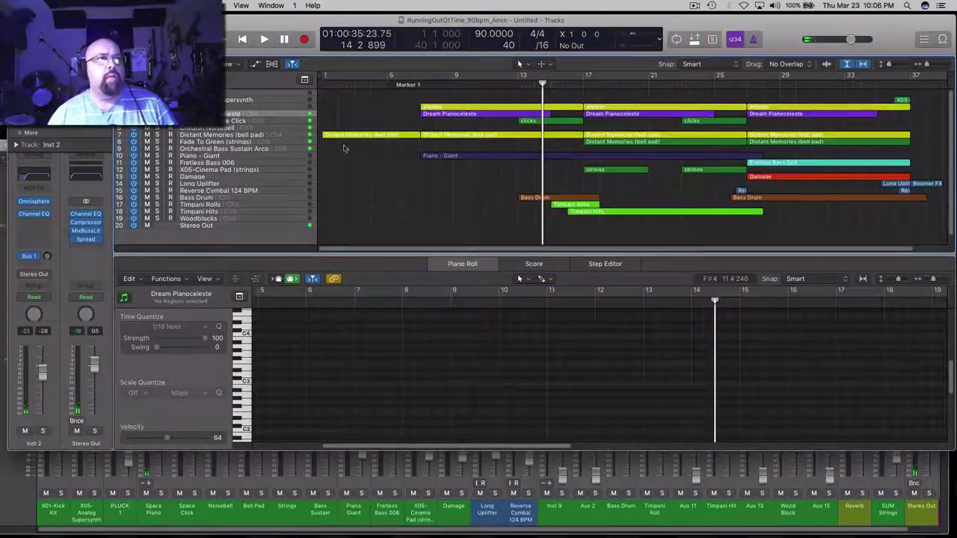
# - Trim the empty space from both ends of the Piano - Giant region so it runs from bar 17 to bar 25
pyautogui.click(457, 114)
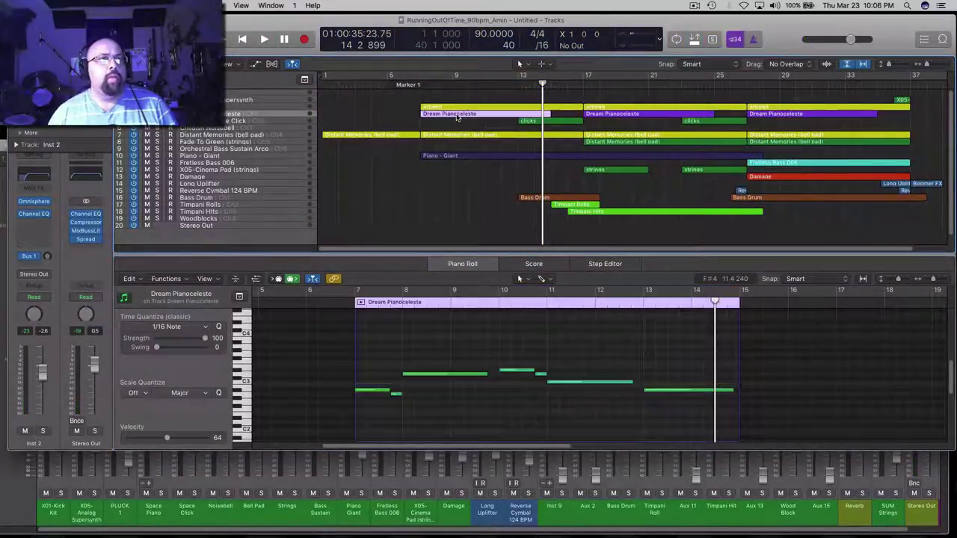
pyautogui.click(450, 156)
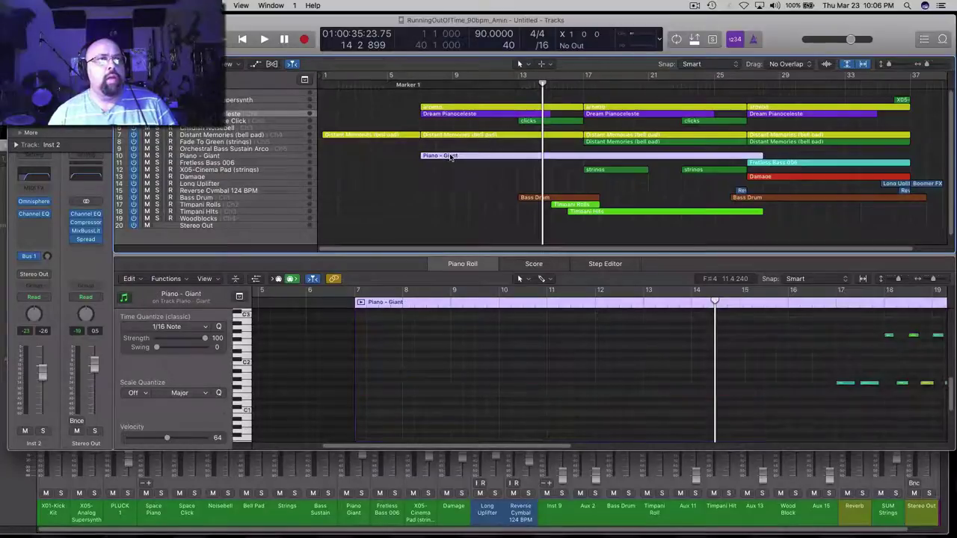
pyautogui.click(457, 204)
pyautogui.click(450, 156)
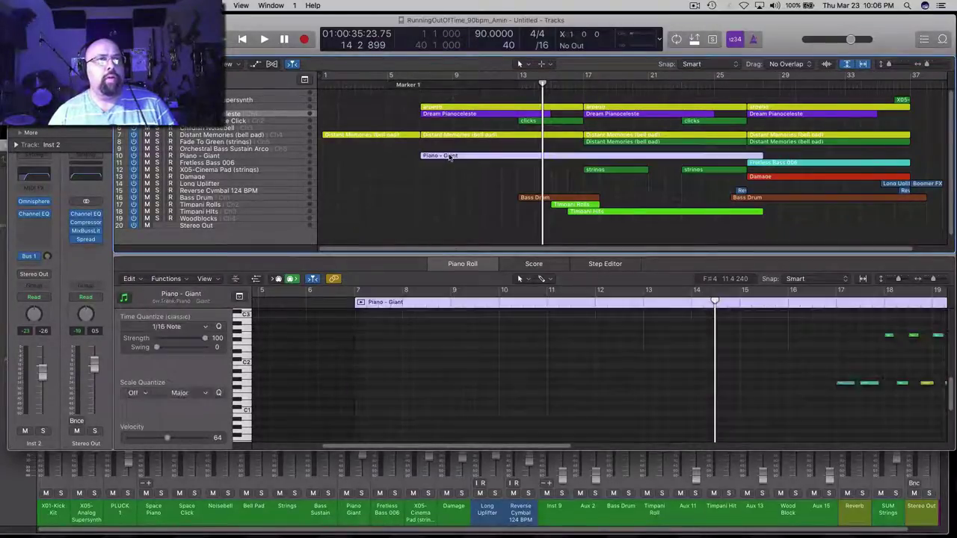
pyautogui.moveTo(933, 280); pyautogui.dragTo(929, 279)
pyautogui.click(343, 231)
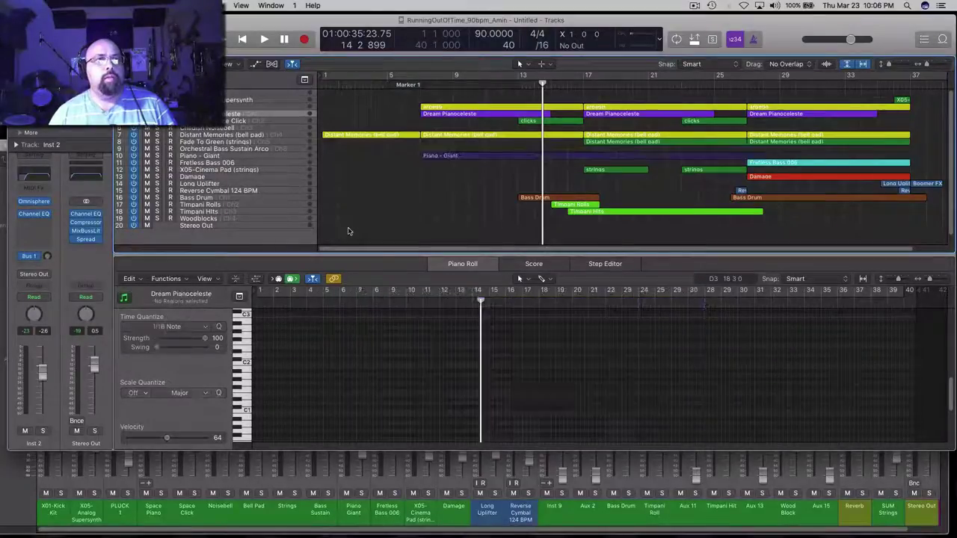
pyautogui.click(483, 157)
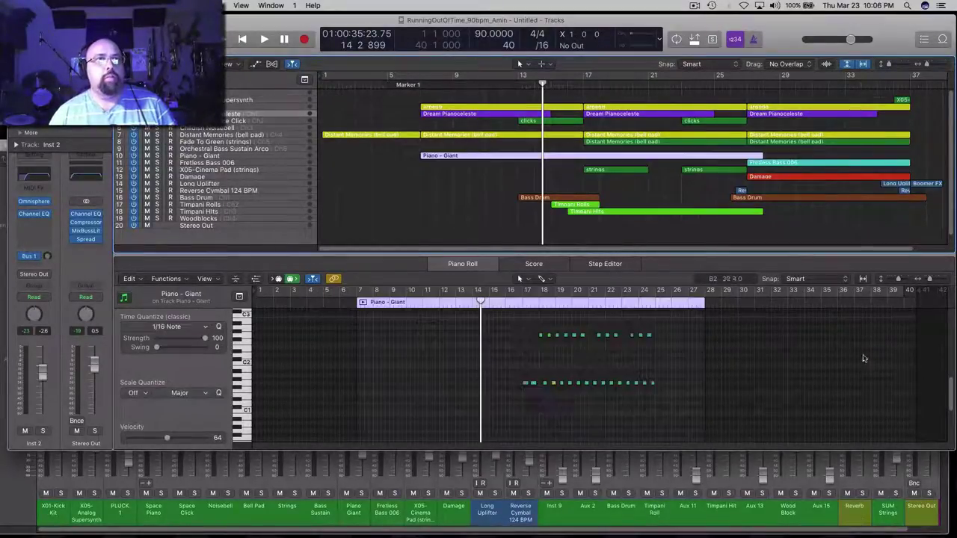
pyautogui.moveTo(951, 381)
pyautogui.mouseDown()
pyautogui.moveTo(952, 350)
pyautogui.moveTo(951, 385)
pyautogui.mouseUp()
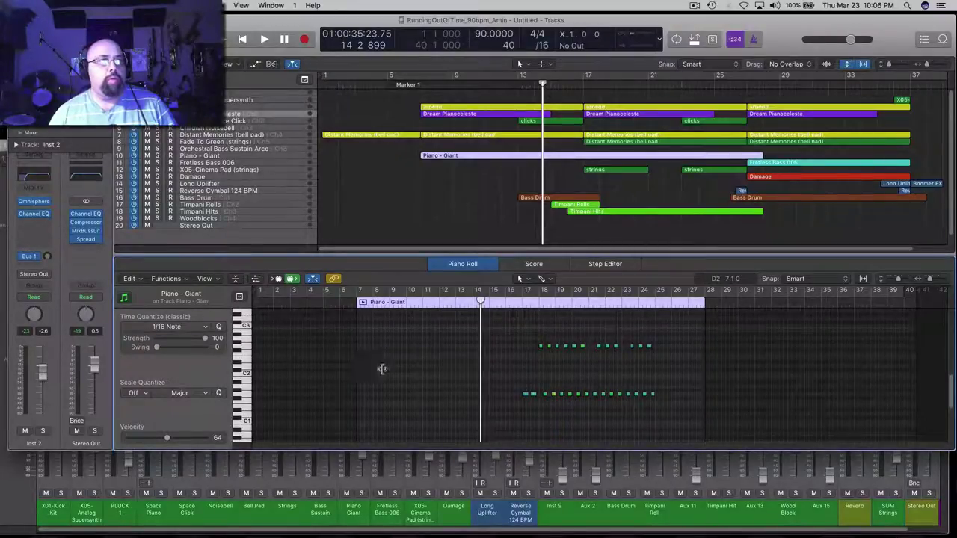
pyautogui.moveTo(382, 368); pyautogui.dragTo(524, 440)
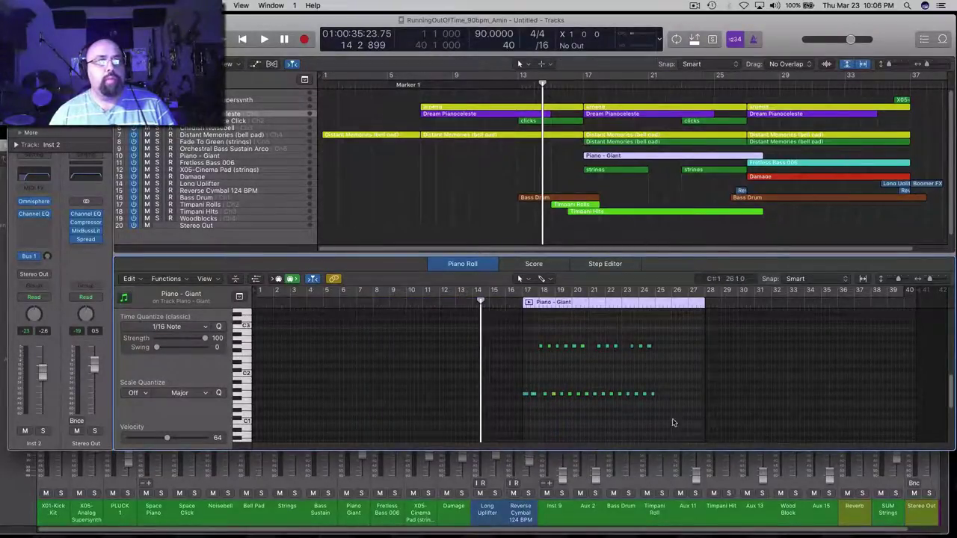
pyautogui.moveTo(686, 420); pyautogui.dragTo(654, 420)
pyautogui.click(409, 210)
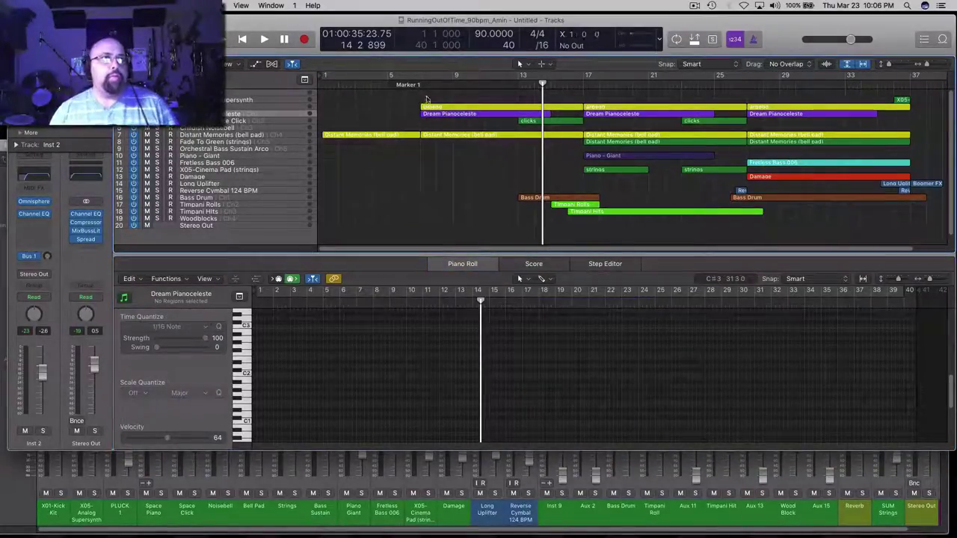
# - Replace the second and third Dream Pianoceleste regions, at bars 17 and 27, with copies of the edited first region
pyautogui.moveTo(427, 99); pyautogui.dragTo(452, 161)
pyautogui.click(452, 161)
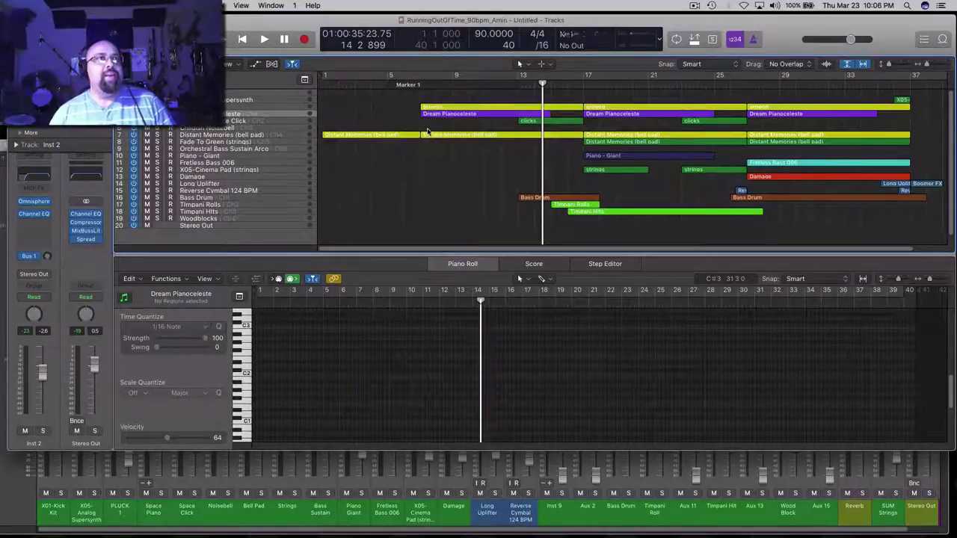
pyautogui.click(452, 117)
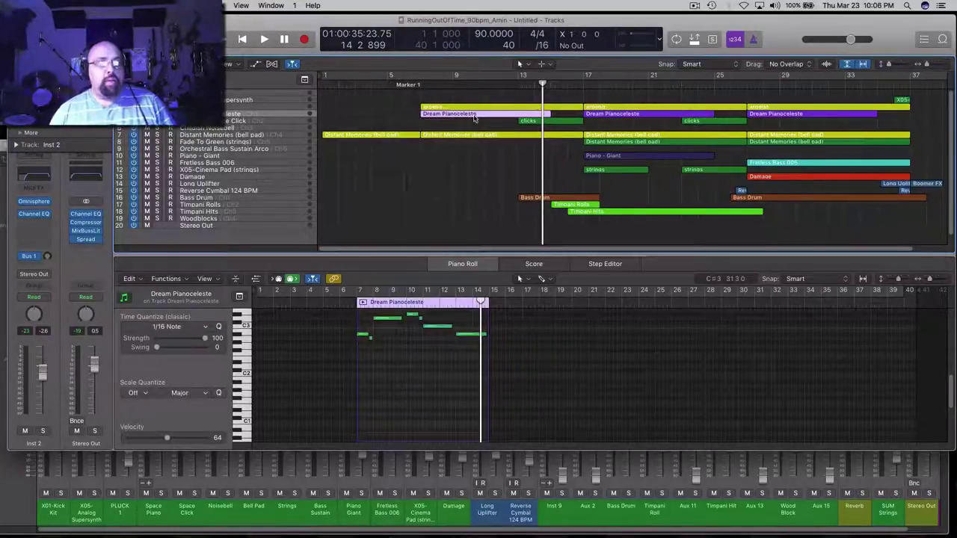
pyautogui.moveTo(465, 123); pyautogui.dragTo(628, 127)
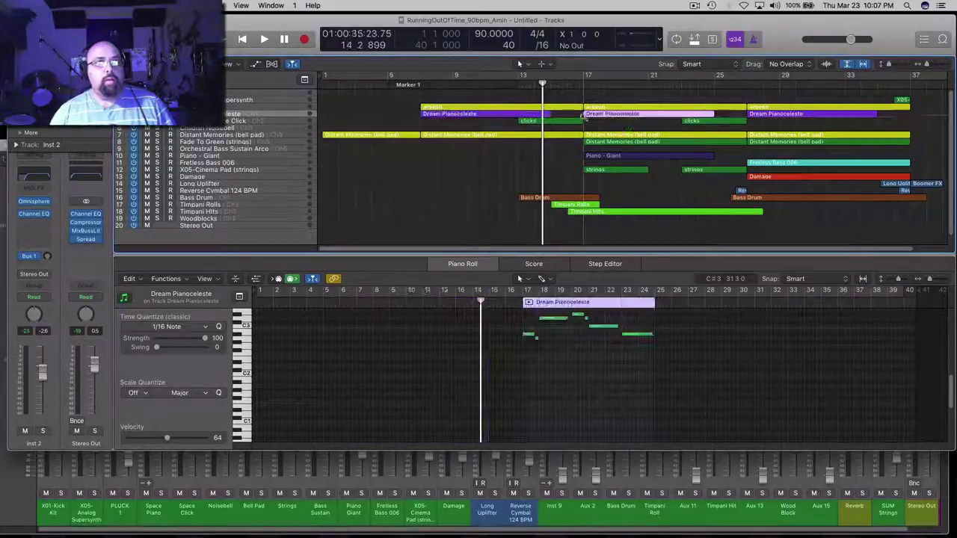
pyautogui.click(480, 115)
pyautogui.click(807, 117)
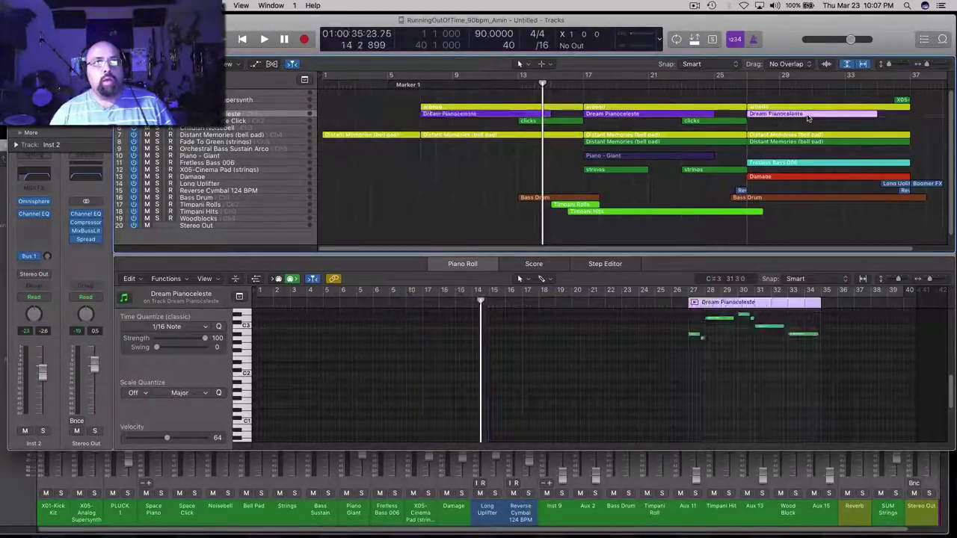
# - Rename all three Dream Pianoceleste regions to "melody"
pyautogui.click(267, 113)
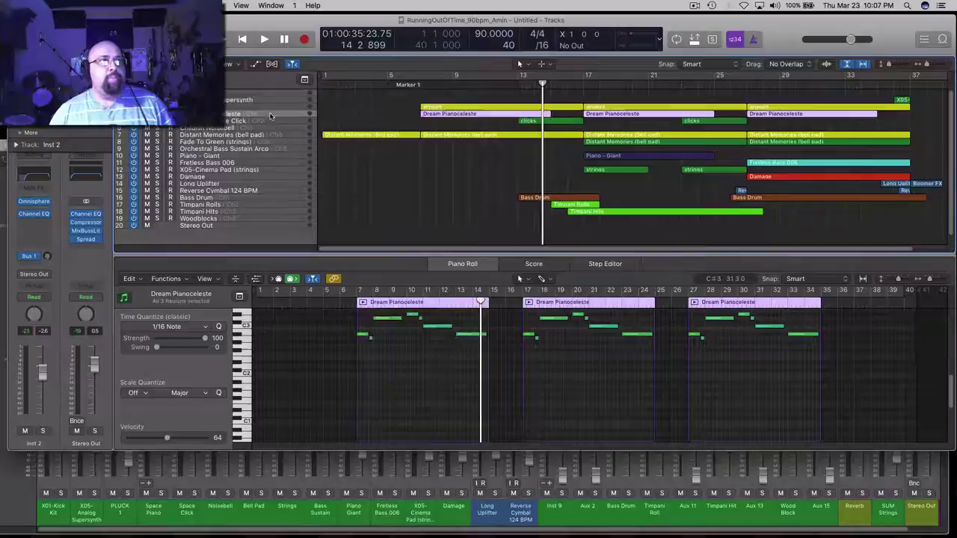
pyautogui.rightClick(461, 115)
pyautogui.click(482, 118)
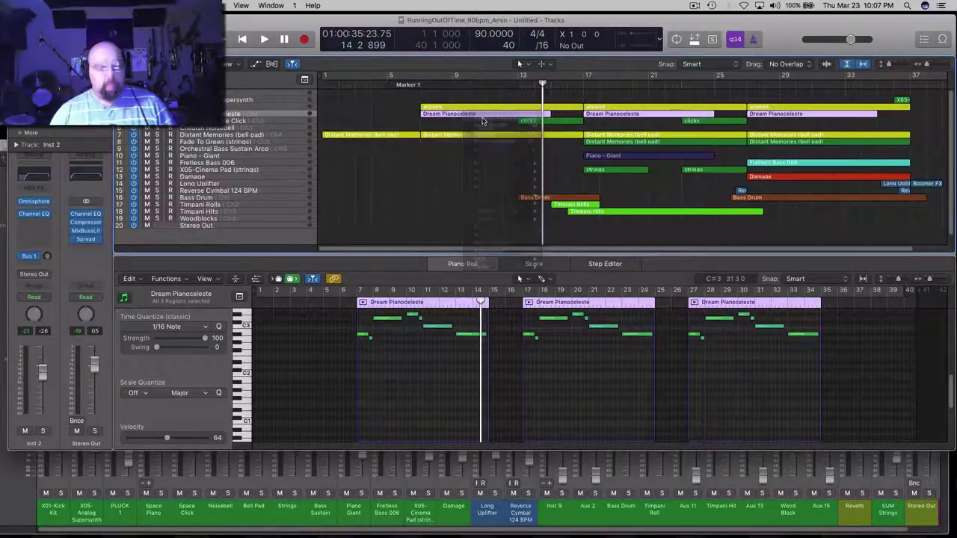
pyautogui.write('melody')
pyautogui.press('Return')
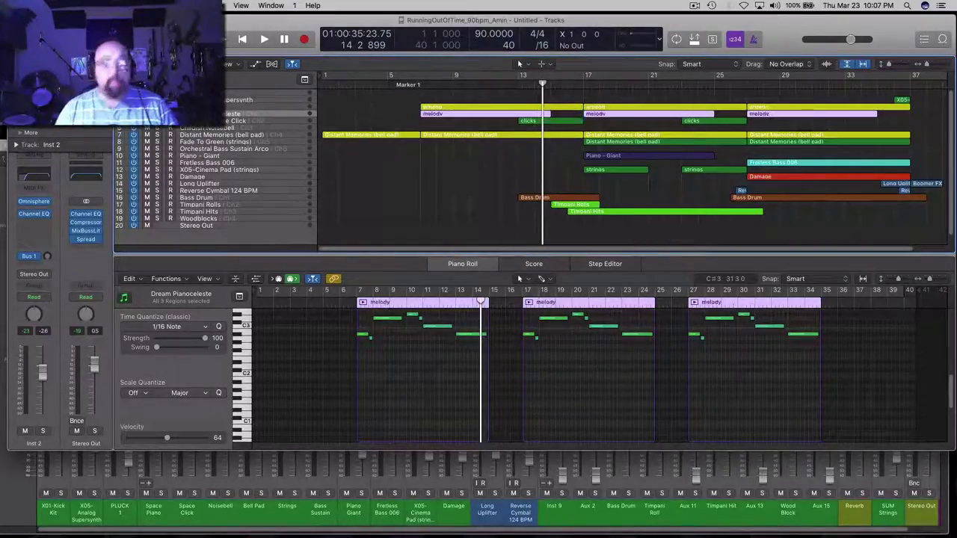
pyautogui.click(428, 142)
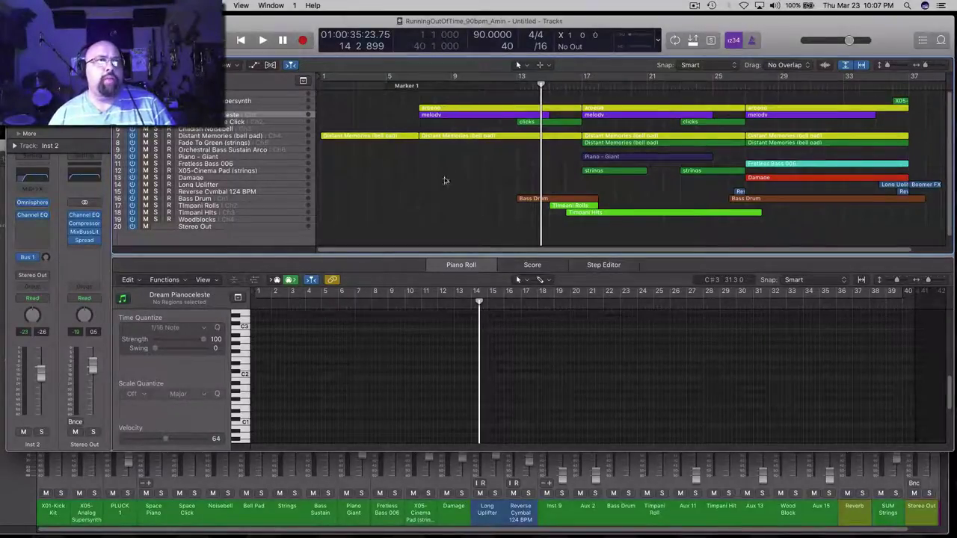
# - Play the full arrangement from bar 7 to check the melody, stop, and place the playhead at bar 11
pyautogui.click(420, 88)
pyautogui.press('space')
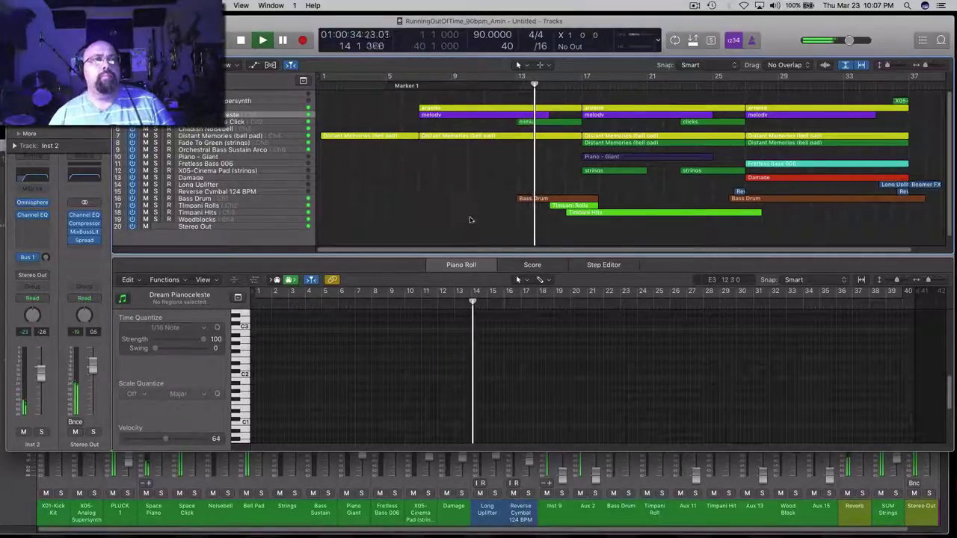
pyautogui.click(483, 86)
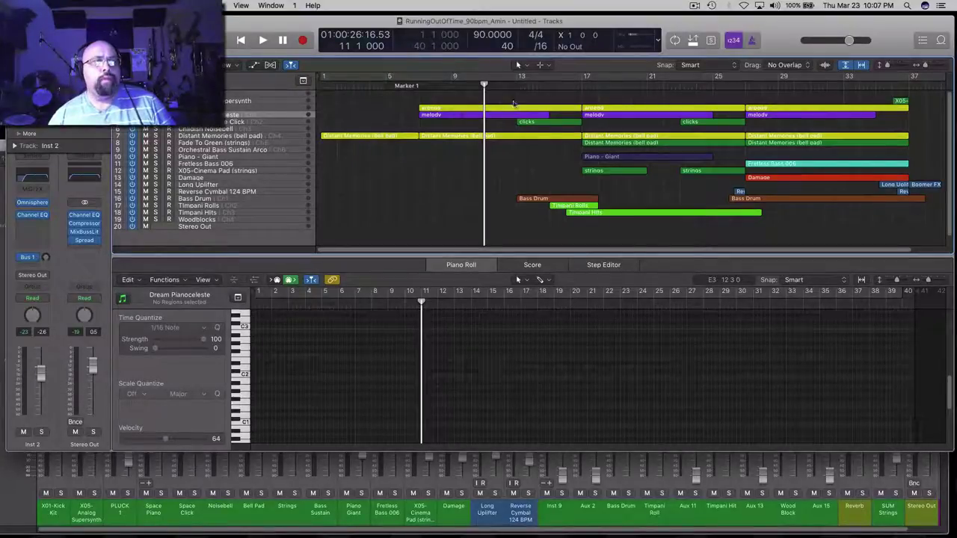
# - Turn on cycling and set the cycle range from bar 10 beat 4 to bar 12 beat 4
pyautogui.click(431, 79)
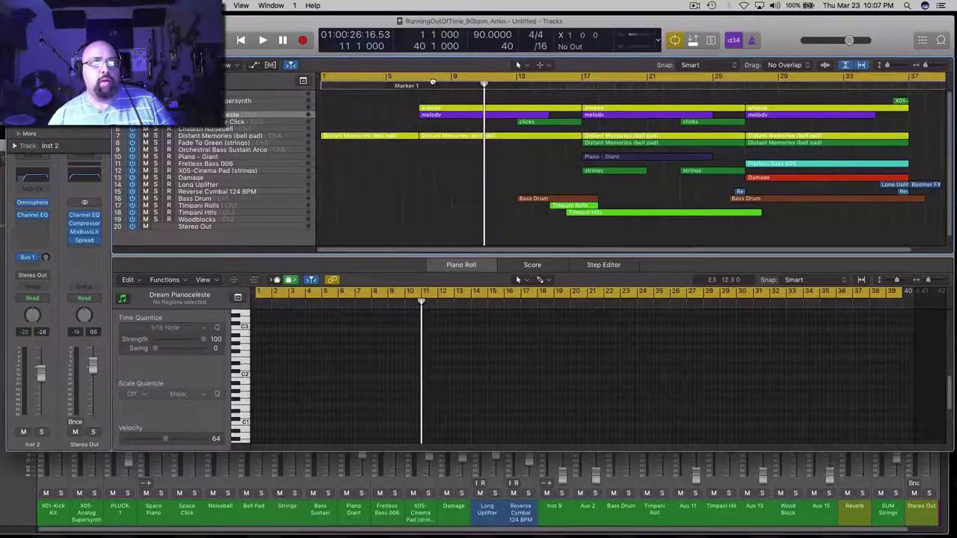
pyautogui.click(433, 78)
pyautogui.click(432, 78)
pyautogui.click(422, 78)
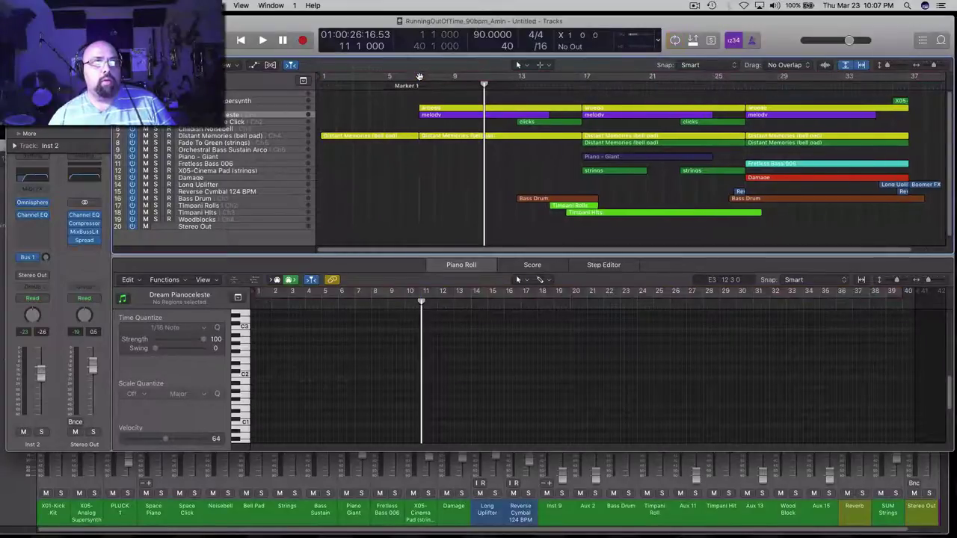
pyautogui.moveTo(419, 78)
pyautogui.mouseDown()
pyautogui.moveTo(529, 69)
pyautogui.moveTo(454, 75)
pyautogui.moveTo(493, 76)
pyautogui.mouseUp()
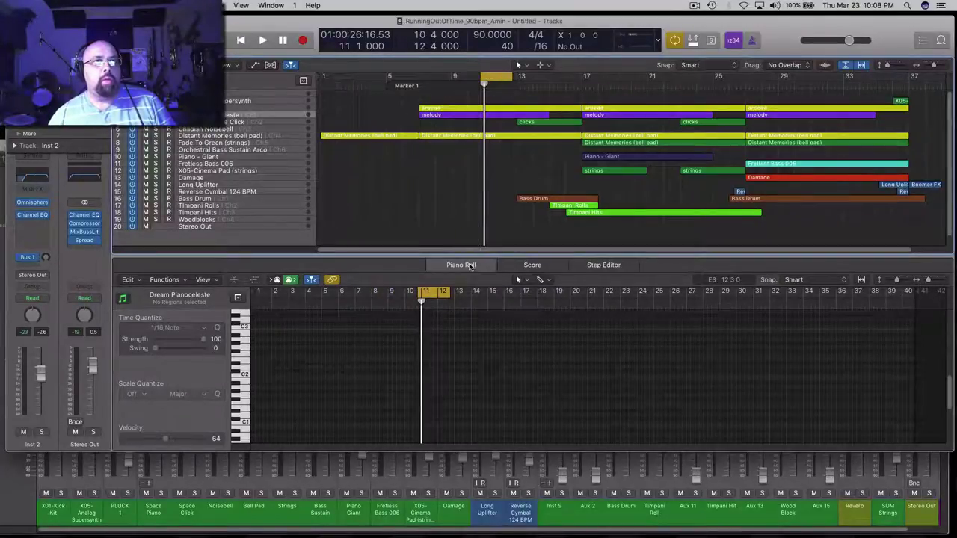
# - In the first melody region, break the sustained note at bar 11 into two notes, one per bar, with the first one lower
pyautogui.click(492, 118)
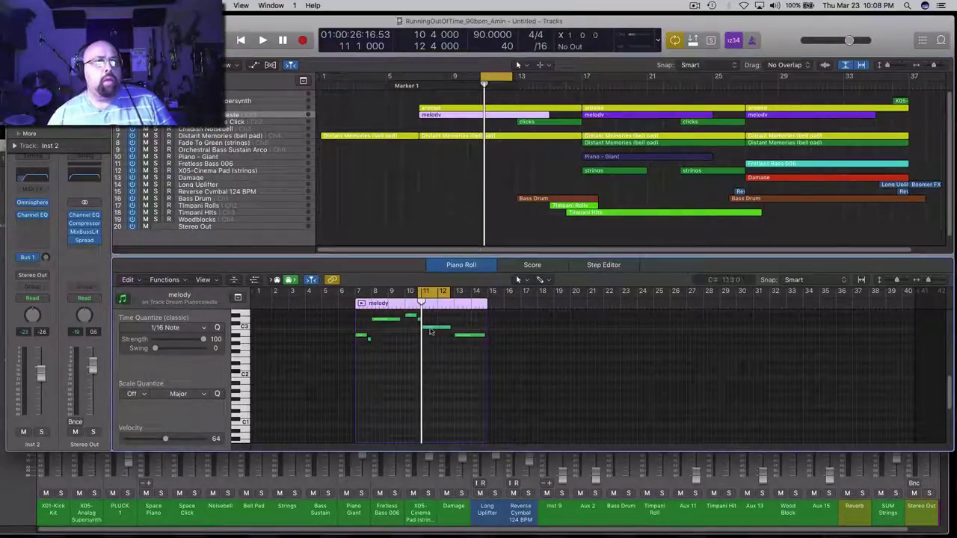
pyautogui.click(430, 329)
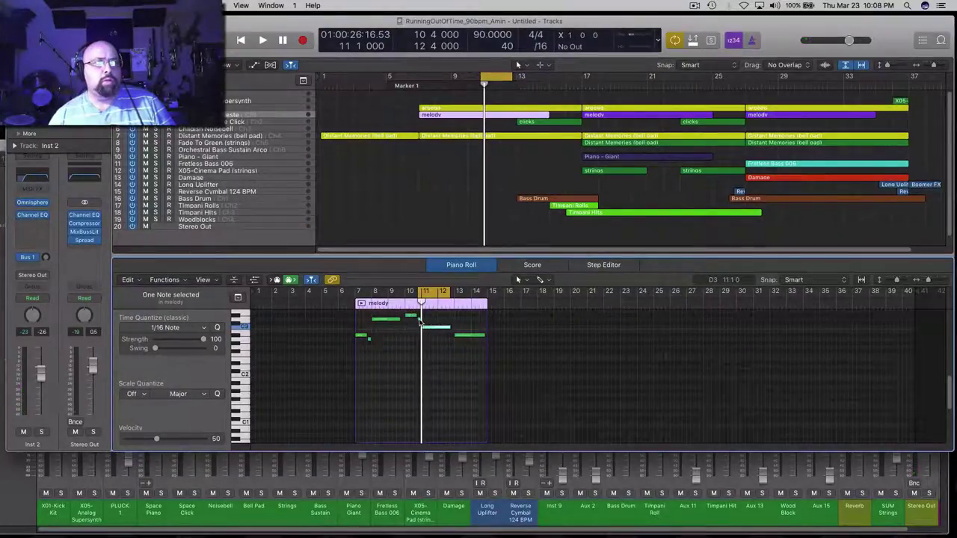
pyautogui.click(417, 316)
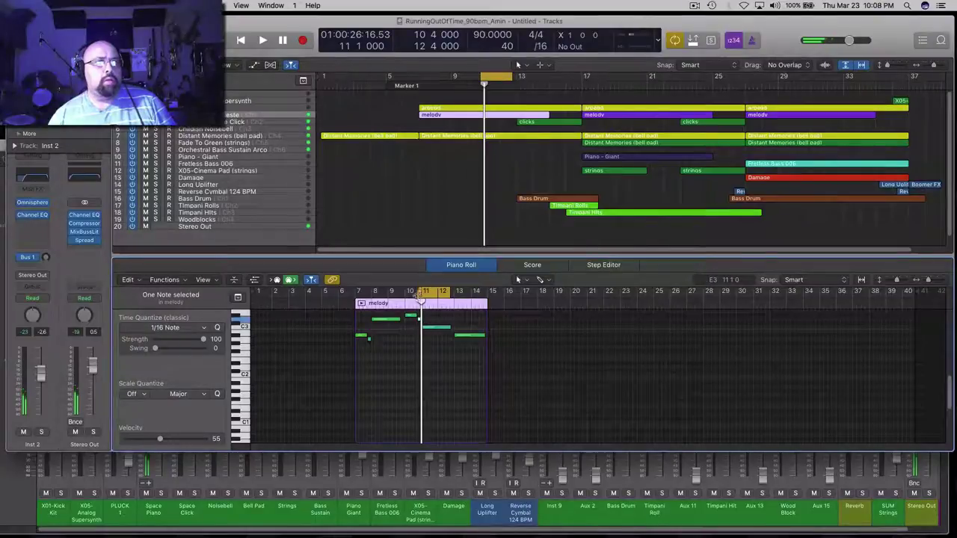
pyautogui.moveTo(423, 329)
pyautogui.mouseDown()
pyautogui.moveTo(445, 339)
pyautogui.moveTo(444, 330)
pyautogui.mouseUp()
pyautogui.click(443, 333)
# - Turn off cycling and play the arrangement from bar 7 to check the edited melody against the other parts
pyautogui.click(497, 77)
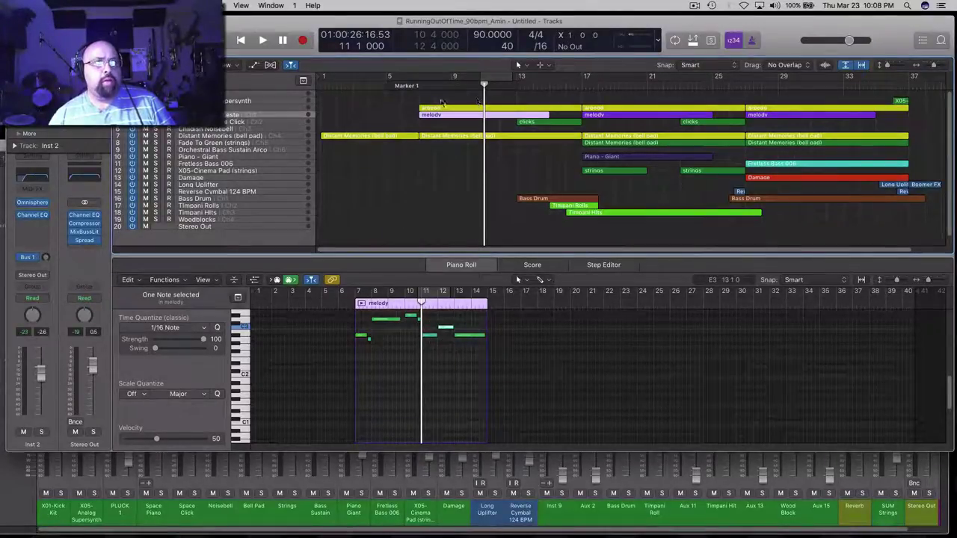
pyautogui.click(421, 87)
pyautogui.press('space')
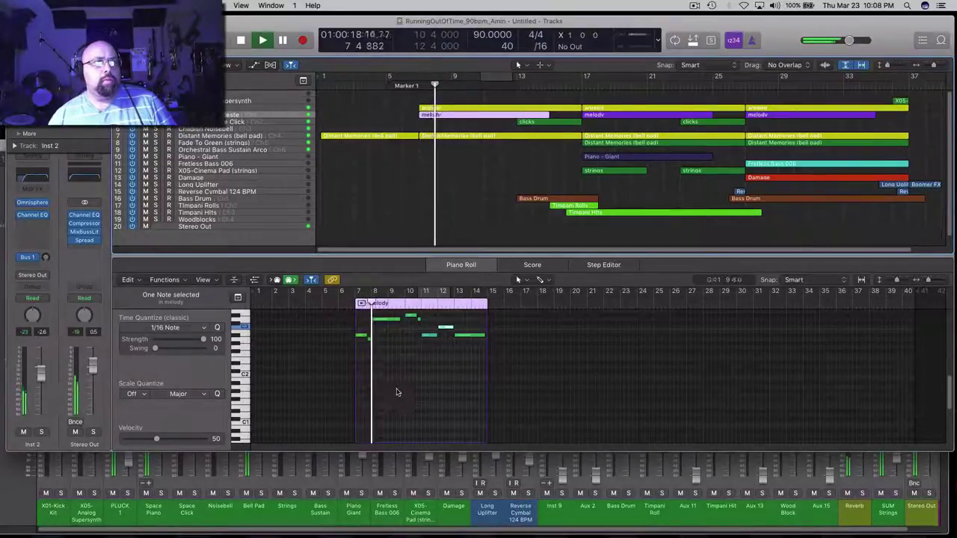
pyautogui.click(388, 330)
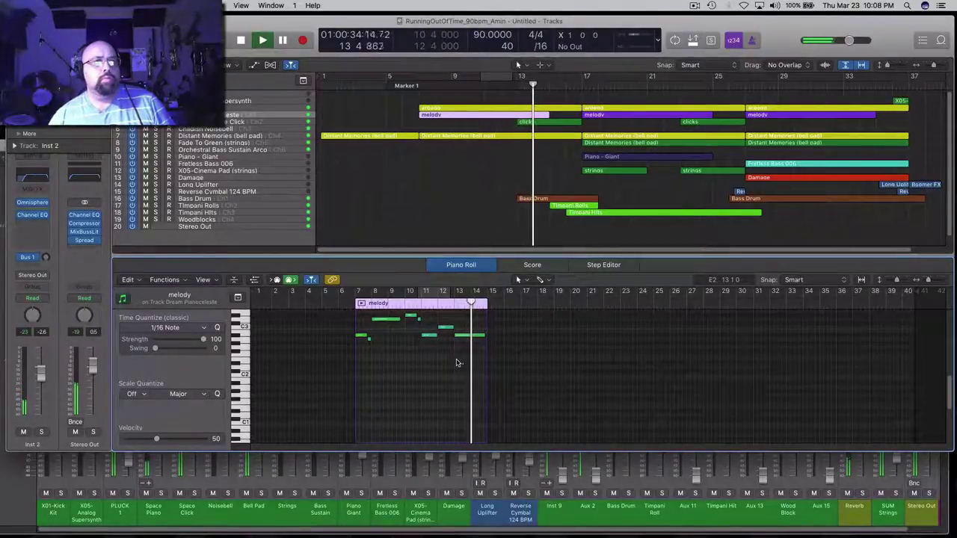
pyautogui.press('space')
pyautogui.click(471, 198)
# - Compare the notes of the three melody regions at bars 7, 17 and 27
pyautogui.click(467, 117)
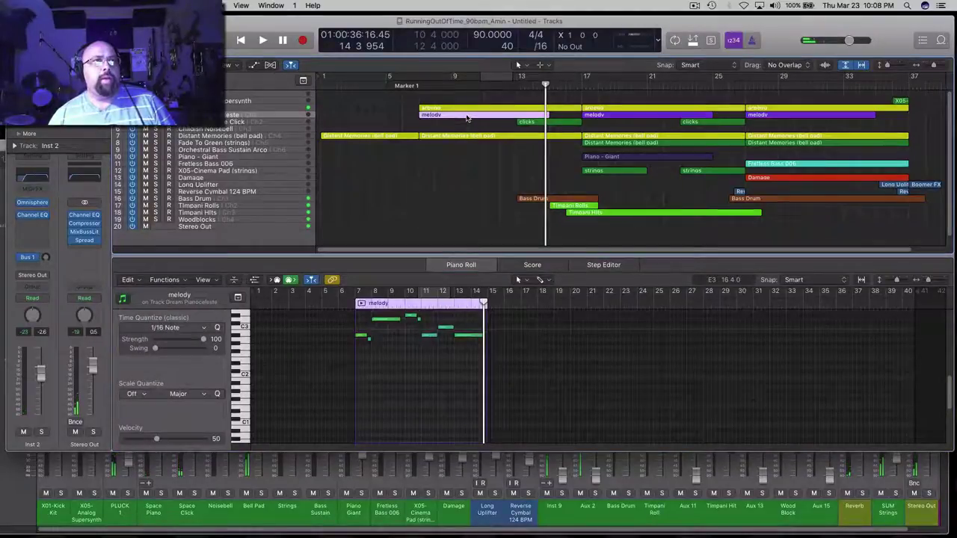
pyautogui.click(629, 117)
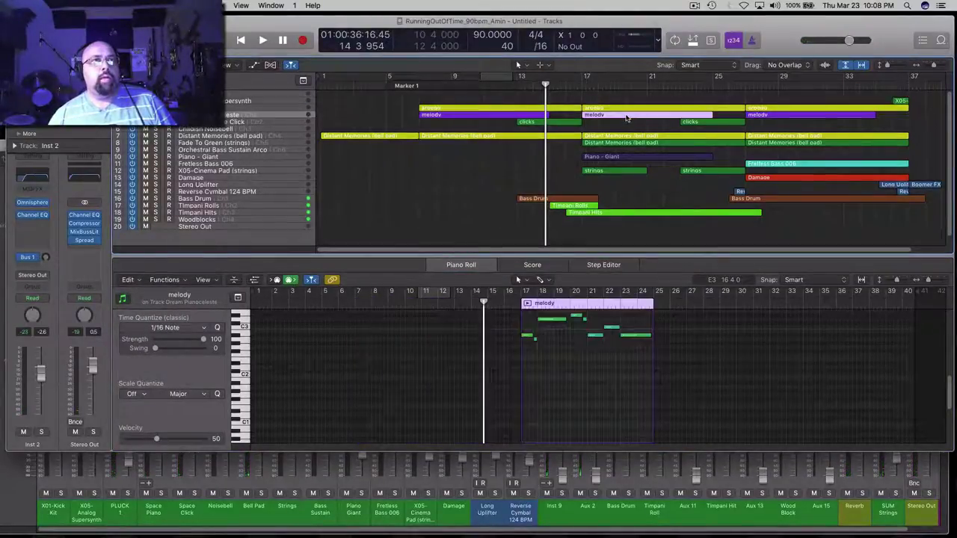
pyautogui.click(794, 116)
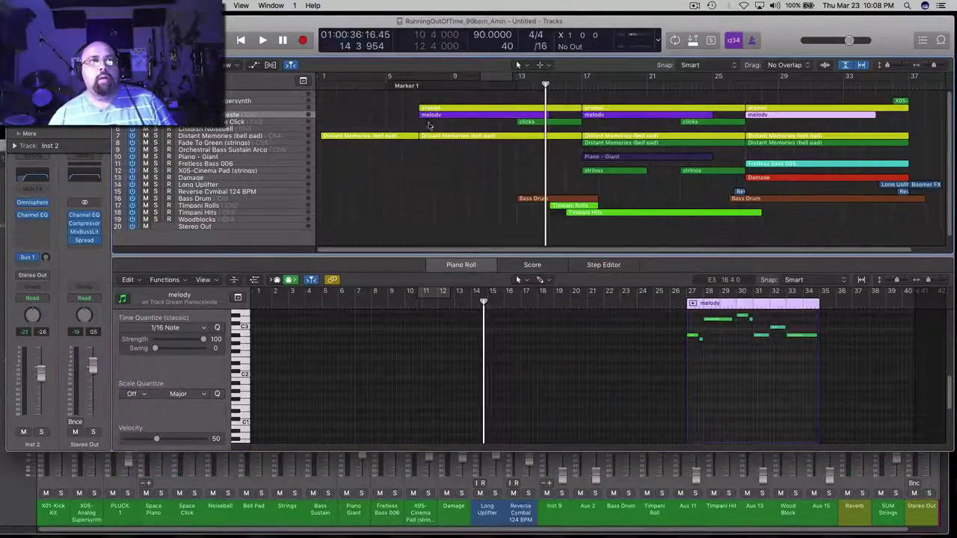
# - Color all three melody regions on the Dream Pianoceleste track yellow
pyautogui.click(244, 117)
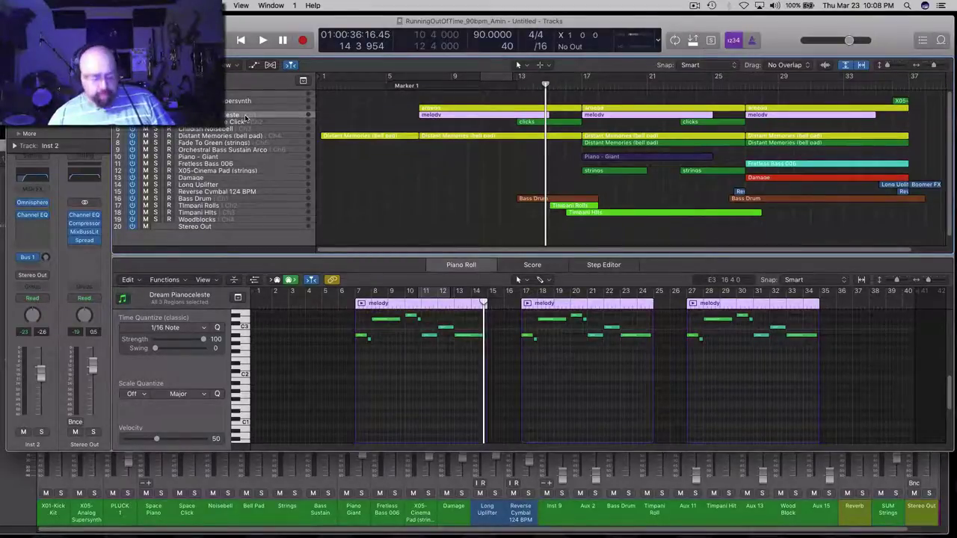
pyautogui.hotkey('alt', 'c')
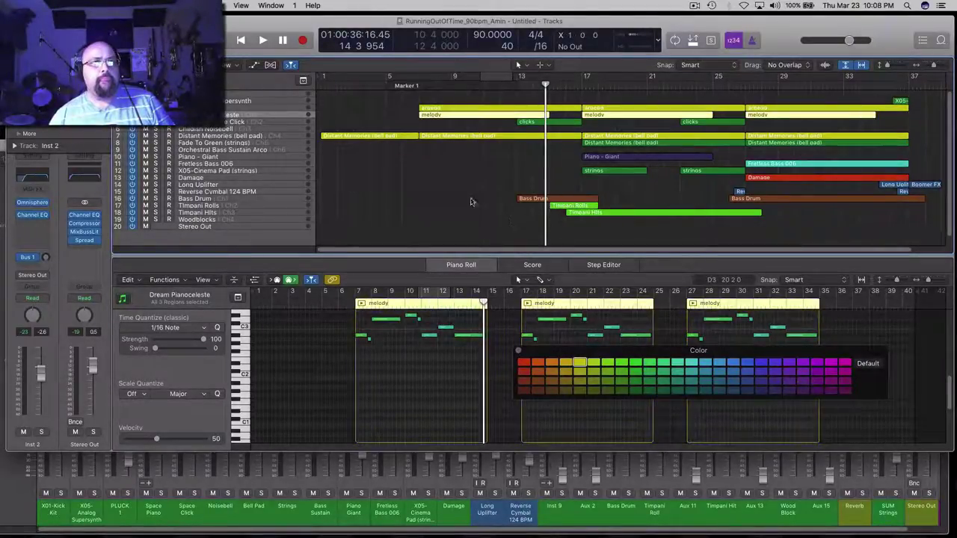
pyautogui.click(643, 171)
# - Transpose all notes in the second and third melody regions up 12 semitones and place the playhead at bar 17
pyautogui.click(671, 117)
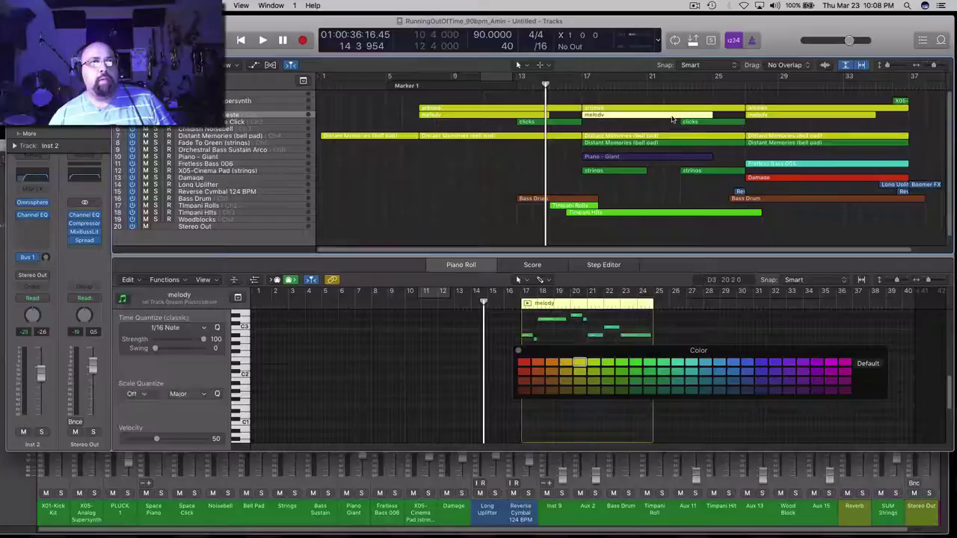
pyautogui.keyDown('shift'); pyautogui.click(775, 120); pyautogui.keyUp('shift')
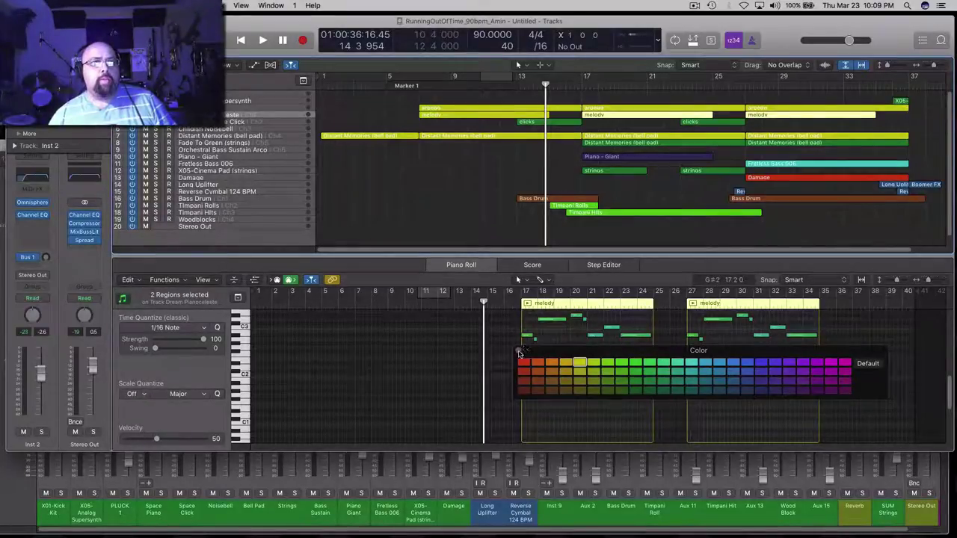
pyautogui.click(517, 351)
pyautogui.click(573, 367)
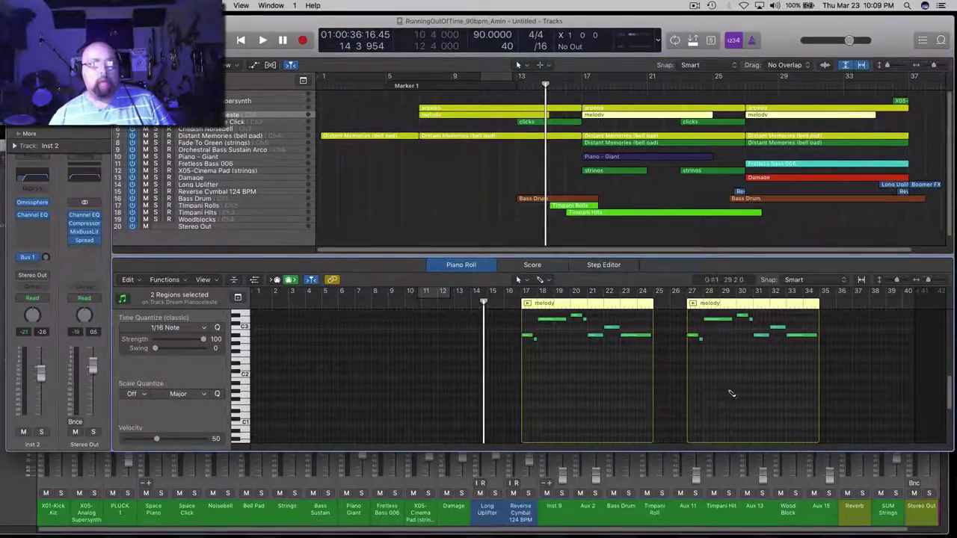
pyautogui.press('super+a')
pyautogui.rightClick(638, 339)
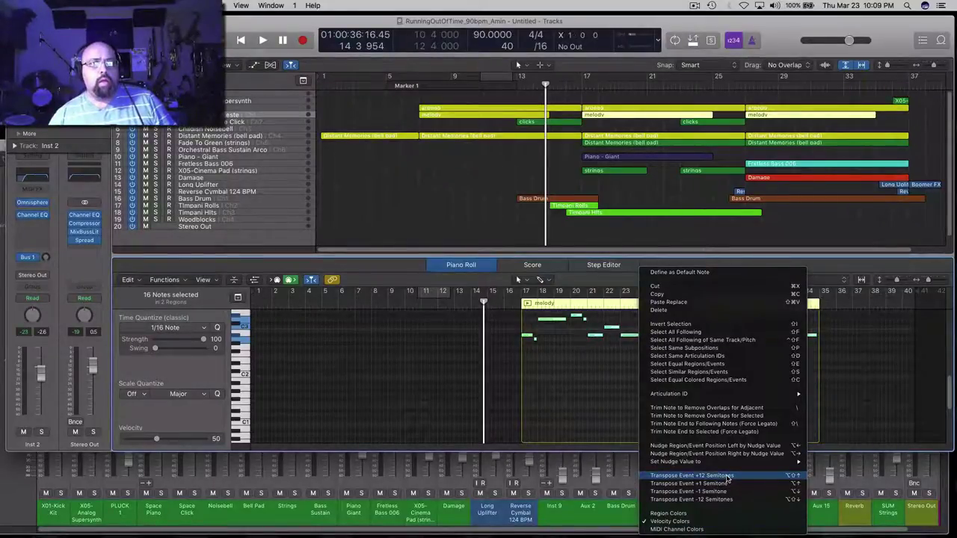
pyautogui.click(728, 476)
pyautogui.click(367, 369)
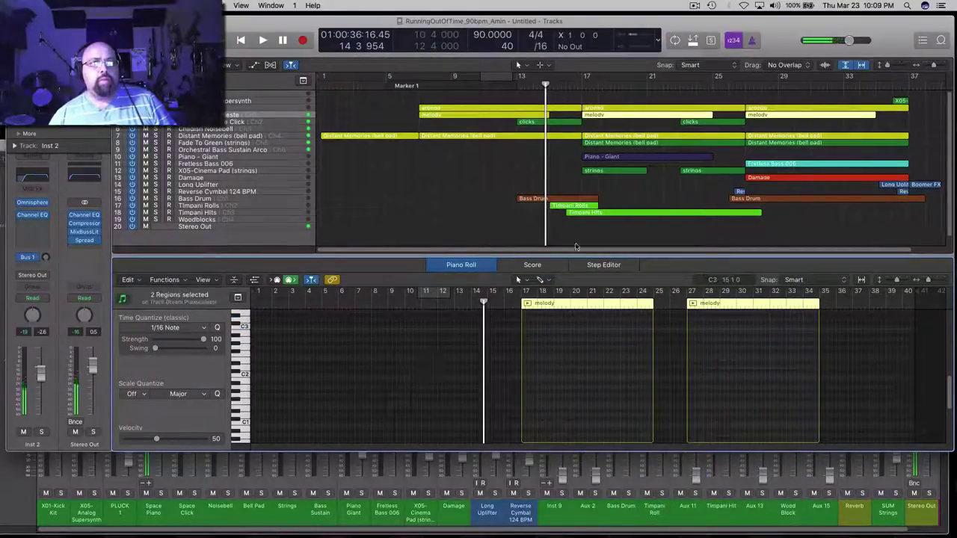
pyautogui.click(582, 82)
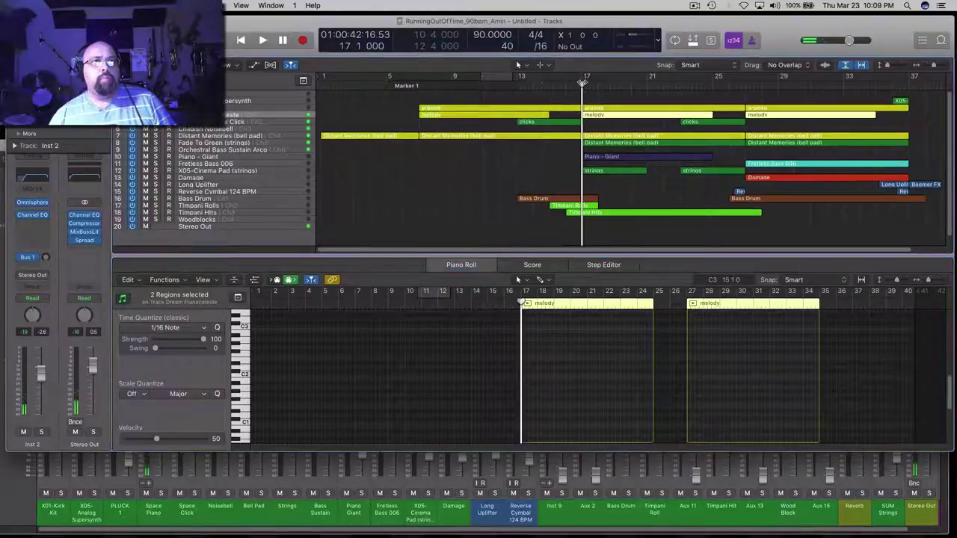
# - Play the first clicks region in a solo cycle from bar 13 and examine its notes up close
pyautogui.click(523, 122)
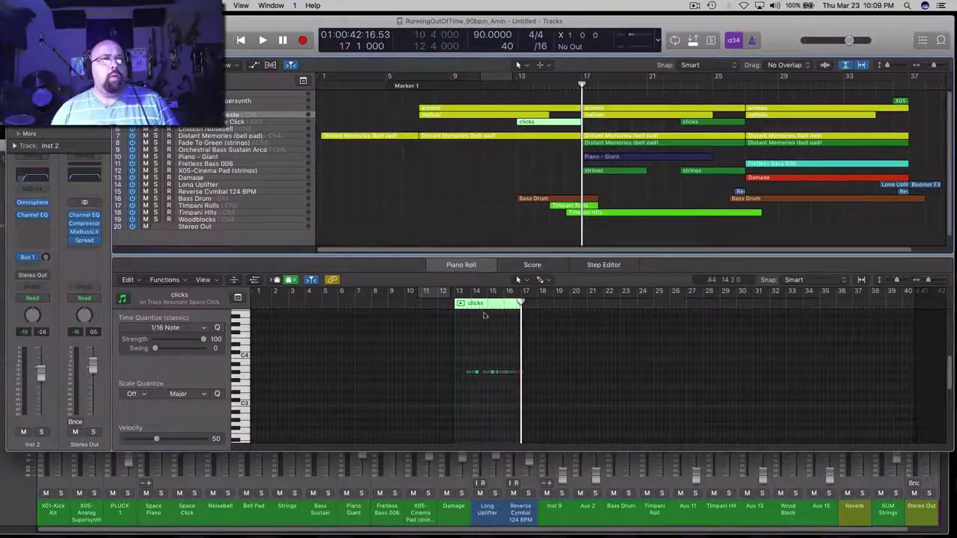
pyautogui.click(460, 304)
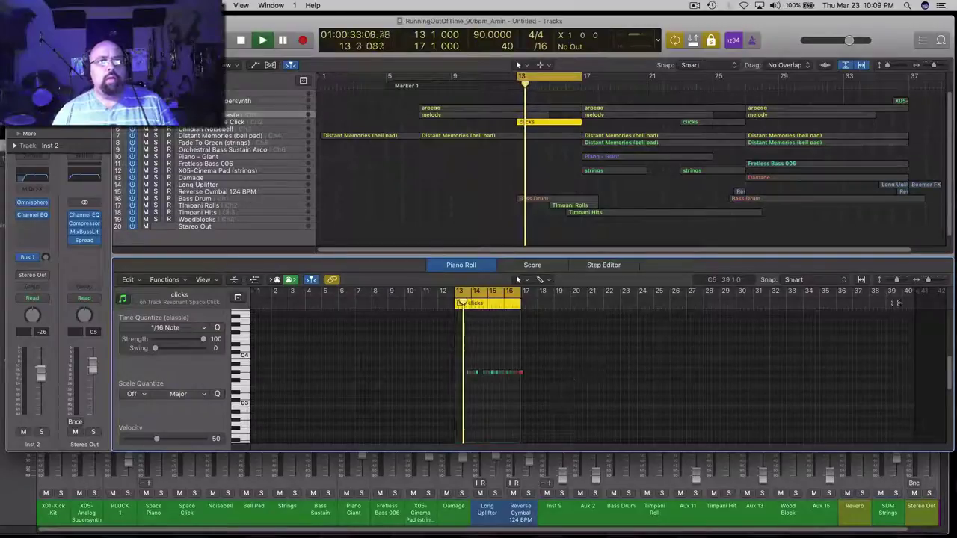
pyautogui.moveTo(928, 281); pyautogui.dragTo(934, 280)
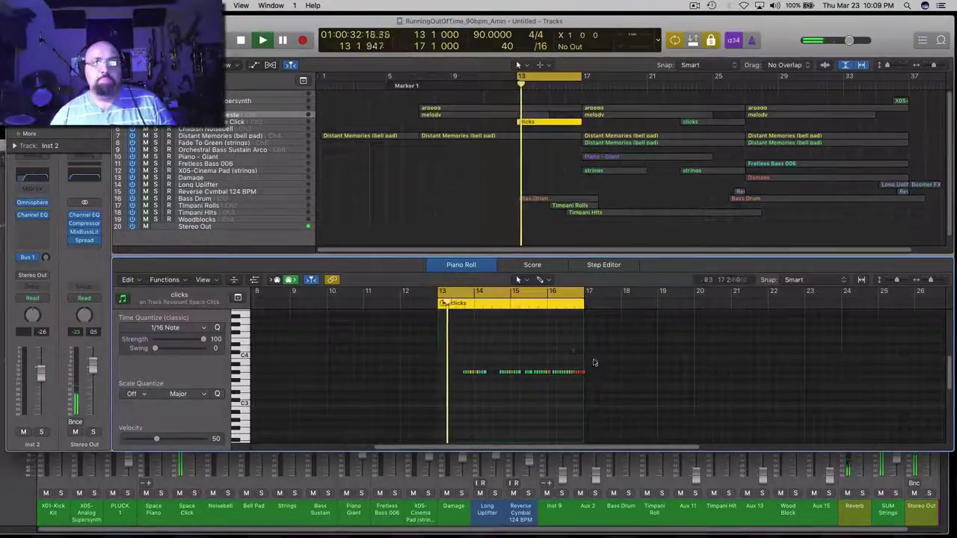
pyautogui.click(524, 230)
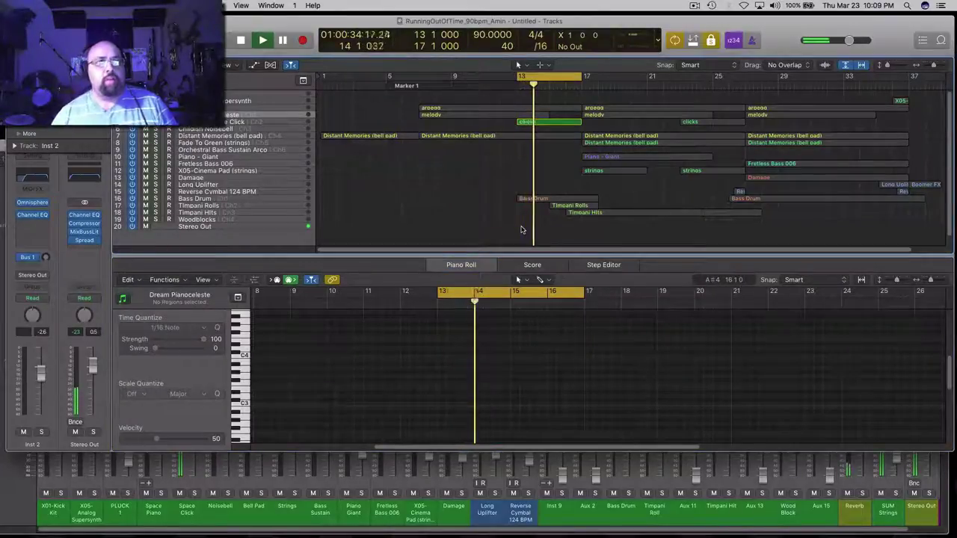
pyautogui.press('space')
# - Audition the first Bass Drum region's opening notes and play the region in a solo cycle from bar 13
pyautogui.click(526, 203)
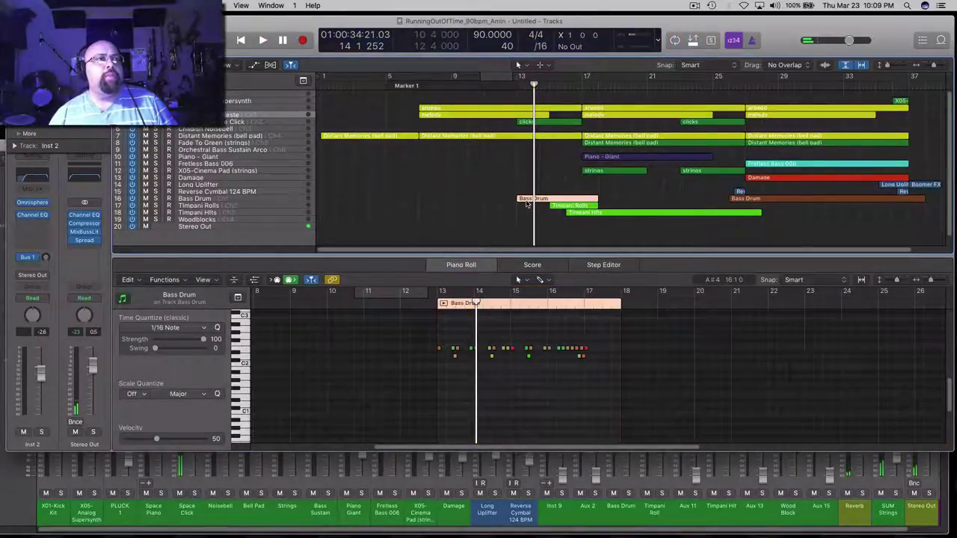
pyautogui.click(438, 348)
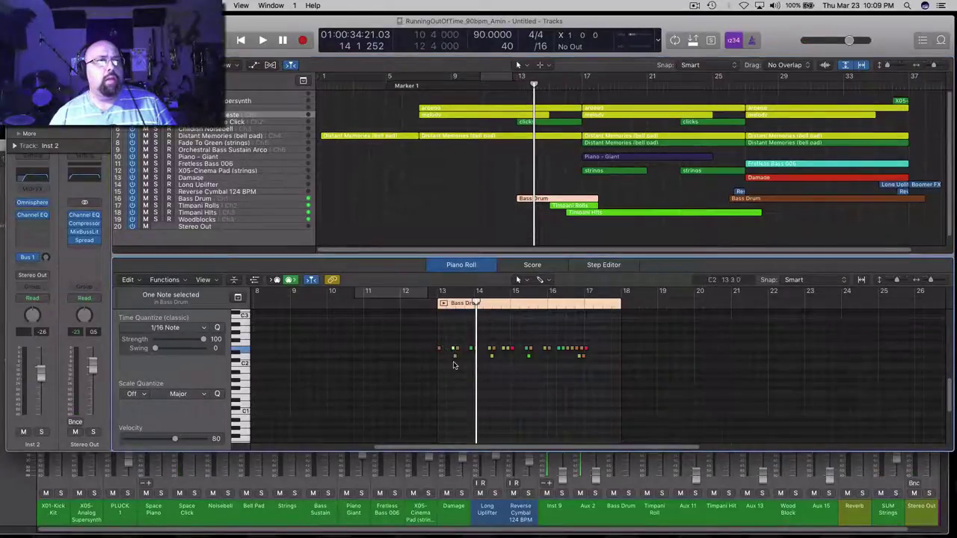
pyautogui.click(375, 368)
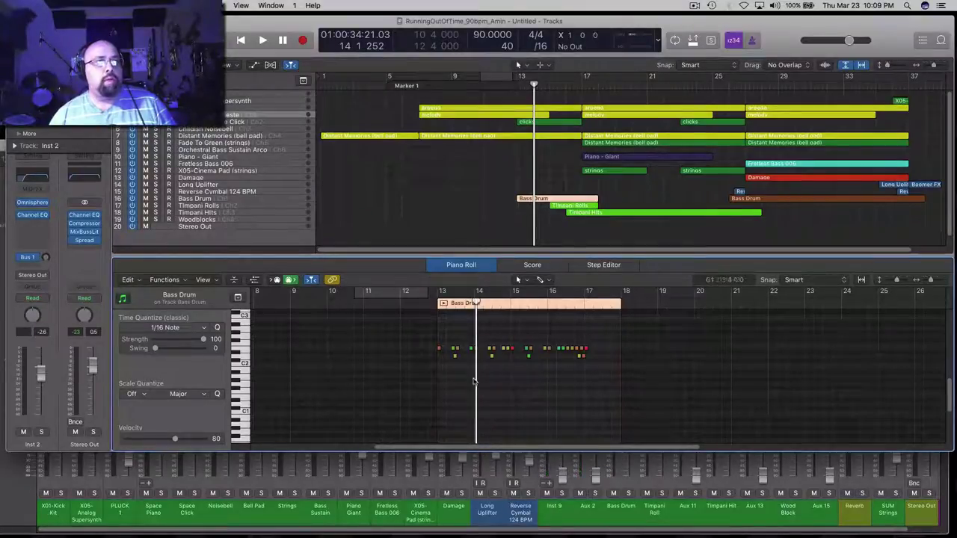
pyautogui.click(443, 305)
pyautogui.press('super+u')
pyautogui.press('space')
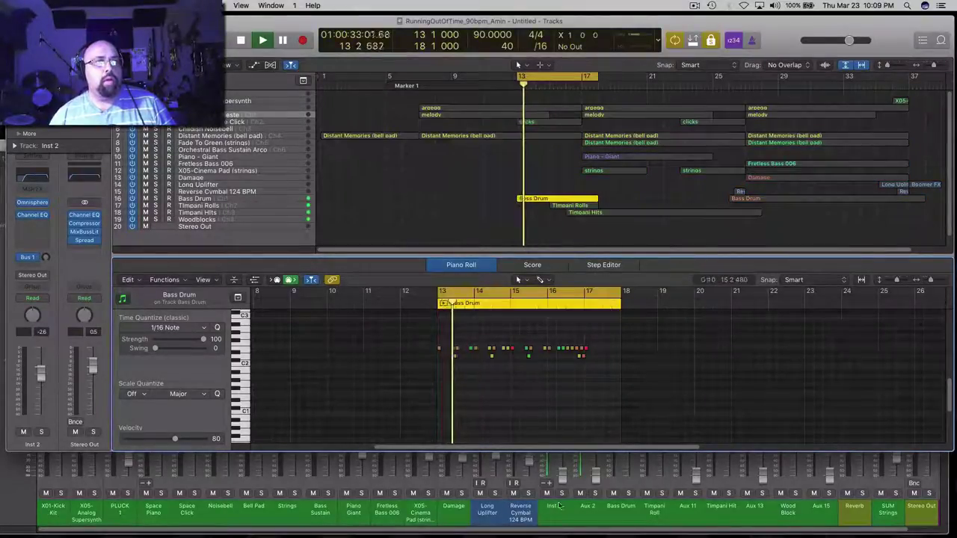
pyautogui.hotkey('alt', 'space')
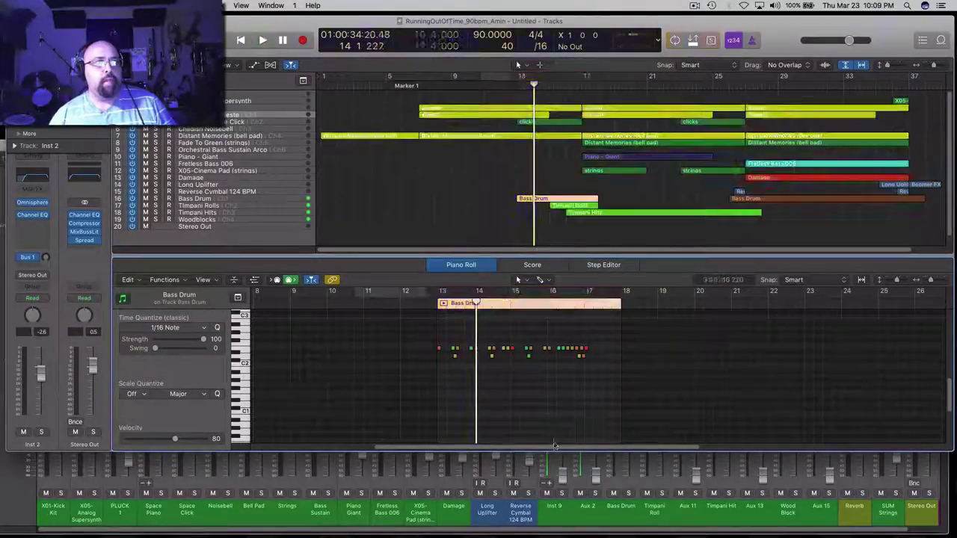
# - Show the mixer inside the main window, briefly run playback, and close the separate Mixer window
pyautogui.press('x')
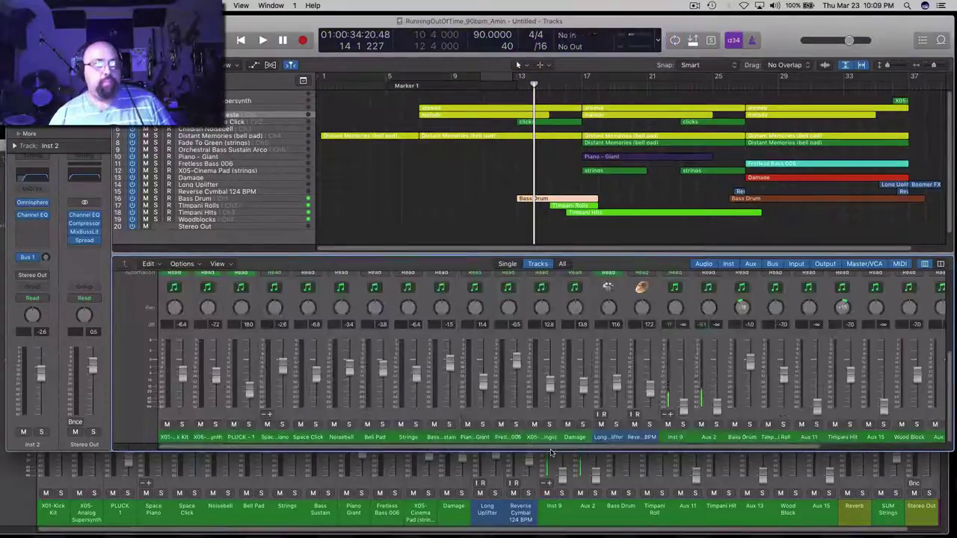
pyautogui.press('space')
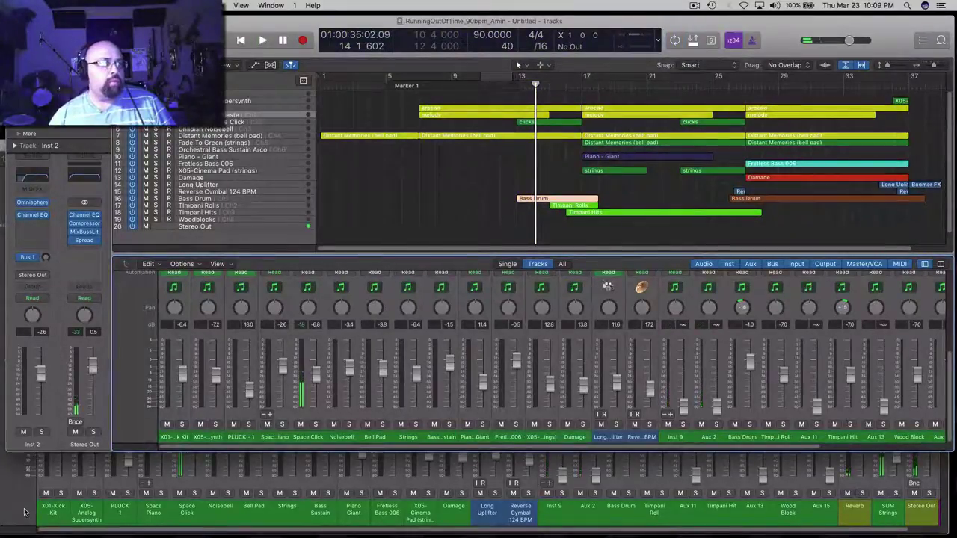
pyautogui.press('super+2')
pyautogui.moveTo(41, 151); pyautogui.dragTo(58, 151)
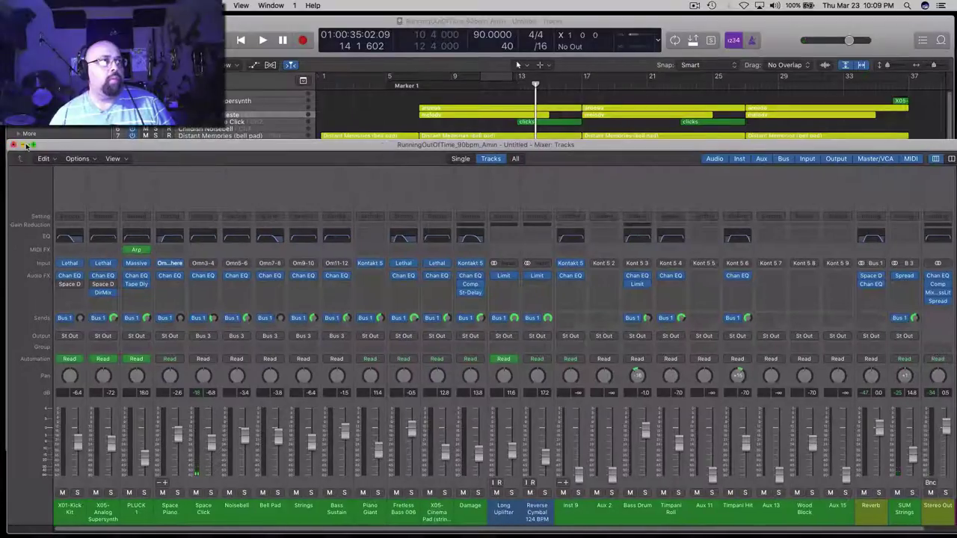
pyautogui.click(12, 145)
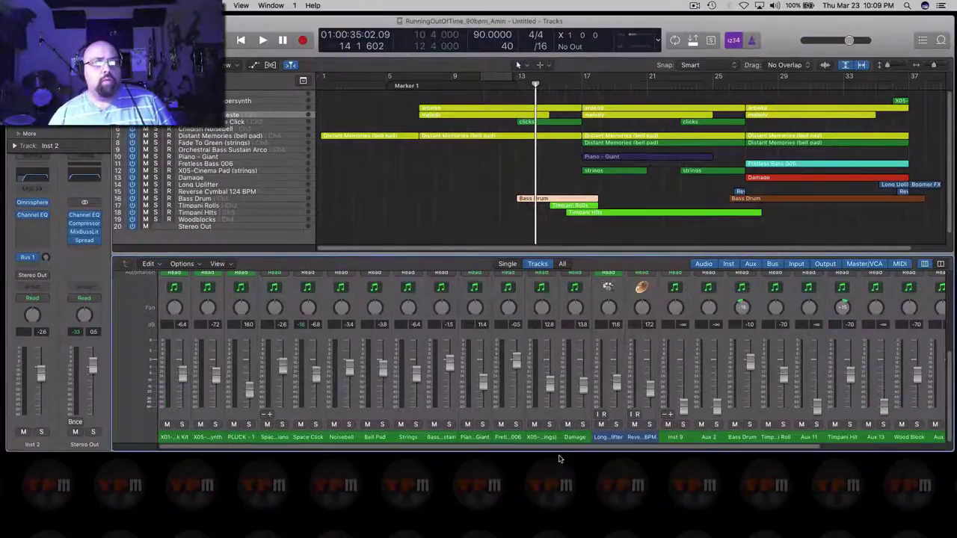
# - Raise the Inst 9 and Aux 2 channel faders together to -14.8 dB while playing from bar 13
pyautogui.moveTo(559, 453); pyautogui.dragTo(554, 506)
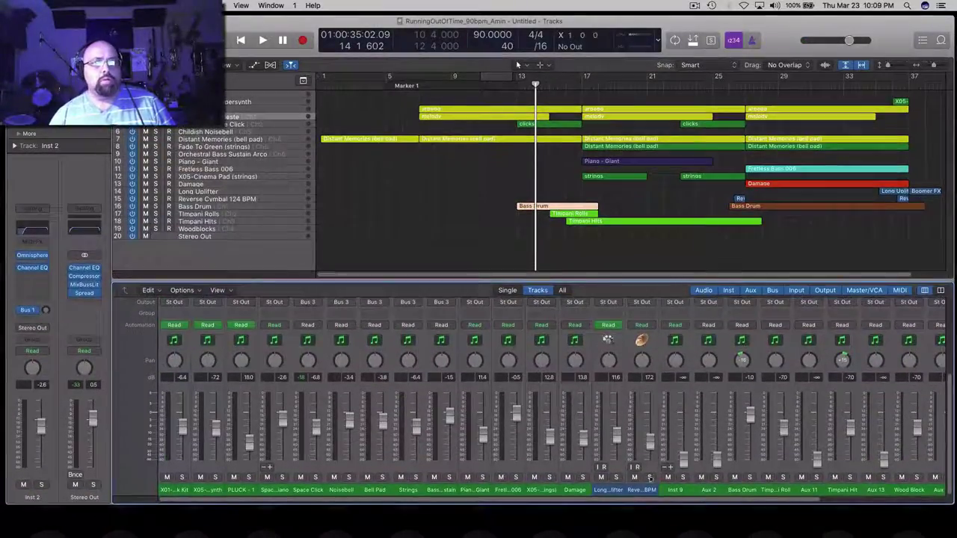
pyautogui.click(731, 492)
pyautogui.moveTo(689, 491); pyautogui.dragTo(703, 492)
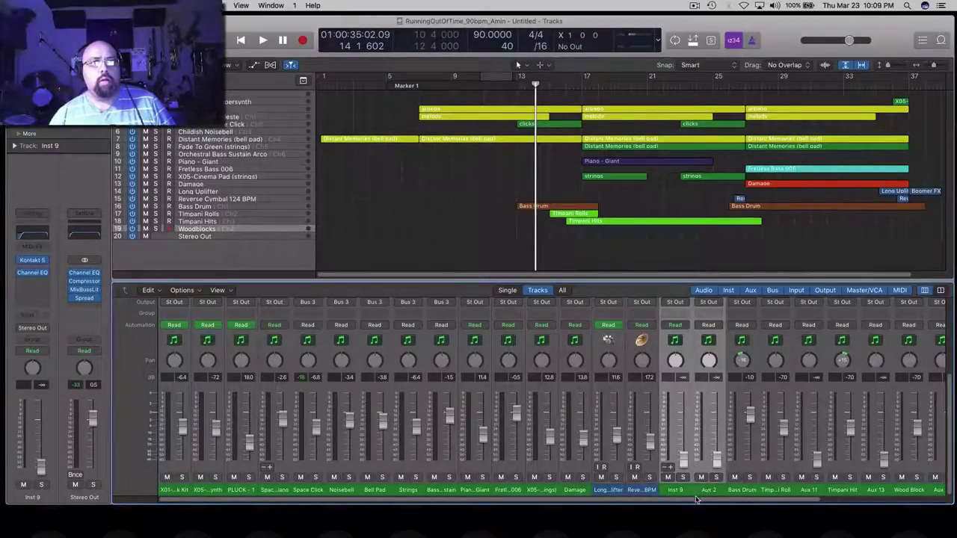
pyautogui.moveTo(684, 455); pyautogui.dragTo(684, 439)
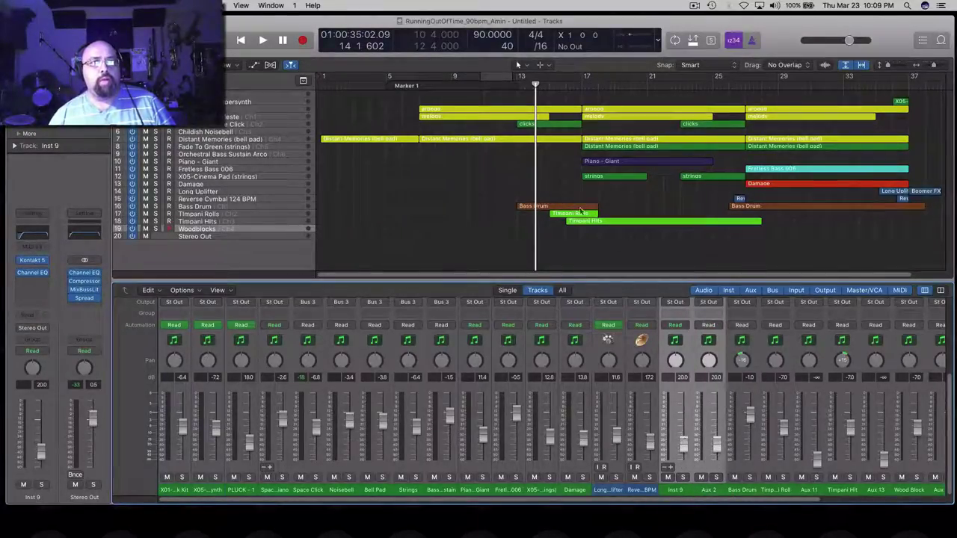
pyautogui.click(519, 86)
pyautogui.press('space')
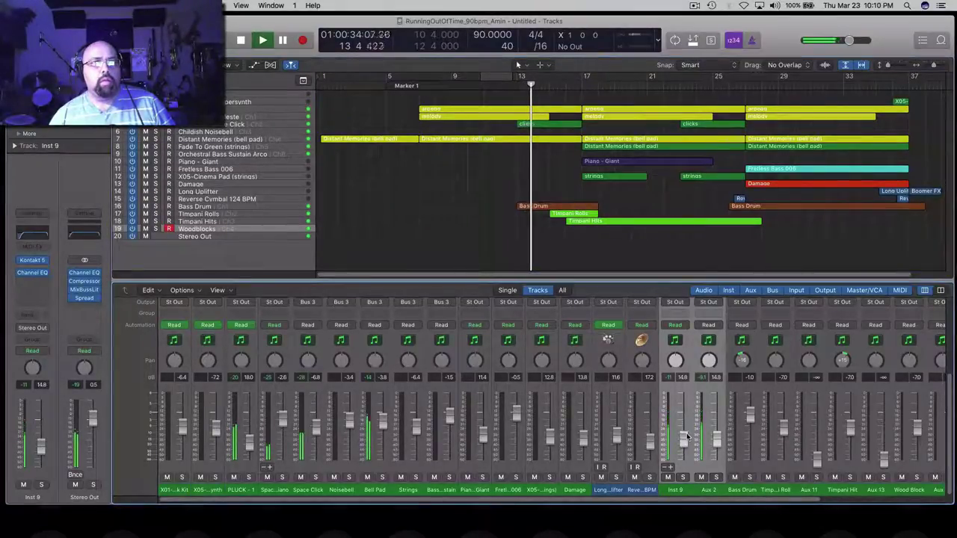
pyautogui.moveTo(682, 446); pyautogui.dragTo(688, 441)
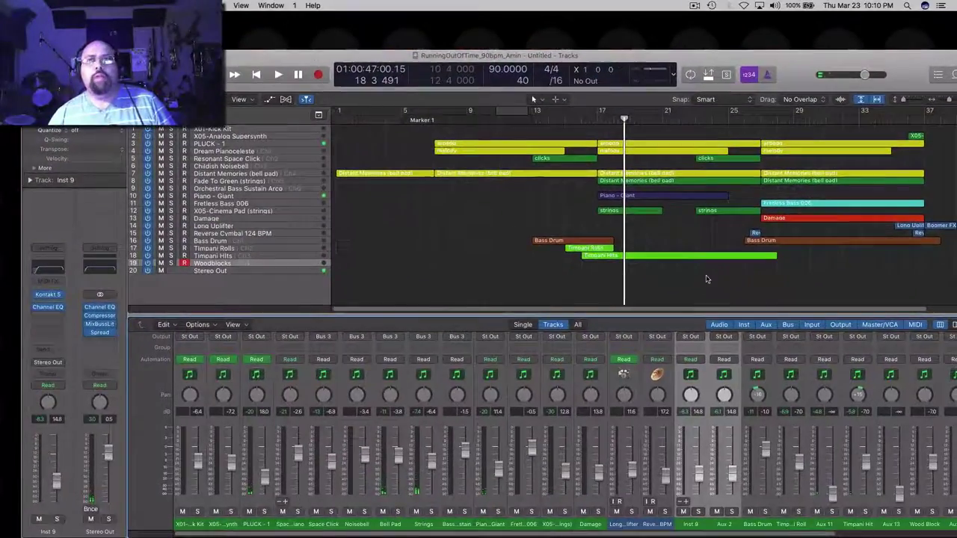
# - Switch to Finder, preview BEPC_InnerPersistence_FULLMIX_90bpm_Amin.mp3 in the january 2017 Inner Persistence folder, and return to the Logic project
pyautogui.press('super+o')
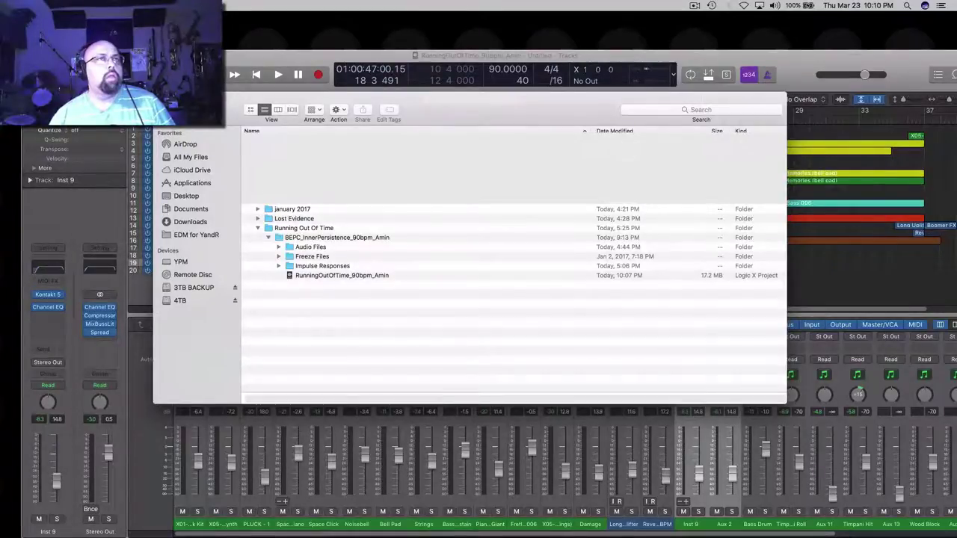
pyautogui.click(258, 211)
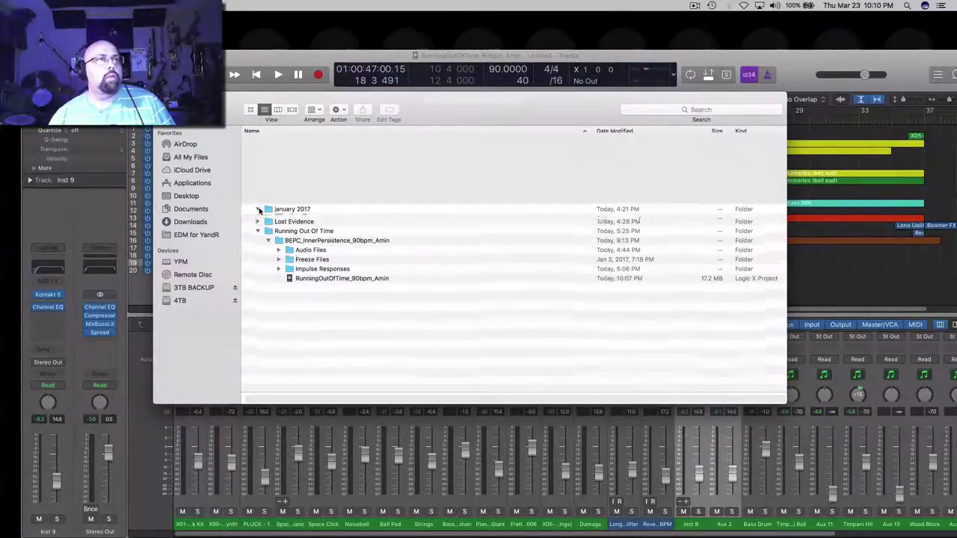
pyautogui.click(270, 219)
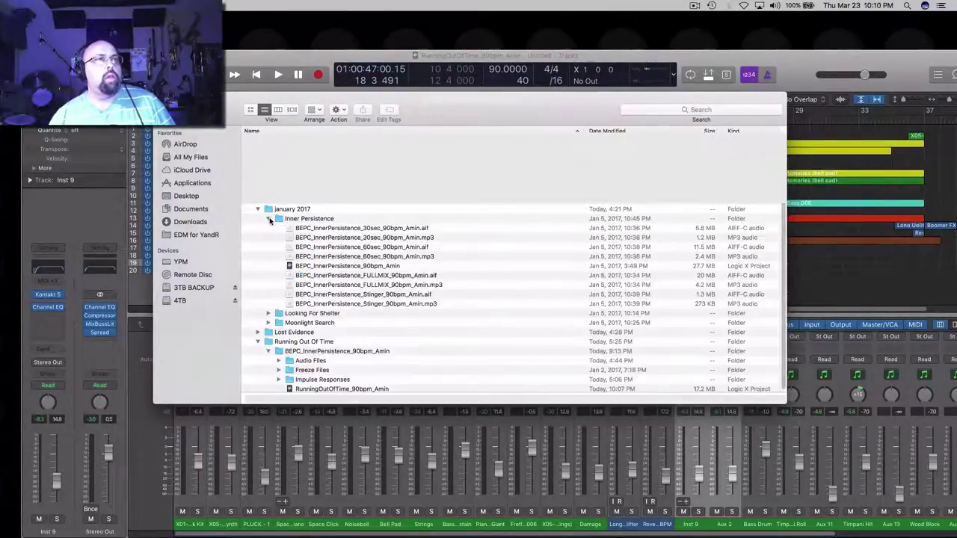
pyautogui.click(346, 285)
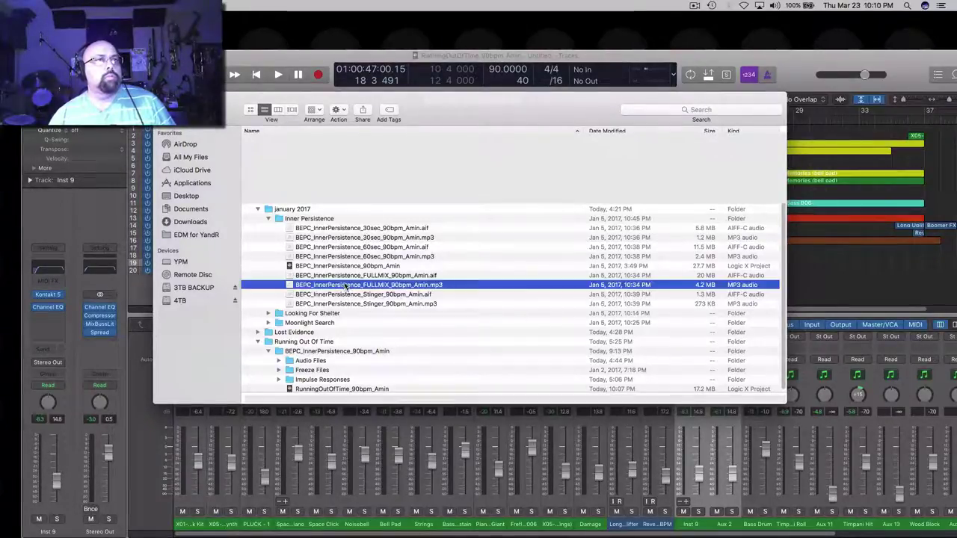
pyautogui.press('space')
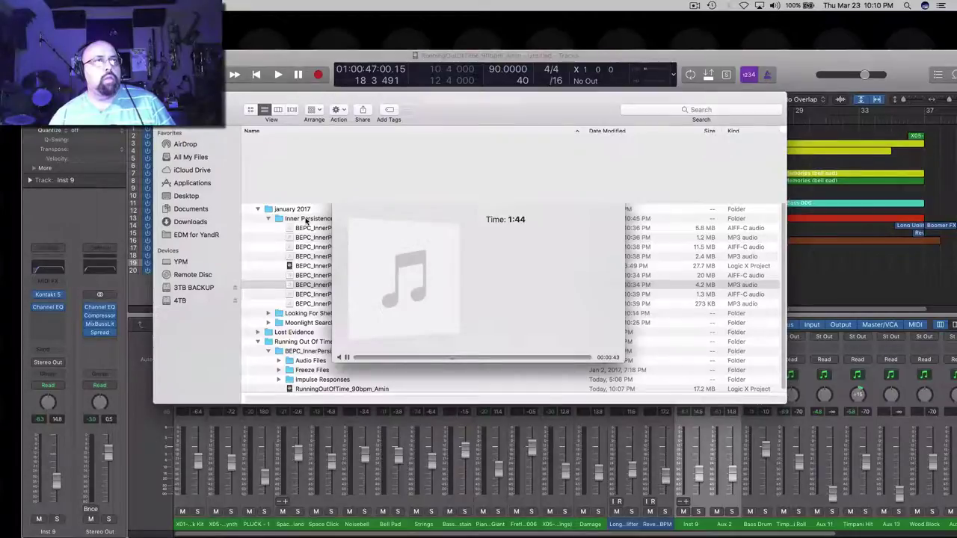
pyautogui.press('space')
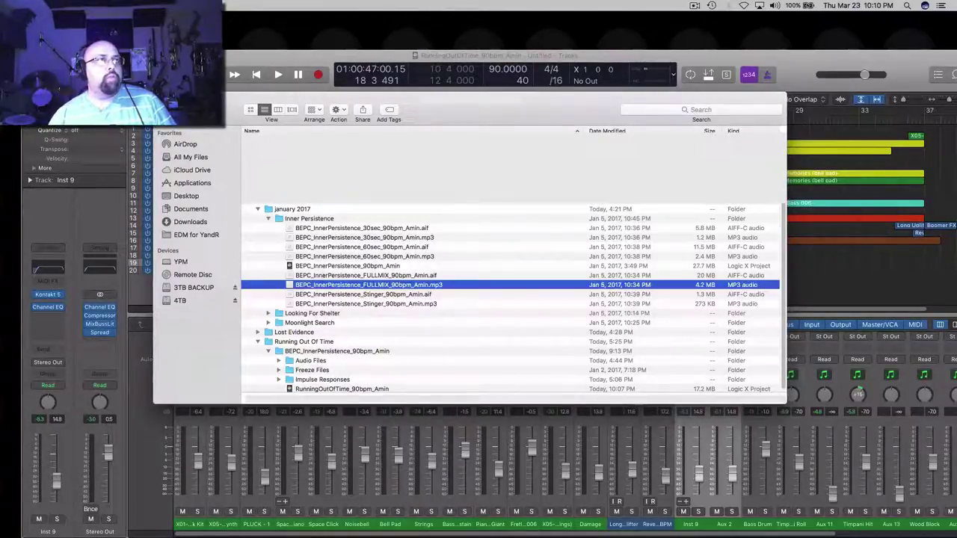
pyautogui.click(161, 99)
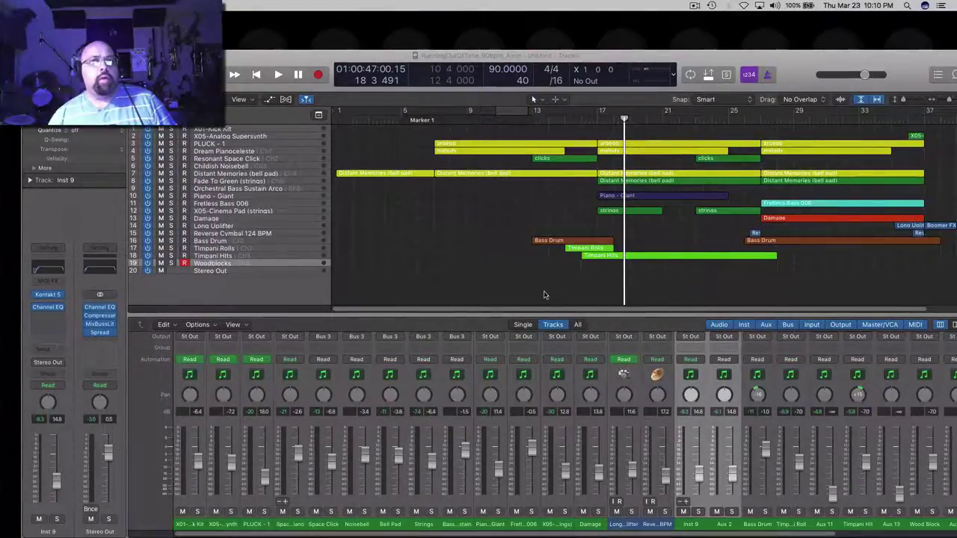
# - Play from the first Bass Drum region and pan Inst 9 to -64 and Aux 2 to +63
pyautogui.click(557, 241)
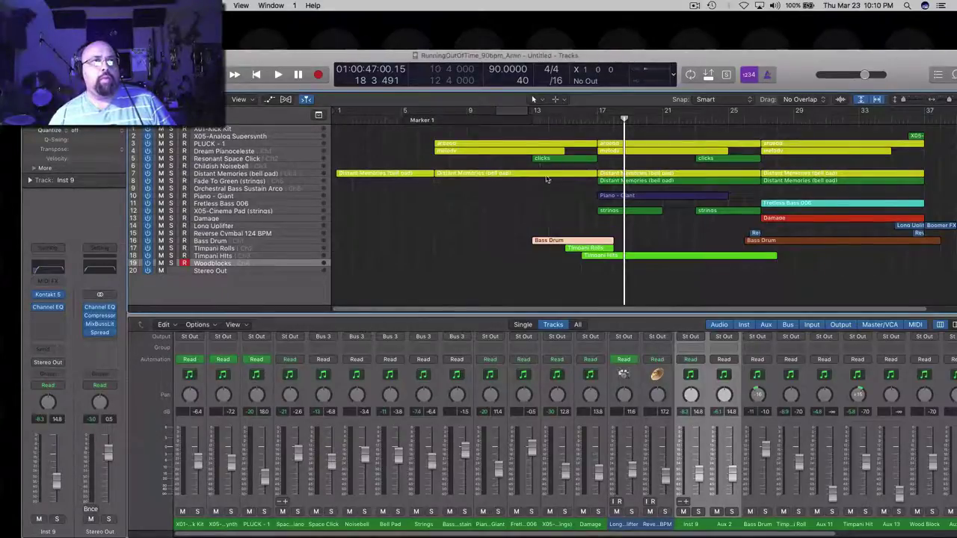
pyautogui.hotkey('shift', 'space')
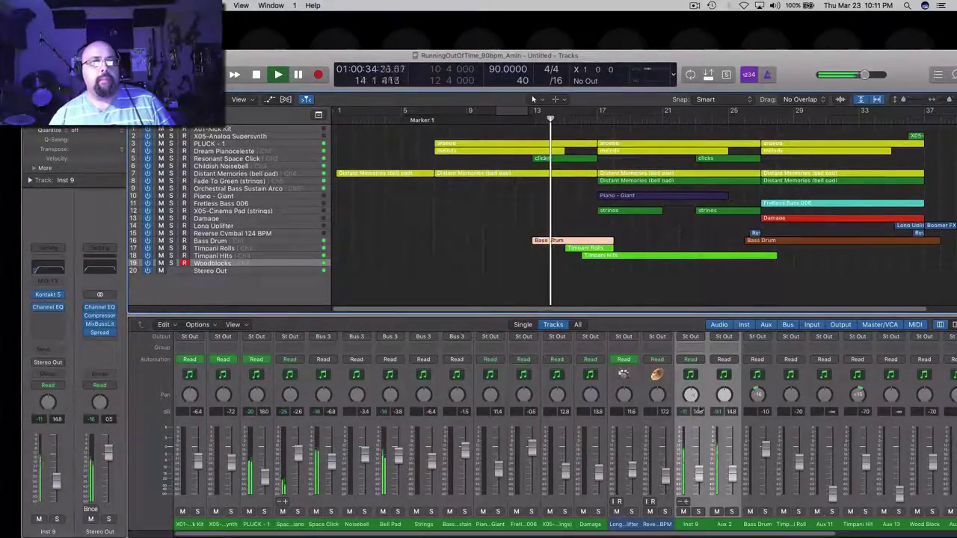
pyautogui.click(725, 524)
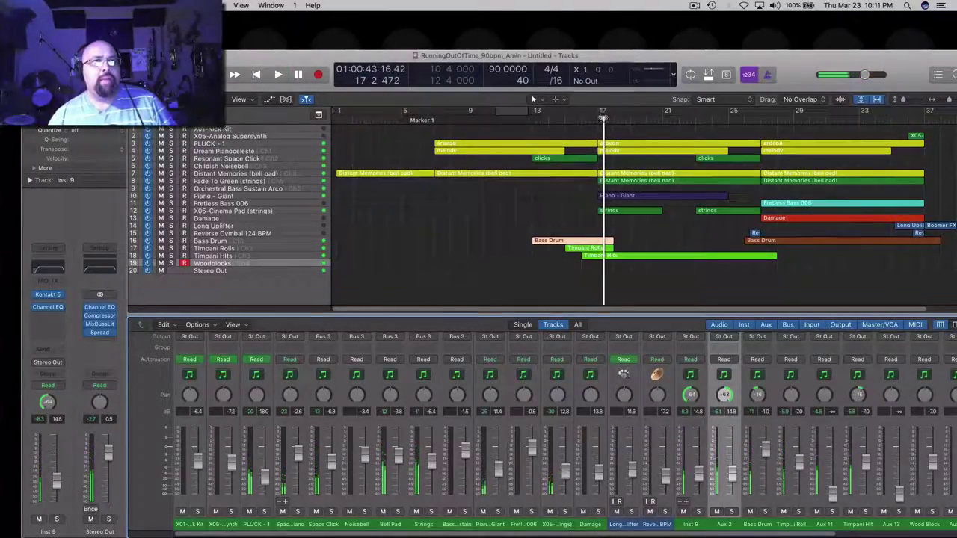
# - Replay the transition into bar 17 and set the playhead at bar 17
pyautogui.moveTo(603, 118); pyautogui.dragTo(599, 117)
pyautogui.press('space')
pyautogui.press('space')
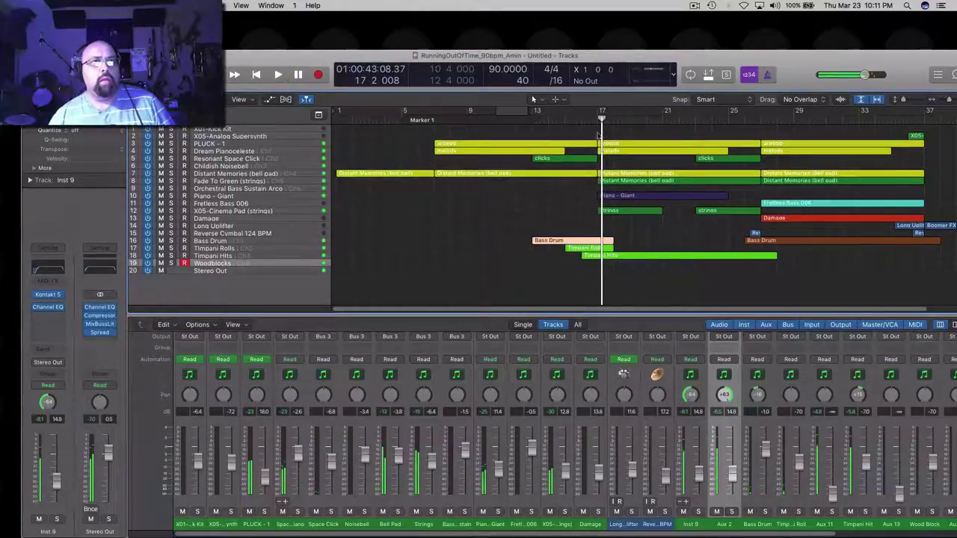
pyautogui.press(',')
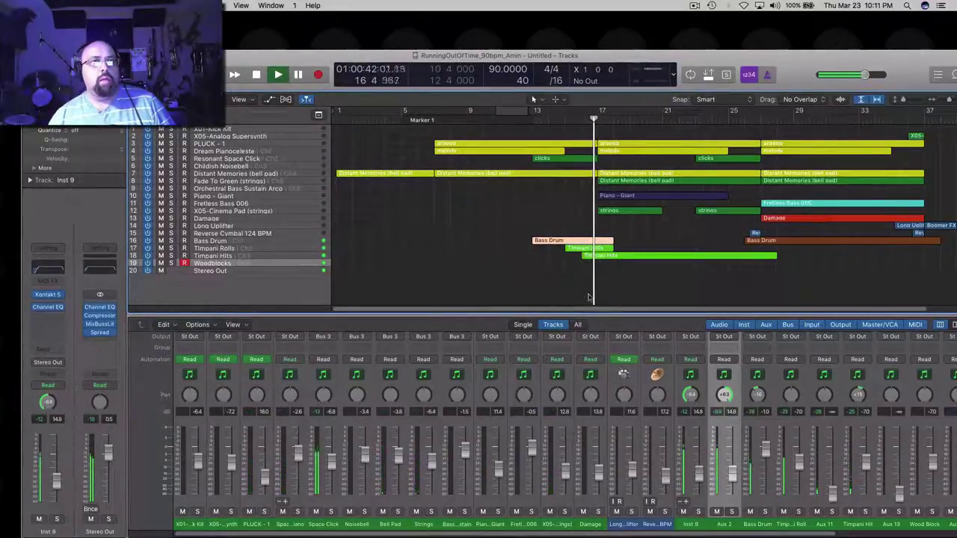
pyautogui.press('space')
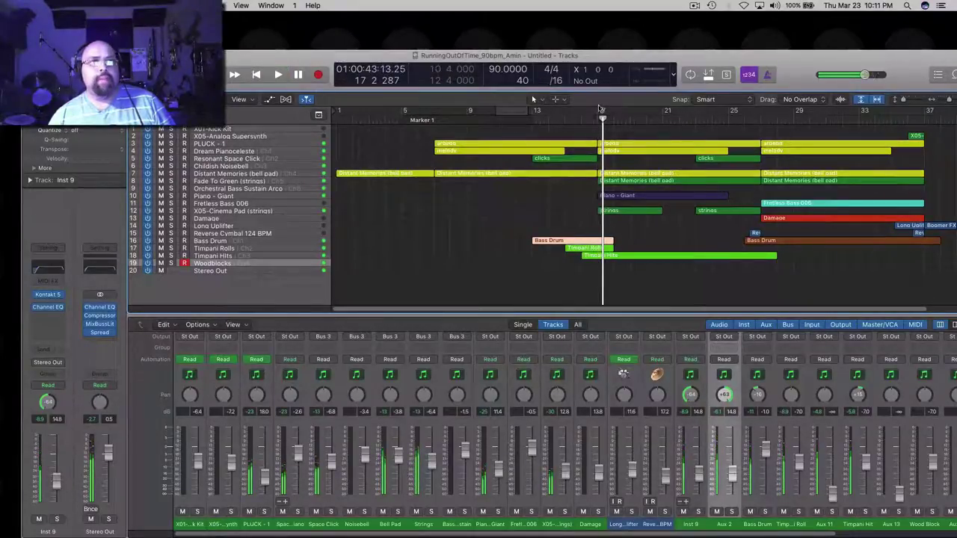
pyautogui.click(596, 121)
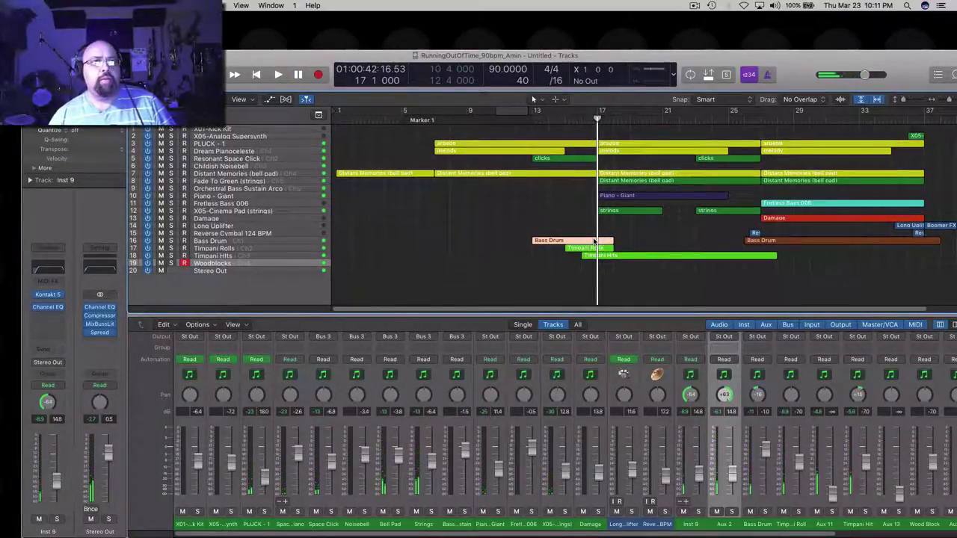
# - Open the first Bass Drum region's notes up close and delete its last note at bar 17
pyautogui.press('p')
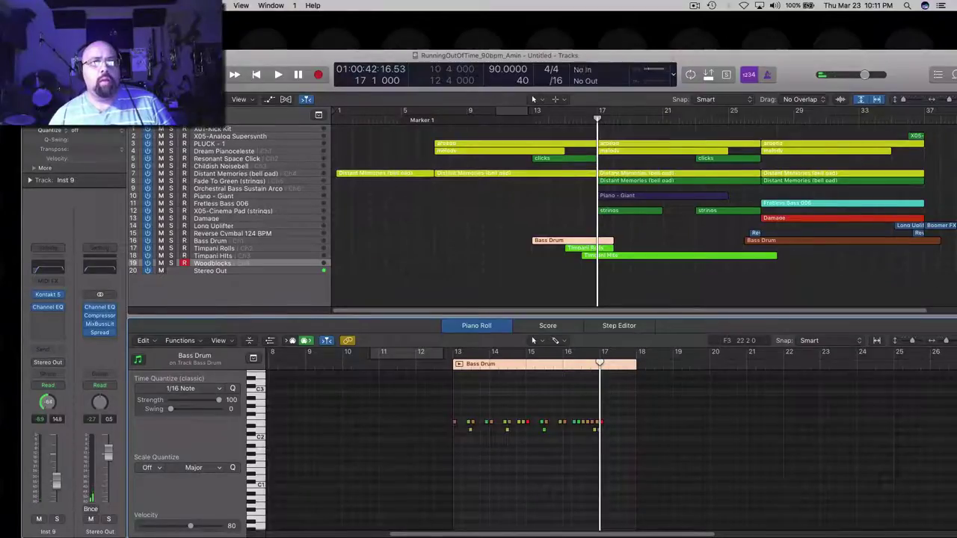
pyautogui.moveTo(788, 70); pyautogui.dragTo(769, 34)
pyautogui.click(927, 307)
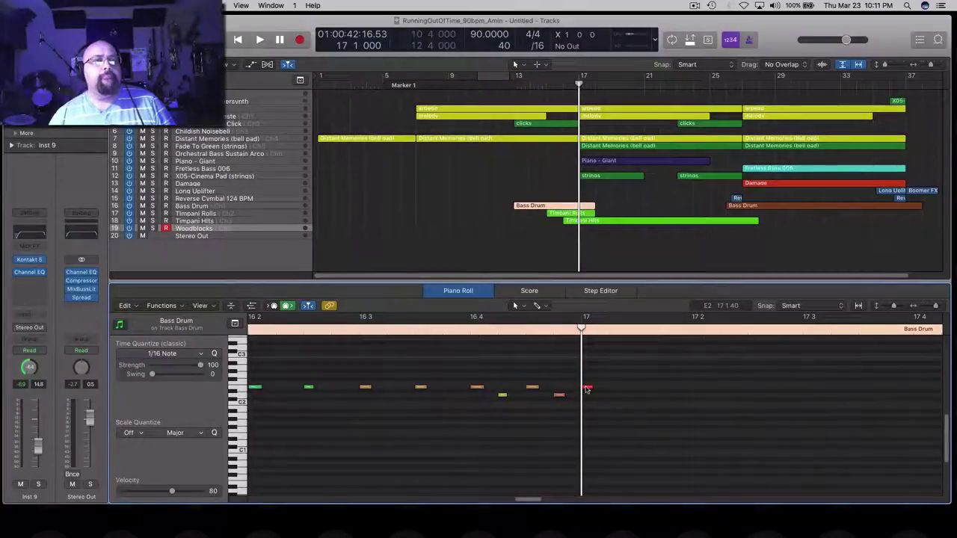
pyautogui.click(587, 389)
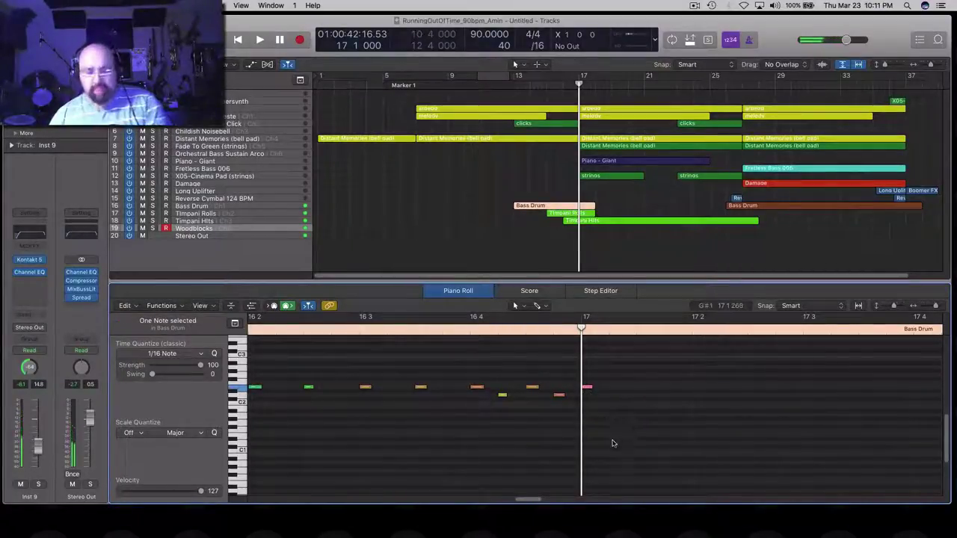
# - Play the arrangement from bar 16 through the start of bar 17
pyautogui.click(564, 85)
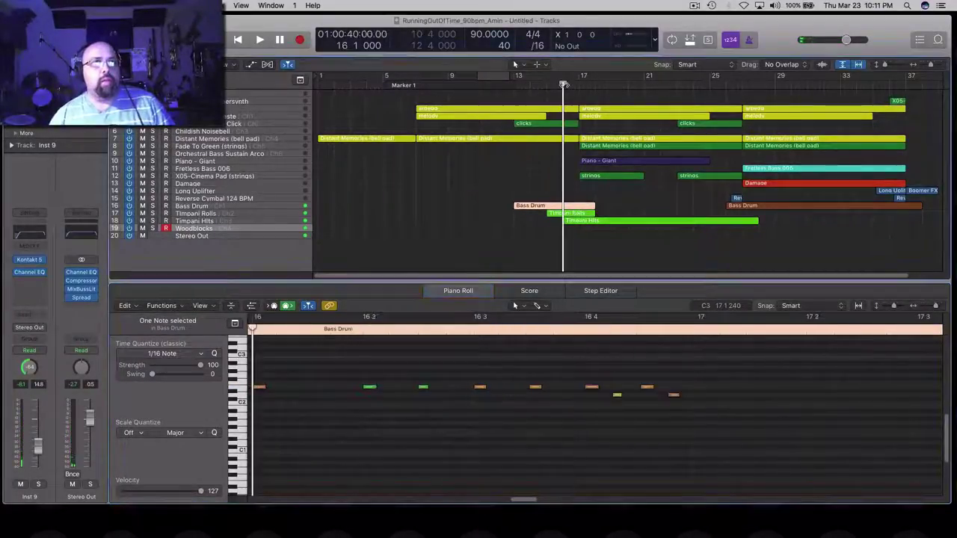
pyautogui.press('space')
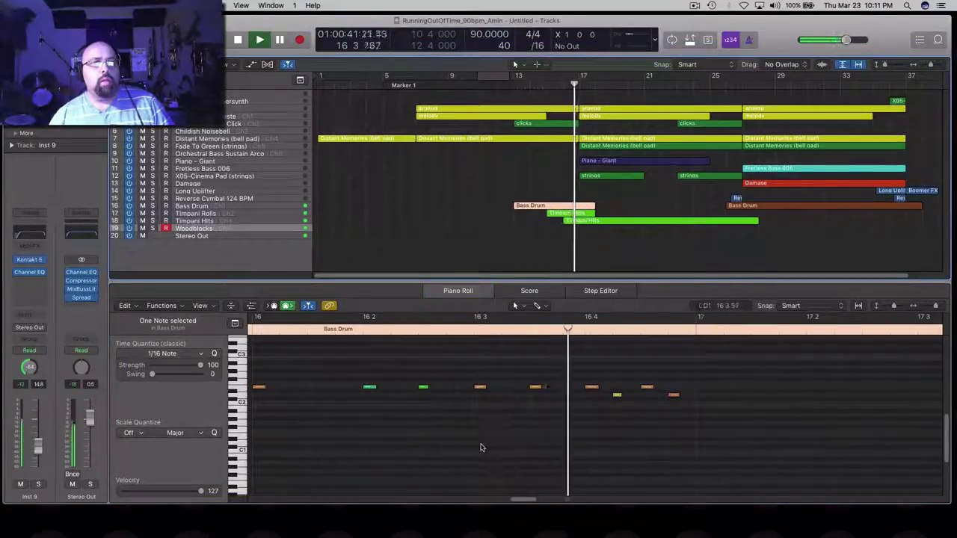
pyautogui.press('space')
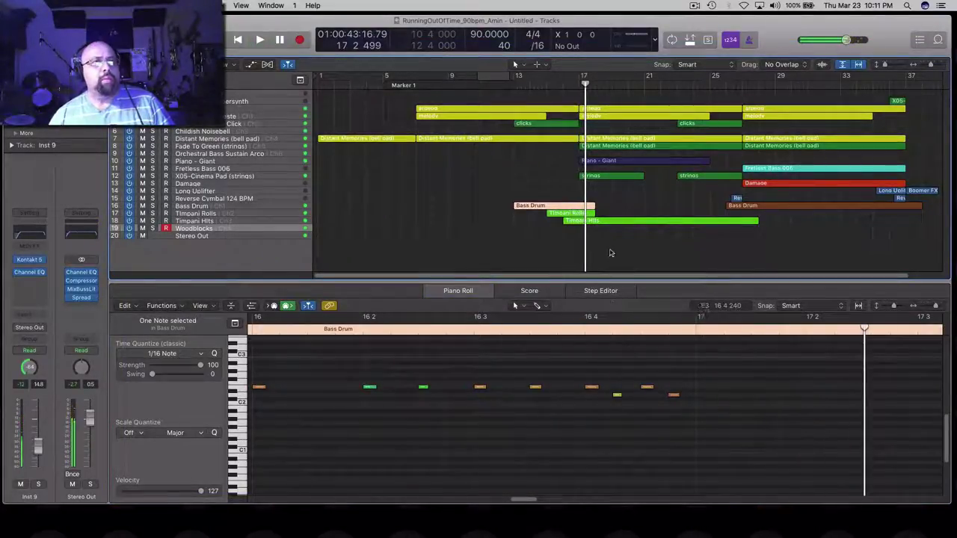
# - Audition the Timpani Hits note at bar 17, replay the passage from there and from just before it, and return the playhead to bar 17
pyautogui.click(590, 222)
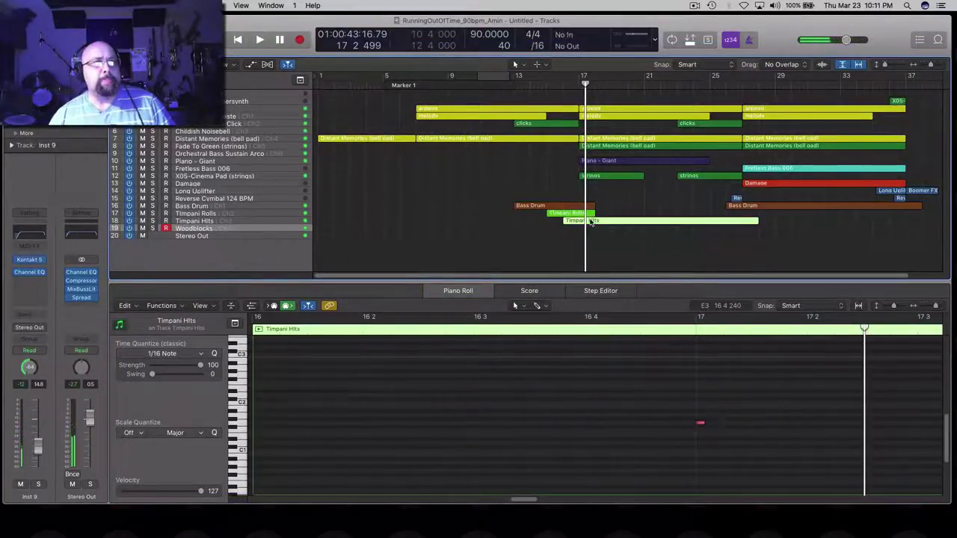
pyautogui.click(699, 423)
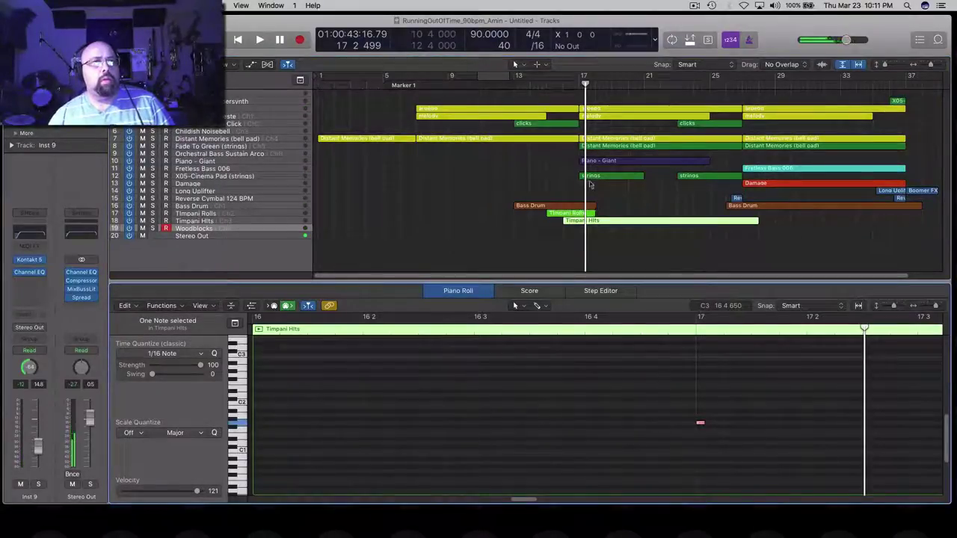
pyautogui.click(579, 83)
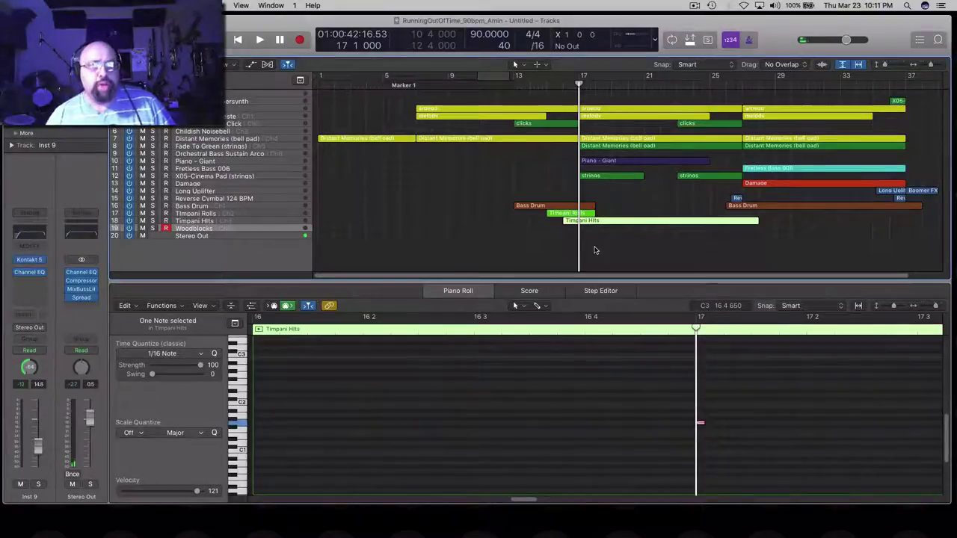
pyautogui.press('space')
pyautogui.press('space')
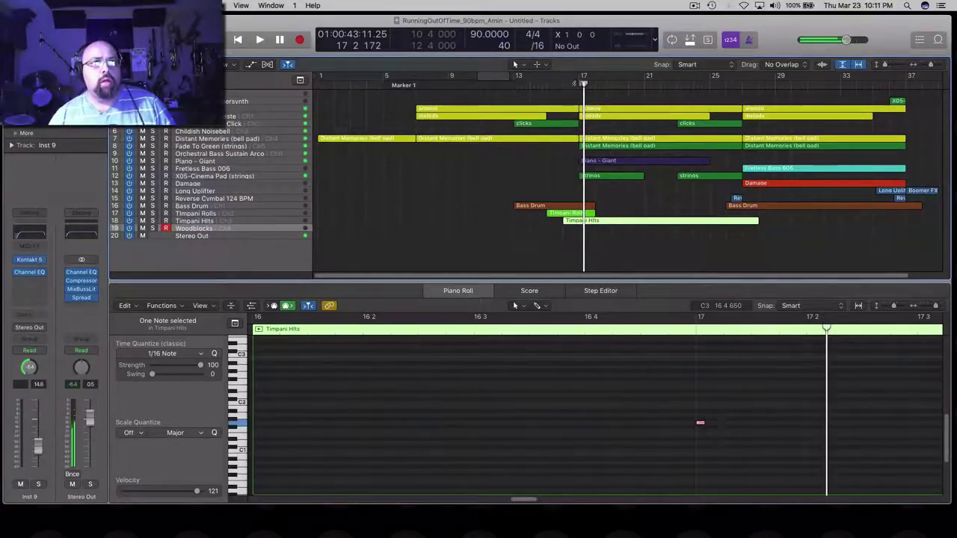
pyautogui.press('space')
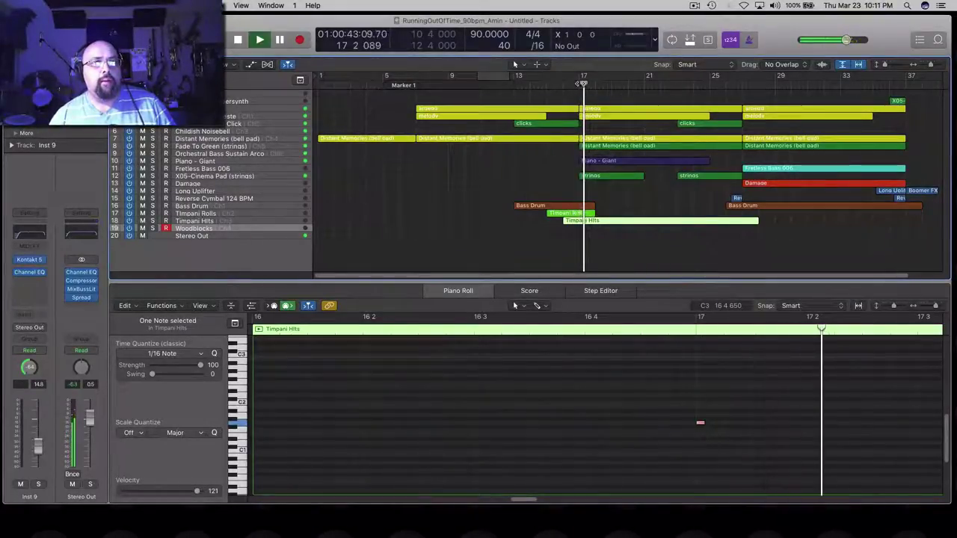
pyautogui.press('space')
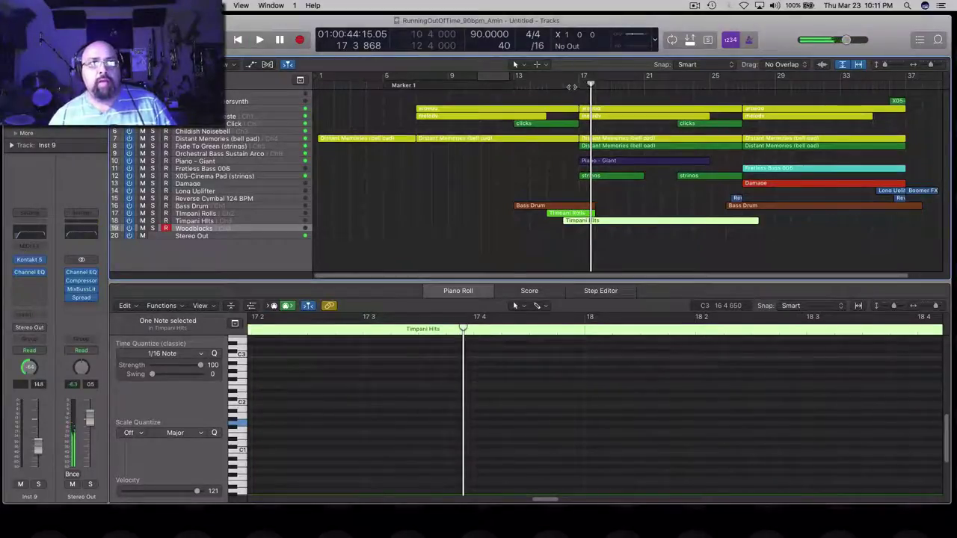
pyautogui.click(571, 85)
pyautogui.press('space')
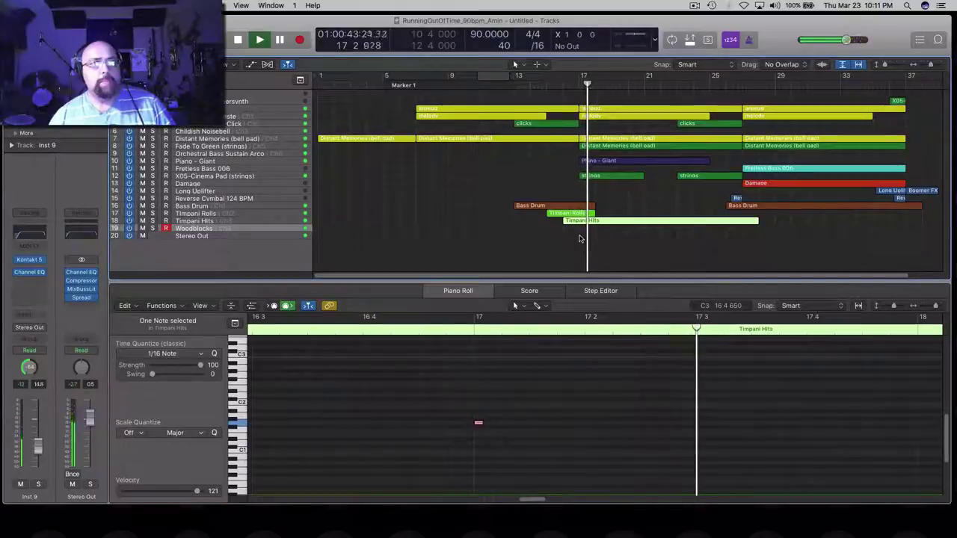
pyautogui.click(578, 84)
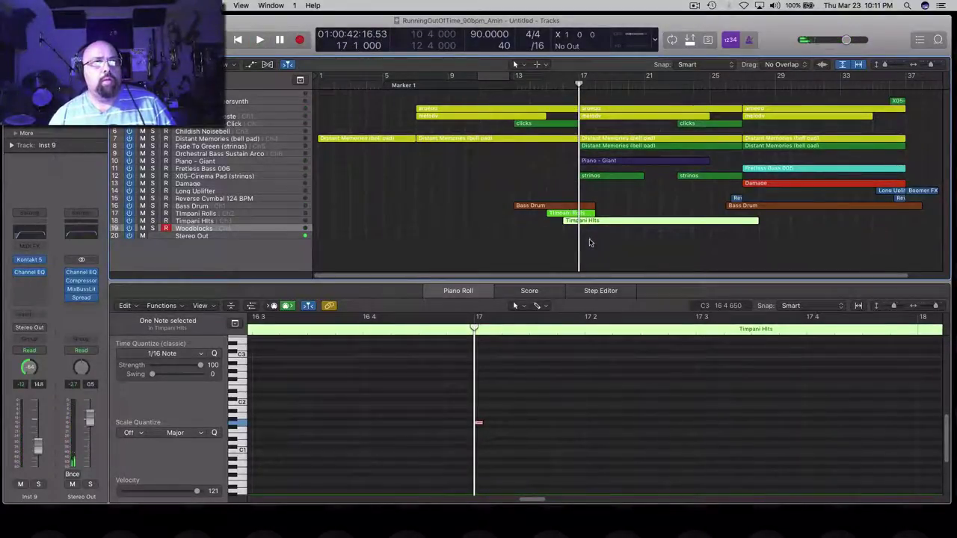
# - Show the notes of all regions around bar 17 together in a taller Piano Roll, from C1 up to C5
pyautogui.moveTo(590, 244); pyautogui.dragTo(565, 106)
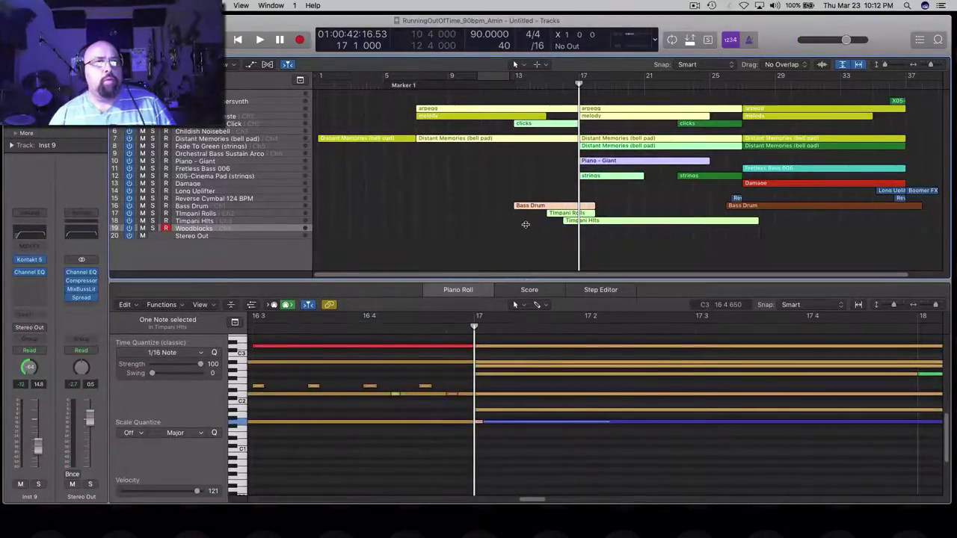
pyautogui.moveTo(523, 280); pyautogui.dragTo(523, 208)
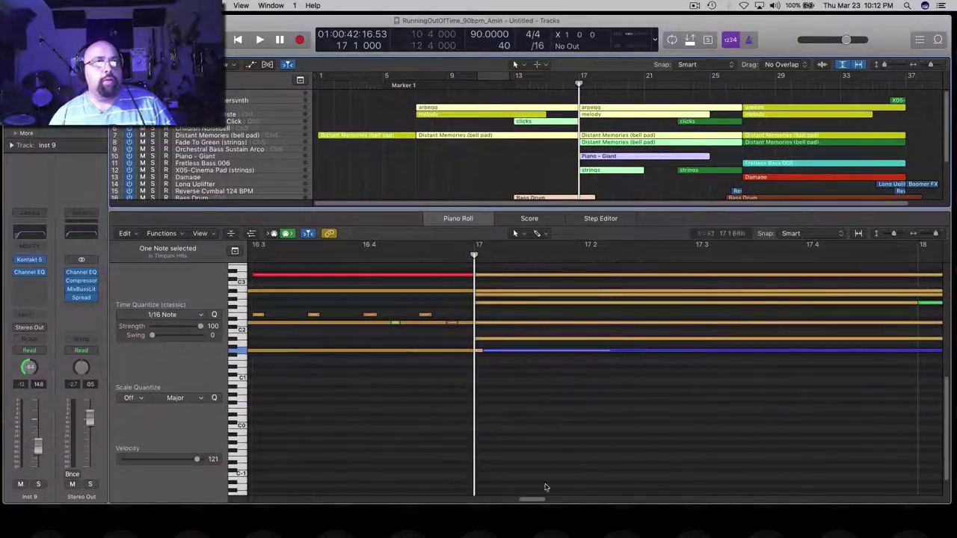
pyautogui.moveTo(530, 500); pyautogui.dragTo(526, 500)
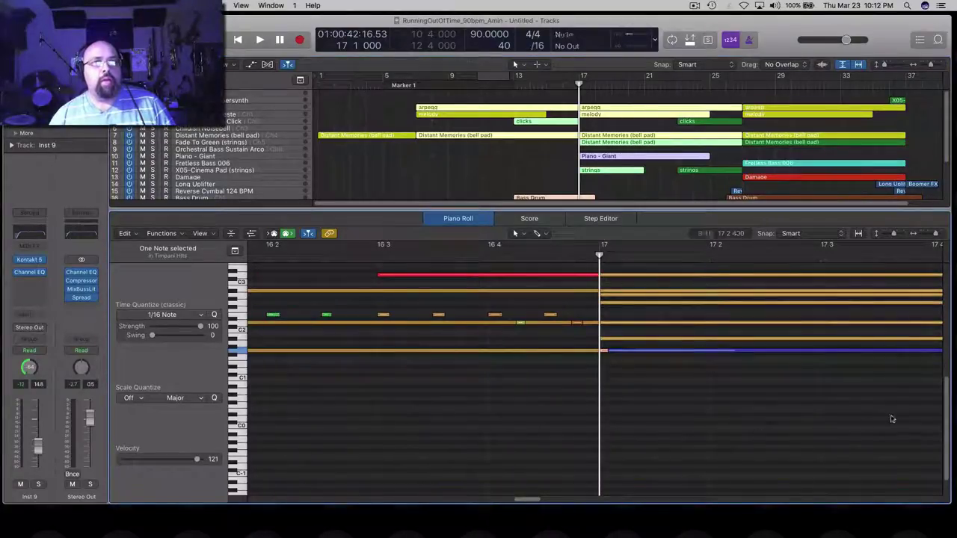
pyautogui.moveTo(946, 419); pyautogui.dragTo(946, 378)
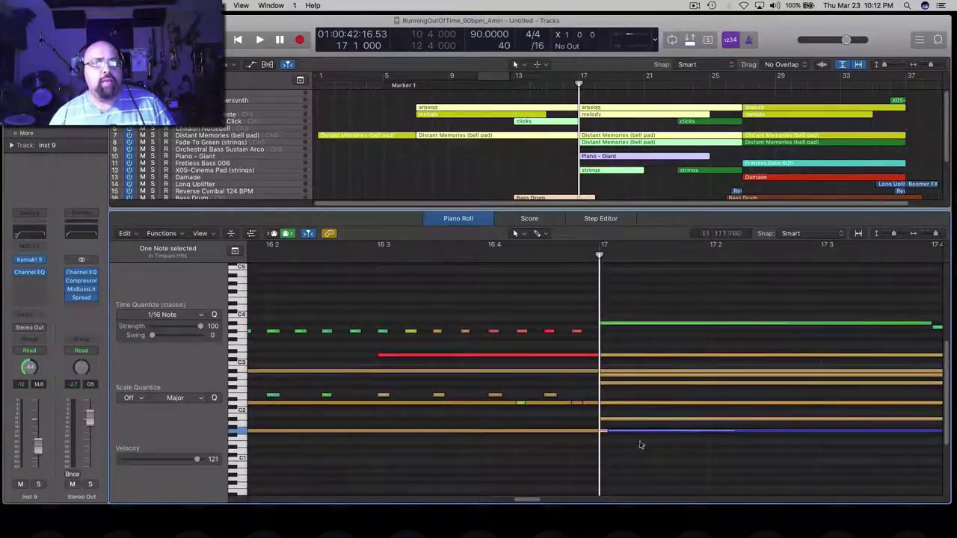
# - Shorten the D3 note in the Timpani Rolls region so it ends exactly at bar 17, and play the transition
pyautogui.click(589, 355)
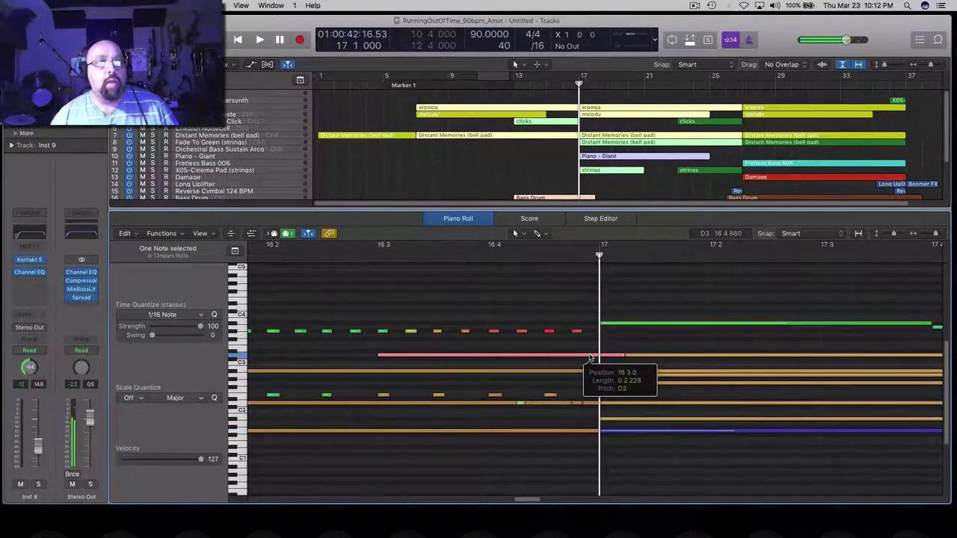
pyautogui.moveTo(619, 357); pyautogui.dragTo(597, 357)
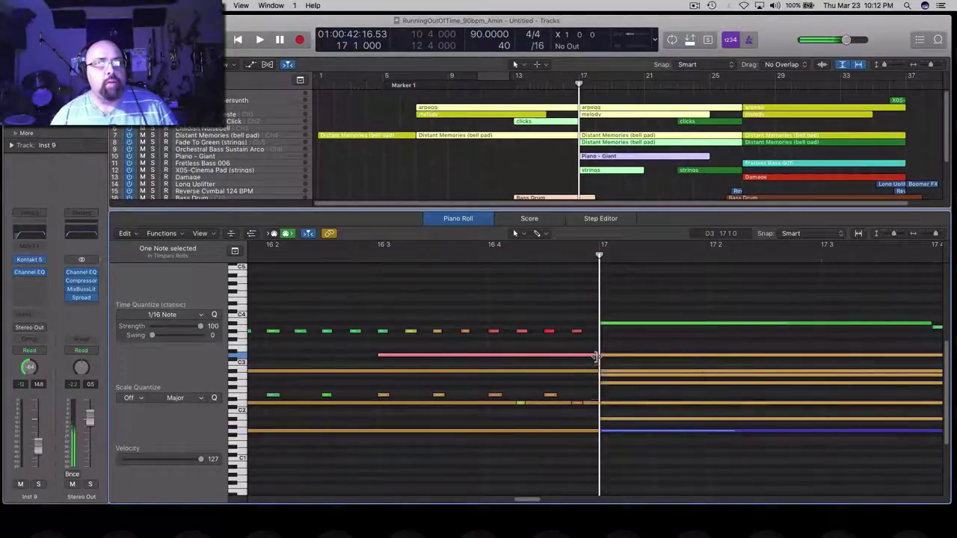
pyautogui.click(377, 256)
pyautogui.press('space')
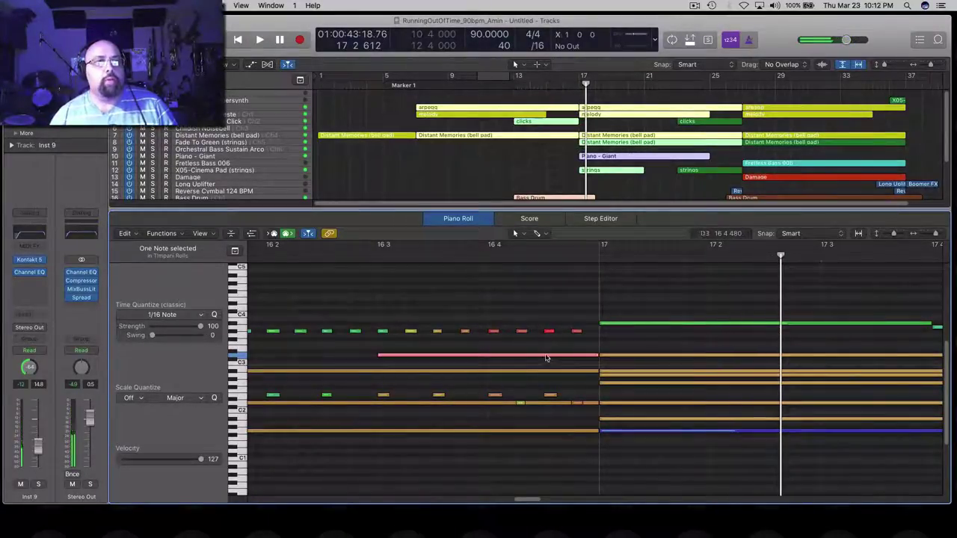
# - Check where the pad and melody notes start at bar 17 against the end of the Timpani Rolls note
pyautogui.click(593, 362)
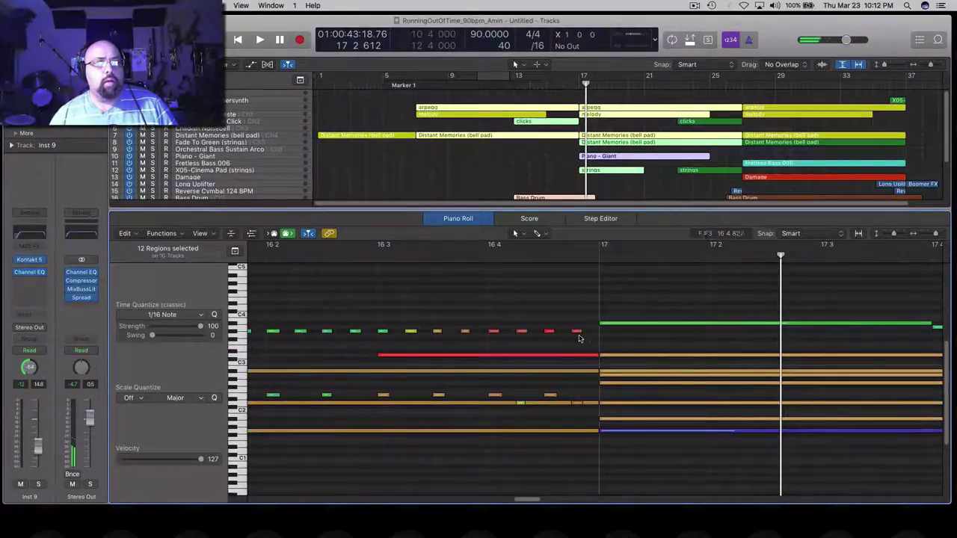
pyautogui.click(577, 332)
pyautogui.click(598, 355)
pyautogui.click(601, 355)
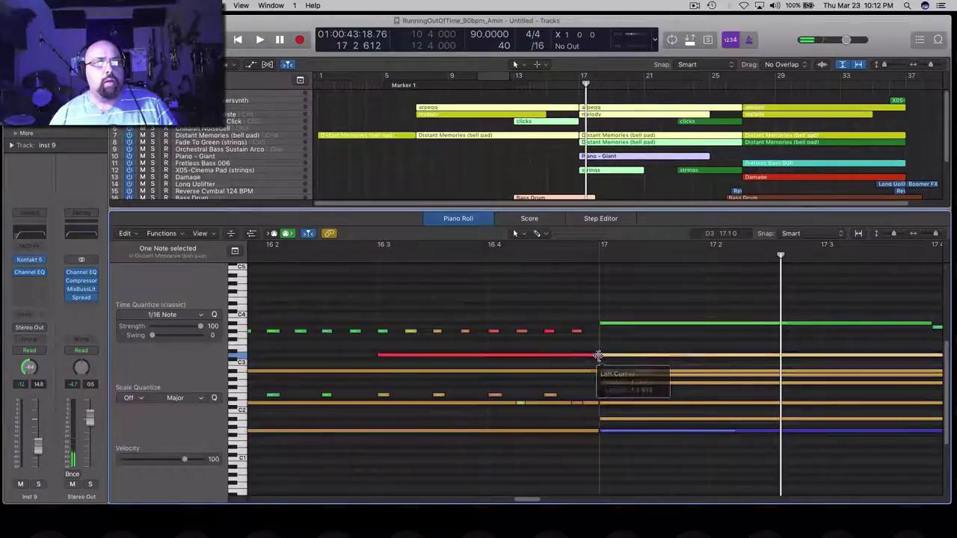
pyautogui.click(601, 372)
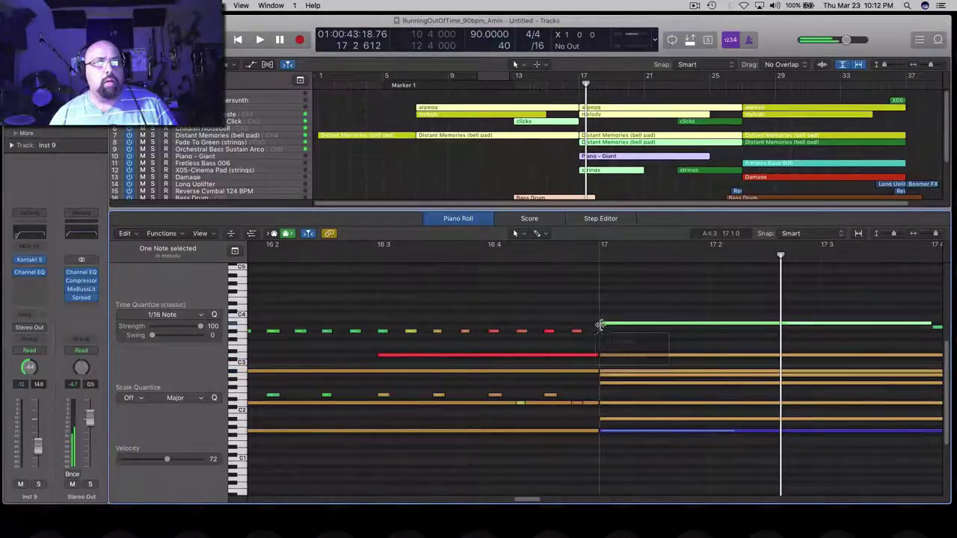
pyautogui.click(591, 356)
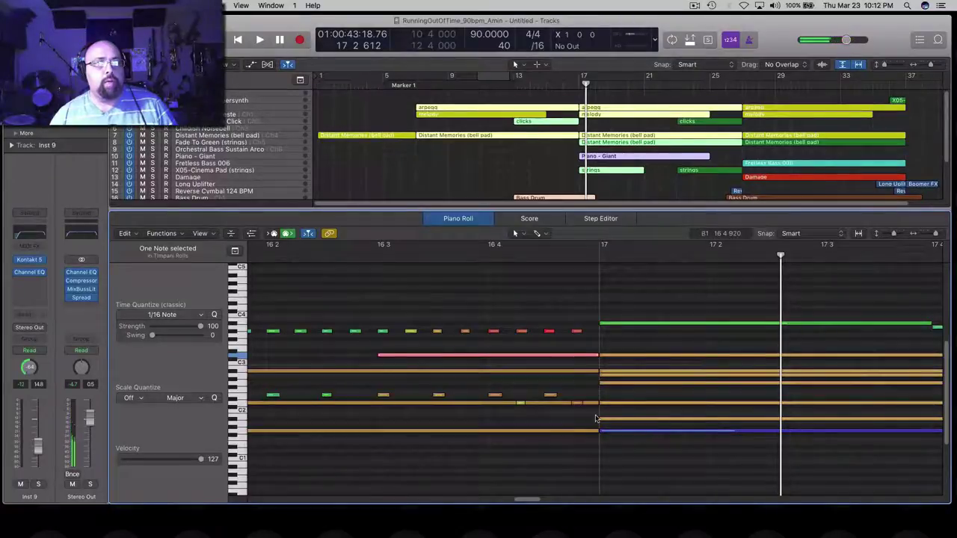
# - Shrink the Piano Roll again and compare the Timpani Hits and Timpani Rolls notes around bar 17 one region at a time
pyautogui.click(520, 185)
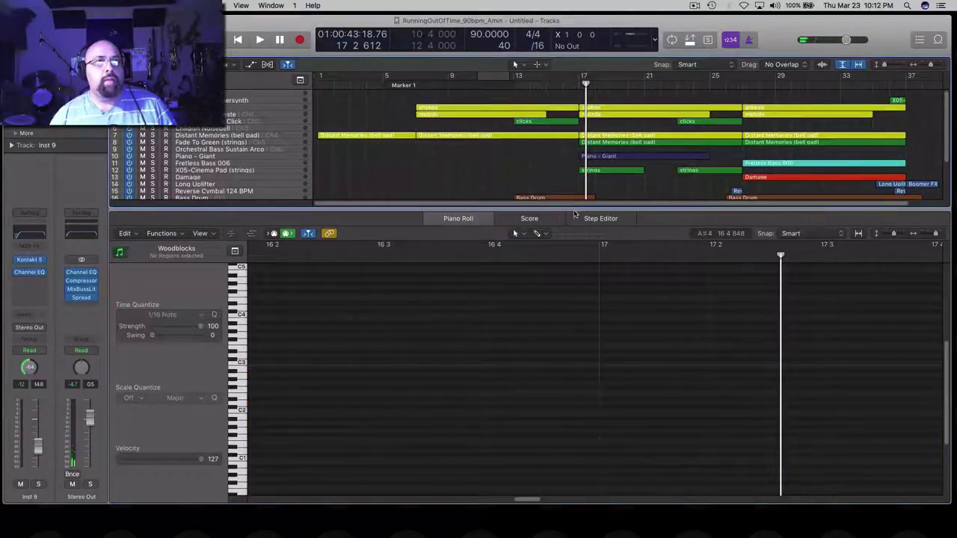
pyautogui.moveTo(579, 252); pyautogui.dragTo(579, 335)
pyautogui.click(583, 230)
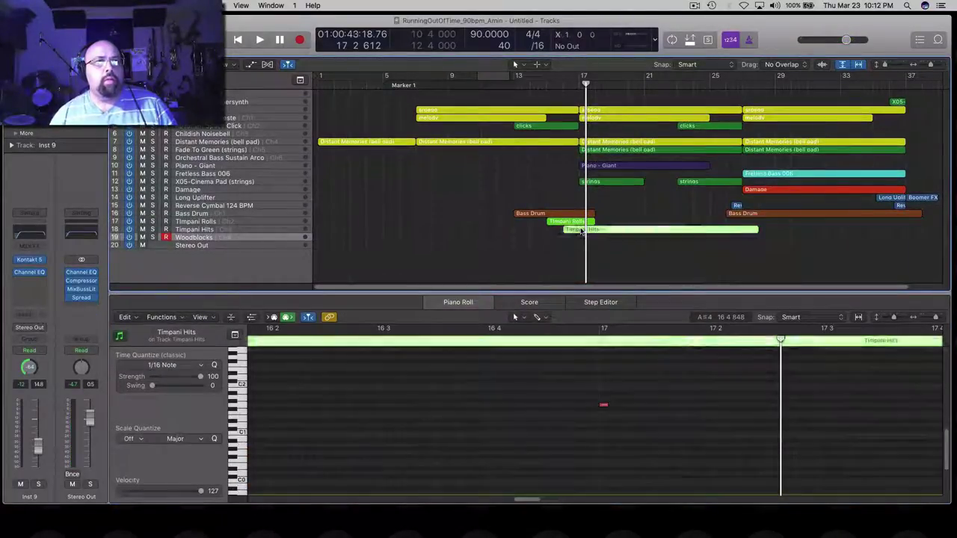
pyautogui.click(603, 405)
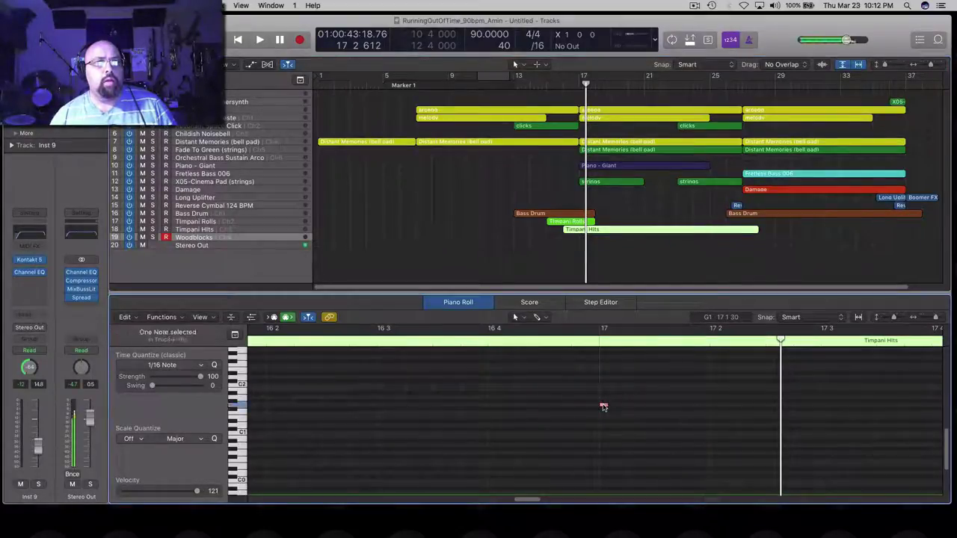
pyautogui.click(573, 223)
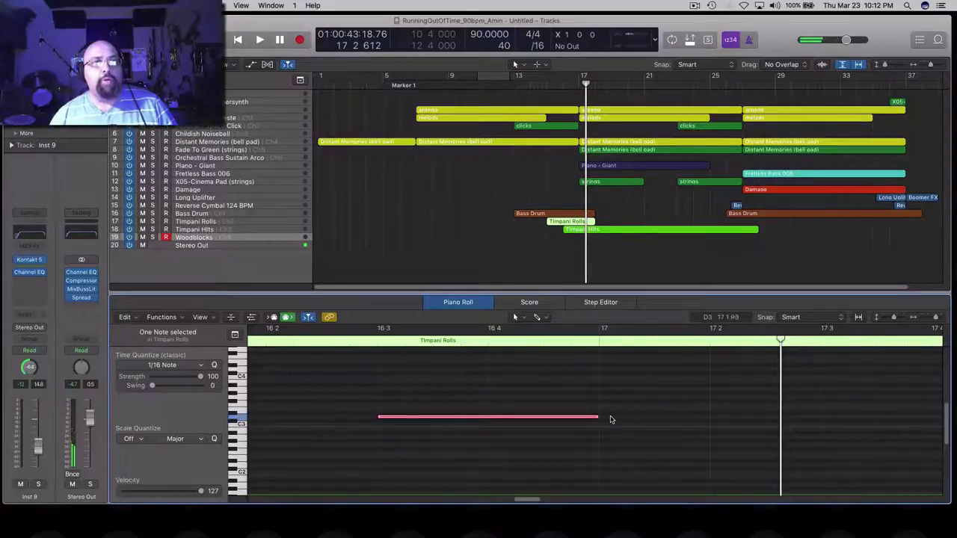
pyautogui.click(585, 230)
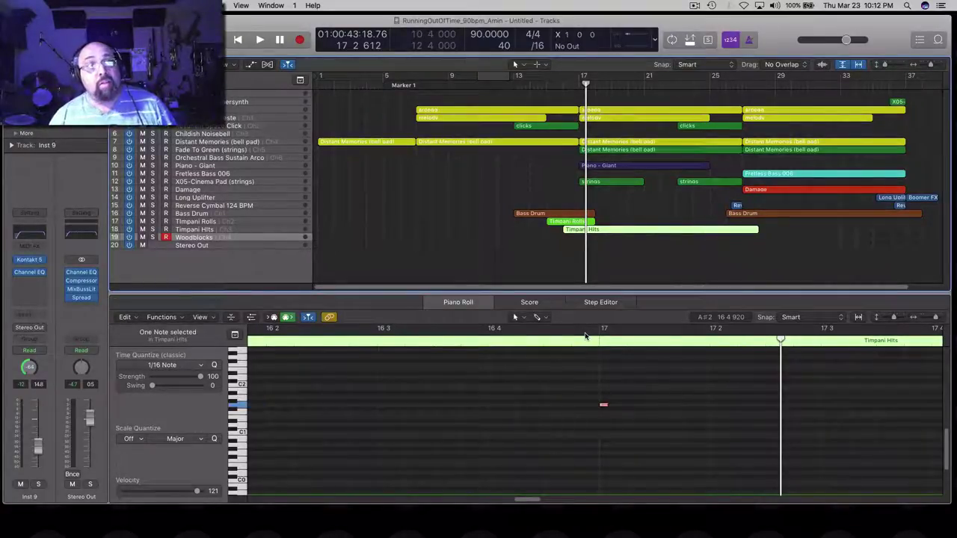
# - Play the transition from bar 16 and again from bar 15 into bar 18, and dismiss the overload alert
pyautogui.click(580, 84)
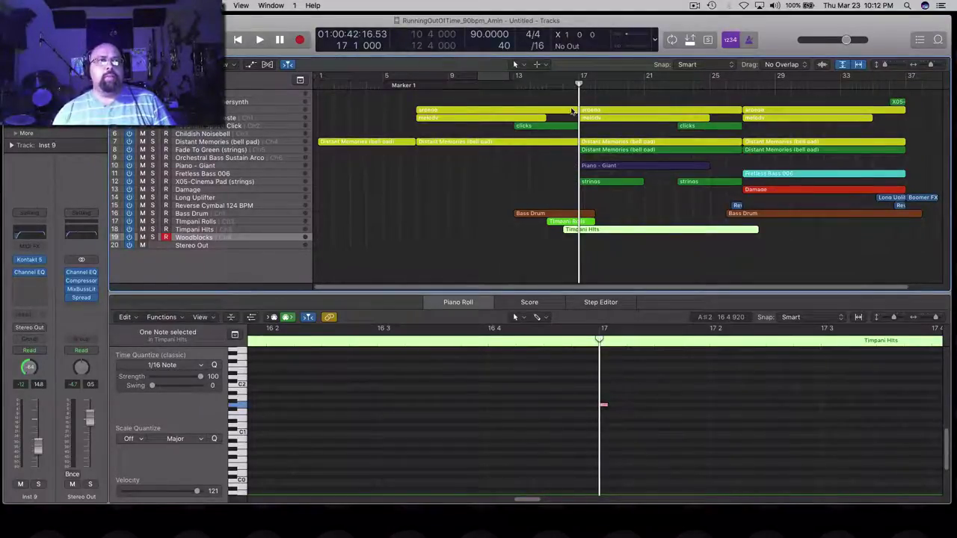
pyautogui.hotkey('shift', 'space')
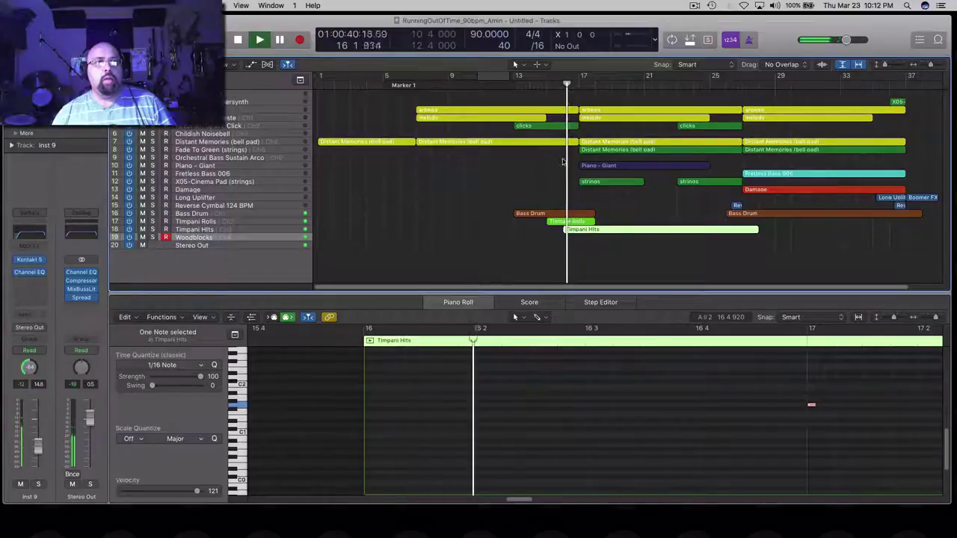
pyautogui.press('space')
pyautogui.click(548, 84)
pyautogui.press('space')
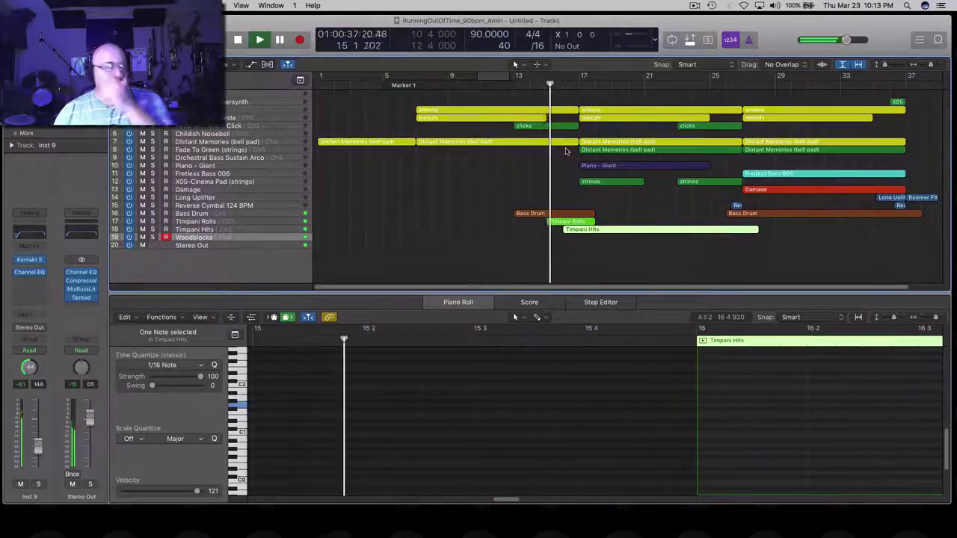
pyautogui.click(553, 277)
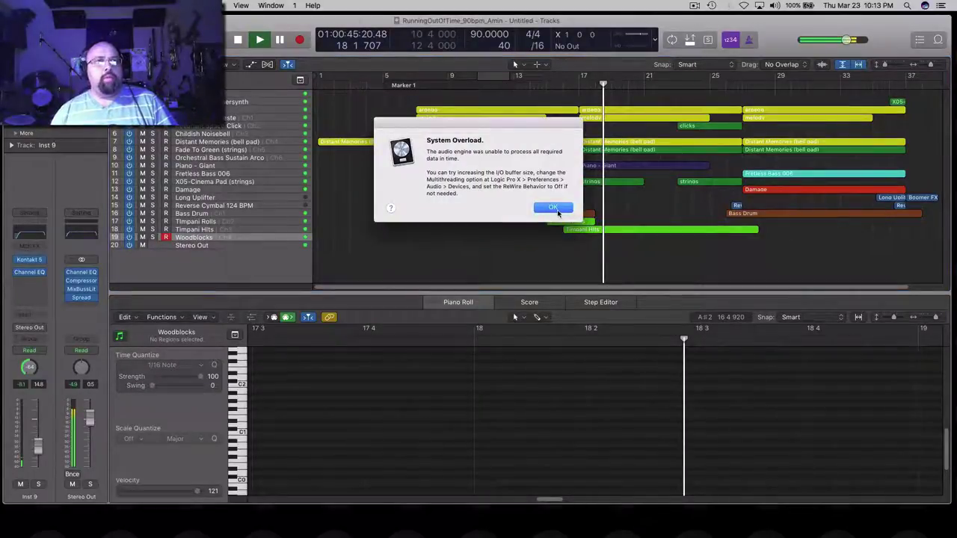
pyautogui.click(555, 208)
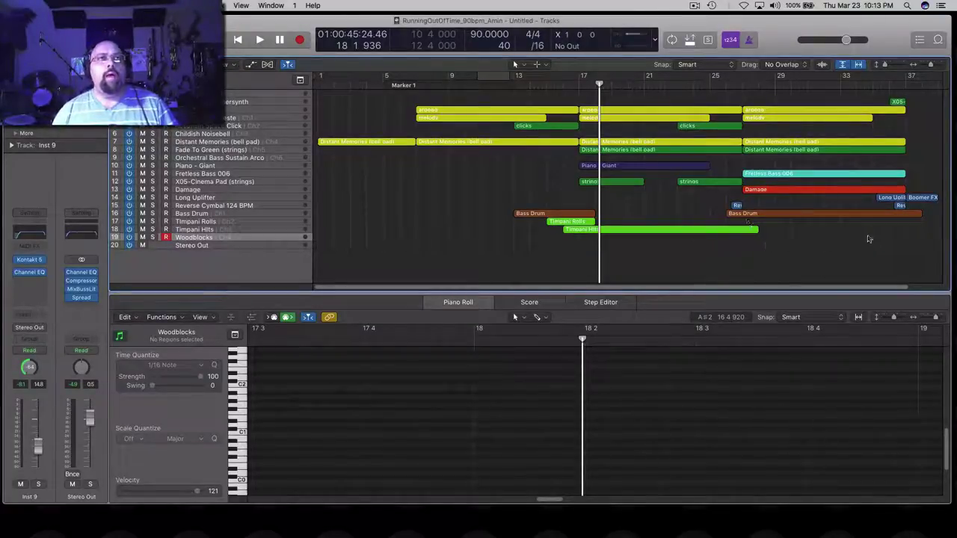
# - Show the whole Timpani Hits region in the Piano Roll and play its hits from just before bar 23
pyautogui.click(585, 230)
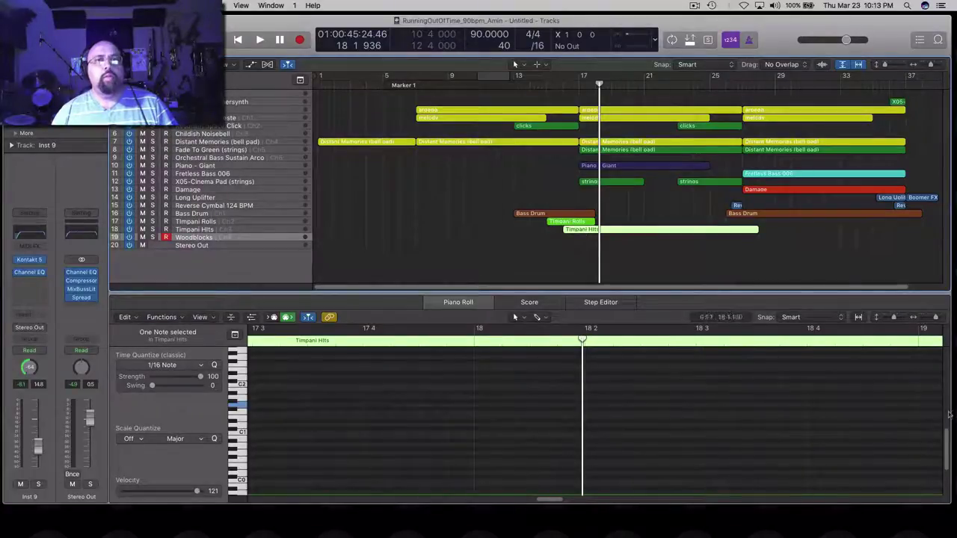
pyautogui.scroll(10, 949, 396)
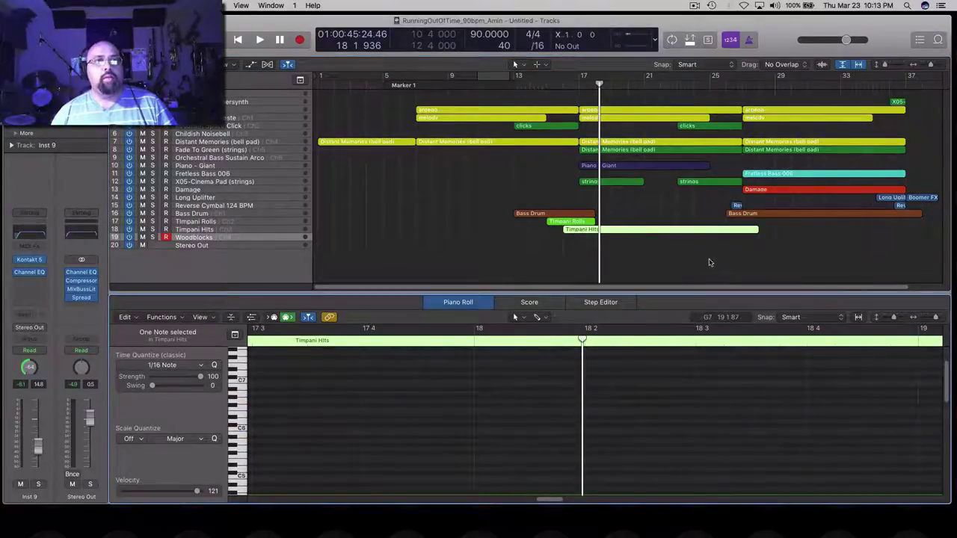
pyautogui.click(391, 232)
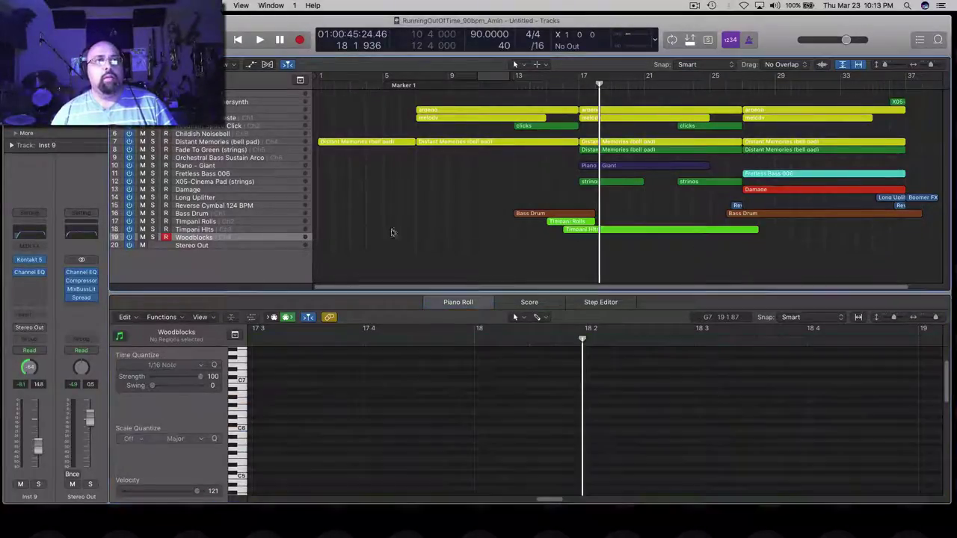
pyautogui.click(257, 230)
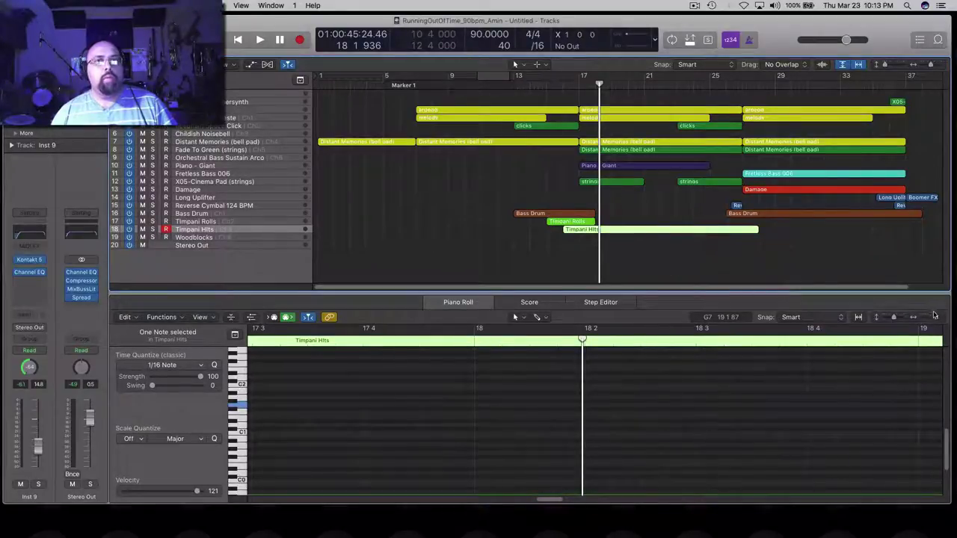
pyautogui.moveTo(932, 317); pyautogui.dragTo(921, 317)
pyautogui.click(765, 387)
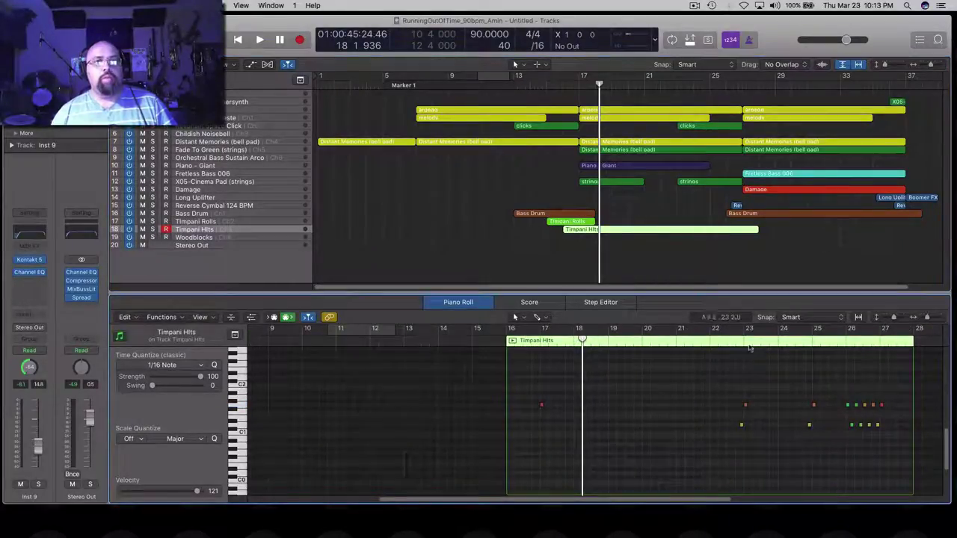
pyautogui.click(736, 341)
pyautogui.press('space')
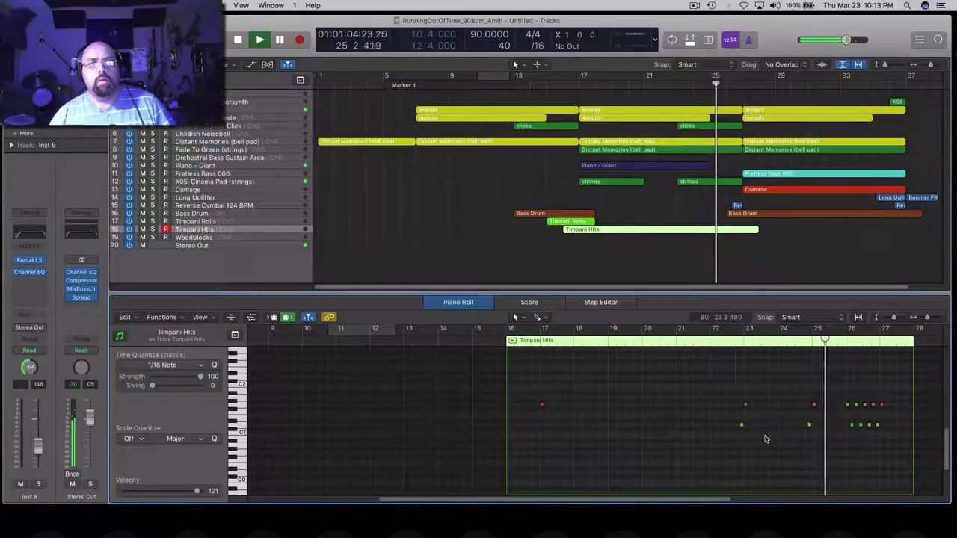
# - Move the two lower Timpani Hits notes before bars 23 and 25 slightly earlier, replay through bar 27, and dismiss the overload alert
pyautogui.moveTo(823, 439); pyautogui.dragTo(725, 421)
pyautogui.moveTo(809, 425); pyautogui.dragTo(804, 426)
pyautogui.doubleClick(709, 346)
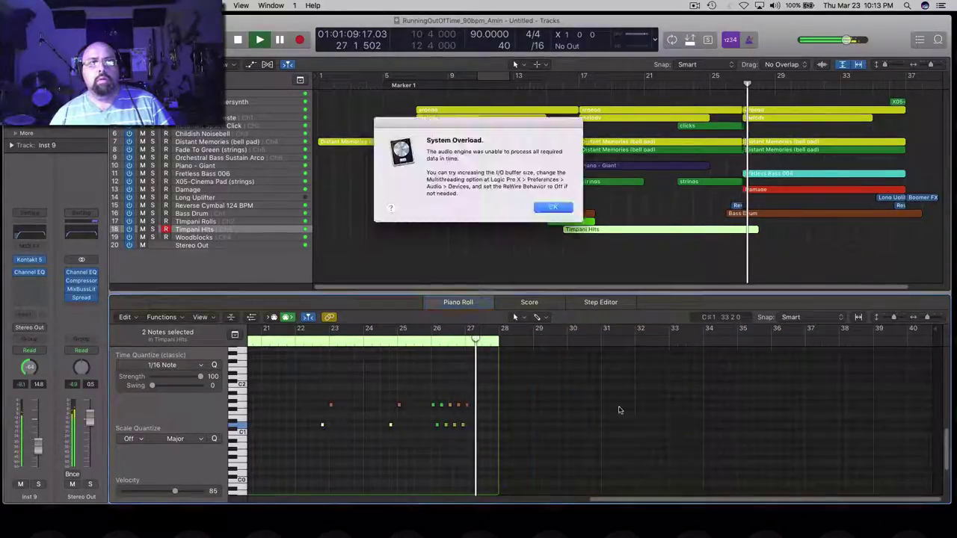
pyautogui.click(555, 209)
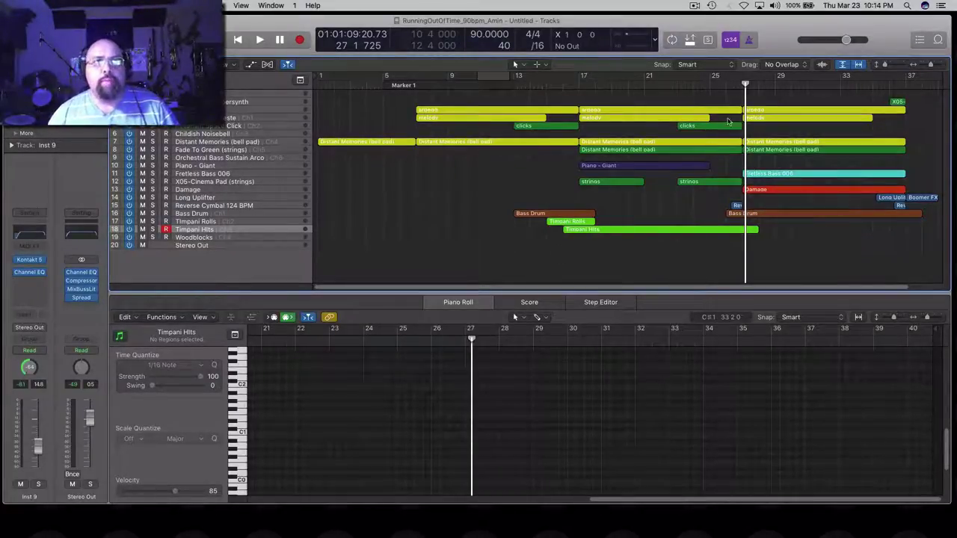
# - Set the playhead at bar 27 and audition the long G1 note in each of the two strings regions
pyautogui.moveTo(744, 86); pyautogui.dragTo(742, 84)
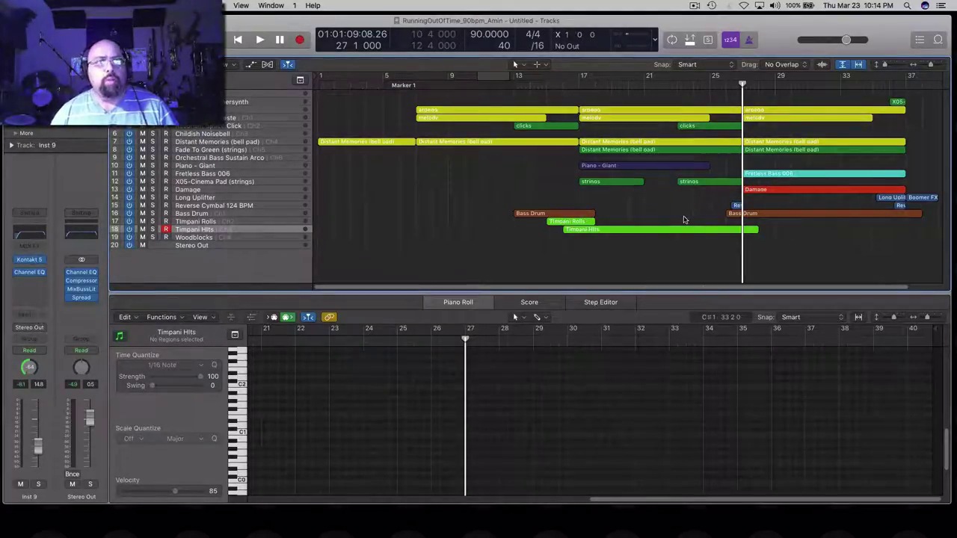
pyautogui.click(622, 183)
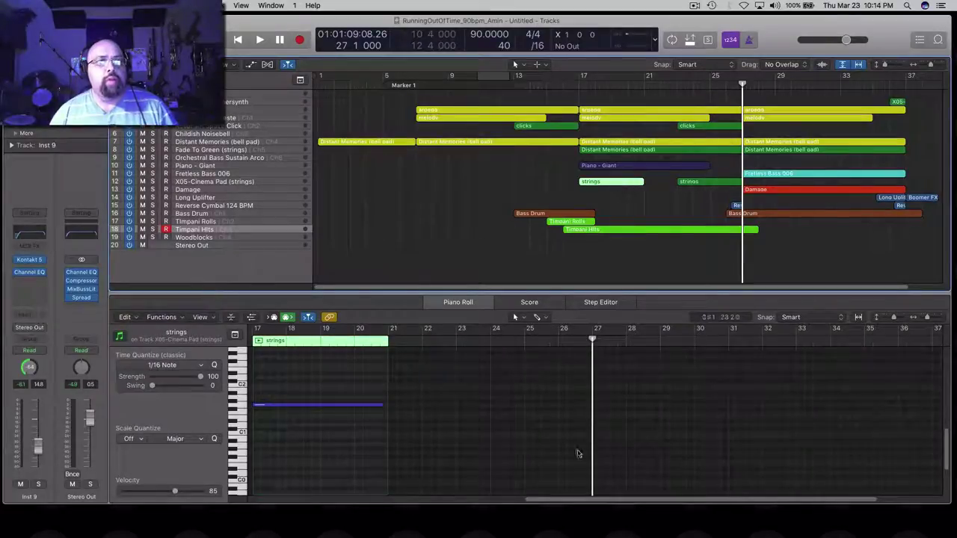
pyautogui.moveTo(580, 501); pyautogui.dragTo(522, 500)
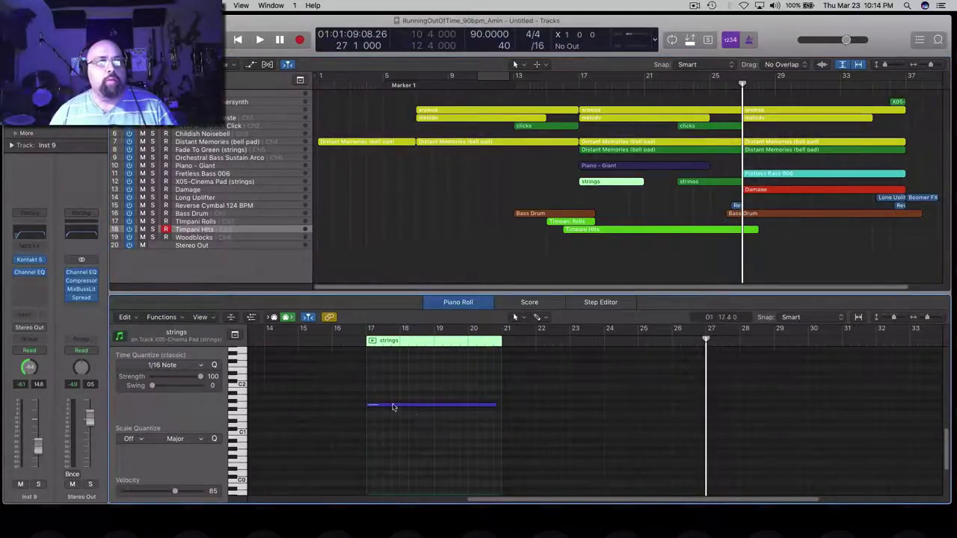
pyautogui.click(393, 407)
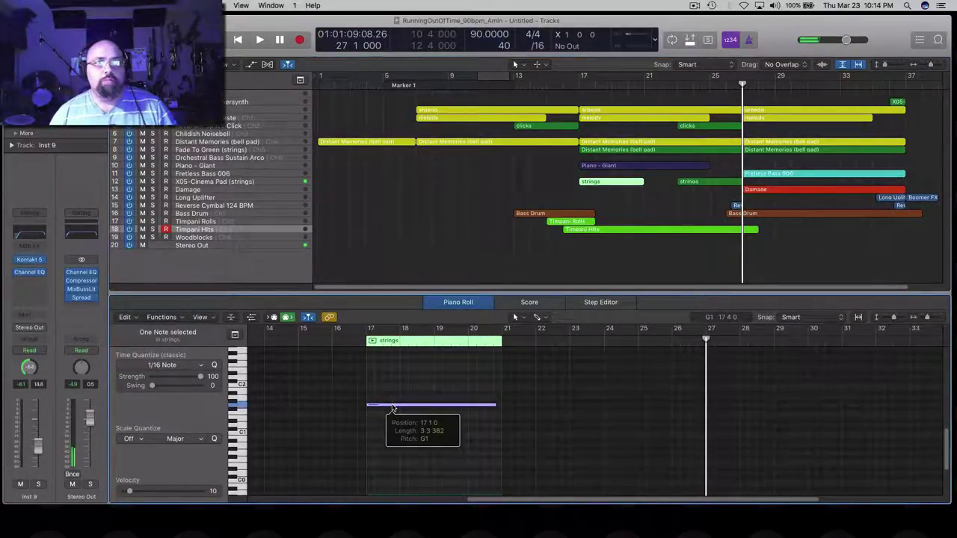
pyautogui.click(692, 183)
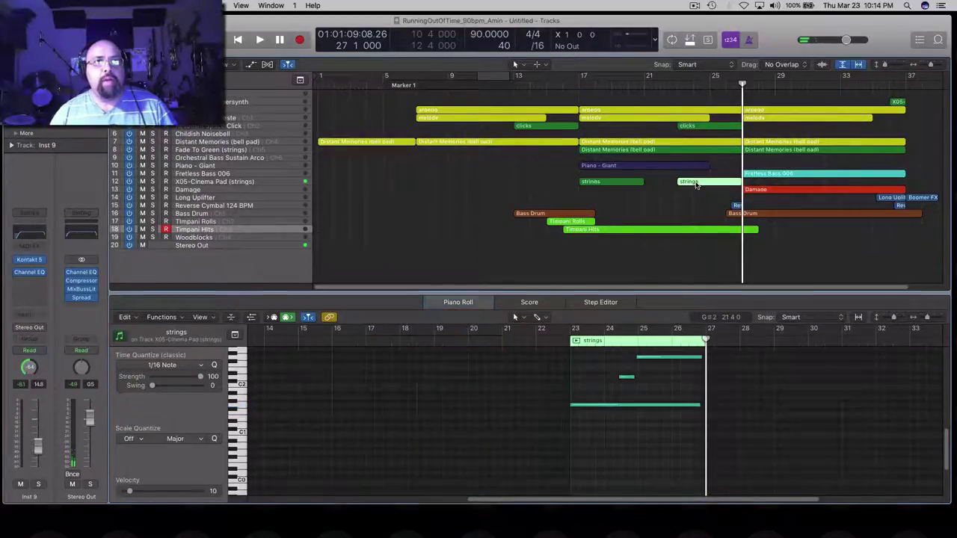
pyautogui.click(627, 406)
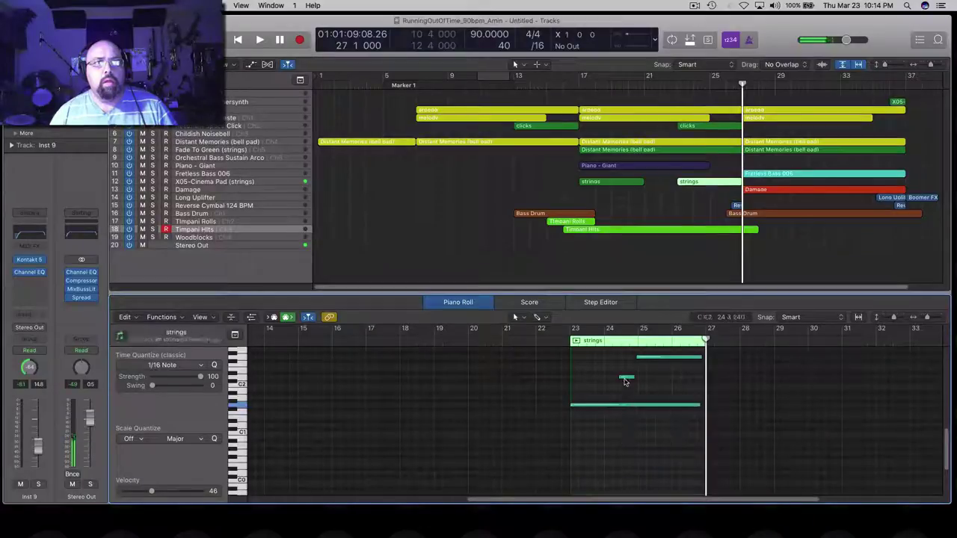
# - Audition the short middle note and the long upper note in the strings region at bar 23, and deselect the region
pyautogui.click(625, 378)
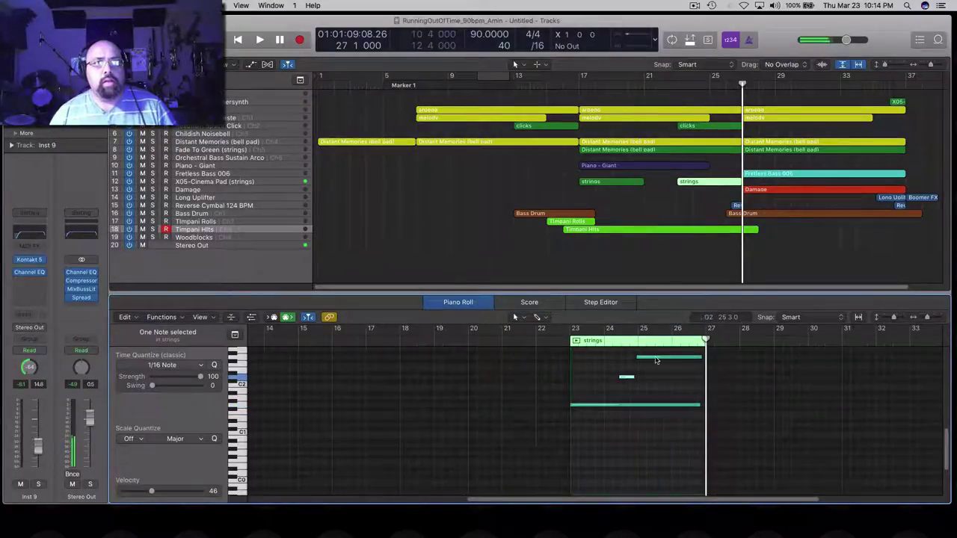
pyautogui.click(641, 357)
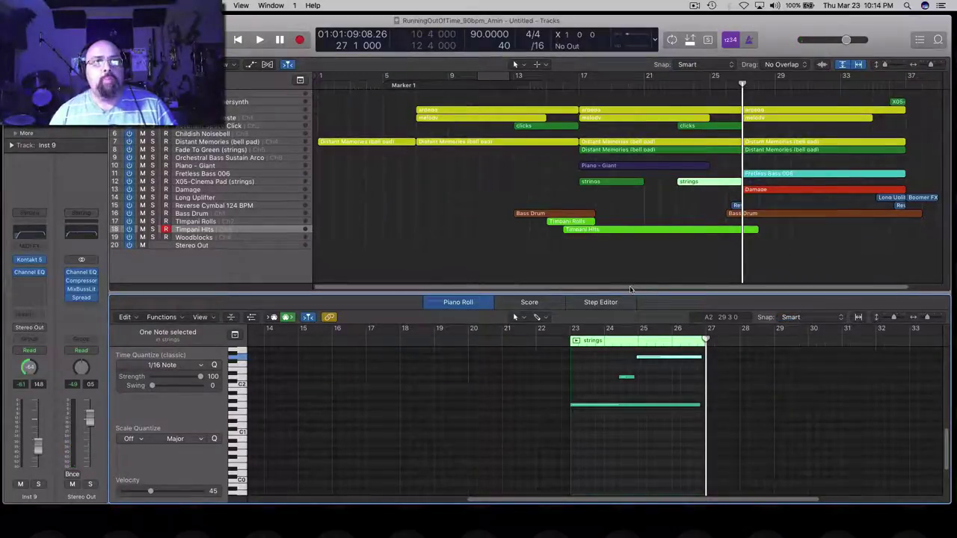
pyautogui.hscroll(3, 630, 289)
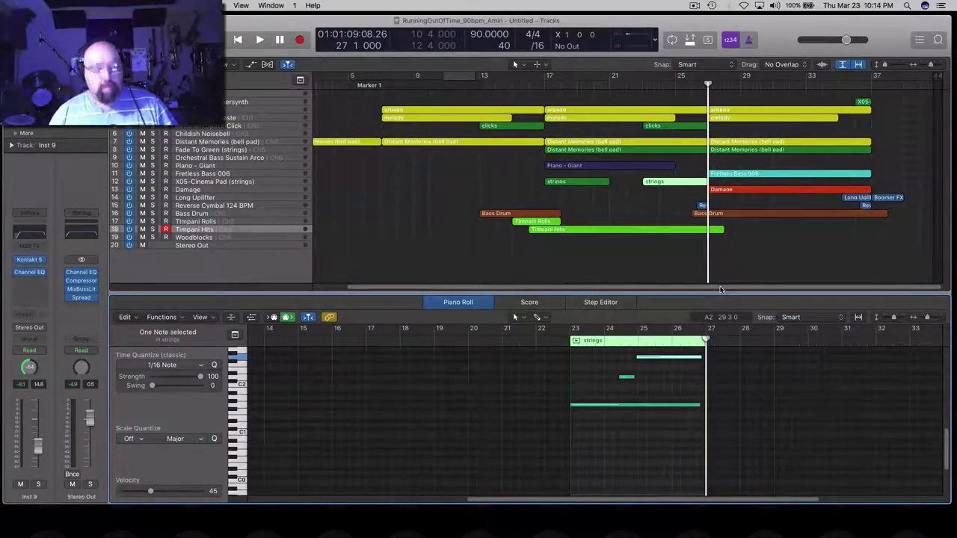
pyautogui.click(749, 262)
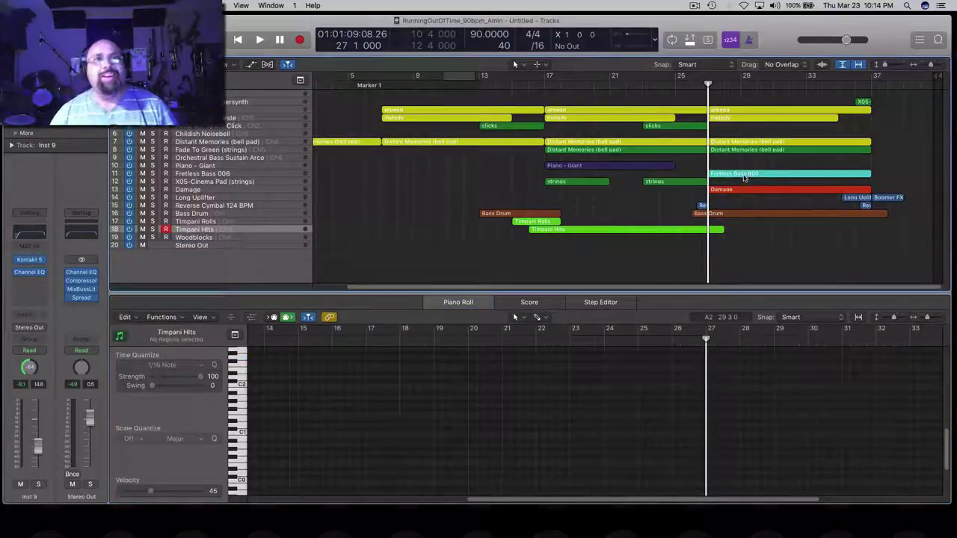
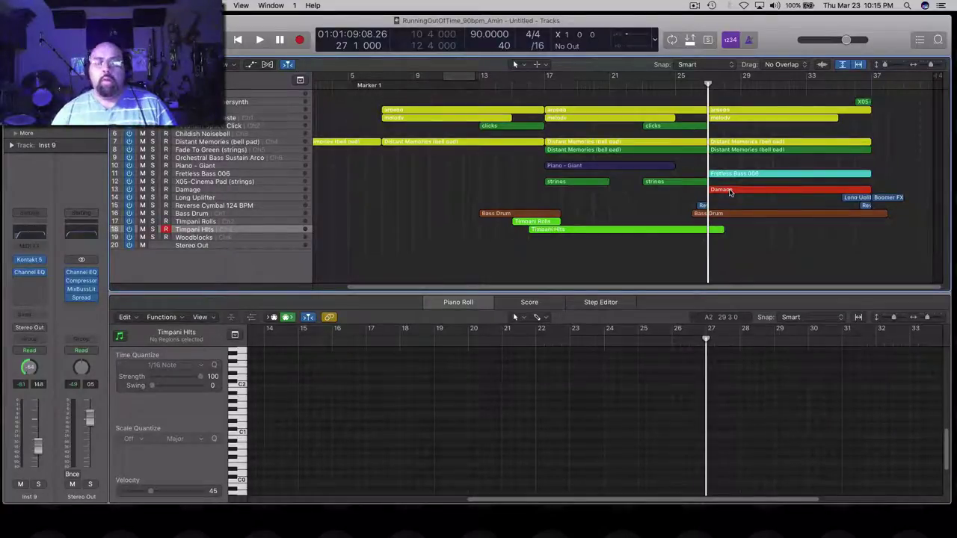
# - Show the whole Damage region in the Piano Roll and audition its long C3 note
pyautogui.click(730, 192)
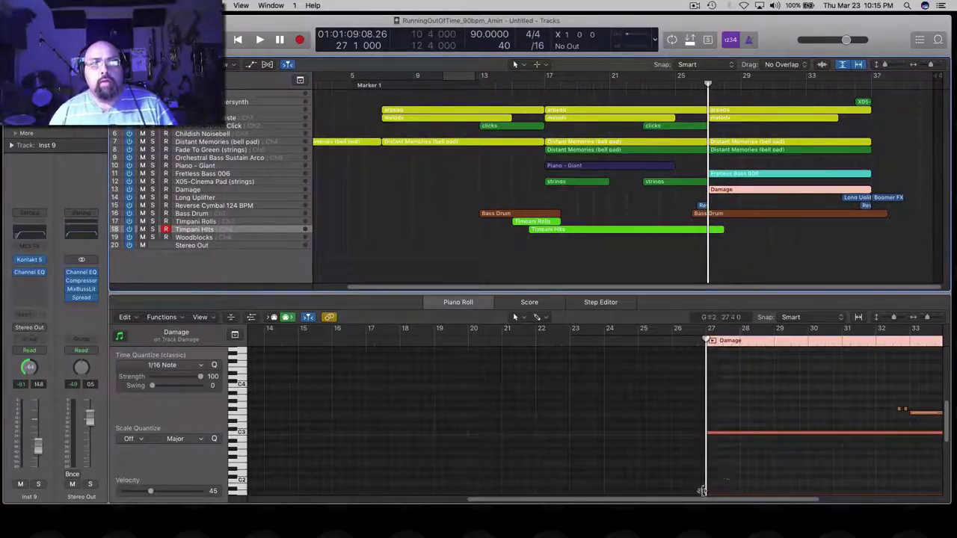
pyautogui.moveTo(701, 498); pyautogui.dragTo(801, 498)
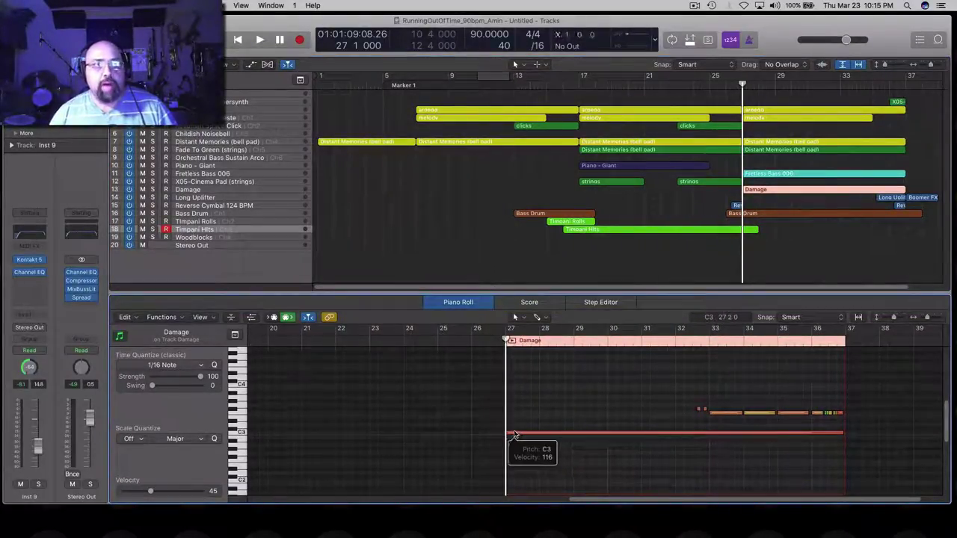
pyautogui.click(514, 434)
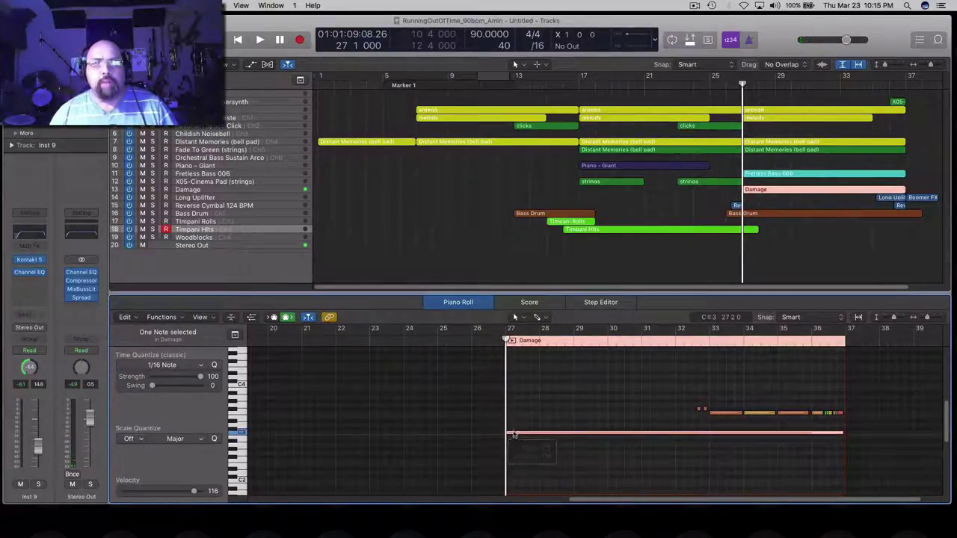
# - Try the long Damage note at C#3 and D3, return it to C3, and lower it to A2
pyautogui.moveTo(514, 433); pyautogui.dragTo(512, 431)
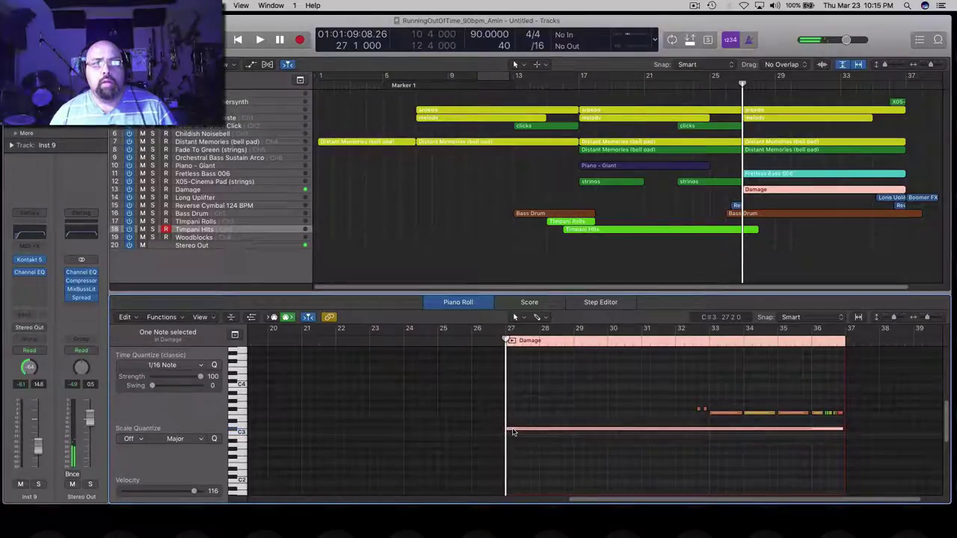
pyautogui.click(512, 431)
pyautogui.moveTo(512, 431); pyautogui.dragTo(512, 427)
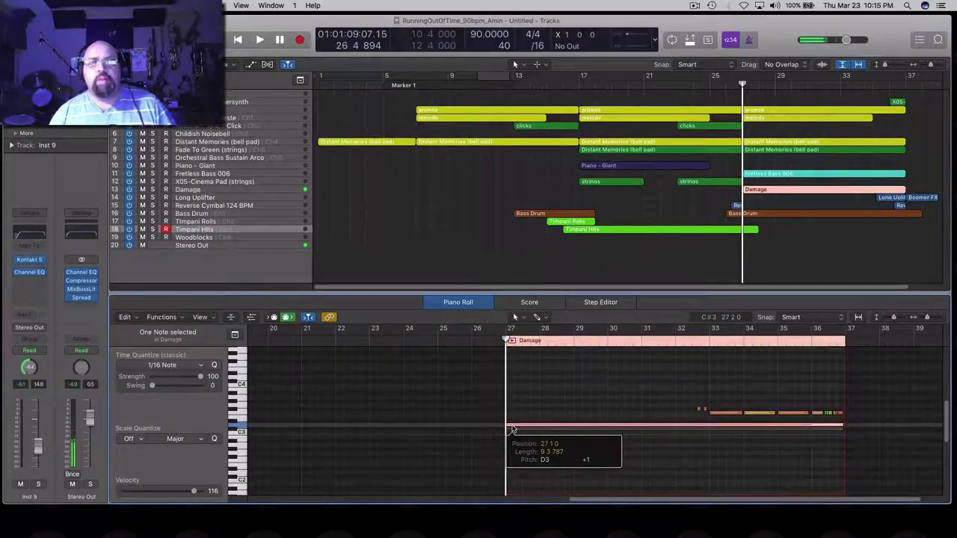
pyautogui.moveTo(513, 429); pyautogui.dragTo(512, 429)
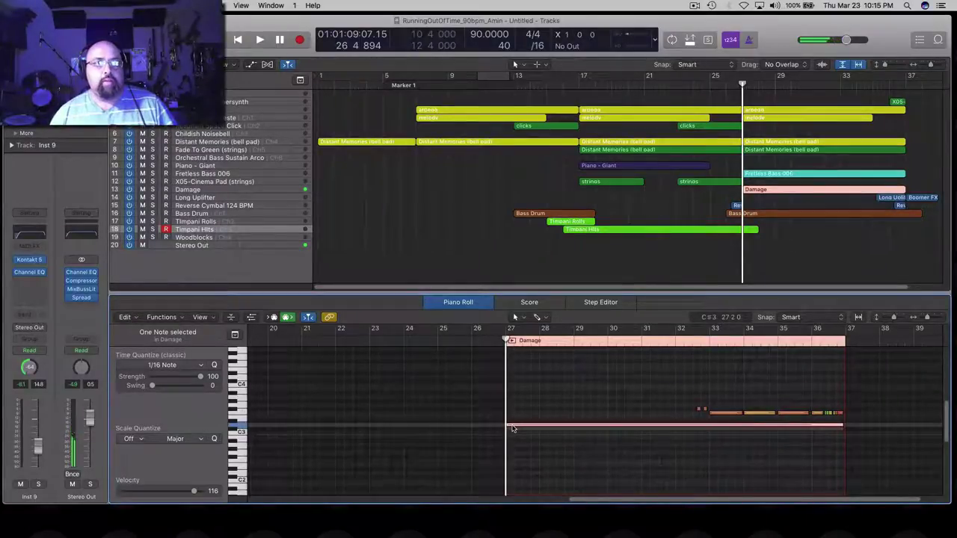
pyautogui.press('space')
pyautogui.moveTo(513, 429); pyautogui.dragTo(511, 437)
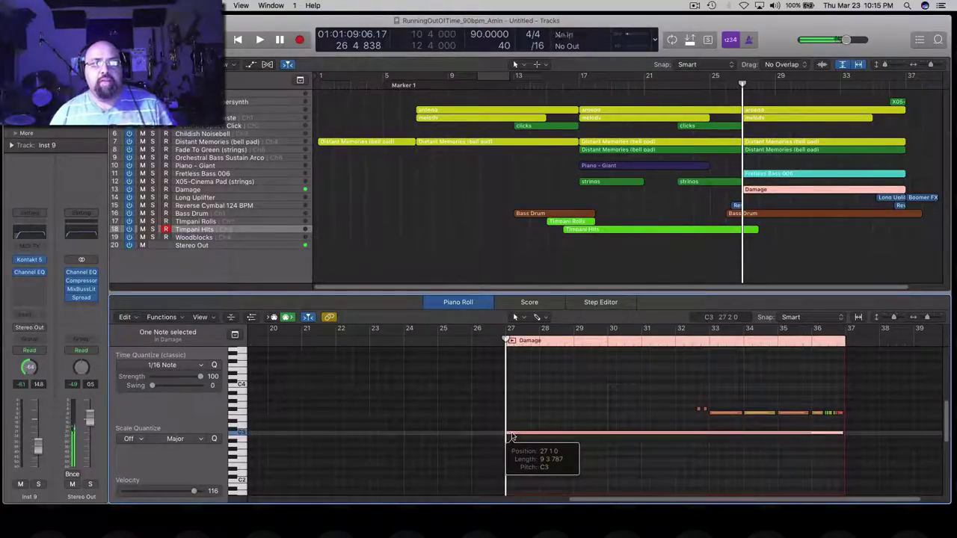
pyautogui.moveTo(512, 436)
pyautogui.mouseDown()
pyautogui.moveTo(519, 388)
pyautogui.moveTo(522, 450)
pyautogui.mouseUp()
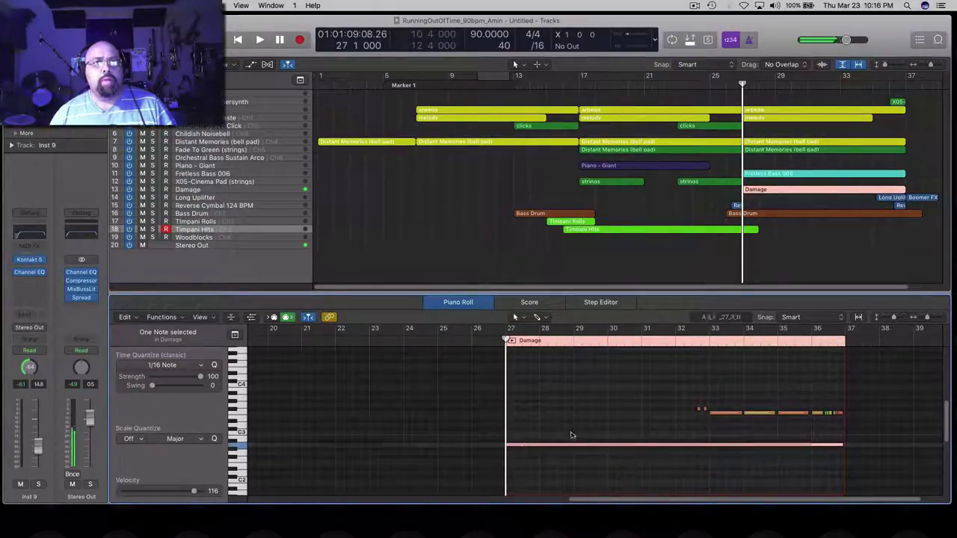
# - Raise the upper Damage notes from bar 33 onward by one semitone and the two short notes just before bar 33 by two
pyautogui.click(717, 413)
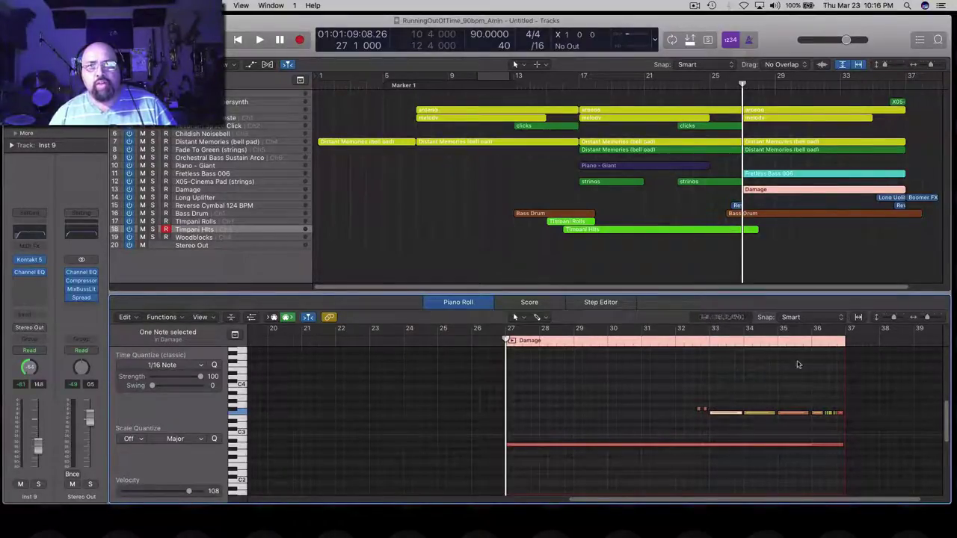
pyautogui.click(727, 413)
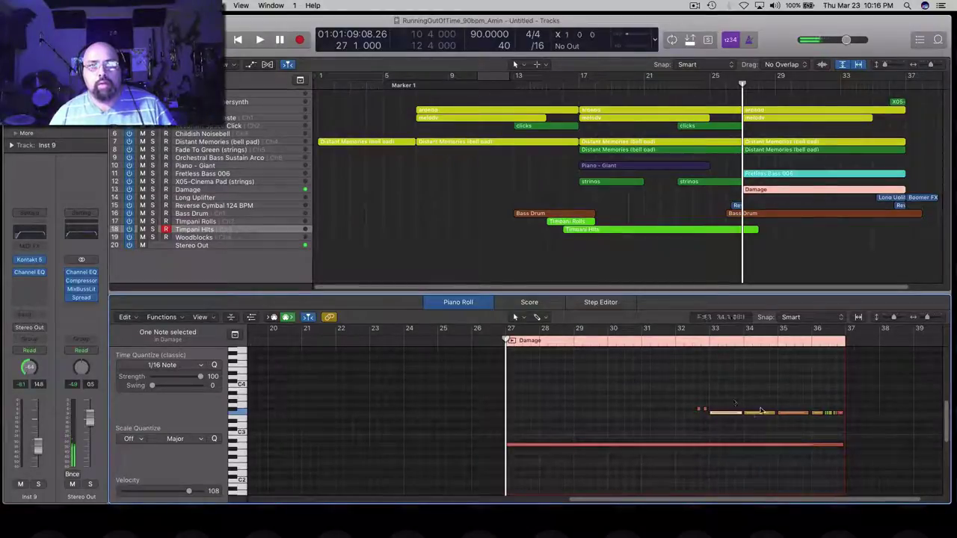
pyautogui.moveTo(731, 396); pyautogui.dragTo(838, 431)
pyautogui.moveTo(736, 416); pyautogui.dragTo(704, 401)
pyautogui.click(651, 410)
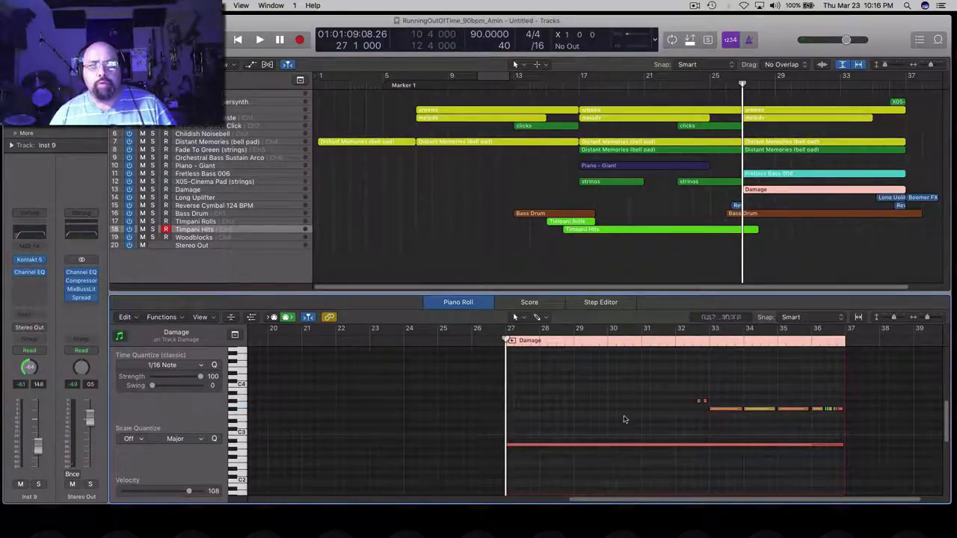
# - Recolor the Damage region yellow and close the color palette
pyautogui.click(781, 266)
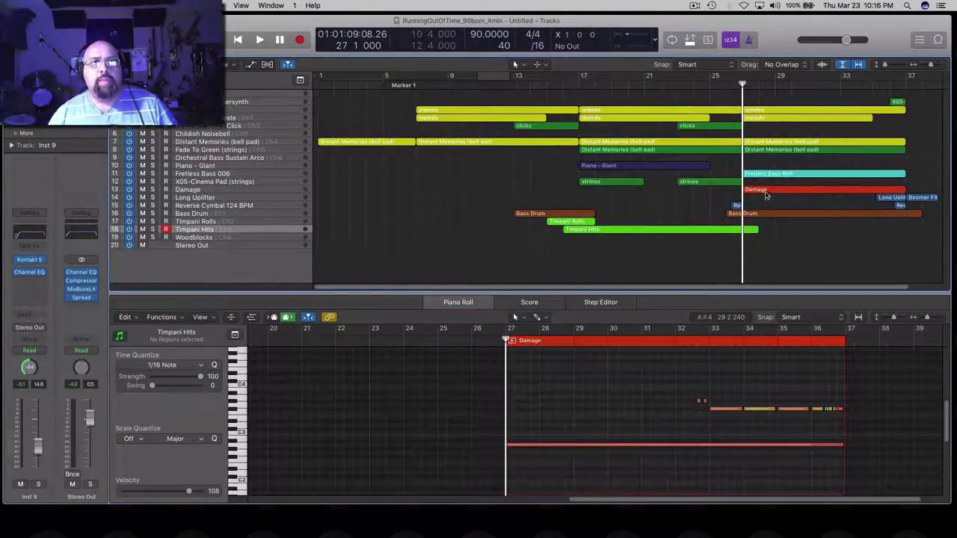
pyautogui.click(765, 194)
pyautogui.rightClick(765, 193)
pyautogui.press('Escape')
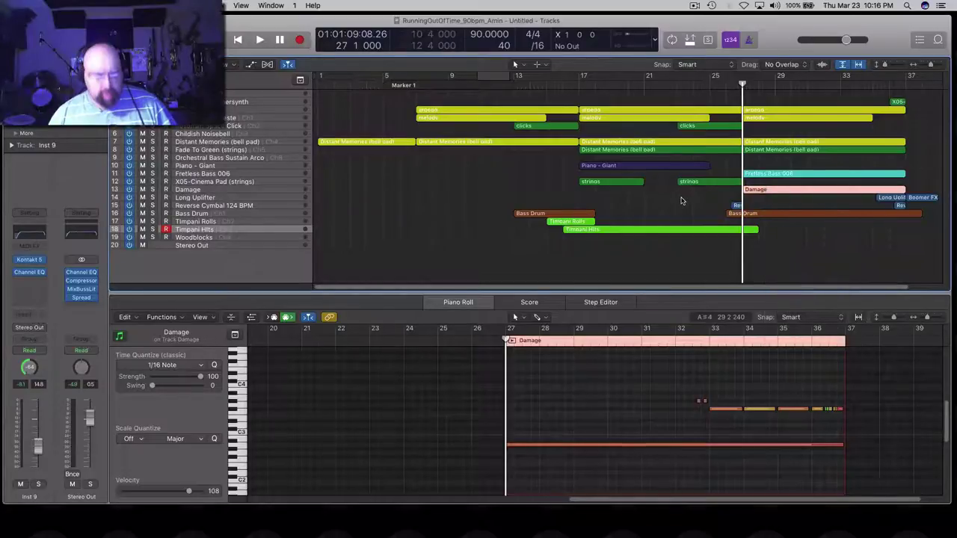
pyautogui.hotkey('alt', 'c')
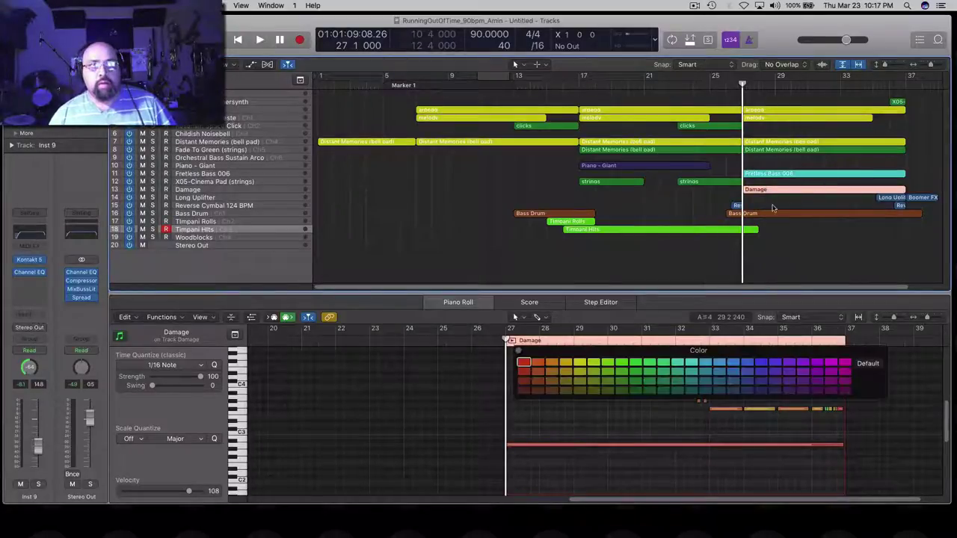
pyautogui.click(580, 362)
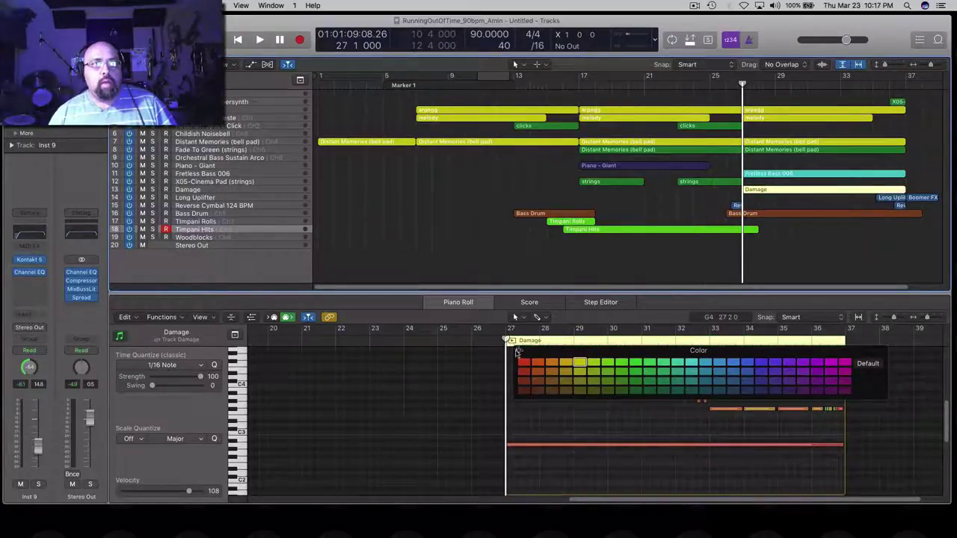
pyautogui.click(518, 350)
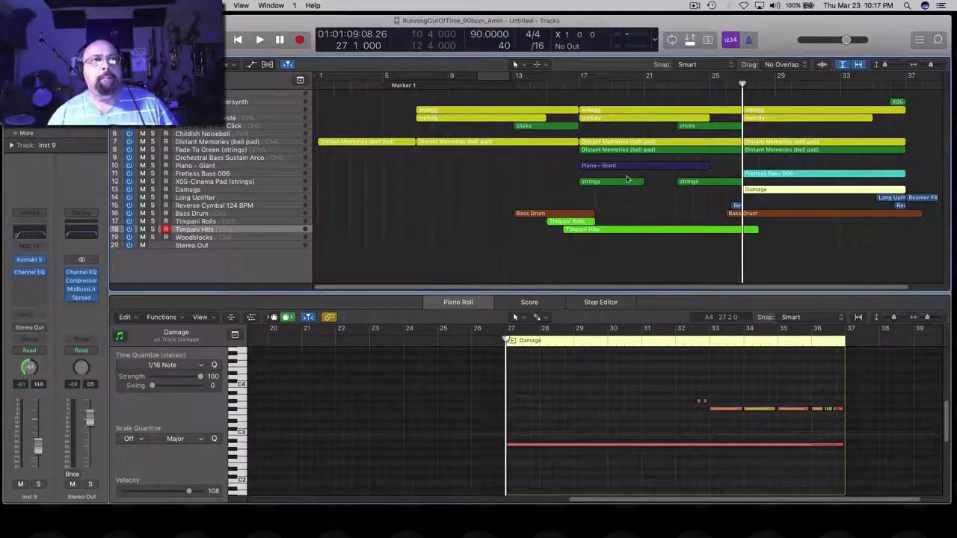
# - Check the bar 17 Distant Memories region on the Fade To Green track and select both strings regions on the X05-Cinema Pad track
pyautogui.click(637, 153)
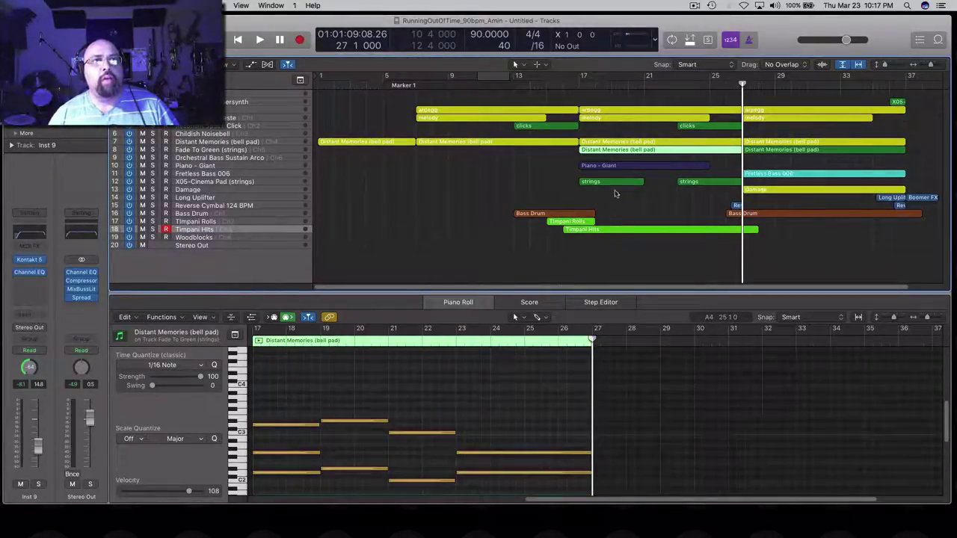
pyautogui.click(619, 183)
pyautogui.keyDown('shift'); pyautogui.click(681, 185); pyautogui.keyUp('shift')
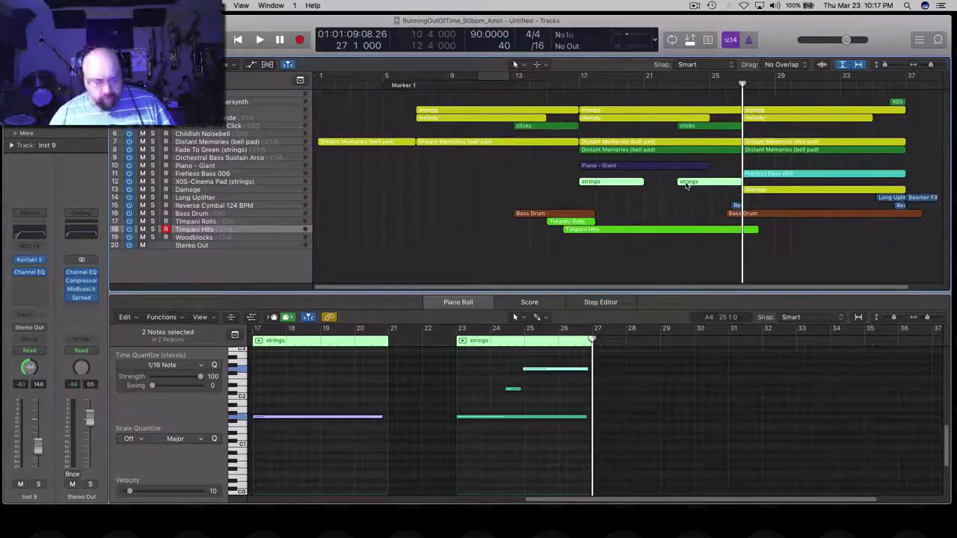
# - Recolour both strings regions on the X05-Cinema Pad track bright yellow
pyautogui.hotkey('alt', 'c')
pyautogui.click(580, 364)
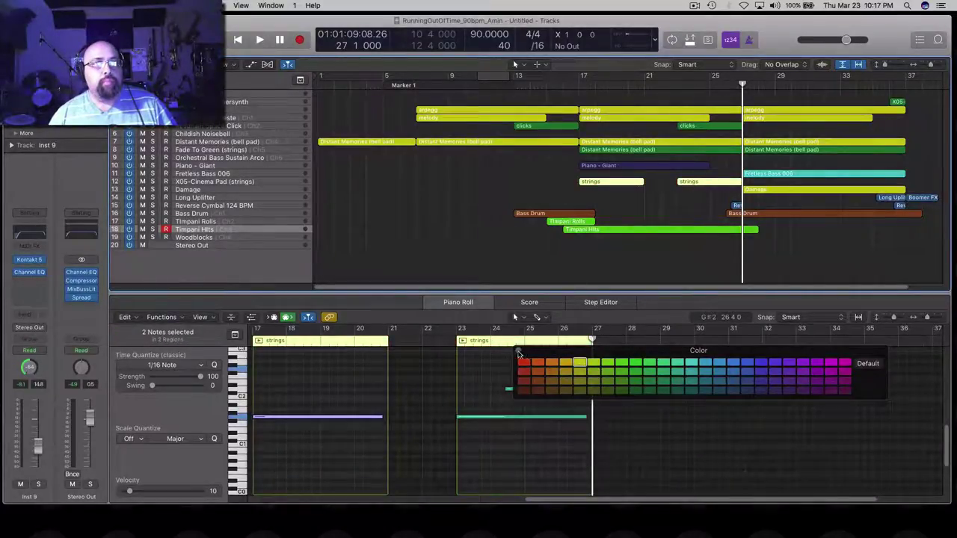
pyautogui.click(518, 350)
pyautogui.click(706, 258)
# - Recolour both Bass Drum regions at bars 13 and 26 bright yellow
pyautogui.click(555, 214)
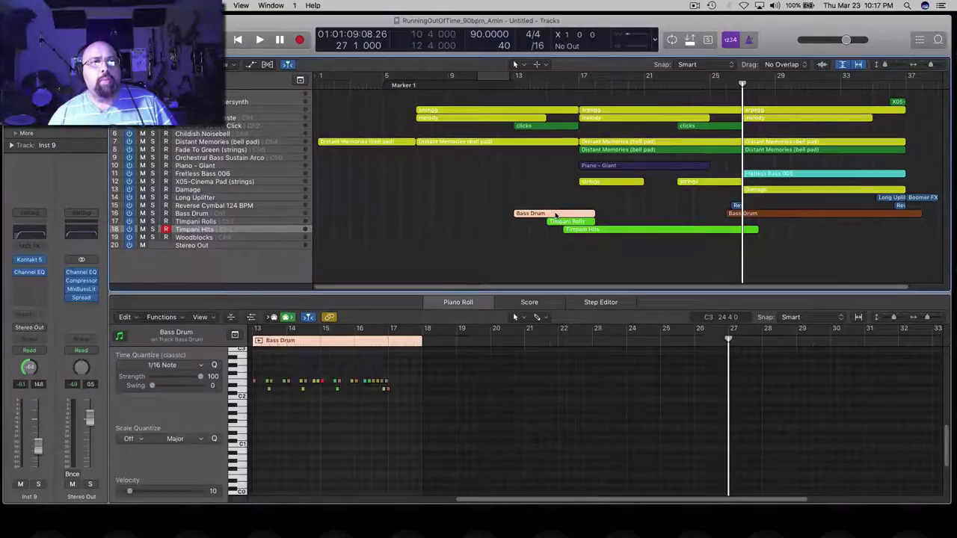
pyautogui.keyDown('shift'); pyautogui.click(752, 216); pyautogui.keyUp('shift')
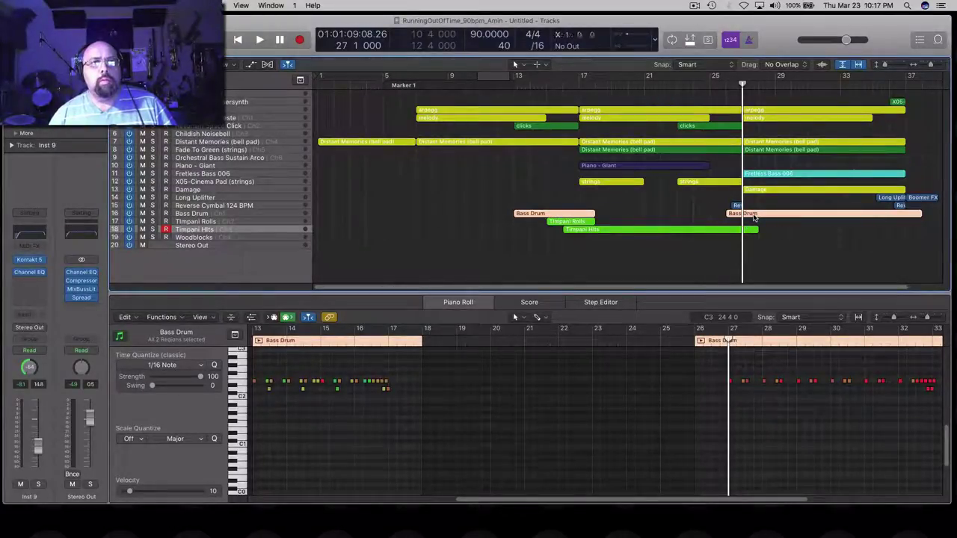
pyautogui.hotkey('alt', 'c')
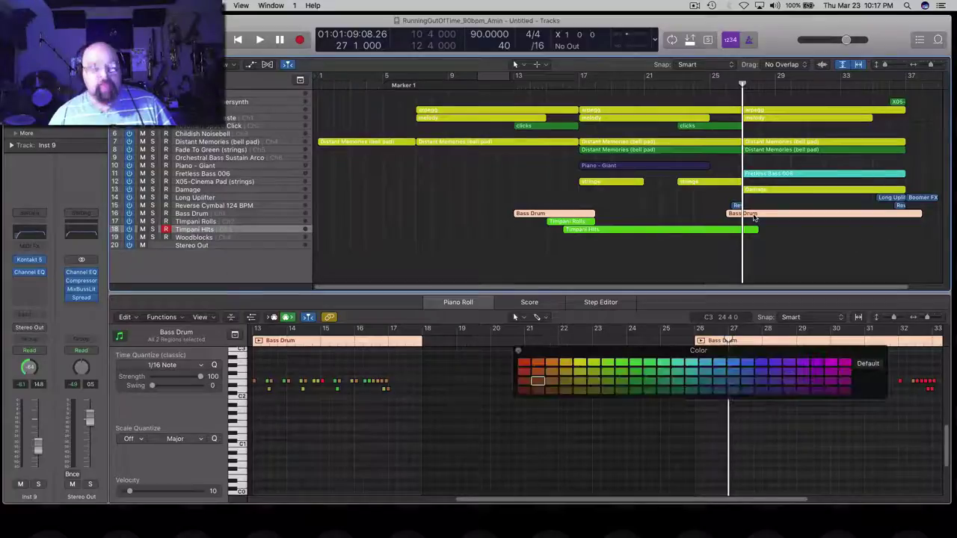
pyautogui.click(580, 363)
pyautogui.click(518, 351)
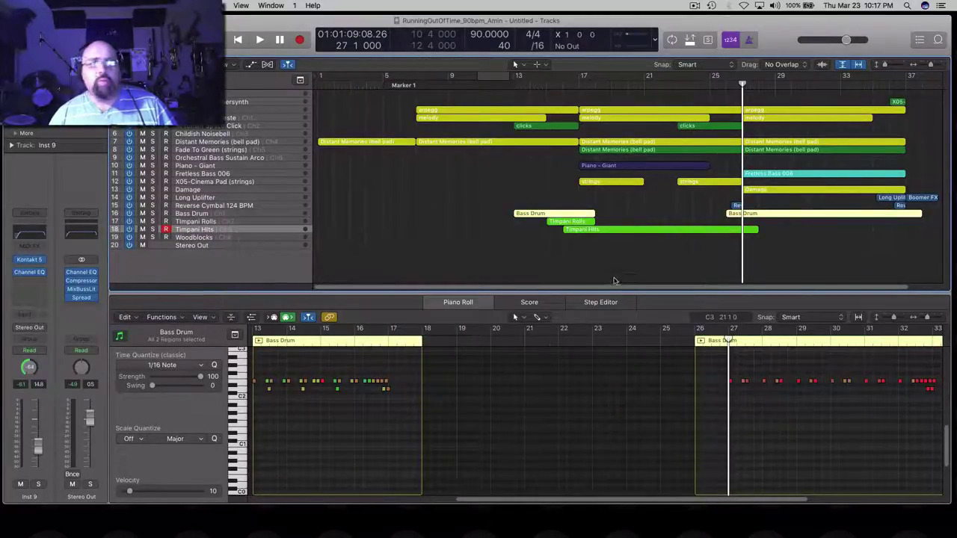
pyautogui.click(614, 280)
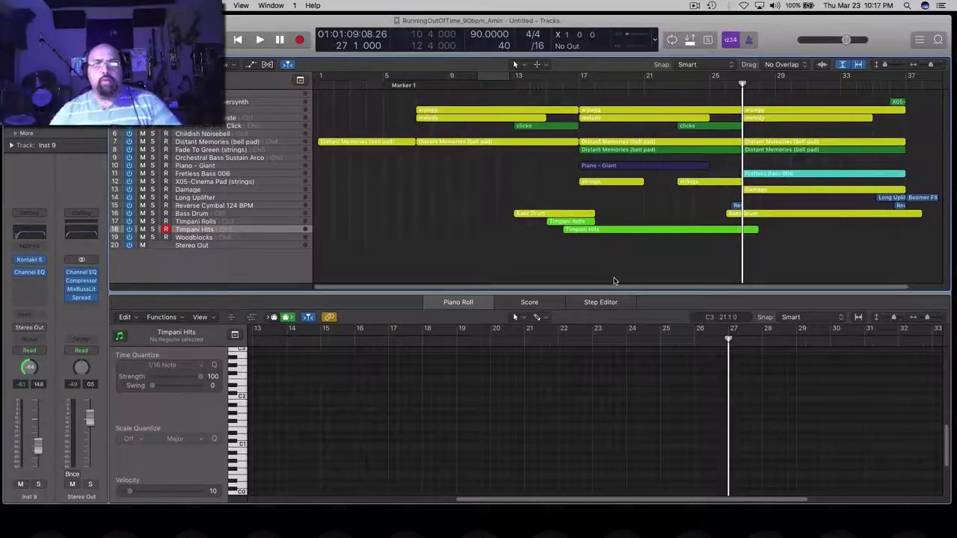
# - Recolour the Timpani Rolls and Timpani Hits regions bright yellow
pyautogui.click(581, 229)
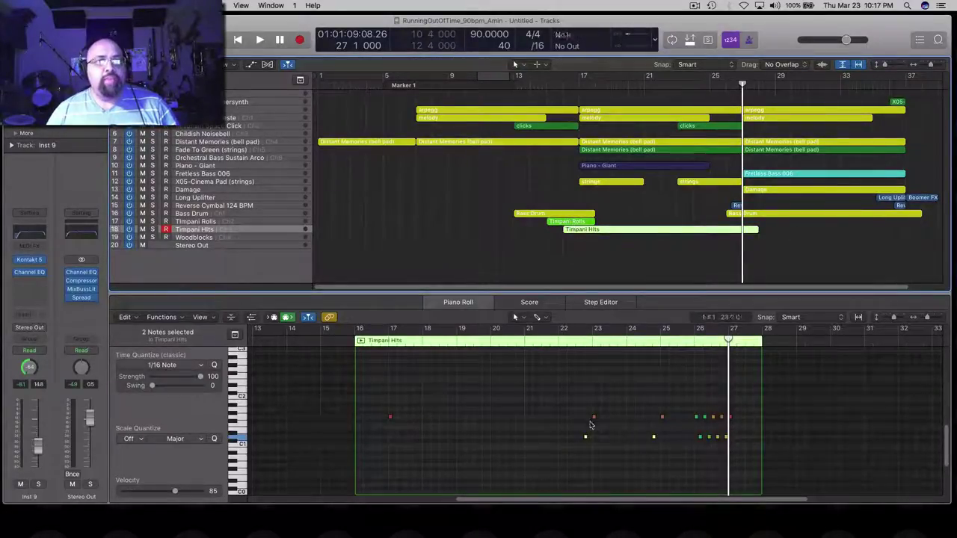
pyautogui.keyDown('shift'); pyautogui.click(564, 224); pyautogui.keyUp('shift')
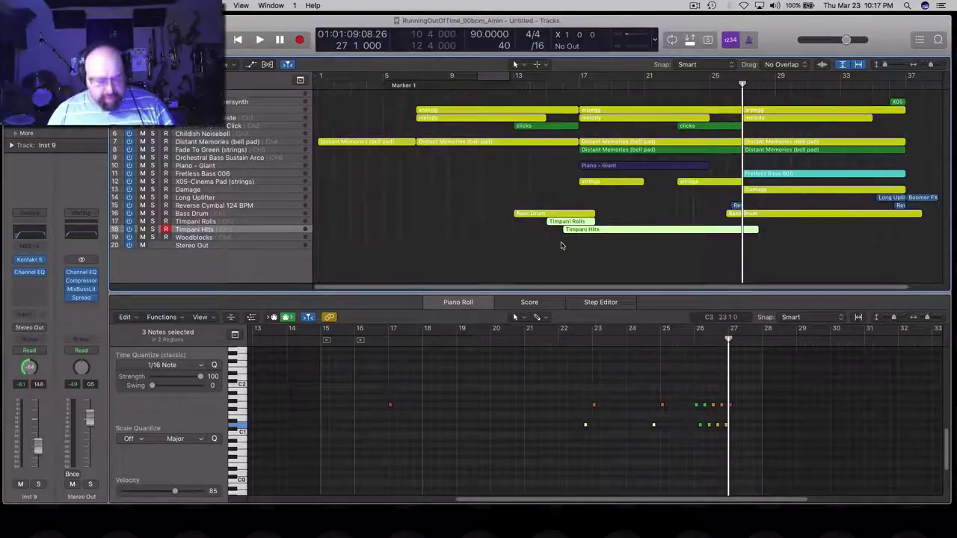
pyautogui.hotkey('alt', 'c')
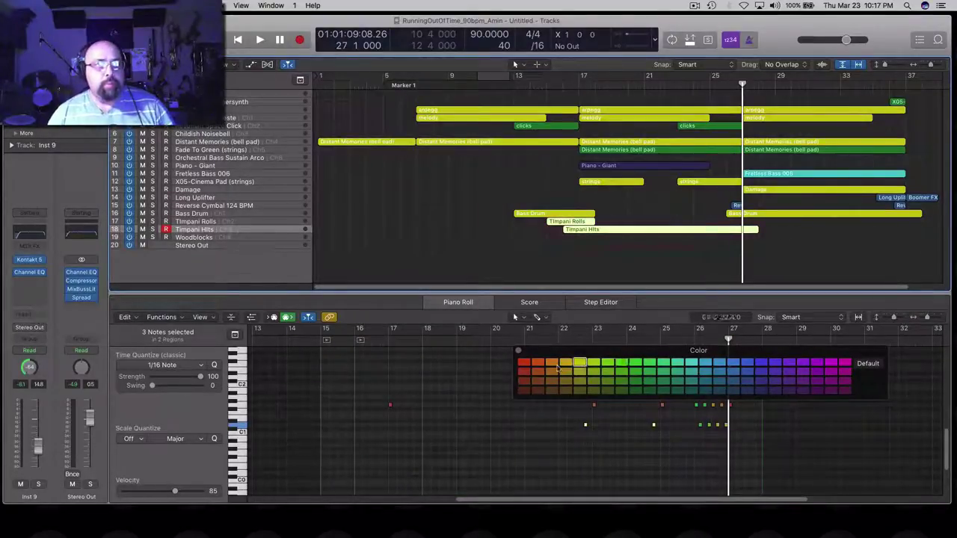
pyautogui.click(518, 350)
pyautogui.click(610, 270)
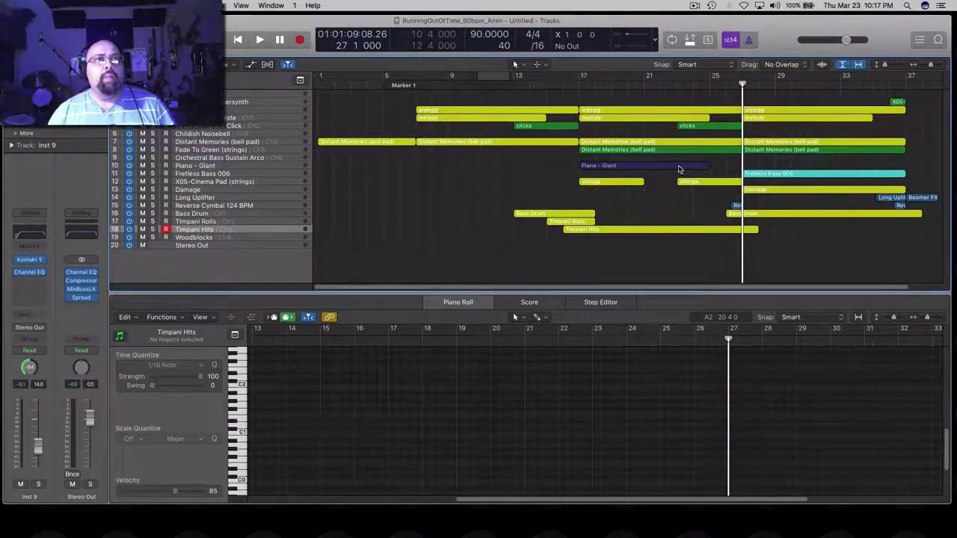
# - Recolour both clicks regions at bars 13 and 23 bright yellow
pyautogui.click(569, 126)
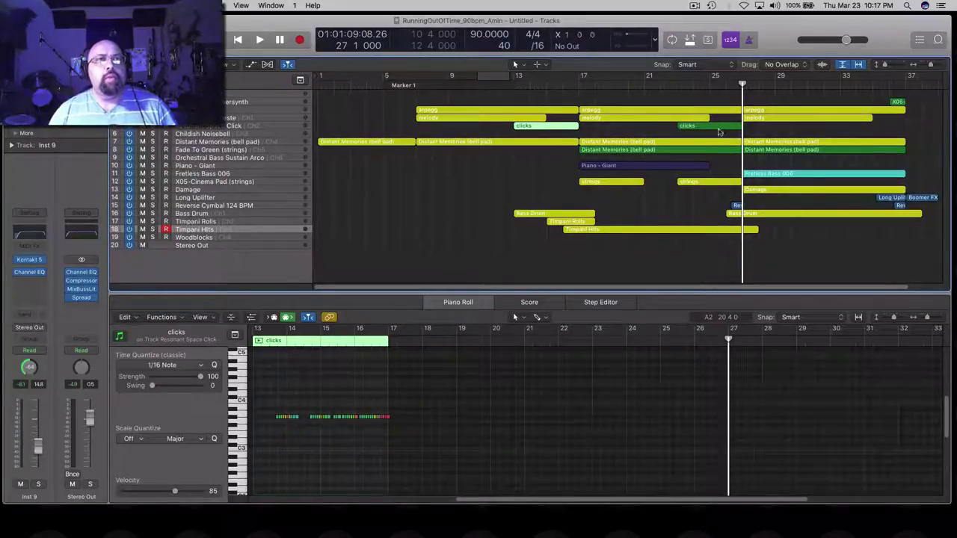
pyautogui.keyDown('shift'); pyautogui.click(710, 126); pyautogui.keyUp('shift')
pyautogui.hotkey('alt', 'c')
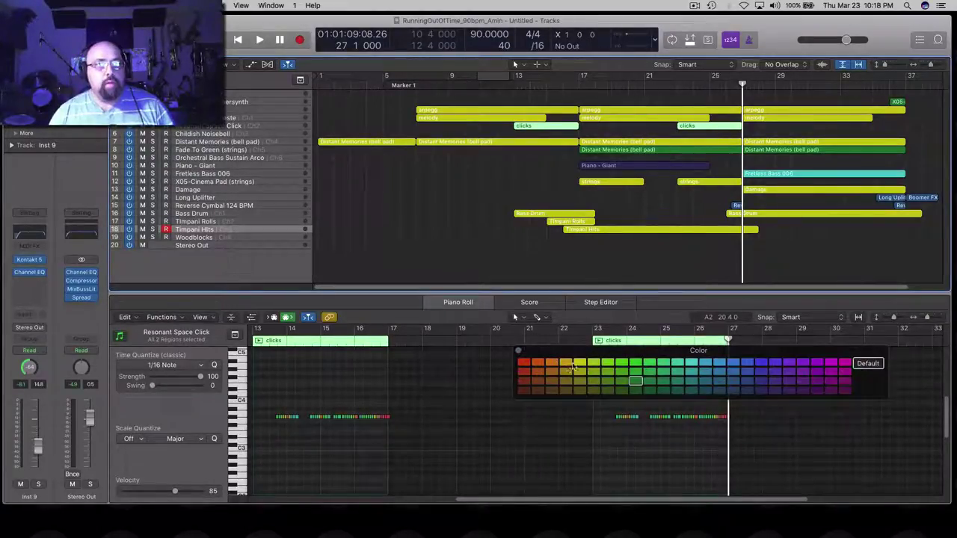
pyautogui.click(577, 364)
pyautogui.click(518, 351)
pyautogui.click(635, 266)
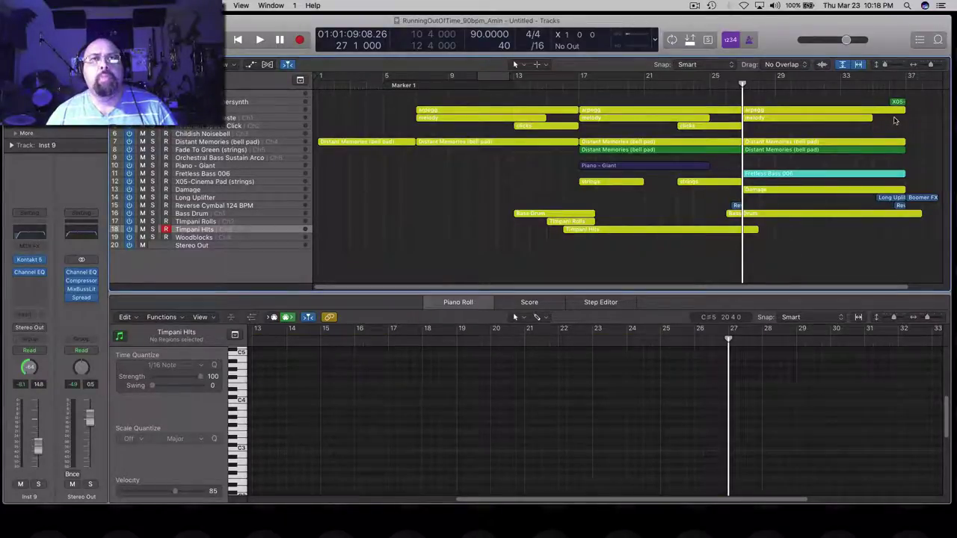
# - Audition the Fade To Green (strings) region at bar 17 in solo over its own cycle range, then stop playback
pyautogui.click(694, 152)
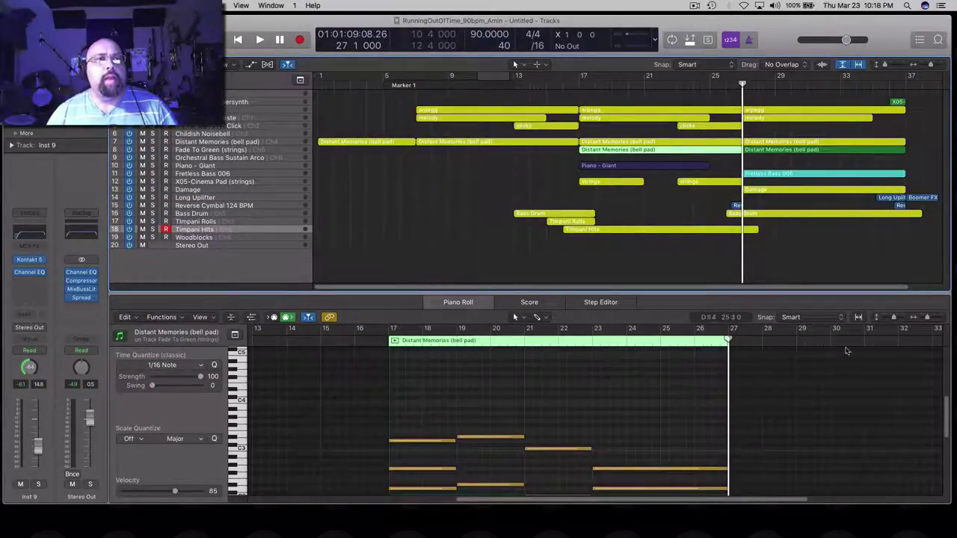
pyautogui.scroll(-3, 946, 411)
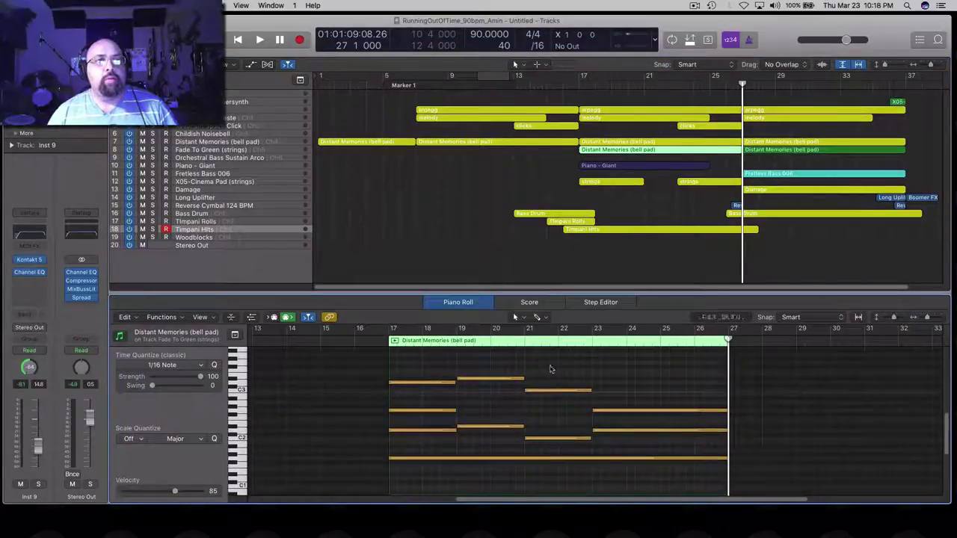
pyautogui.click(394, 342)
pyautogui.press('super+u')
pyautogui.press('space')
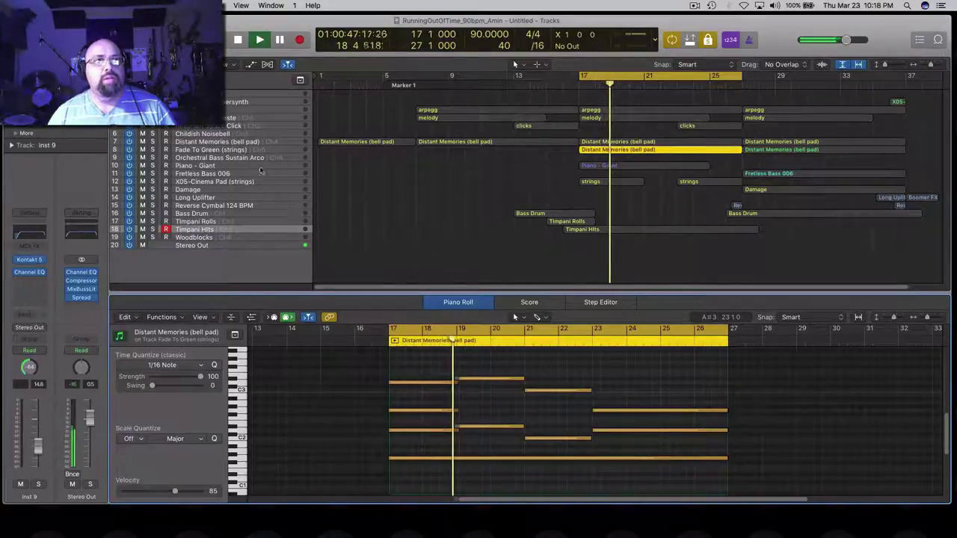
pyautogui.click(280, 150)
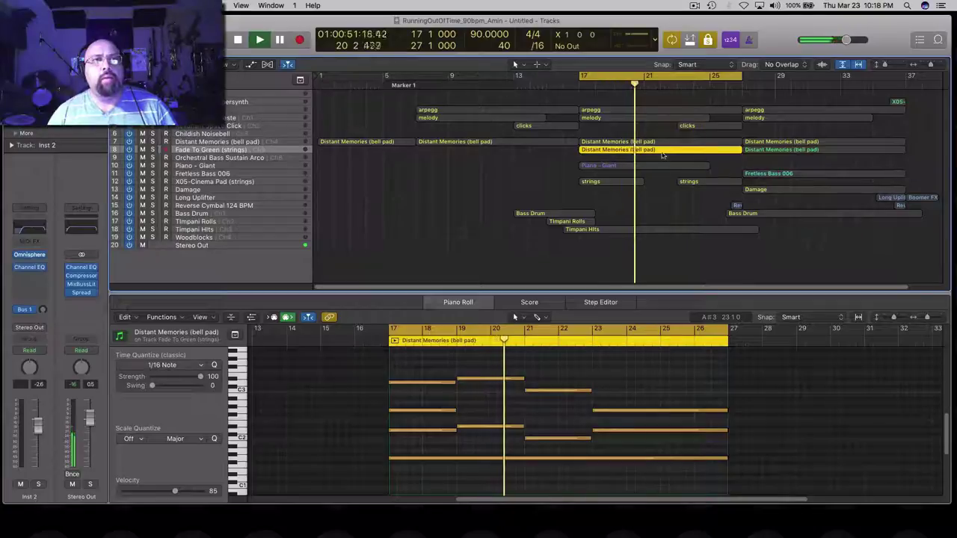
pyautogui.press('space')
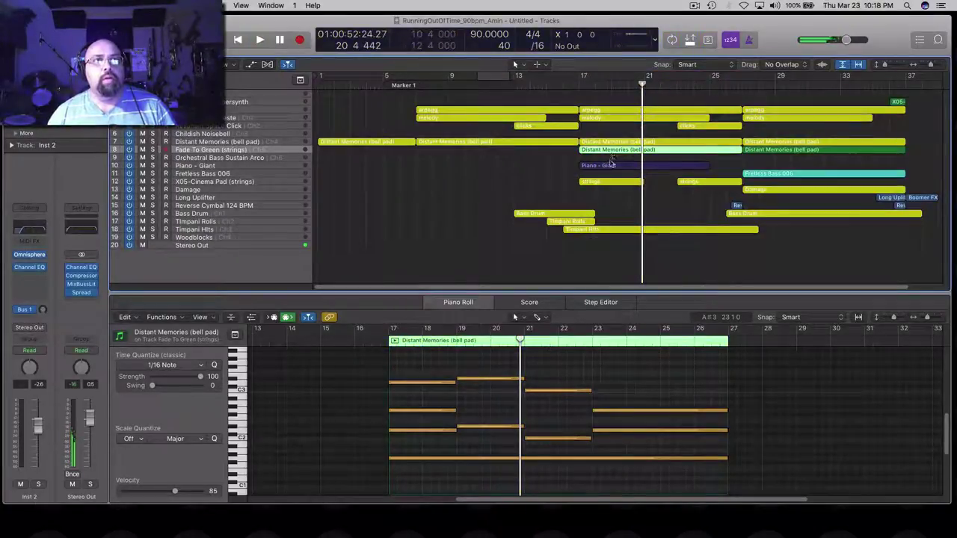
# - Copy the Distant Memories bell pad regions at bars 17 and 27 onto the Fade To Green (strings) track, replacing the existing regions there
pyautogui.click(246, 142)
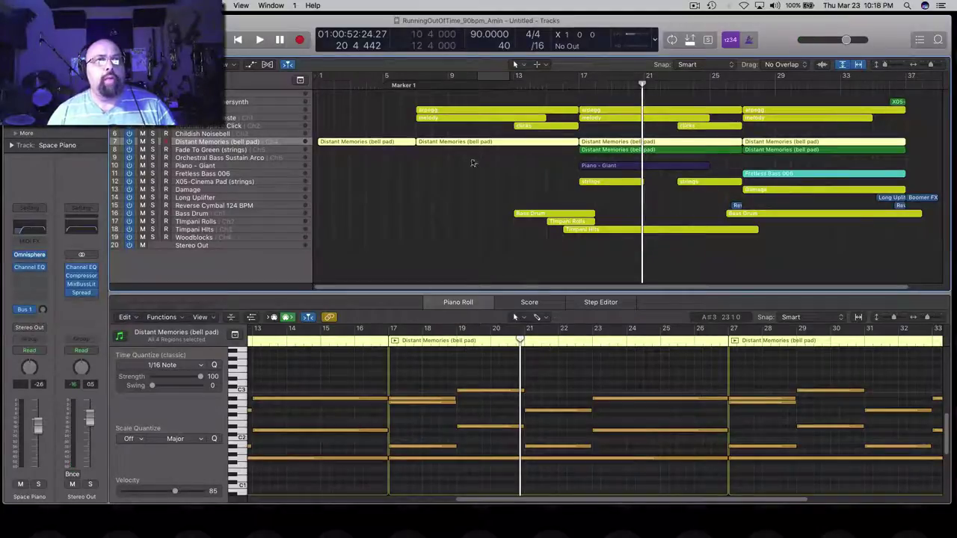
pyautogui.click(740, 159)
pyautogui.click(737, 150)
pyautogui.click(758, 150)
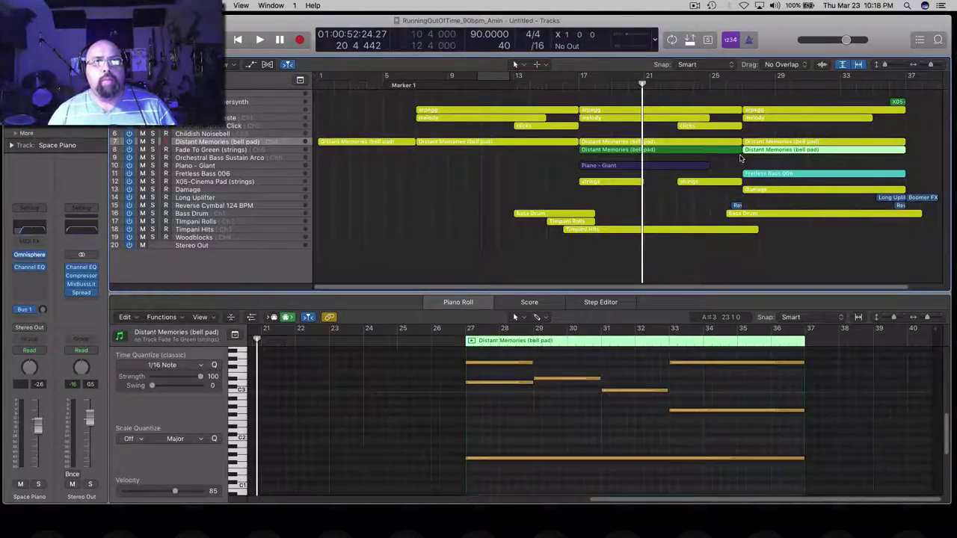
pyautogui.click(741, 159)
pyautogui.click(732, 143)
pyautogui.keyDown('shift'); pyautogui.click(756, 146); pyautogui.keyUp('shift')
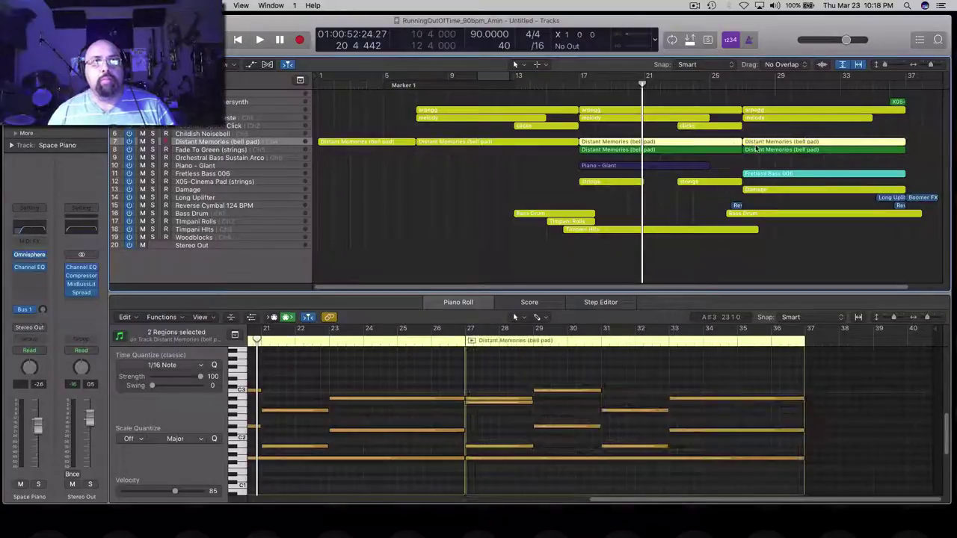
pyautogui.moveTo(759, 145); pyautogui.dragTo(758, 151)
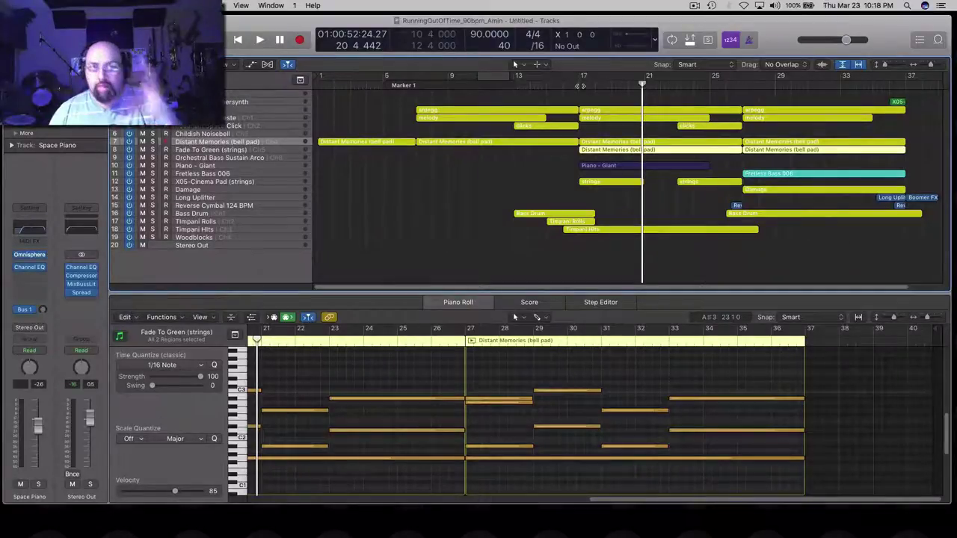
# - Play the arrangement from bar 17 to hear the replaced strings part, and return the playhead to bar 17
pyautogui.click(579, 85)
pyautogui.press('space')
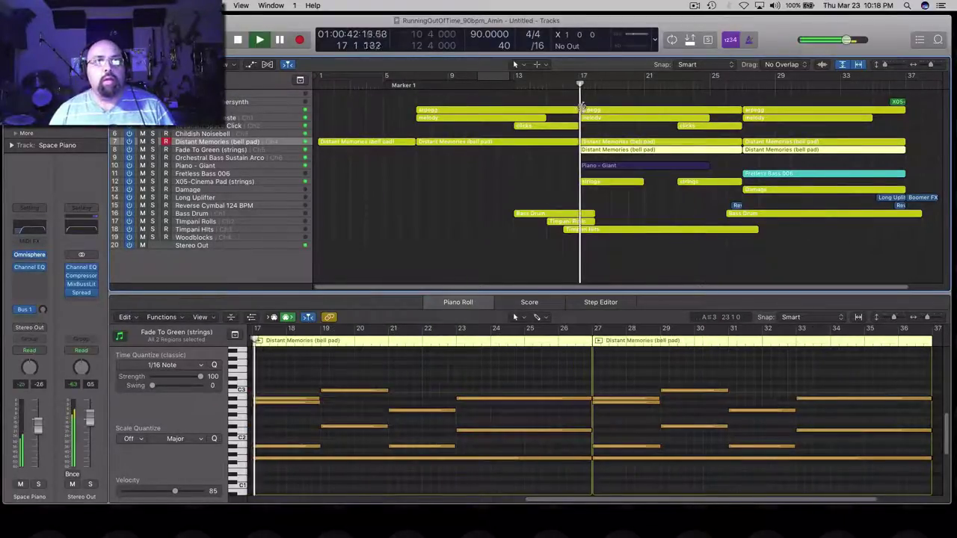
pyautogui.click(523, 247)
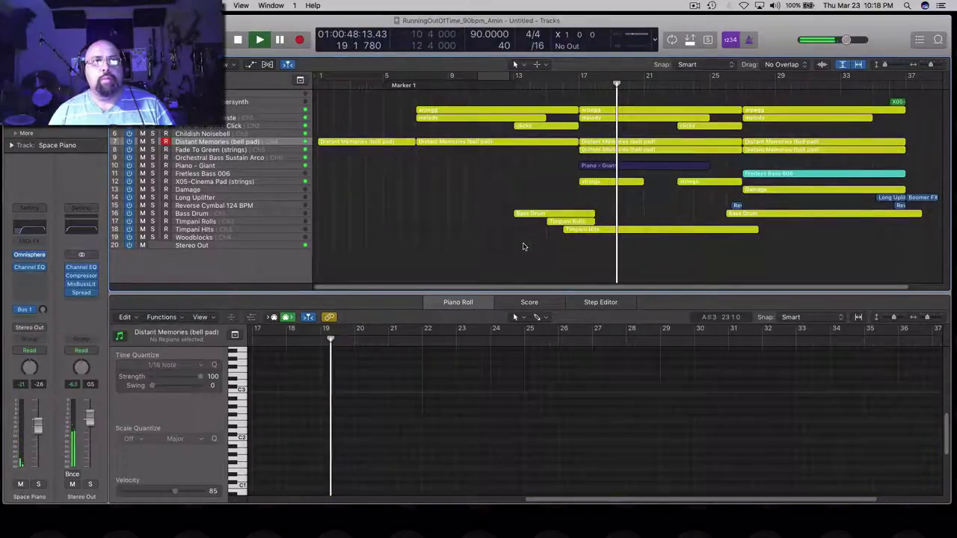
pyautogui.click(547, 192)
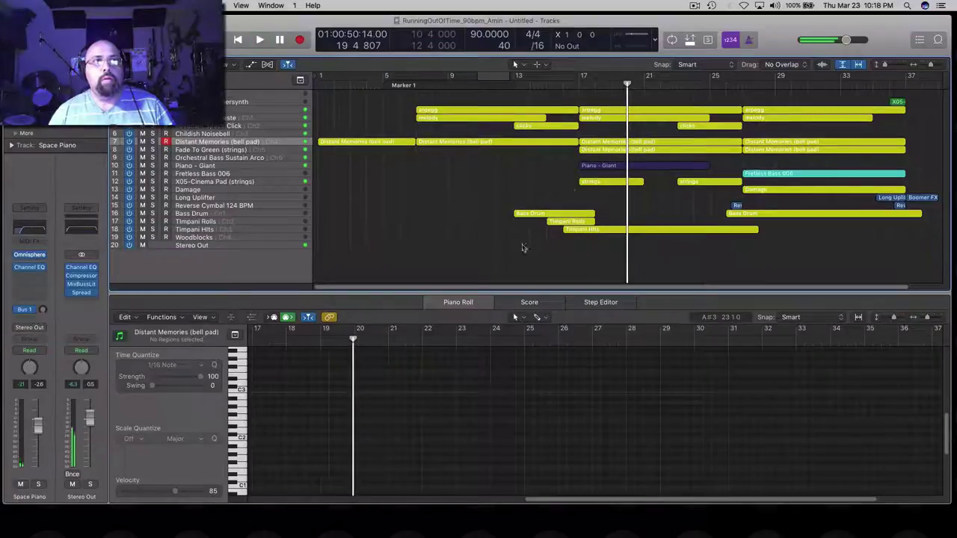
pyautogui.press('space')
pyautogui.press('space')
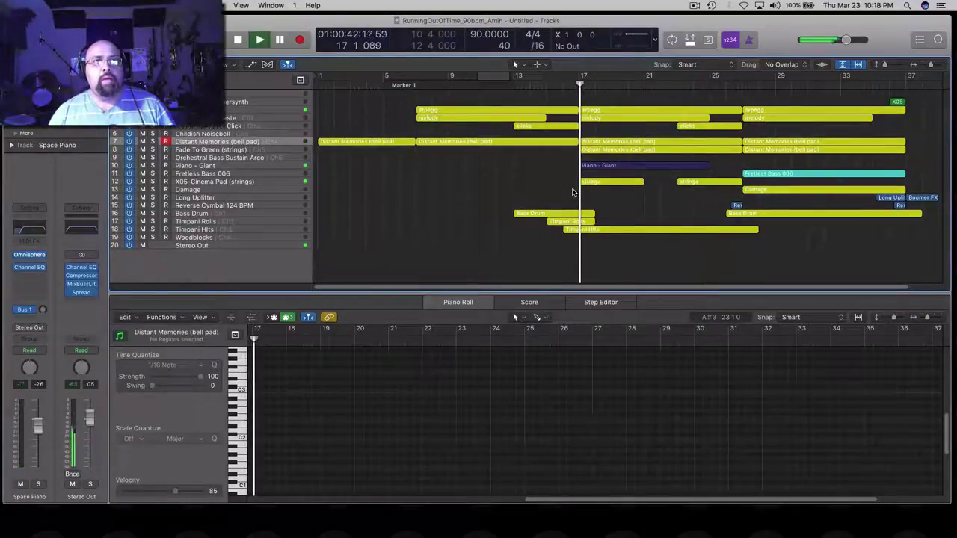
pyautogui.press('space')
pyautogui.click(578, 84)
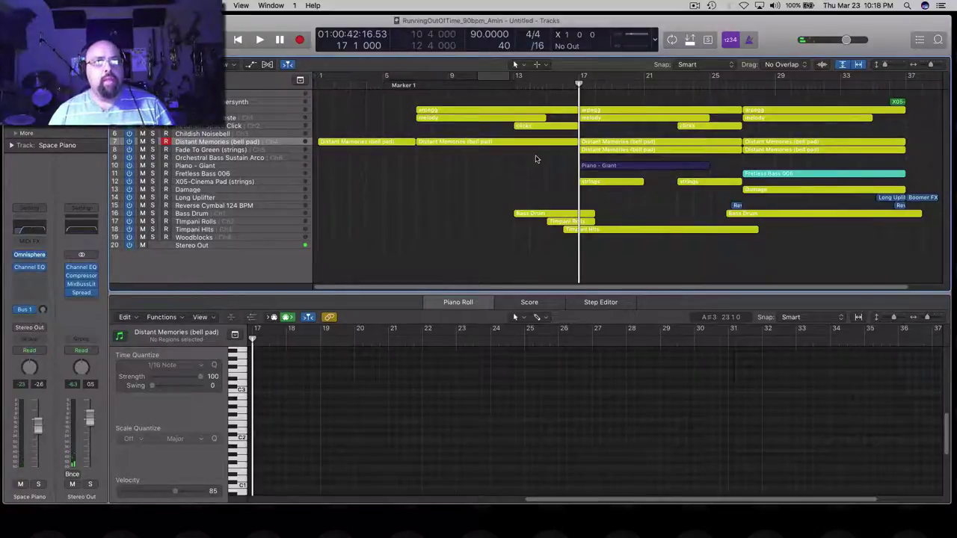
# - Audition the new Fade To Green (strings) region at bar 17 in solo, dismissing the synchronization error
pyautogui.click(665, 150)
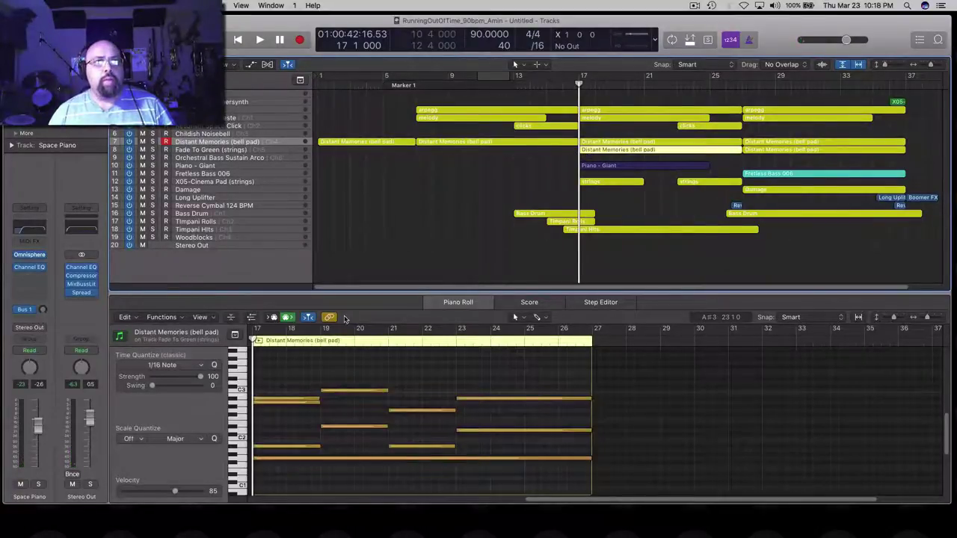
pyautogui.click(259, 341)
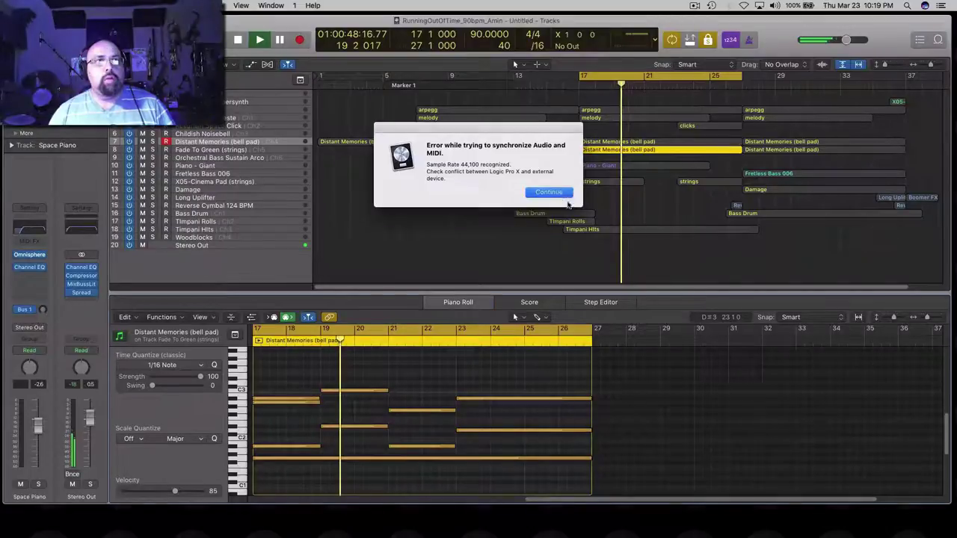
pyautogui.click(562, 194)
pyautogui.click(683, 267)
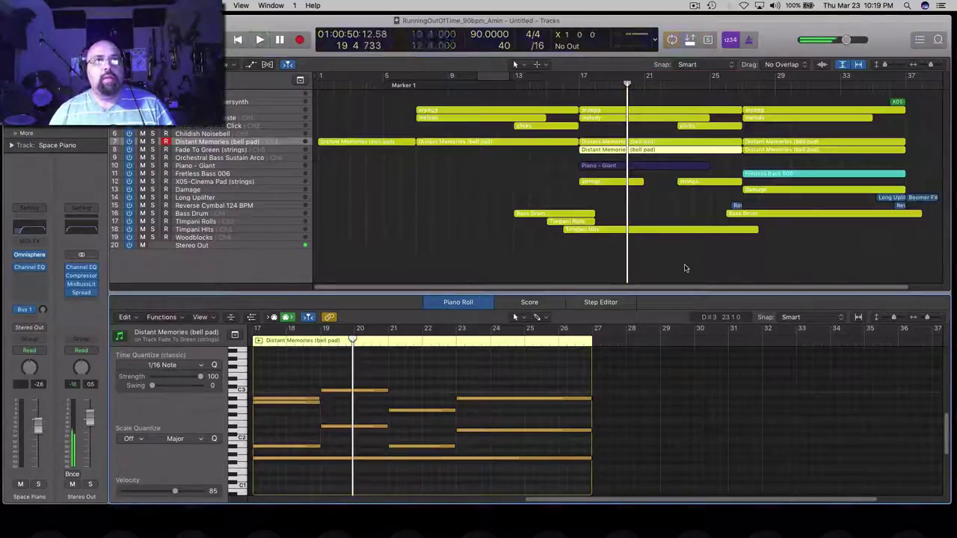
# - Delete the lower of the two adjacent upper notes at bars 27 and 17 in the Fade To Green (strings) regions
pyautogui.click(736, 153)
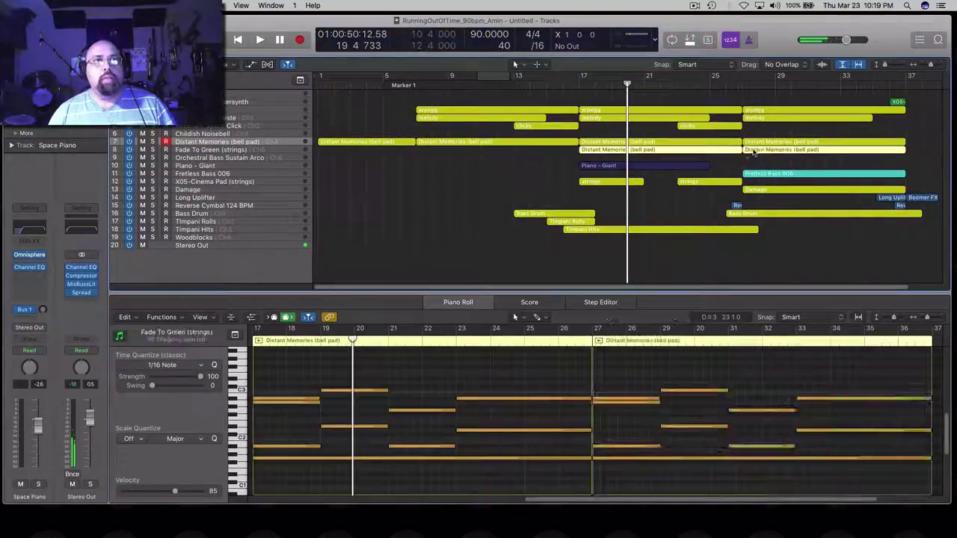
pyautogui.click(606, 407)
pyautogui.press('Delete')
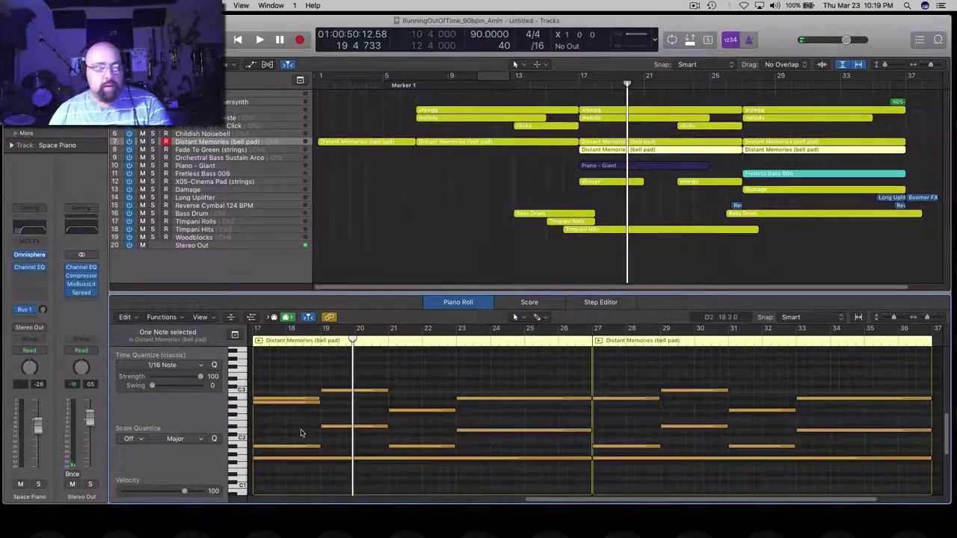
pyautogui.click(297, 402)
pyautogui.press('Delete')
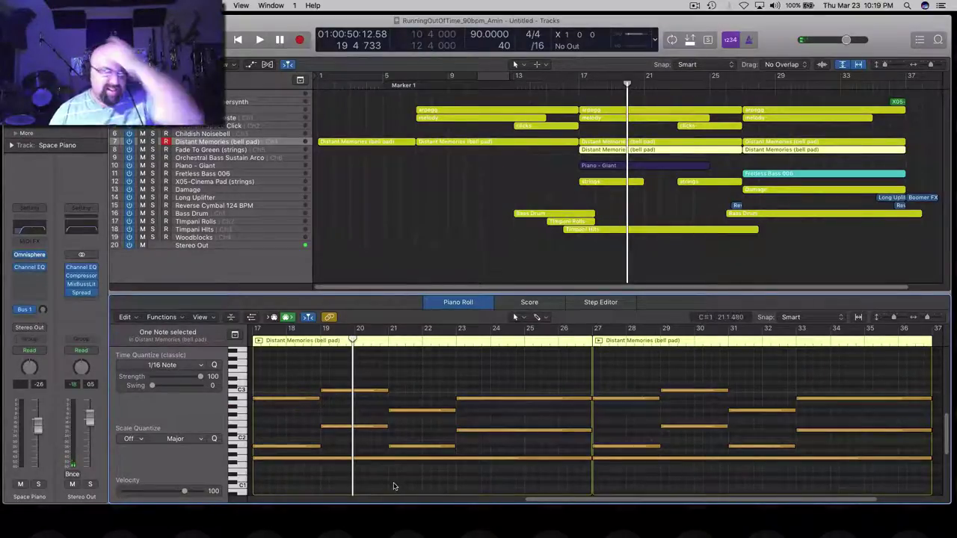
pyautogui.click(500, 239)
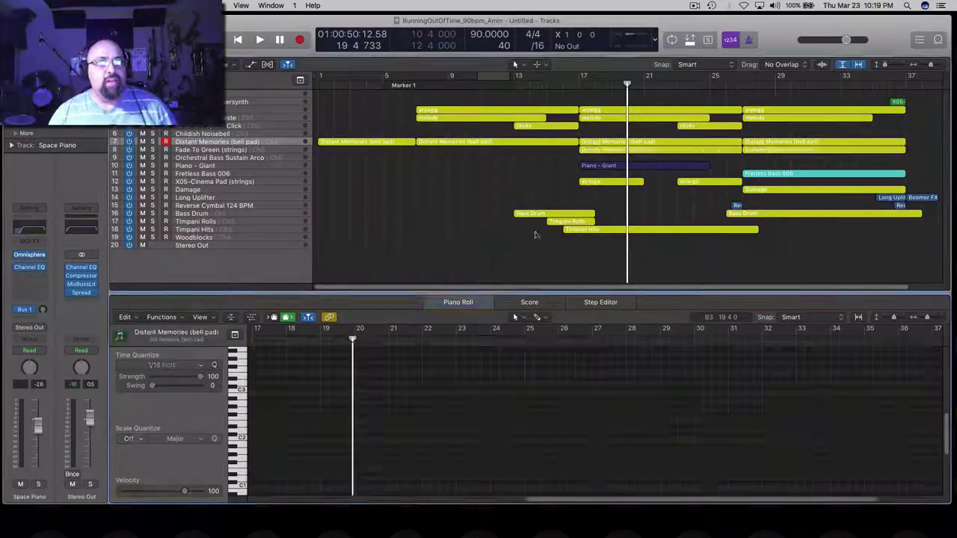
# - Compare the two Fade To Green (strings) regions and play the arrangement briefly from the one at bar 27
pyautogui.click(689, 150)
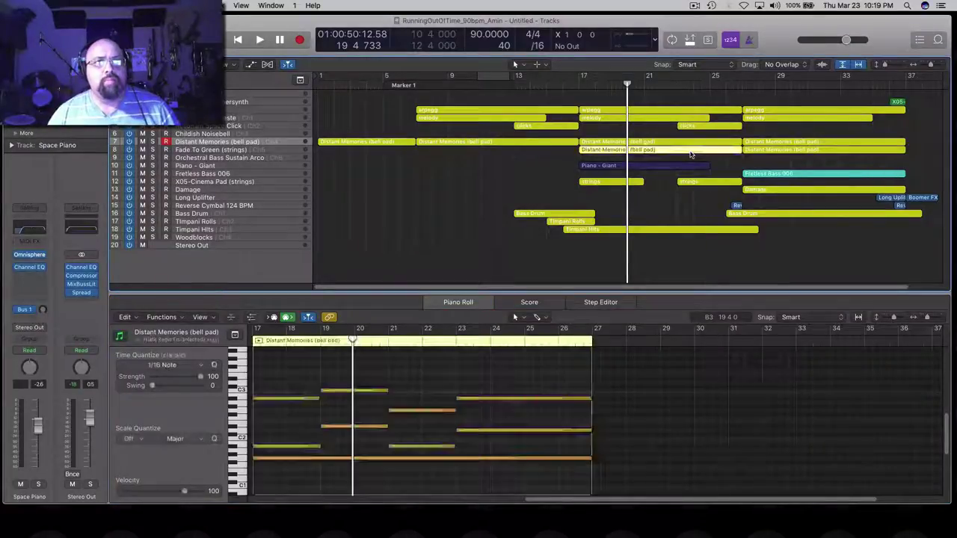
pyautogui.click(747, 151)
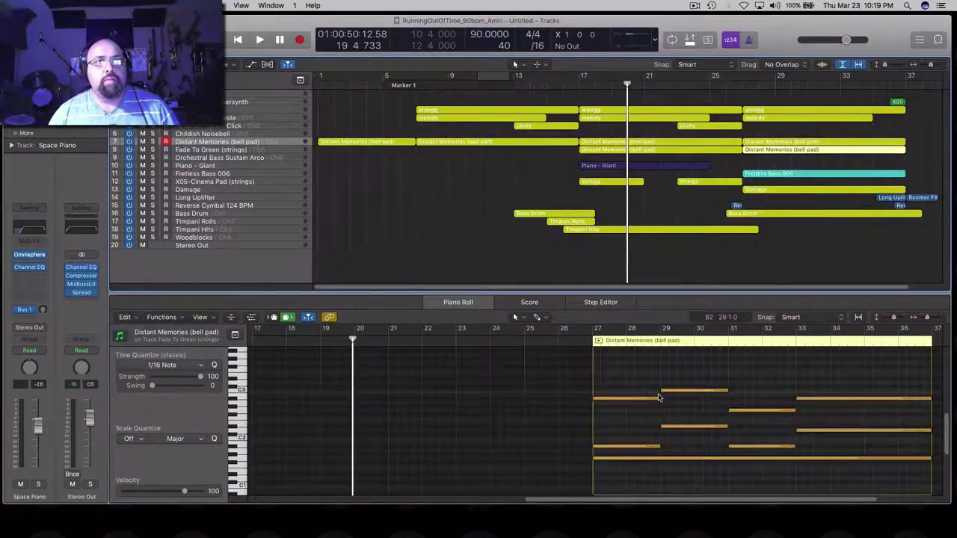
pyautogui.hotkey('shift', 'space')
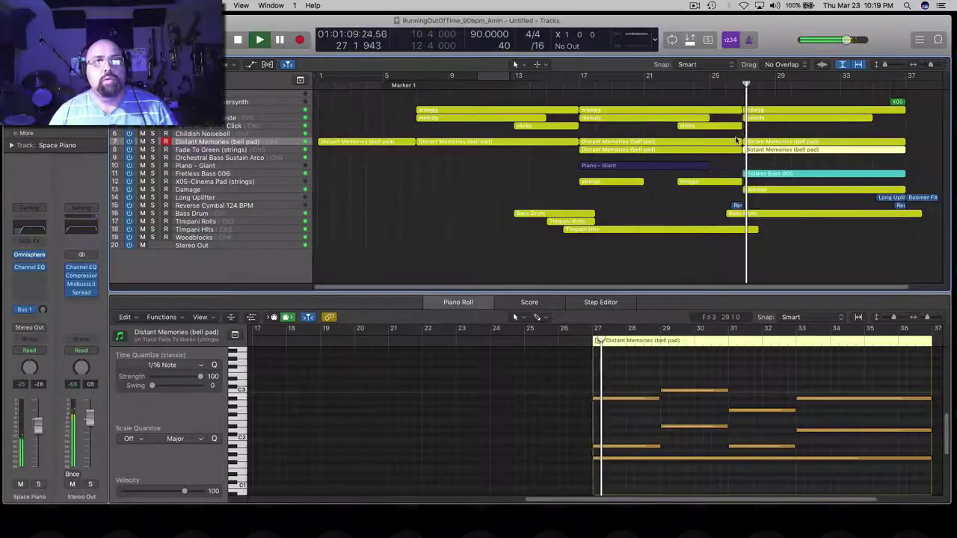
pyautogui.press('space')
# - Transpose all notes in the Fade To Green (strings) regions at bars 17 and 27 up 12 semitones
pyautogui.click(695, 152)
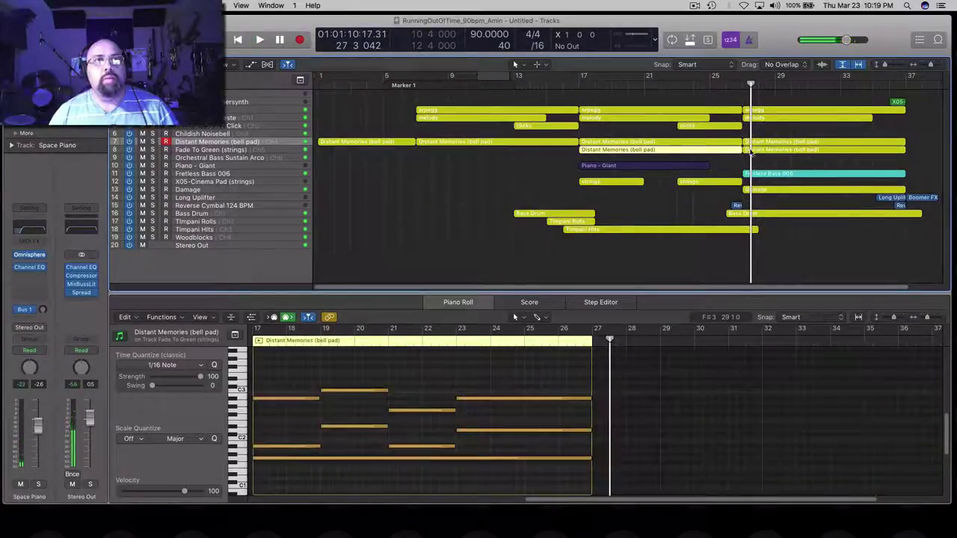
pyautogui.keyDown('shift'); pyautogui.click(749, 151); pyautogui.keyUp('shift')
pyautogui.click(513, 373)
pyautogui.press('super+a')
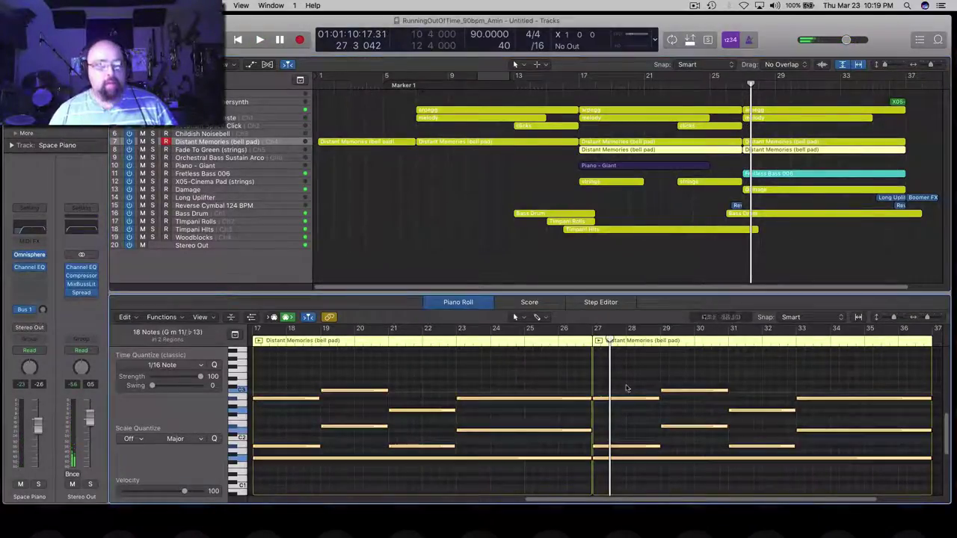
pyautogui.rightClick(634, 404)
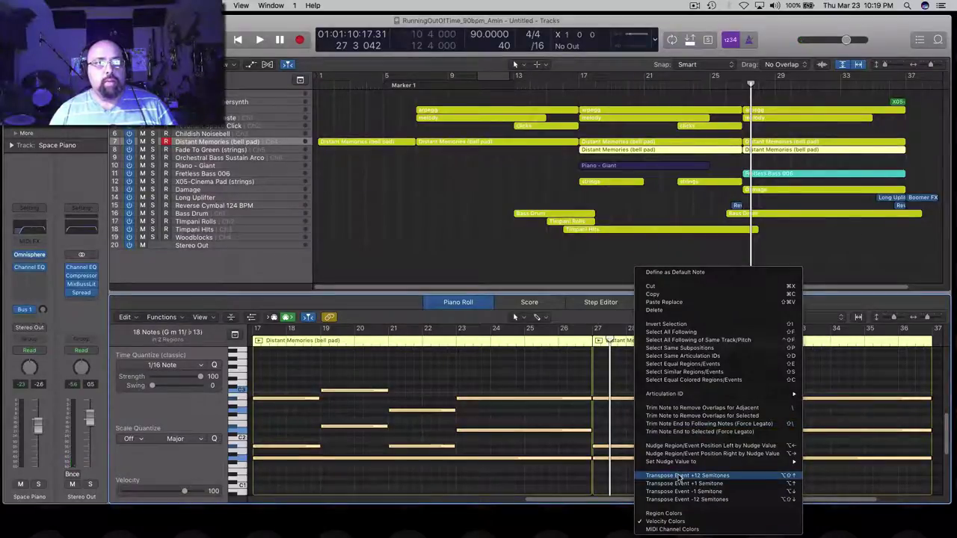
pyautogui.click(679, 478)
pyautogui.click(678, 278)
# - Play the arrangement from bar 17 to hear the transposed strings, and return the playhead to bar 17
pyautogui.click(581, 81)
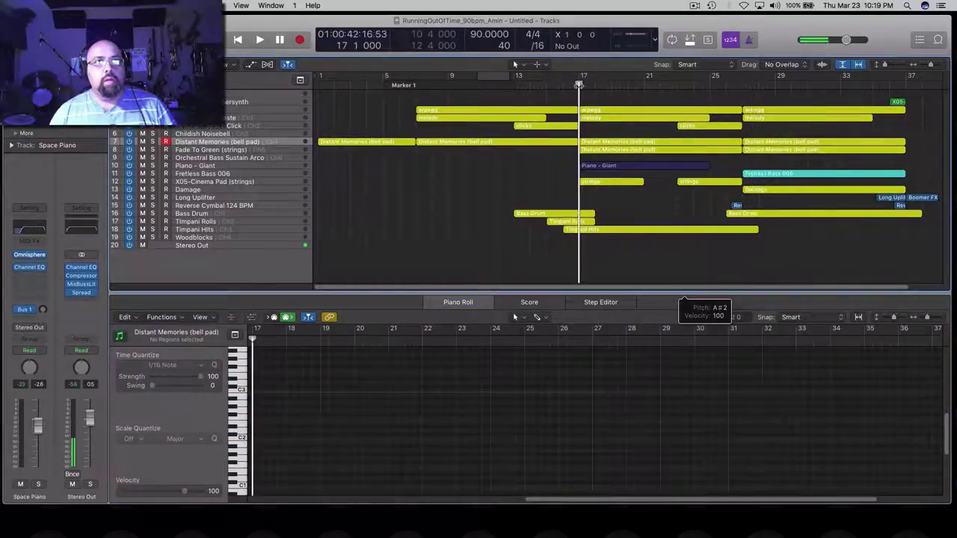
pyautogui.press('space')
pyautogui.press('space')
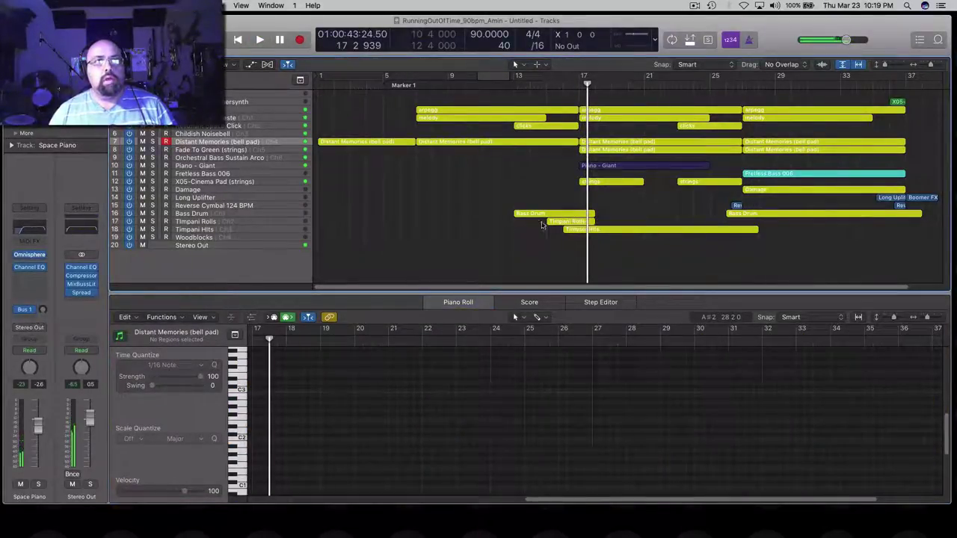
pyautogui.click(582, 81)
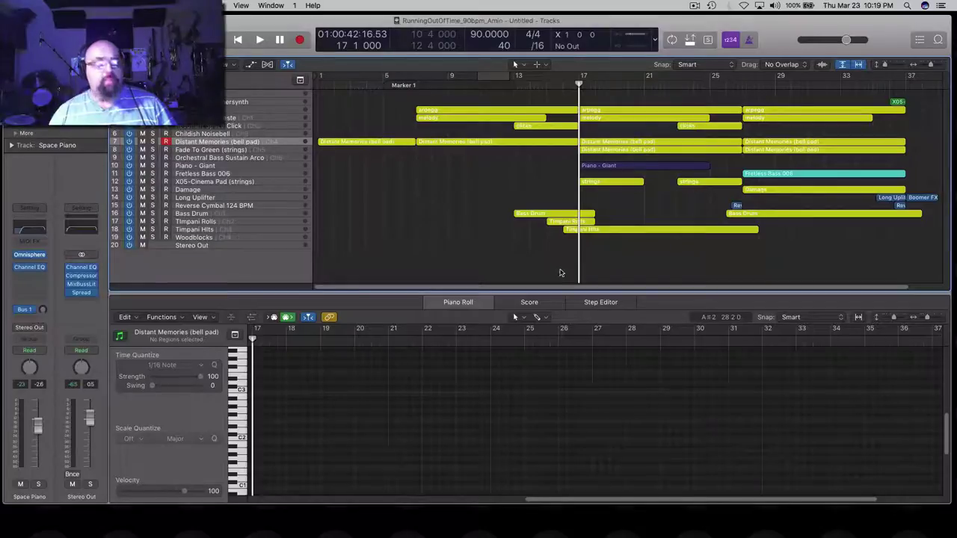
# - Dismiss the problem report and reopen the RunningOutOfTime_90bpm_Amin project, closing the default project
pyautogui.press('super+w')
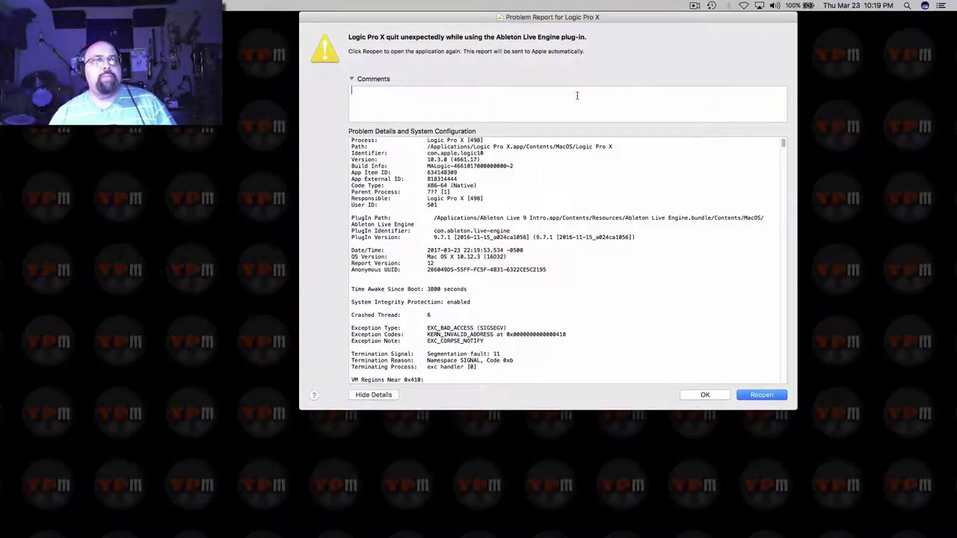
pyautogui.click(705, 395)
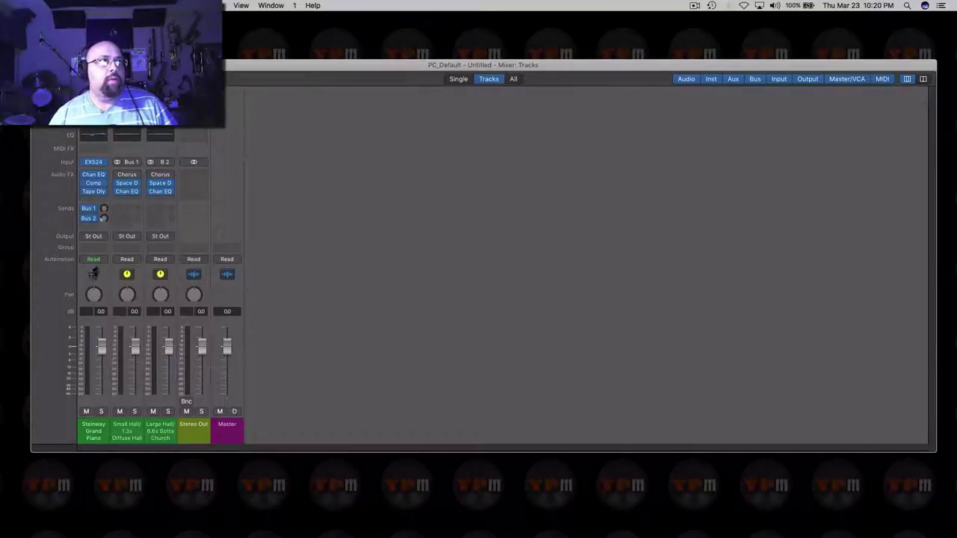
pyautogui.click(81, 5)
pyautogui.moveTo(172, 45)
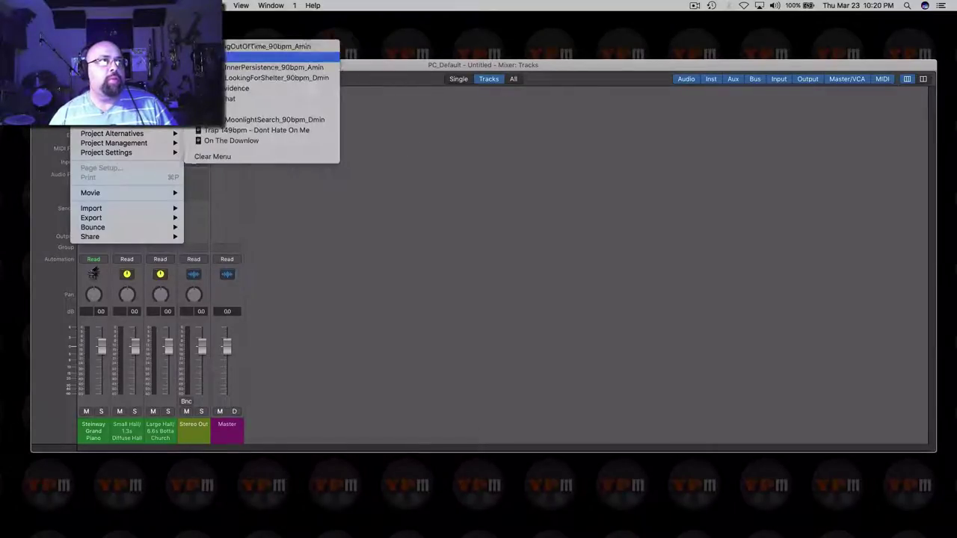
pyautogui.click(233, 48)
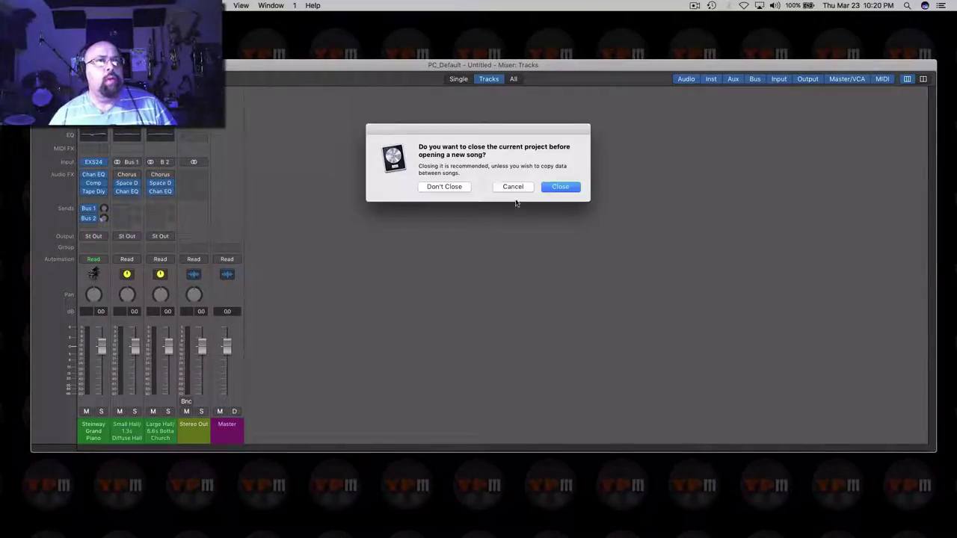
pyautogui.click(559, 190)
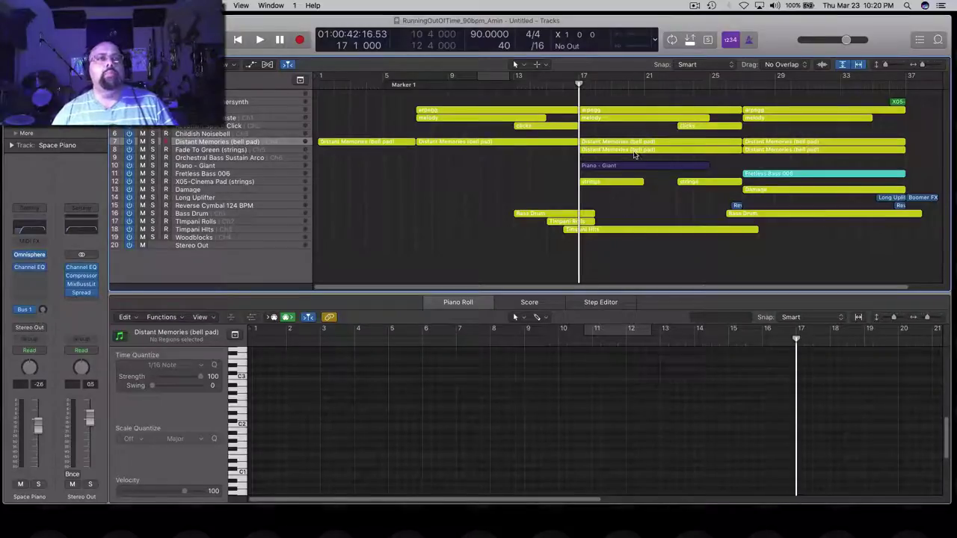
# - Play from bar 17 while checking the notes of the Fade To Green (strings) region in the Piano Roll
pyautogui.click(635, 152)
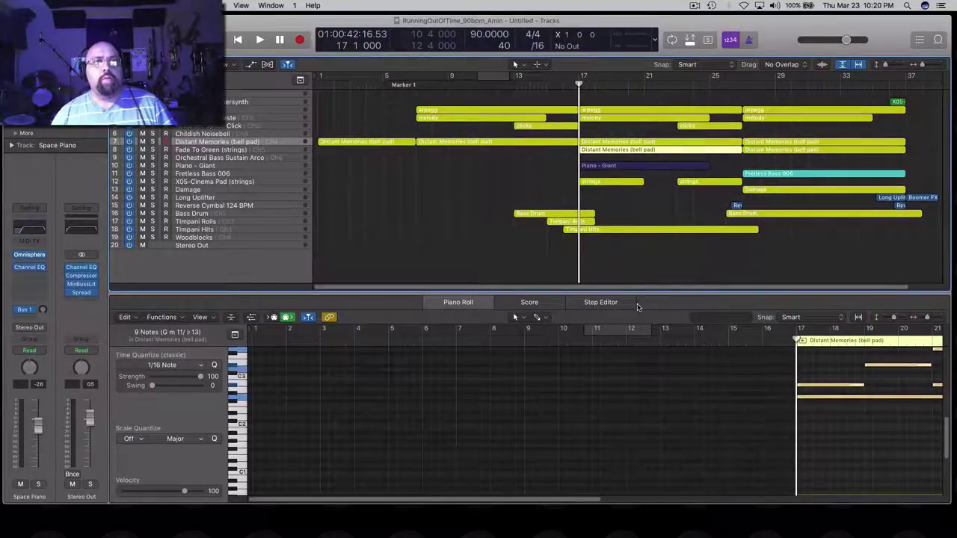
pyautogui.press('space')
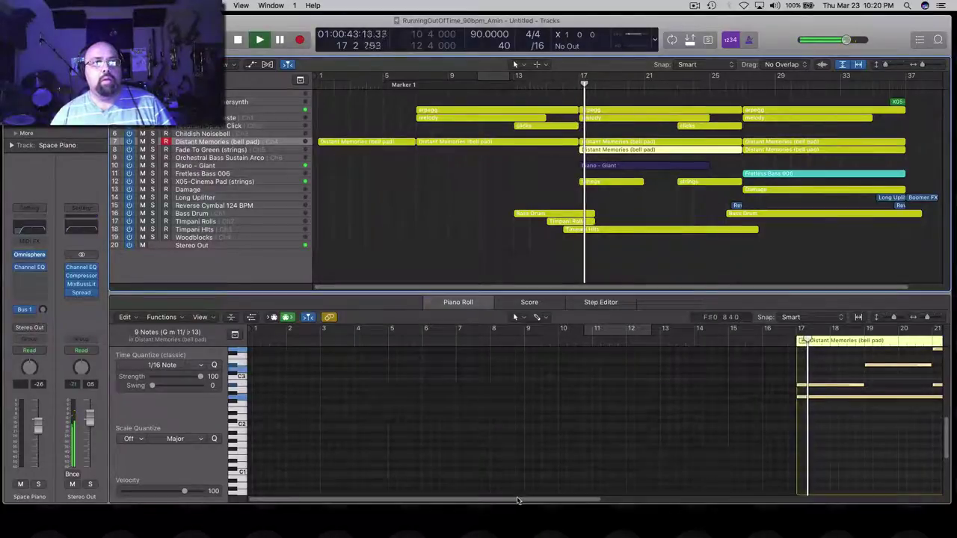
pyautogui.moveTo(518, 500); pyautogui.dragTo(731, 500)
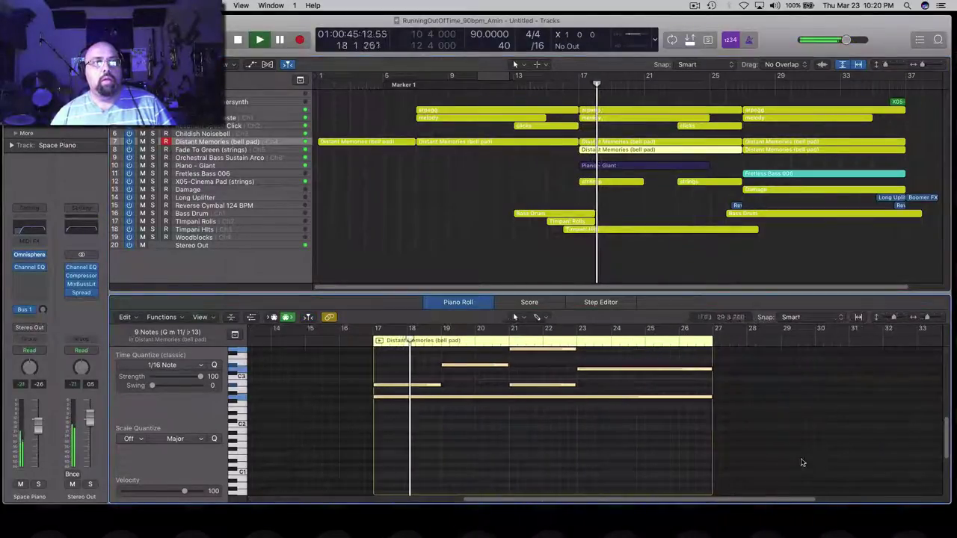
pyautogui.scroll(3, 788, 419)
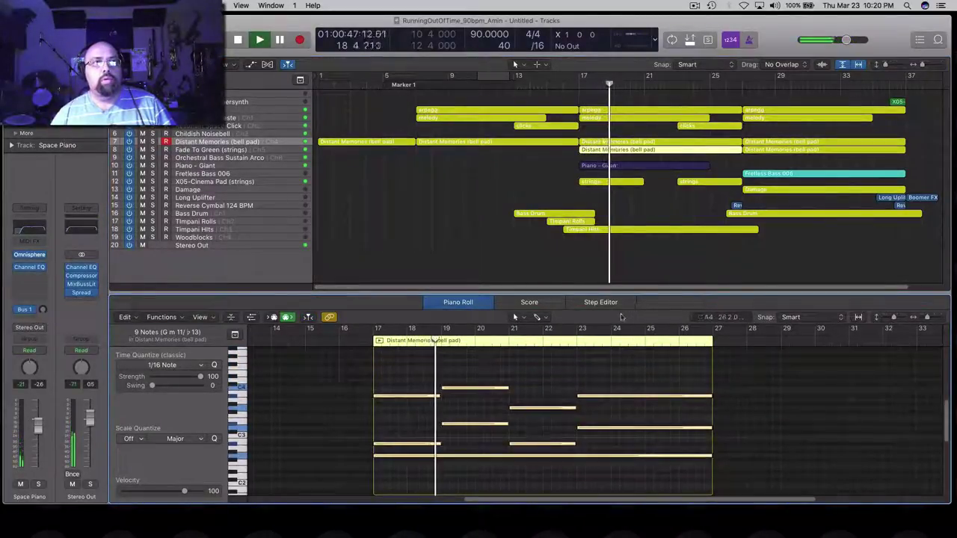
pyautogui.click(575, 272)
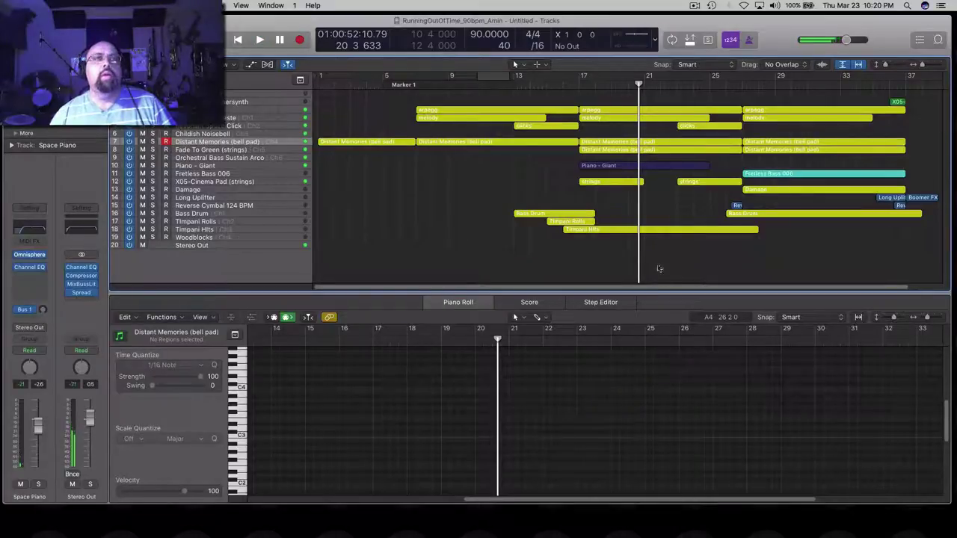
# - Audition the Piano - Giant region at bar 17 in solo, and deselect it after playback
pyautogui.click(624, 166)
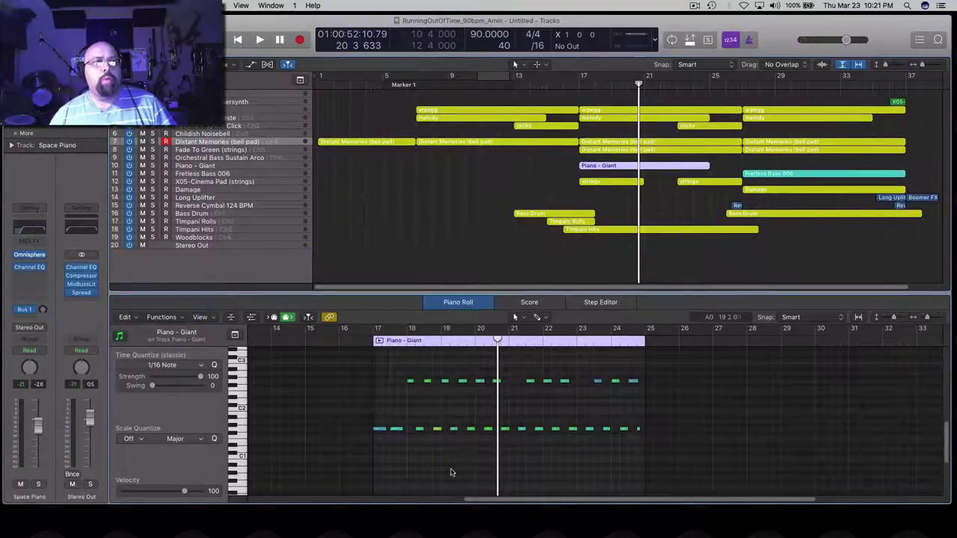
pyautogui.click(378, 341)
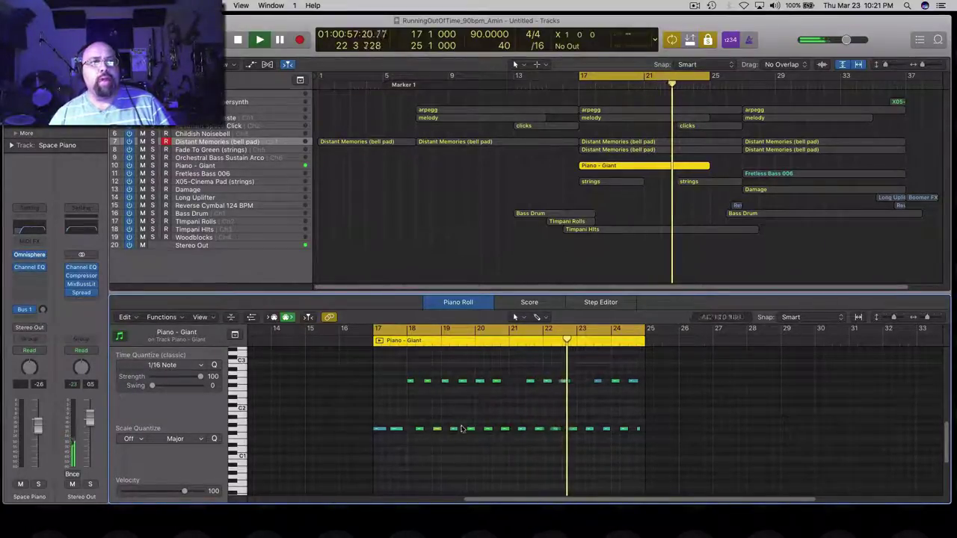
pyautogui.press('space')
pyautogui.click(620, 274)
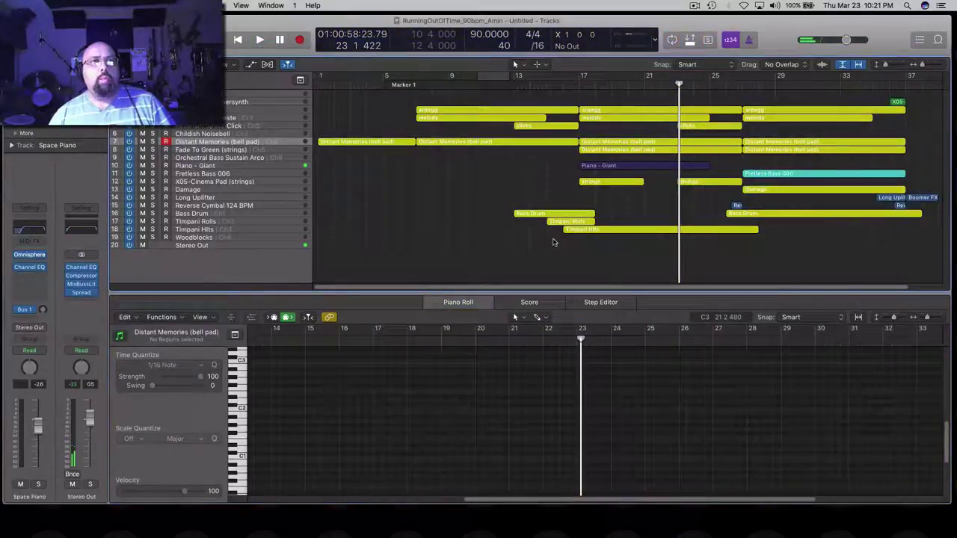
# - Delete the X01-Kick Kit track together with its automation data
pyautogui.click(269, 92)
pyautogui.press('super+BackSpace')
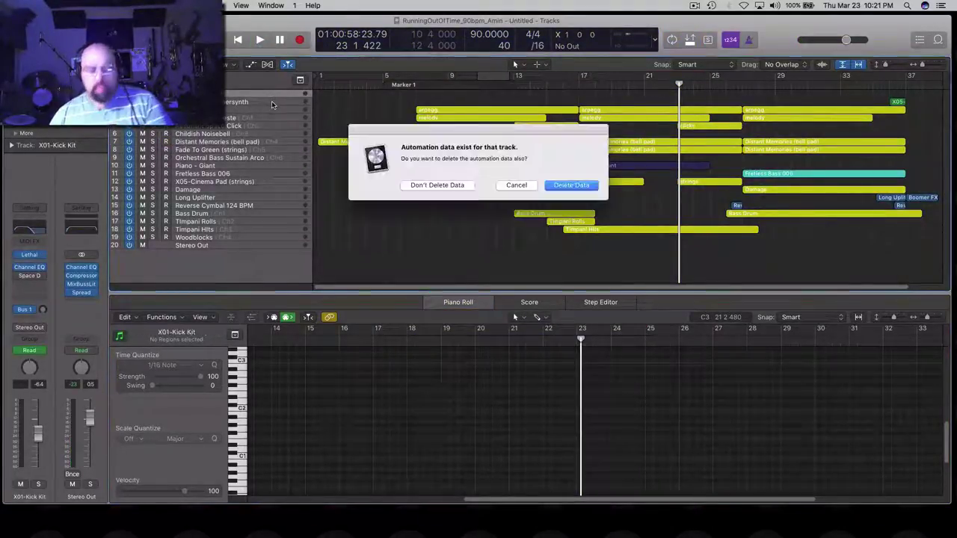
pyautogui.click(590, 189)
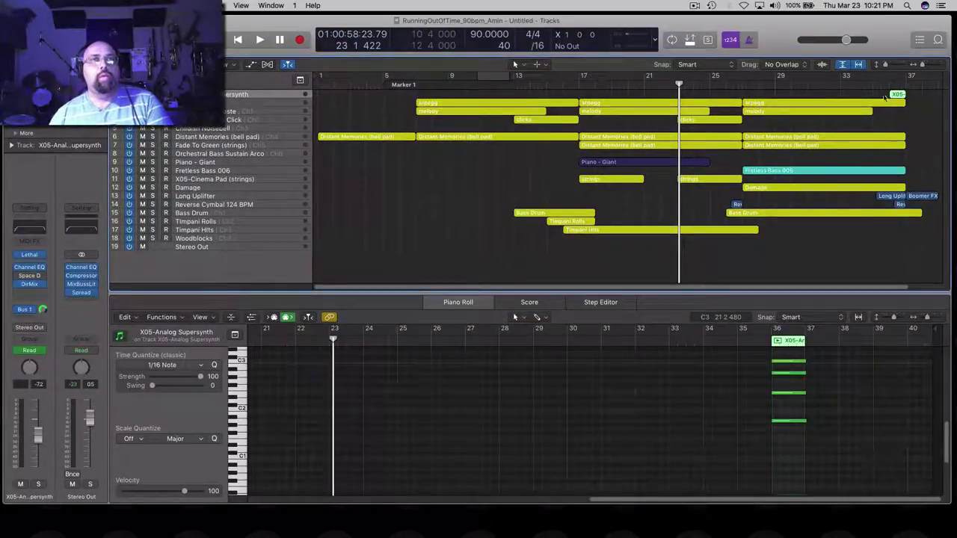
pyautogui.click(844, 67)
pyautogui.click(843, 67)
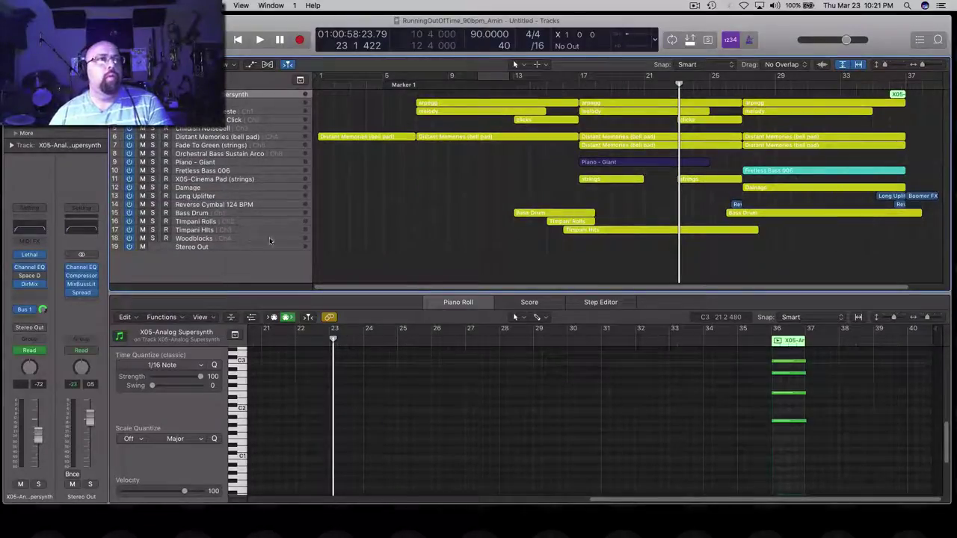
pyautogui.click(219, 188)
pyautogui.click(220, 197)
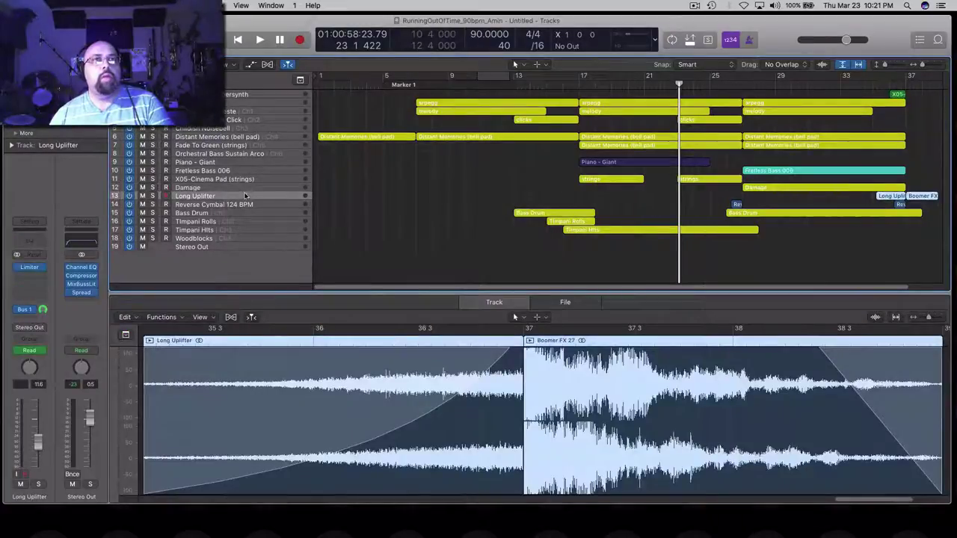
# - Delete the empty Orchestral Bass Sustain Arco and Childish Noisebell tracks
pyautogui.click(260, 154)
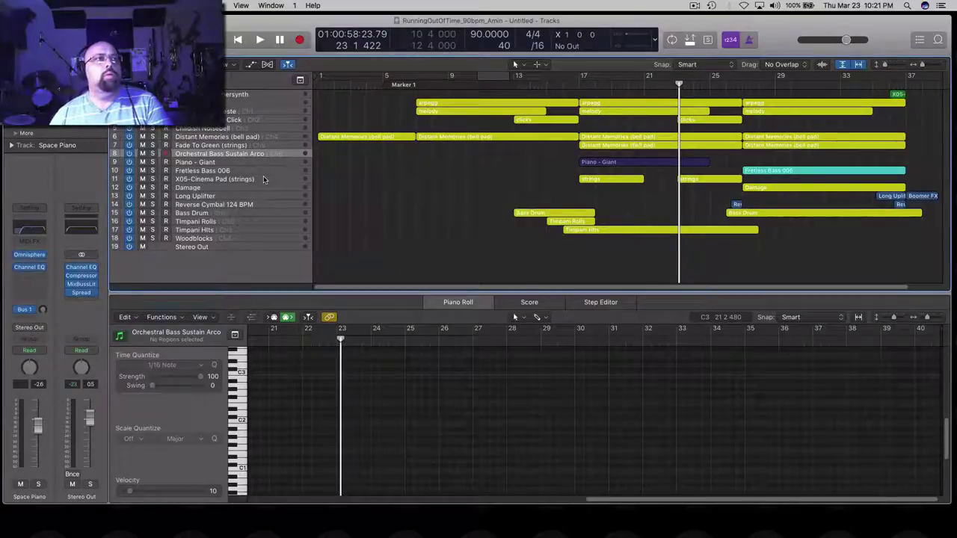
pyautogui.press('super+BackSpace')
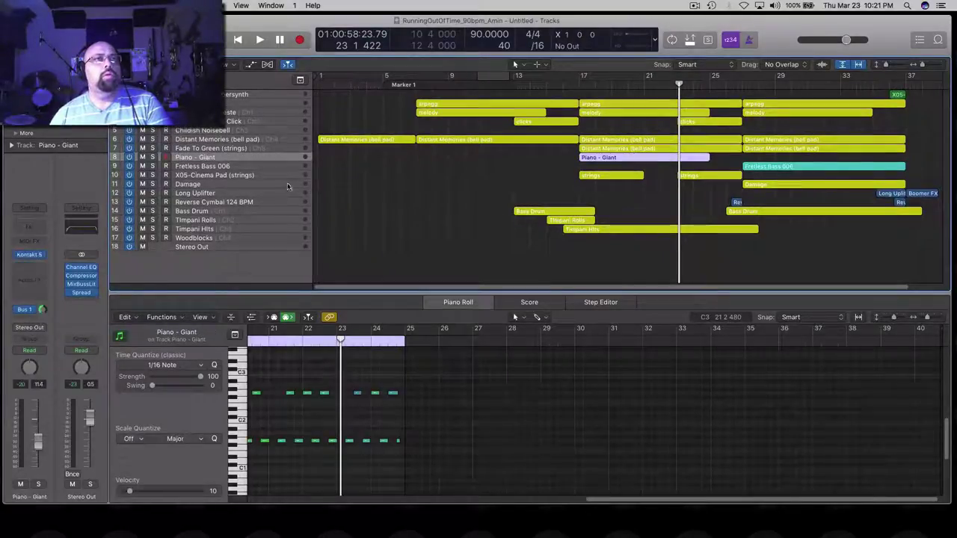
pyautogui.click(259, 131)
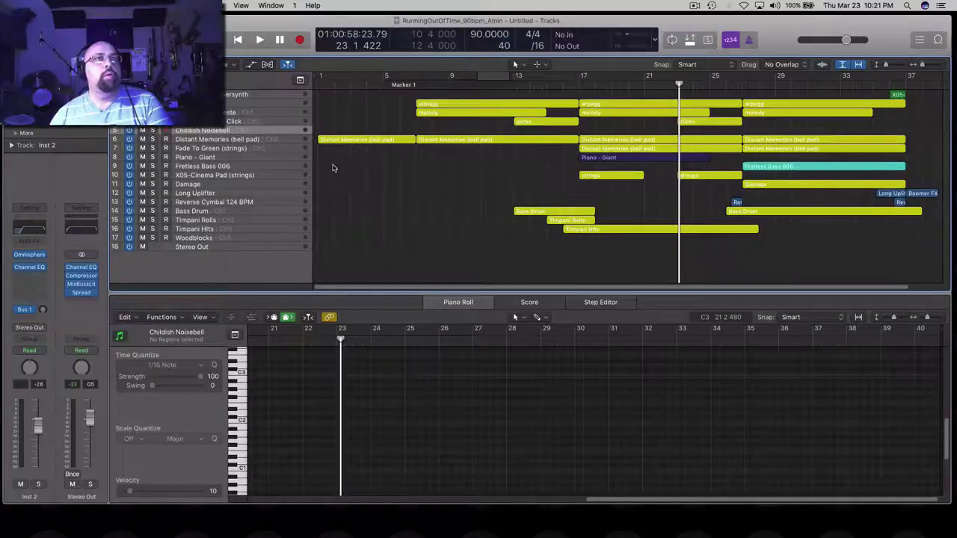
pyautogui.press('super+BackSpace')
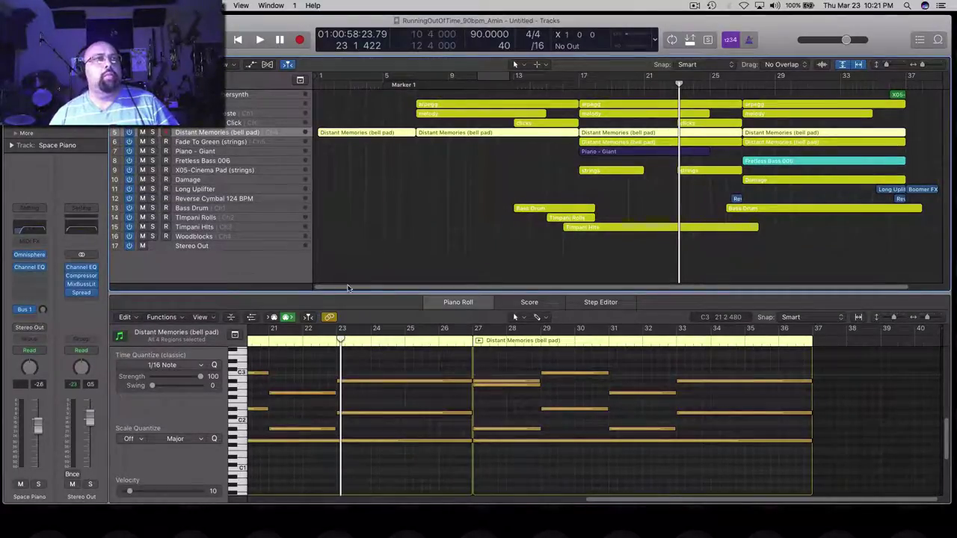
pyautogui.click(542, 264)
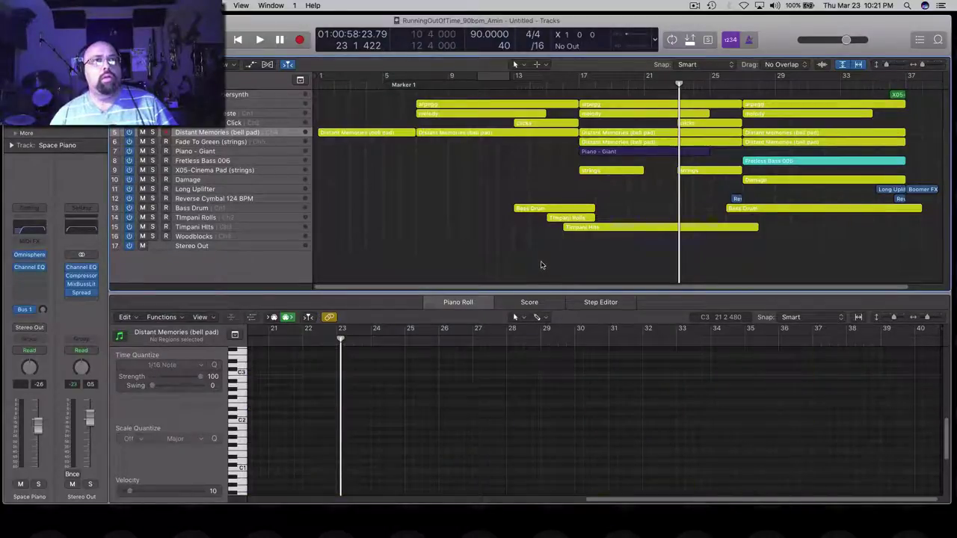
# - Audition the Piano - Giant region in solo again and select the low note late in bar 18
pyautogui.click(650, 156)
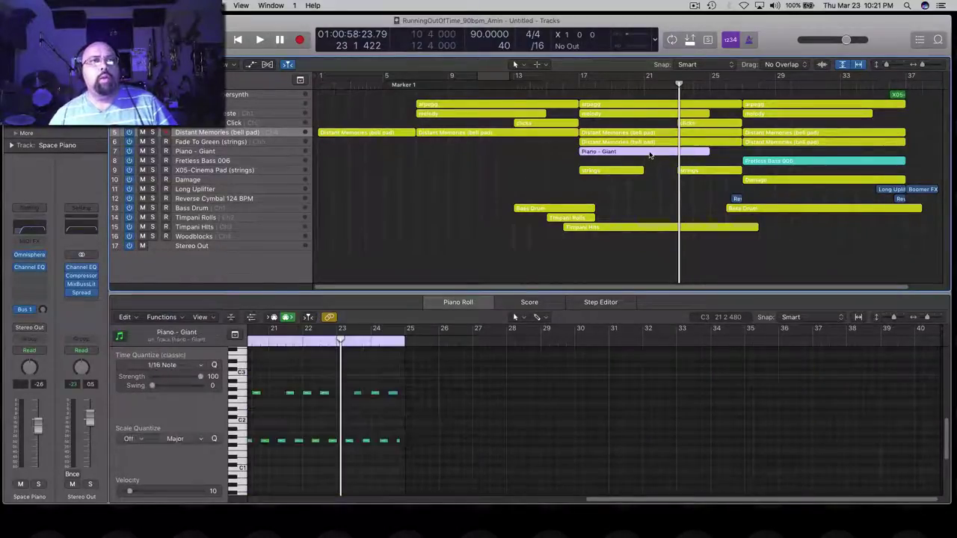
pyautogui.moveTo(611, 502); pyautogui.dragTo(503, 506)
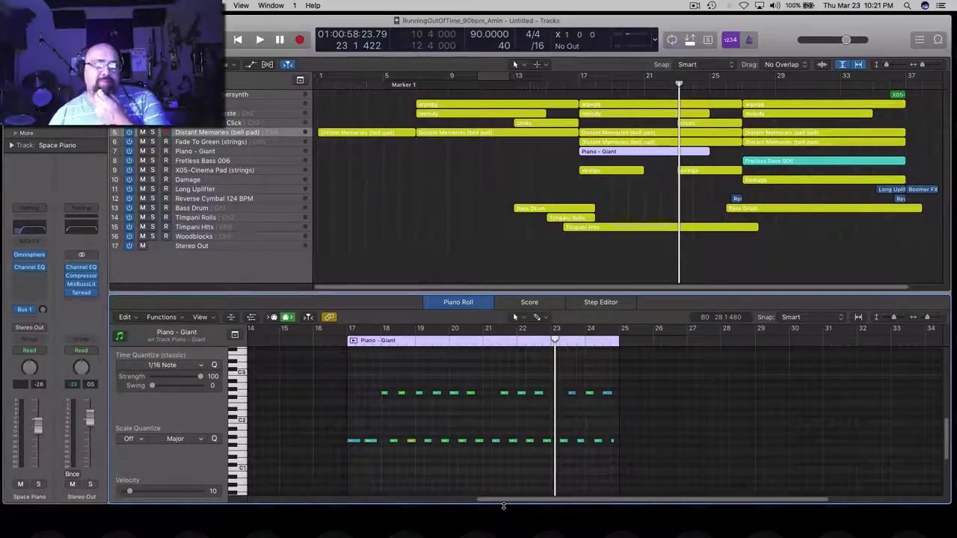
pyautogui.click(352, 341)
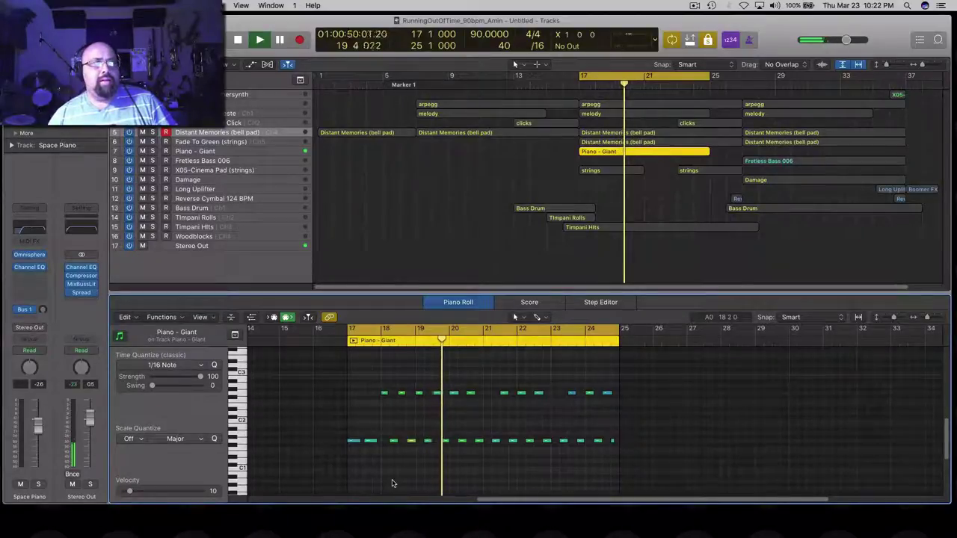
pyautogui.press('space')
pyautogui.click(410, 441)
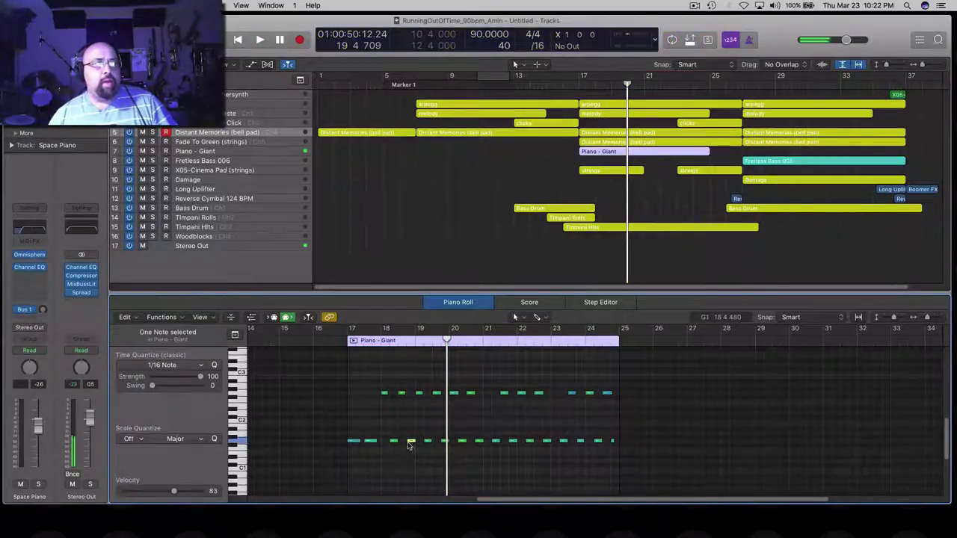
# - Set the velocity of the selected low note late in bar 18 to 65 and audition the Piano - Giant region in solo
pyautogui.moveTo(169, 495); pyautogui.dragTo(164, 492)
pyautogui.click(417, 426)
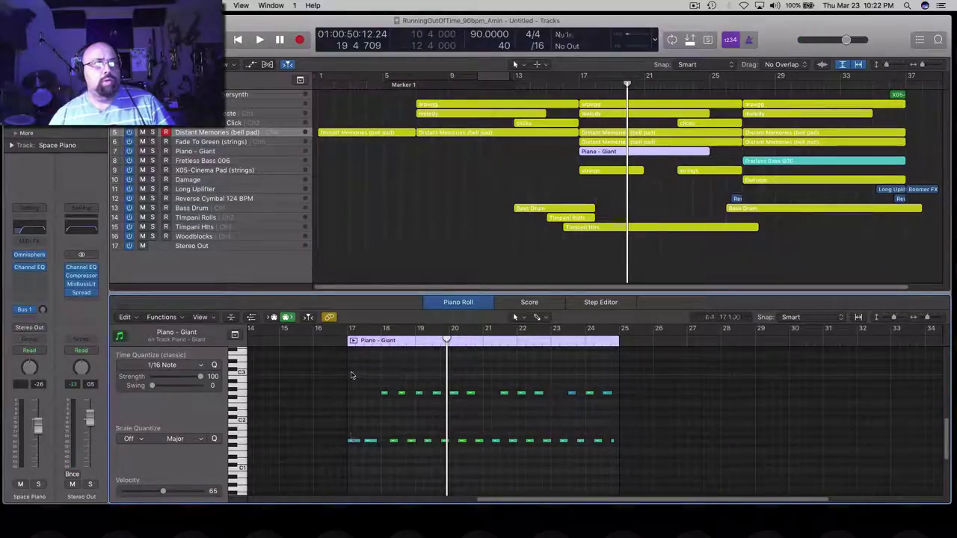
pyautogui.click(353, 341)
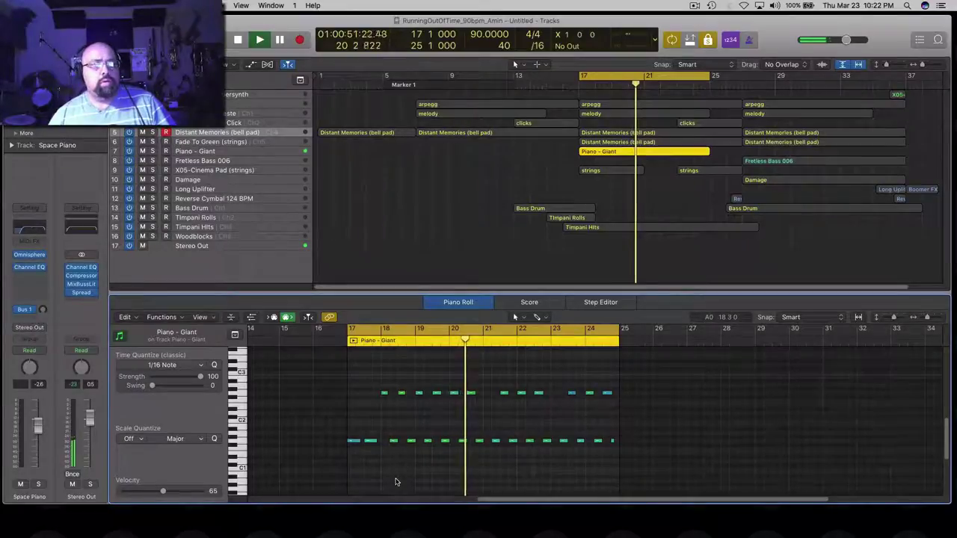
pyautogui.hotkey('alt', 's')
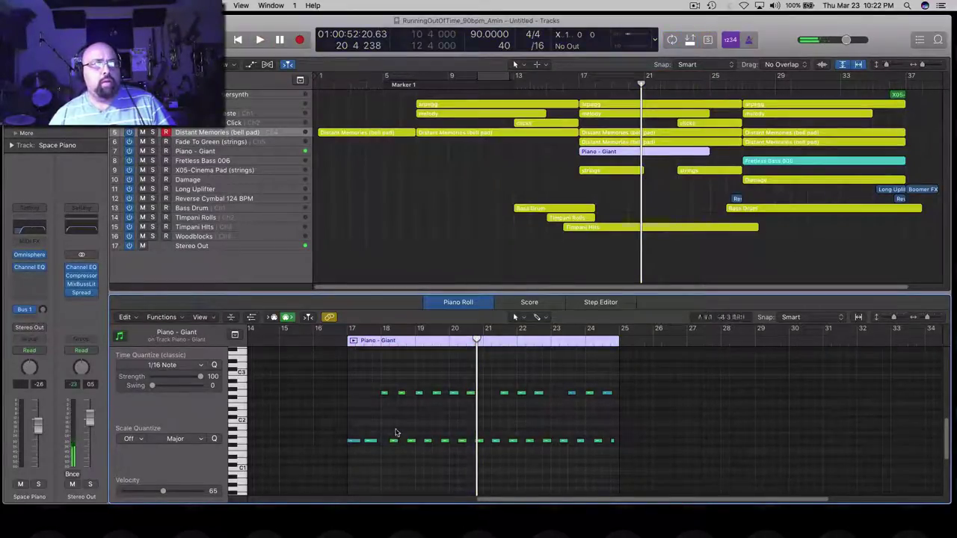
# - Move the 14 low notes of the Piano - Giant region from bar 18 onward one beat earlier
pyautogui.moveTo(377, 374); pyautogui.dragTo(611, 411)
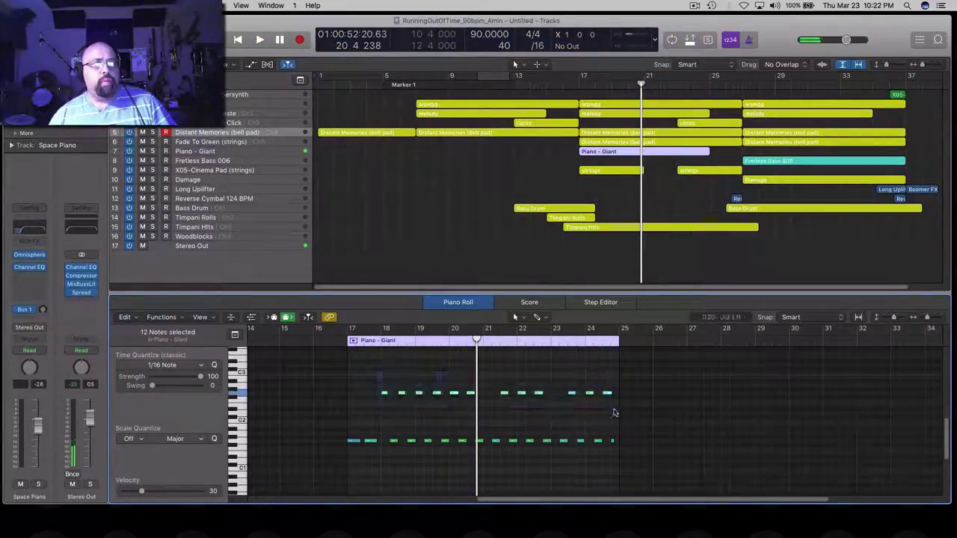
pyautogui.click(387, 430)
pyautogui.moveTo(387, 430); pyautogui.dragTo(602, 456)
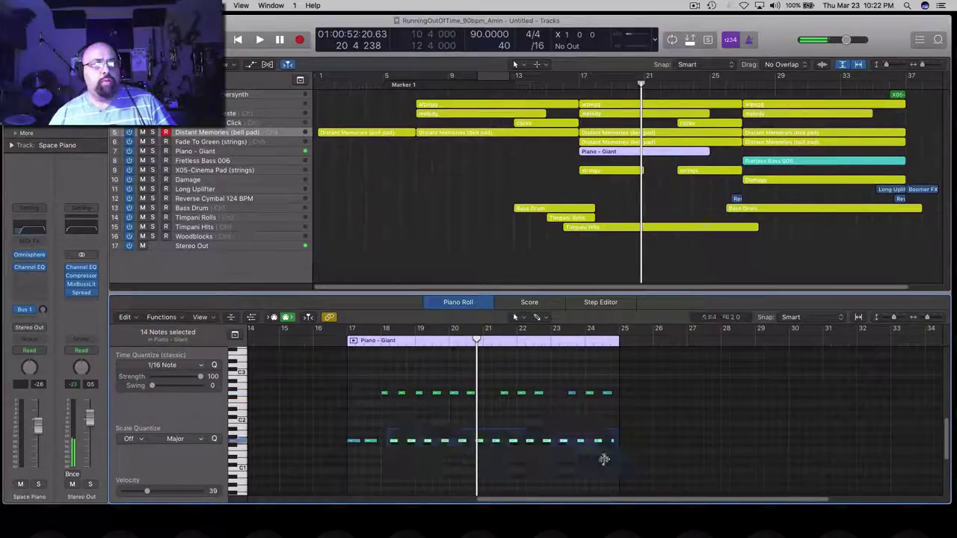
pyautogui.moveTo(394, 443); pyautogui.dragTo(385, 442)
# - Shift the 12 upper Piano - Giant notes one beat later and down to D2, and audition the region in solo
pyautogui.moveTo(371, 384); pyautogui.dragTo(624, 410)
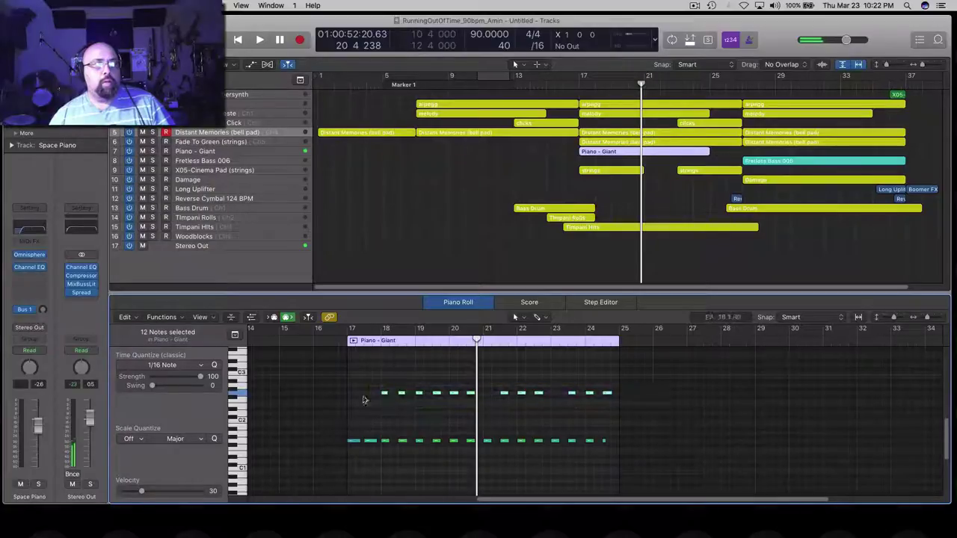
pyautogui.moveTo(385, 396)
pyautogui.mouseDown()
pyautogui.moveTo(393, 423)
pyautogui.moveTo(391, 413)
pyautogui.mouseUp()
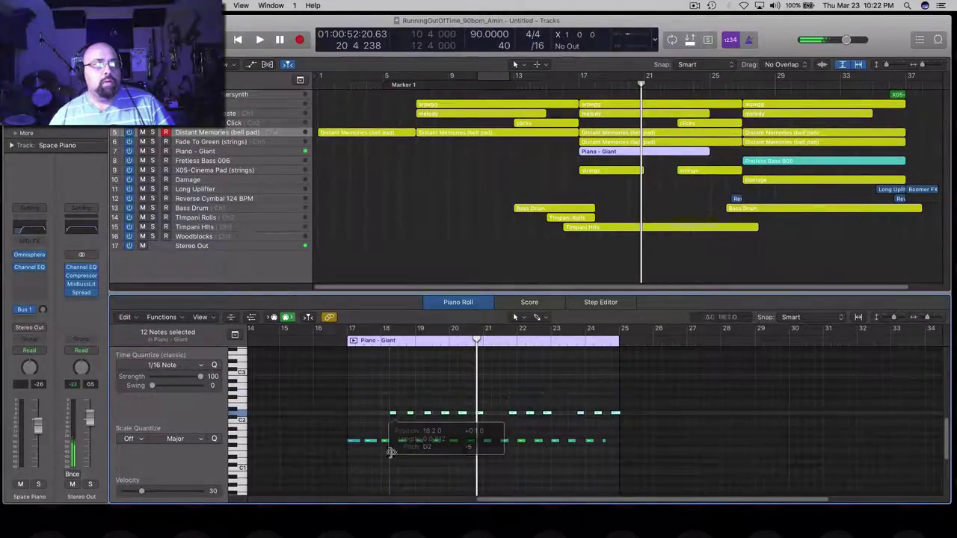
pyautogui.click(354, 341)
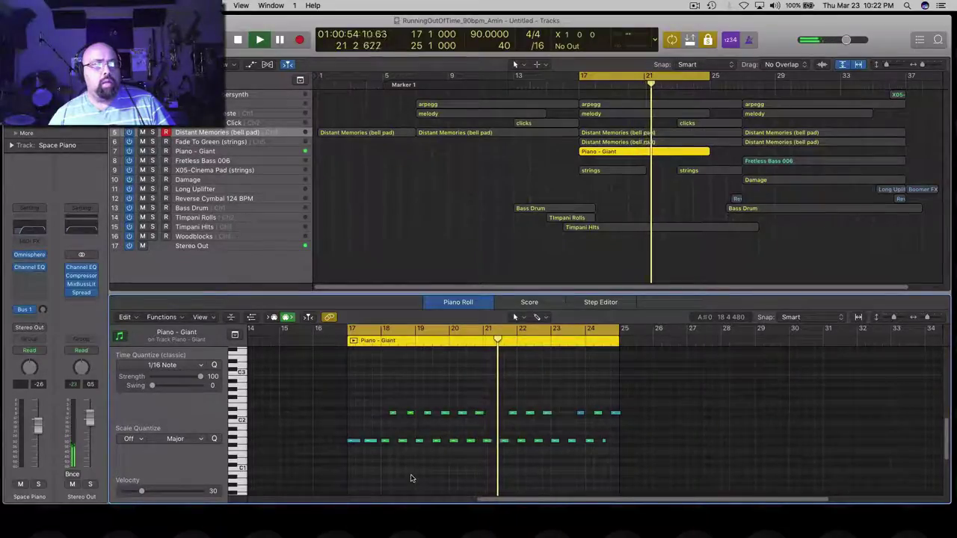
pyautogui.press('space')
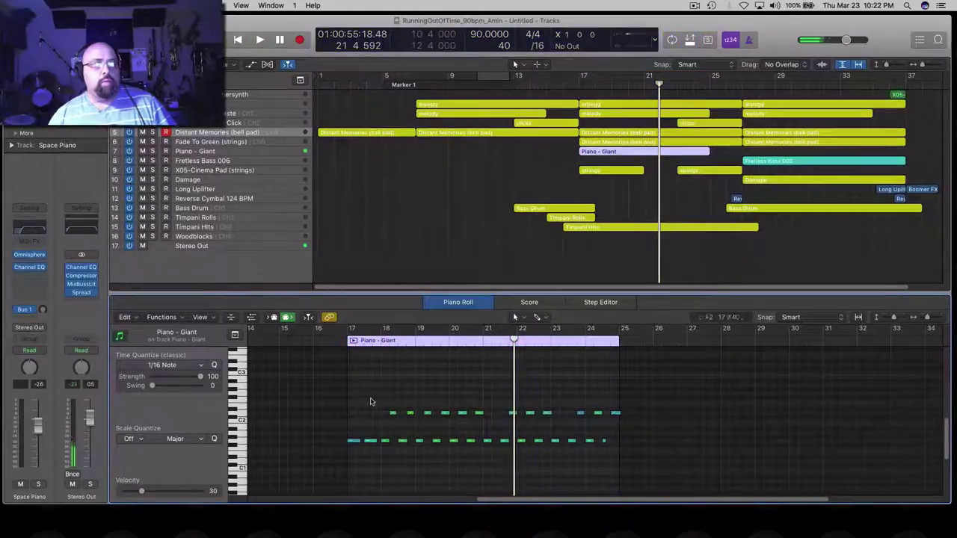
# - Resize the 26 Piano - Giant notes from bar 18 onward to one common length and play the passage in the full mix
pyautogui.moveTo(382, 388); pyautogui.dragTo(615, 462)
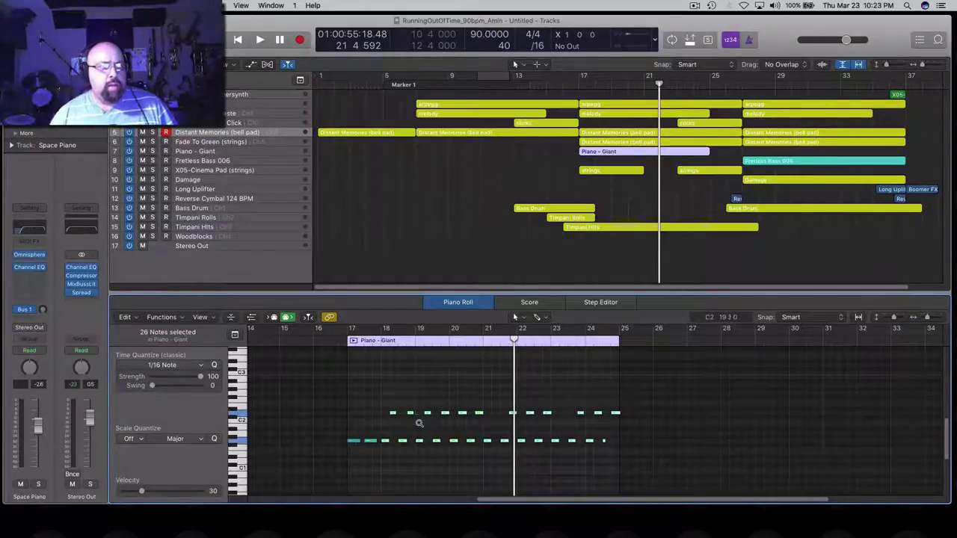
pyautogui.moveTo(926, 317); pyautogui.dragTo(929, 317)
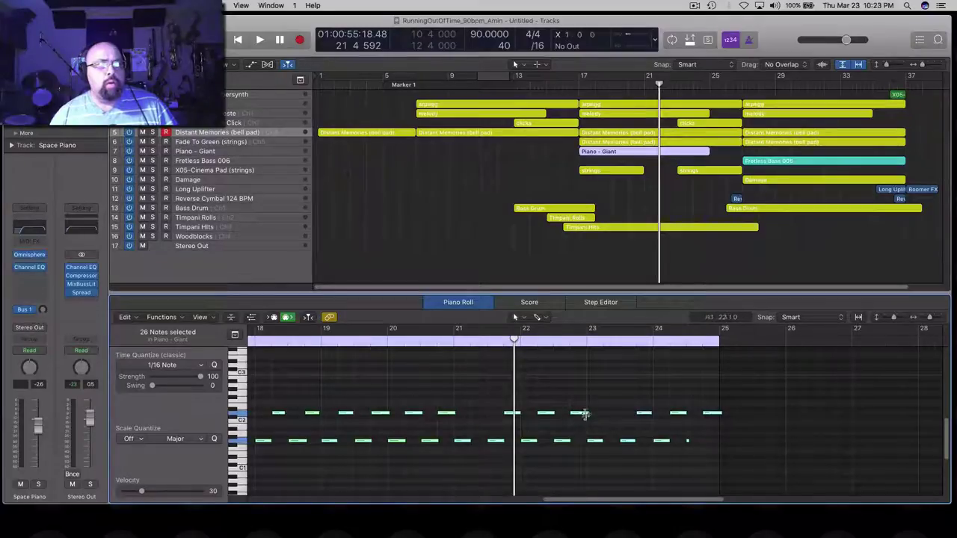
pyautogui.moveTo(585, 412)
pyautogui.mouseDown()
pyautogui.moveTo(573, 414)
pyautogui.moveTo(601, 417)
pyautogui.moveTo(583, 417)
pyautogui.mouseUp()
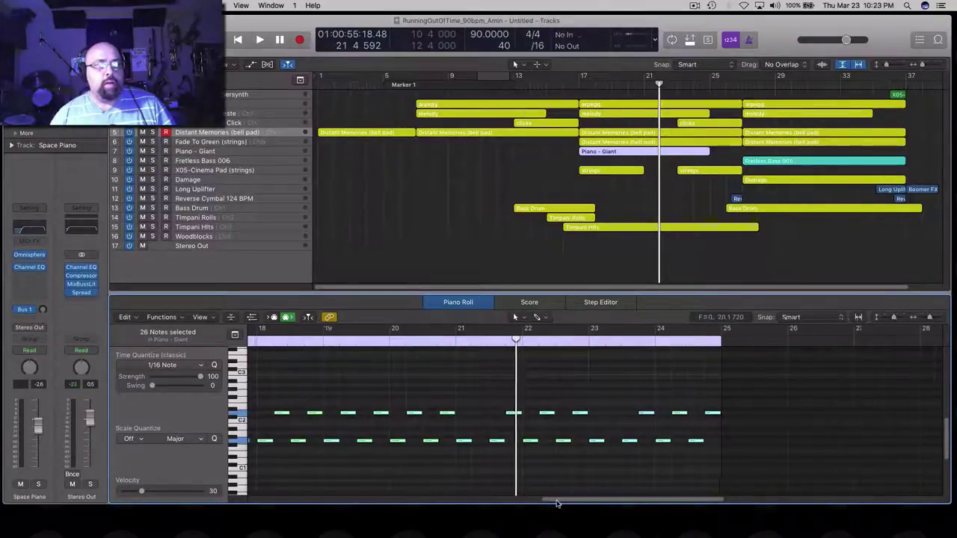
pyautogui.hscroll(-3, 419, 404)
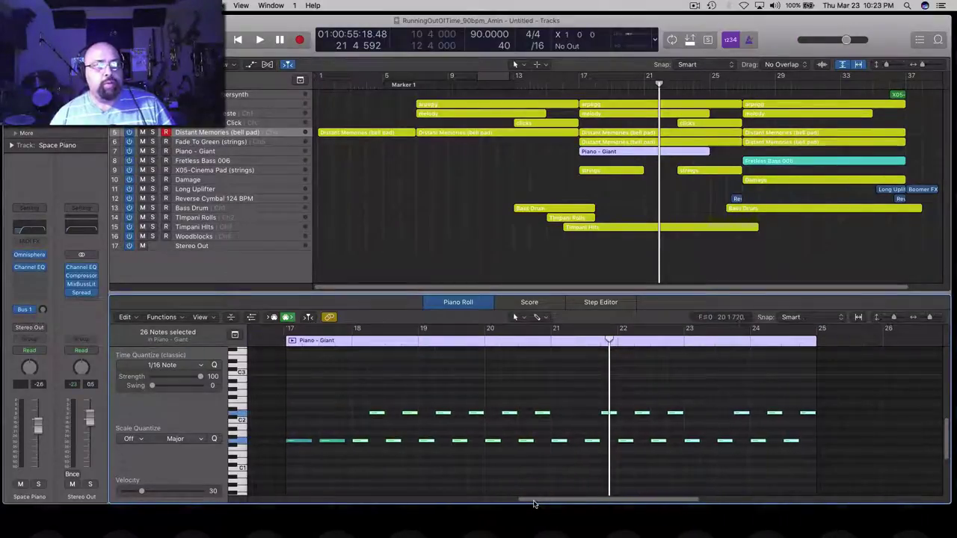
pyautogui.click(355, 342)
pyautogui.press('space')
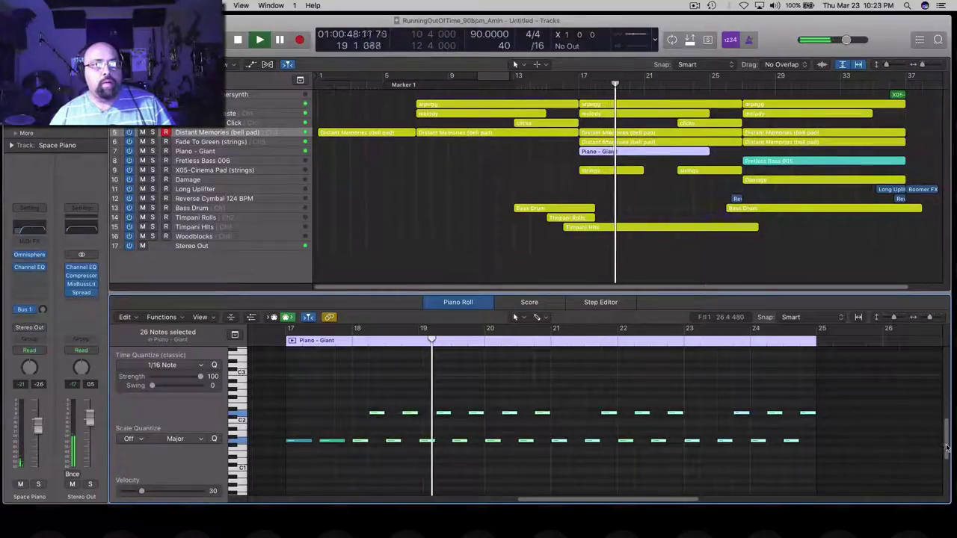
pyautogui.moveTo(946, 444)
pyautogui.mouseDown()
pyautogui.moveTo(947, 428)
pyautogui.moveTo(947, 446)
pyautogui.mouseUp()
pyautogui.press('space')
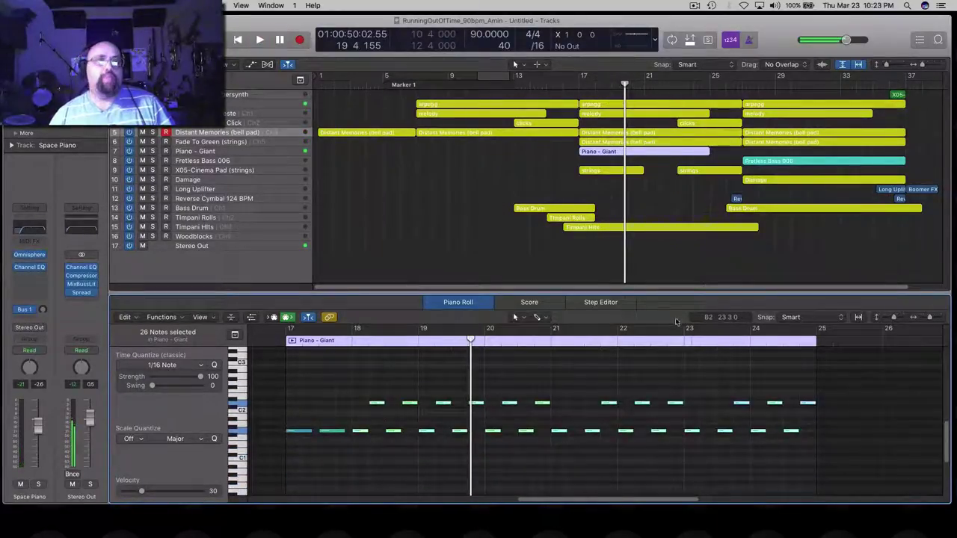
# - Color the Piano - Giant region yellow like the other regions and deselect it
pyautogui.click(610, 234)
pyautogui.click(619, 152)
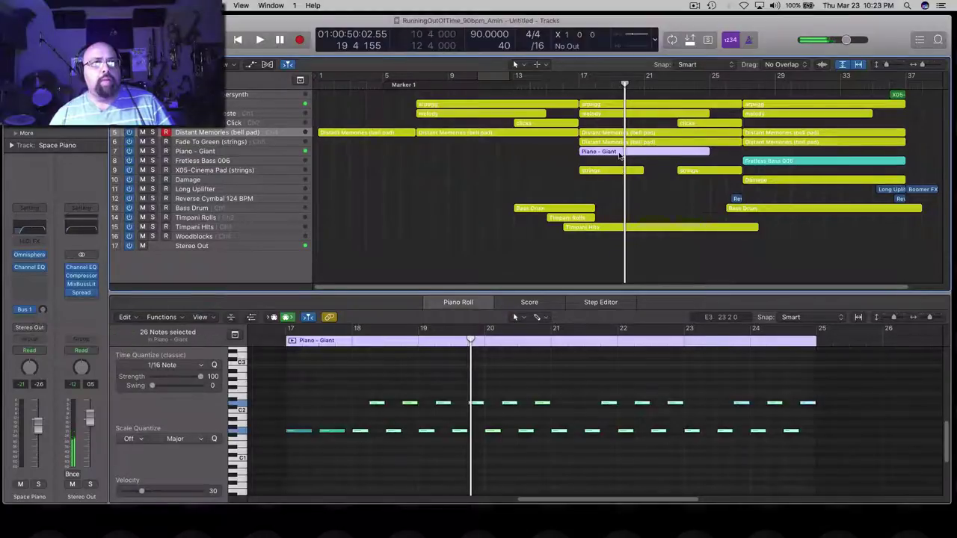
pyautogui.hotkey('alt', 'c')
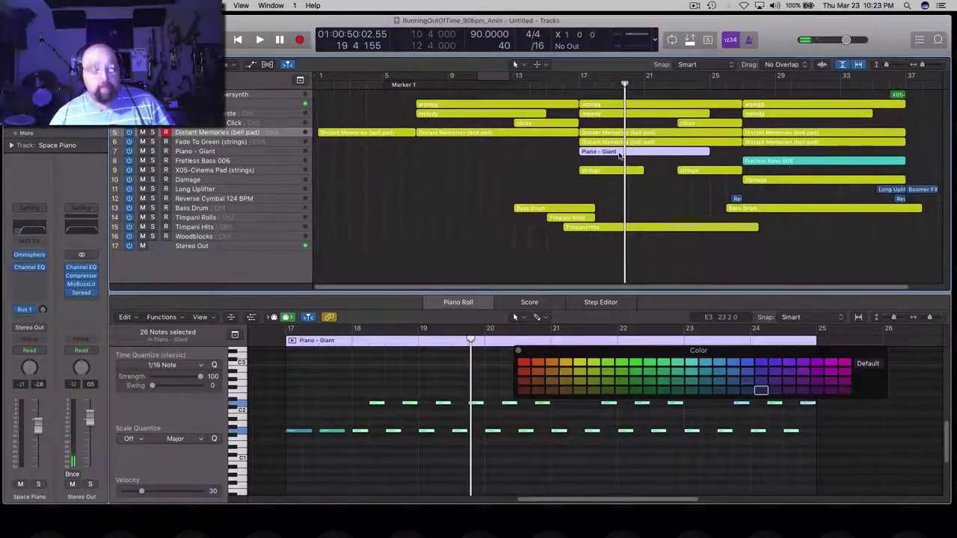
pyautogui.click(579, 362)
pyautogui.click(517, 352)
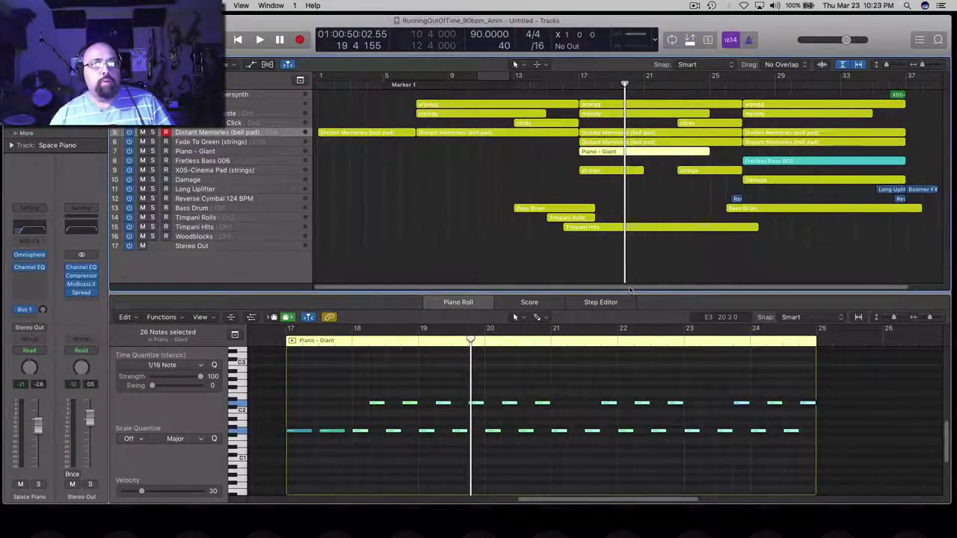
pyautogui.click(635, 278)
# - Audition the X05-Analog Supersynth region at bar 36 in solo and check its two highest chord notes individually
pyautogui.moveTo(613, 288); pyautogui.dragTo(694, 297)
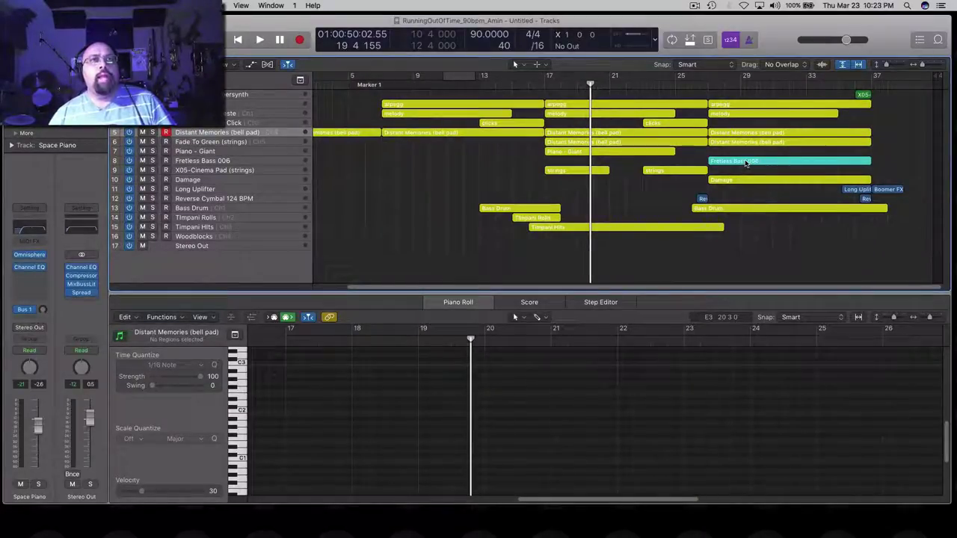
pyautogui.click(863, 95)
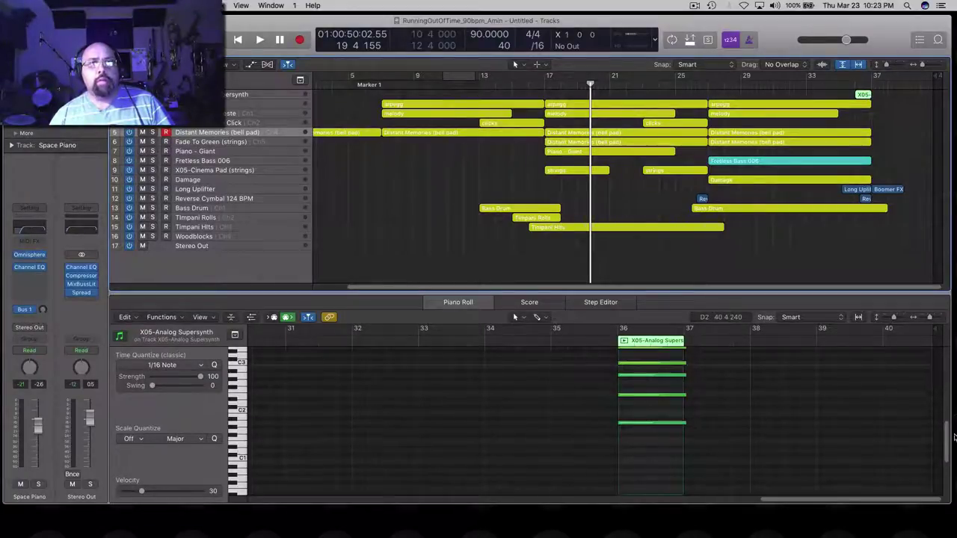
pyautogui.scroll(3, 949, 437)
pyautogui.click(623, 341)
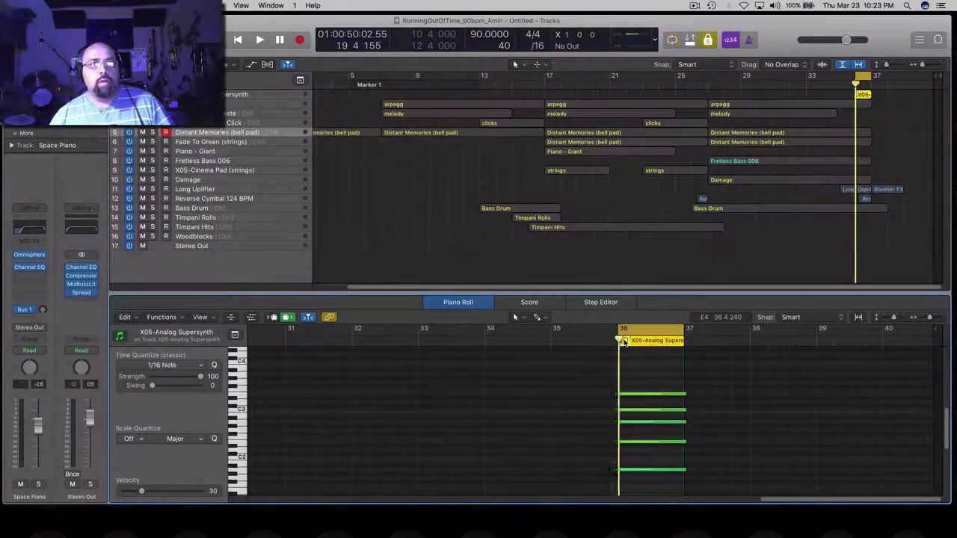
pyautogui.press('space')
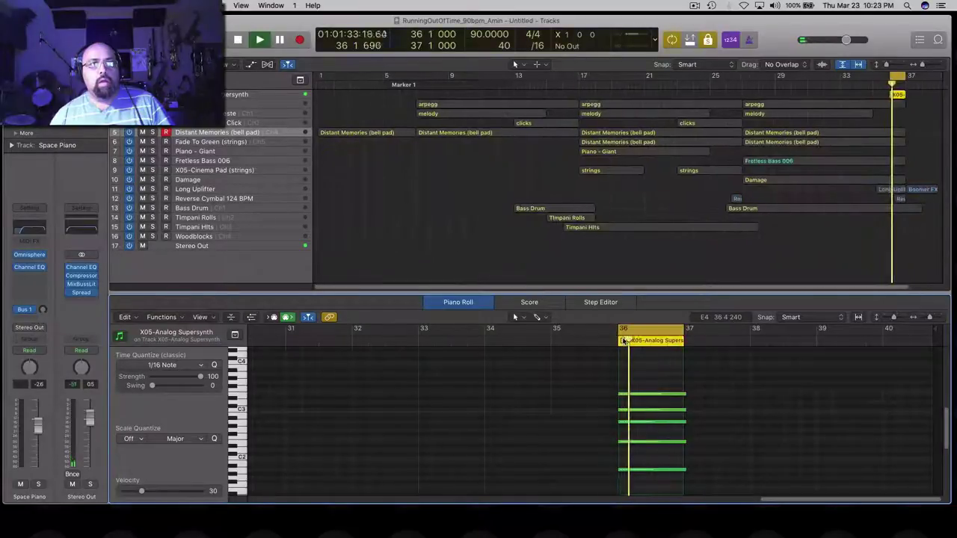
pyautogui.click(623, 341)
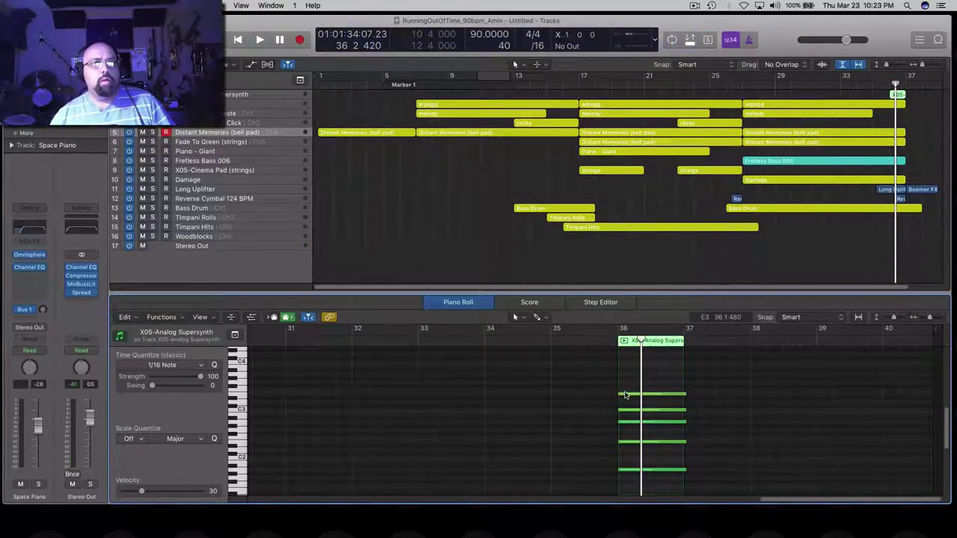
pyautogui.click(625, 394)
pyautogui.click(624, 410)
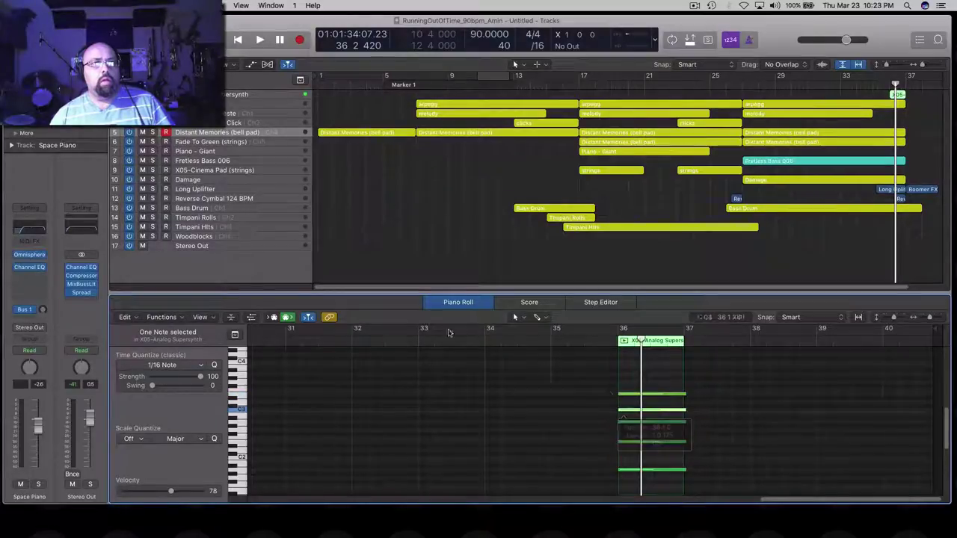
# - Play the full arrangement from bar 27, stop it and clear the region selection
pyautogui.click(743, 85)
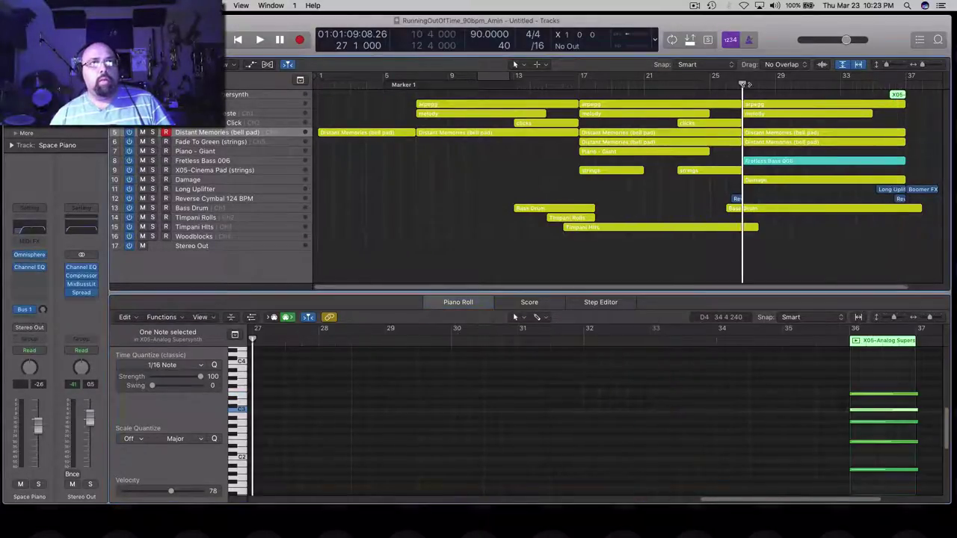
pyautogui.press('space')
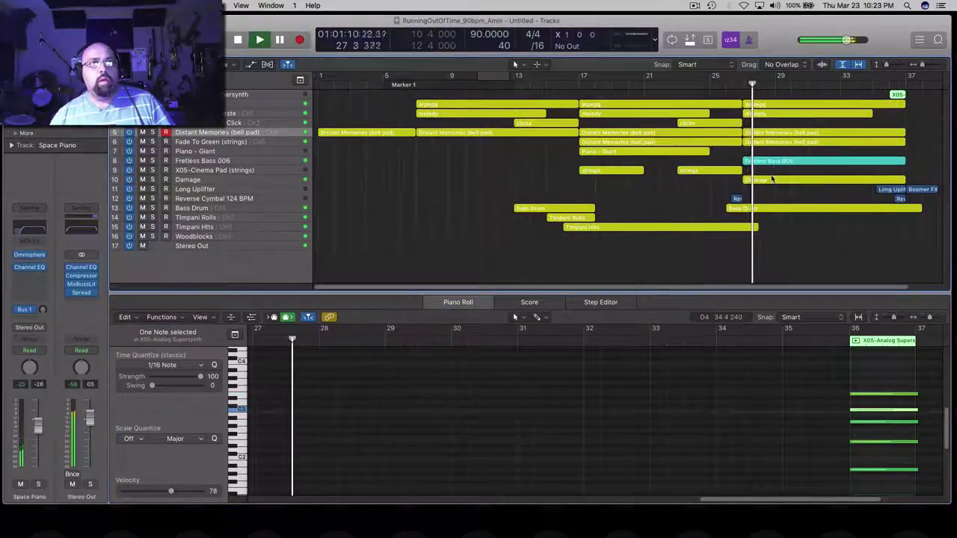
pyautogui.press('space')
pyautogui.click(717, 271)
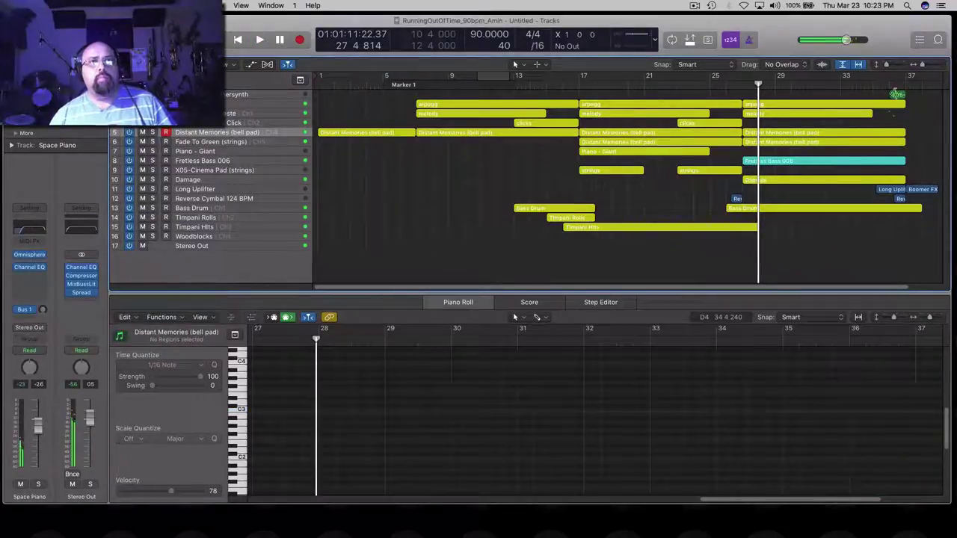
# - Audition the X05-Analog Supersynth chord from bar 36 again, checking its notes between playbacks
pyautogui.click(896, 96)
pyautogui.click(854, 340)
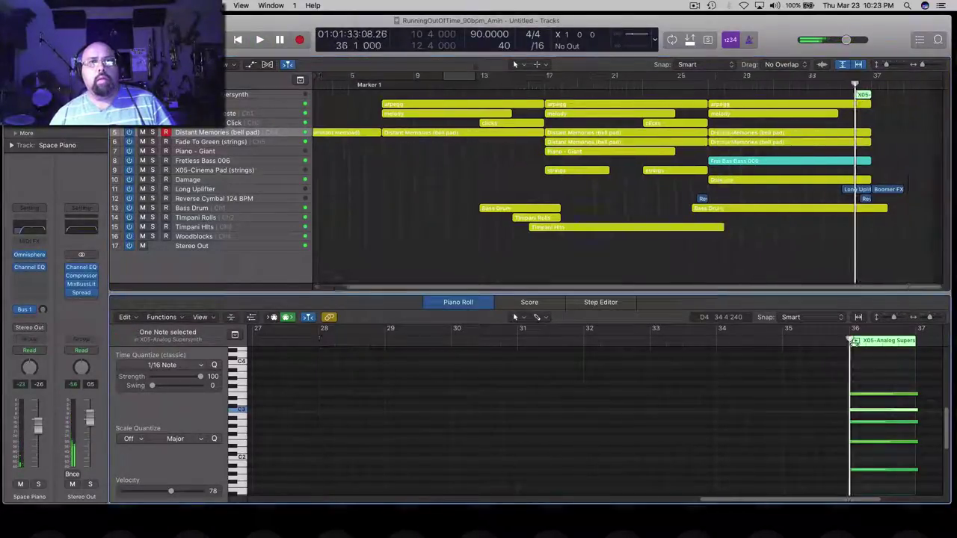
pyautogui.press('space')
pyautogui.press('space')
pyautogui.moveTo(833, 360); pyautogui.dragTo(851, 470)
pyautogui.click(856, 340)
pyautogui.press('space')
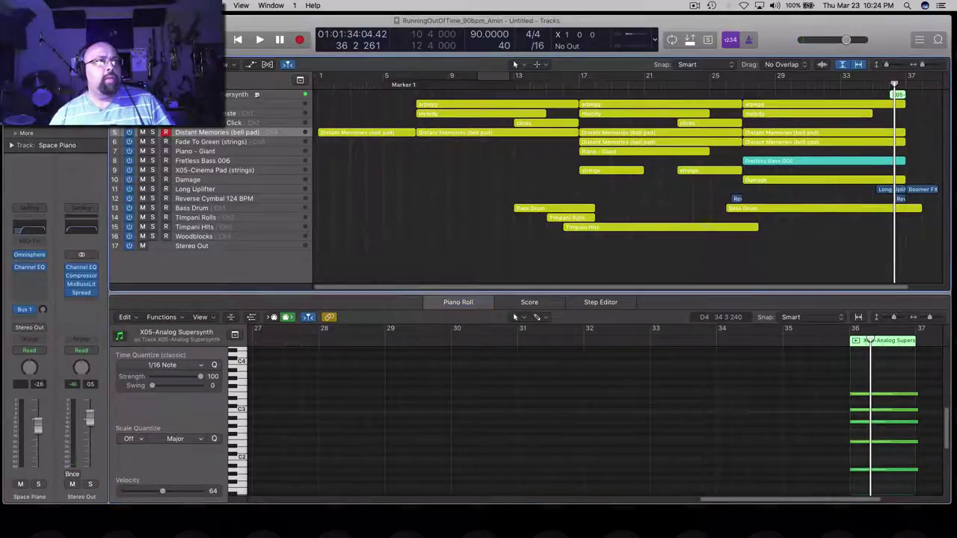
# - Inspect the X05-Energize III preset in the Lethal instrument on the X05-Analog Supersynth track, and close the plug-in window
pyautogui.click(256, 95)
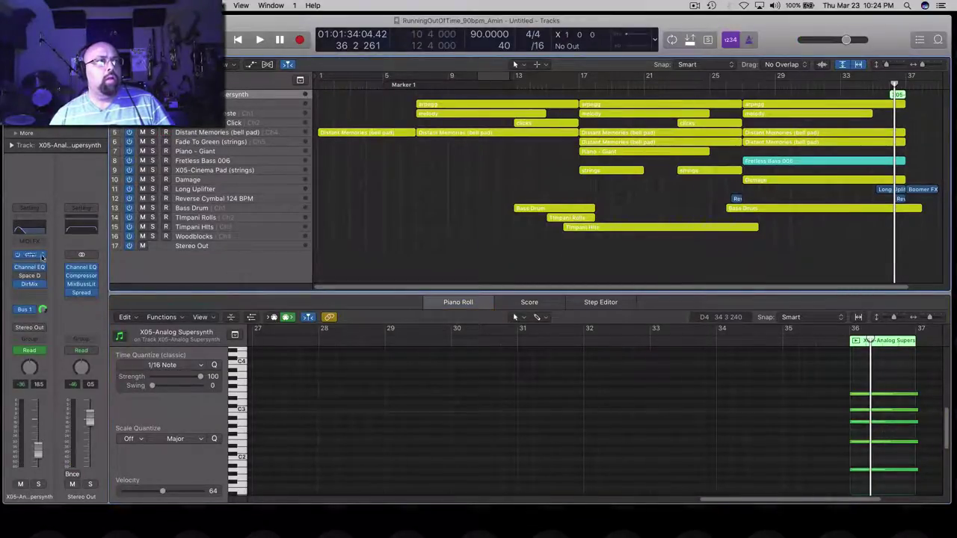
pyautogui.click(34, 256)
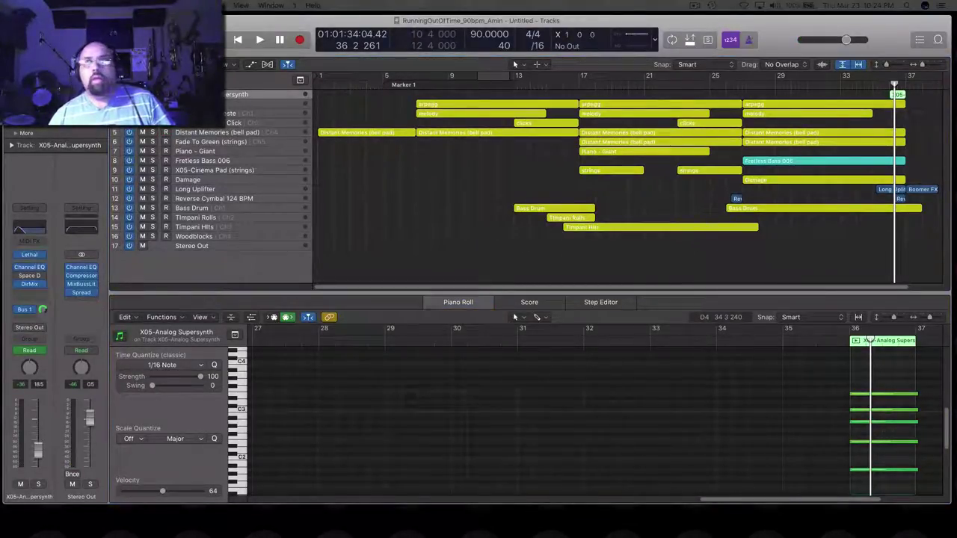
pyautogui.moveTo(956, 103); pyautogui.dragTo(463, 135)
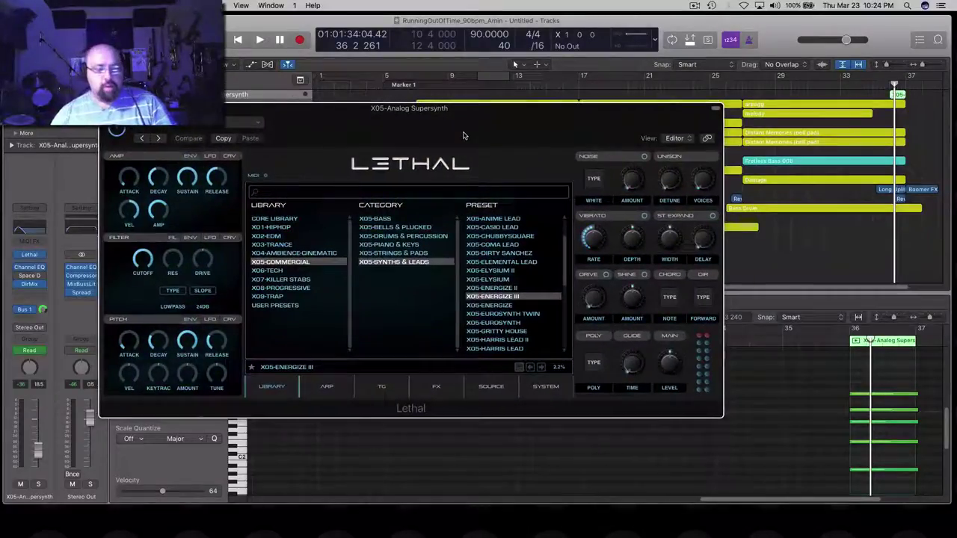
pyautogui.click(494, 299)
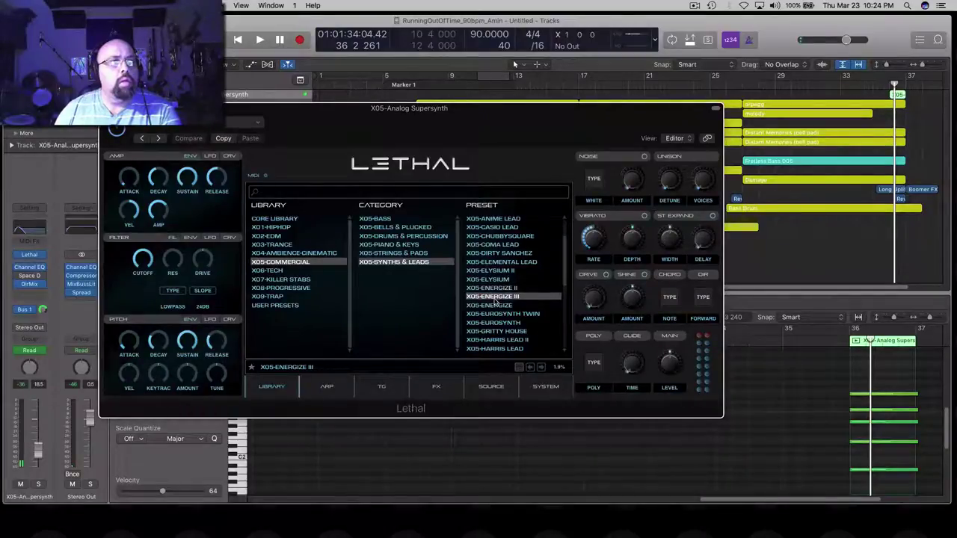
pyautogui.click(107, 108)
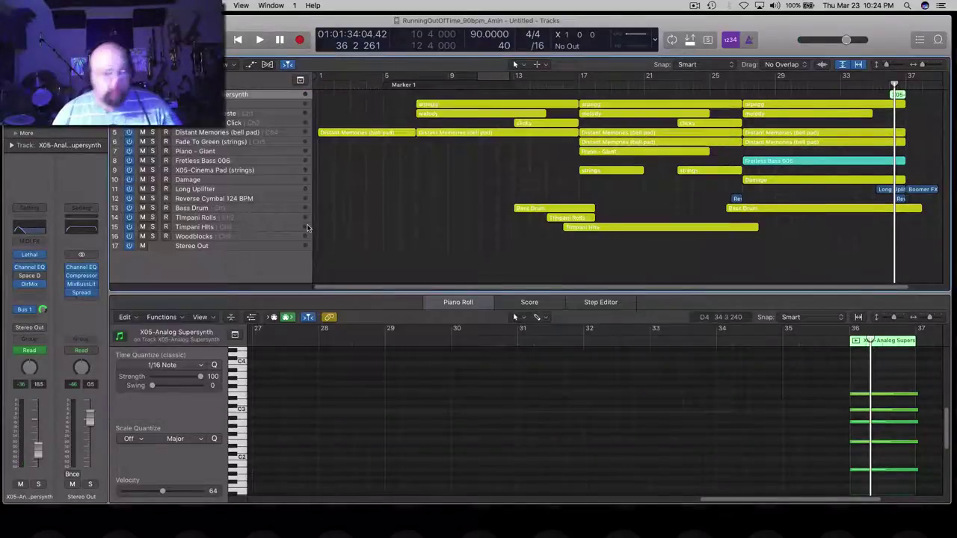
# - Try raising the X05-Analog Supersynth track's volume to about -10 dB, and audition its chord from bar 36 in solo
pyautogui.press('x')
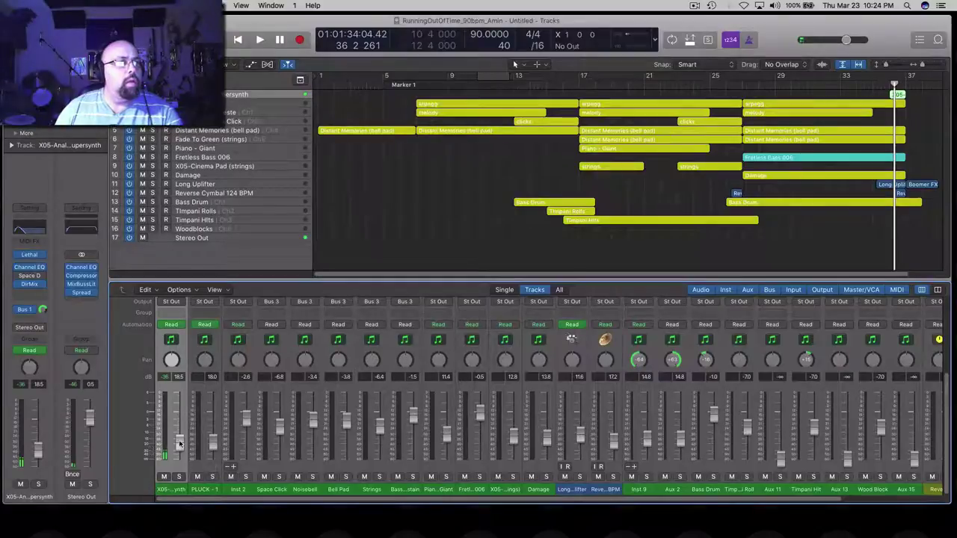
pyautogui.moveTo(179, 443)
pyautogui.mouseDown()
pyautogui.moveTo(179, 396)
pyautogui.moveTo(181, 426)
pyautogui.mouseUp()
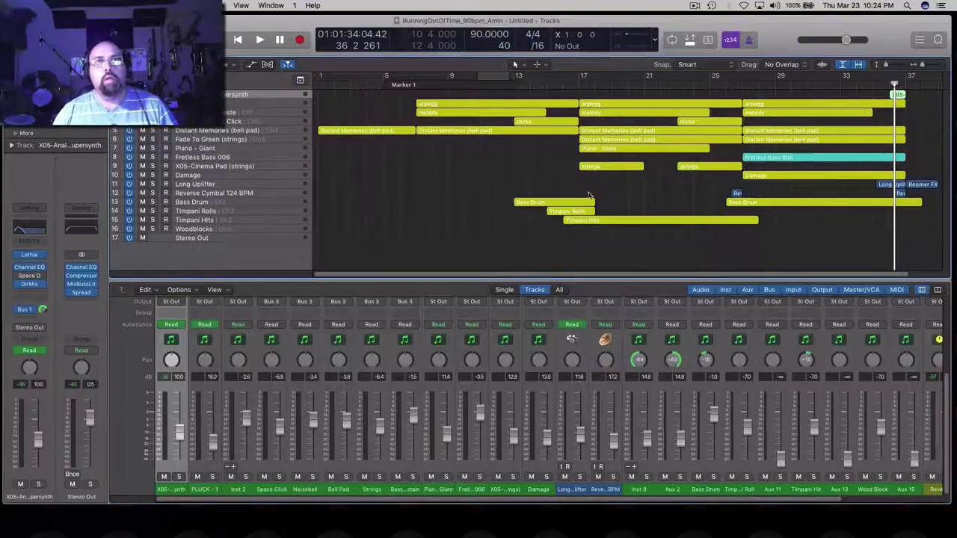
pyautogui.doubleClick(896, 98)
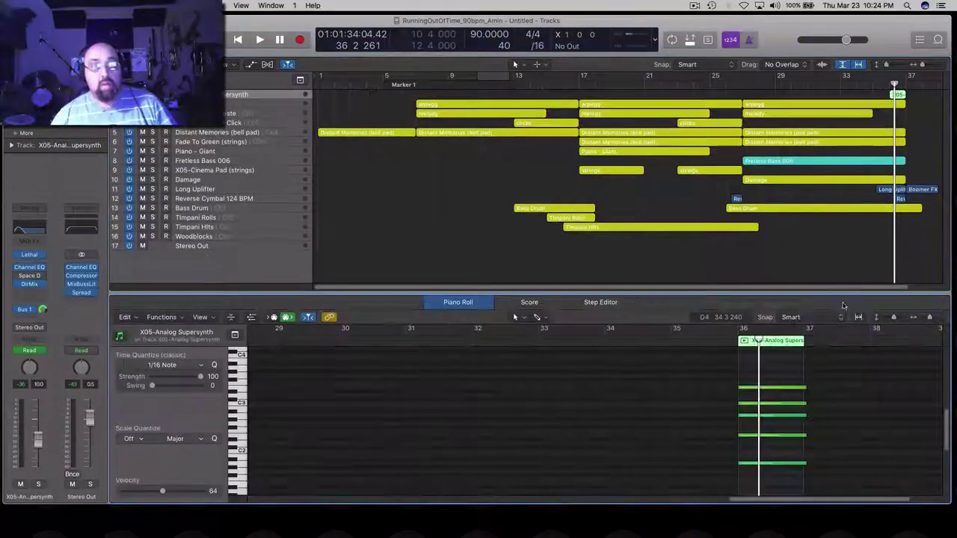
pyautogui.click(743, 341)
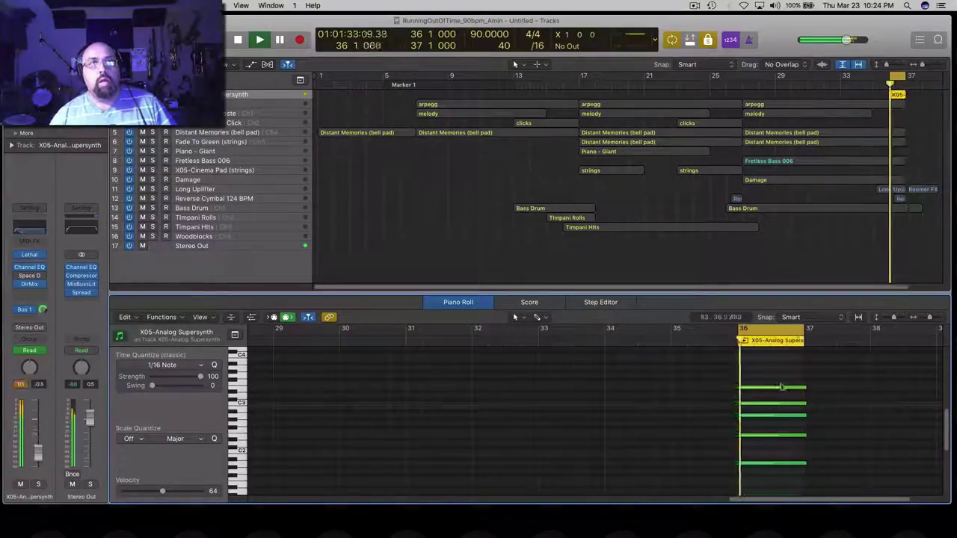
pyautogui.press('space')
pyautogui.click(441, 225)
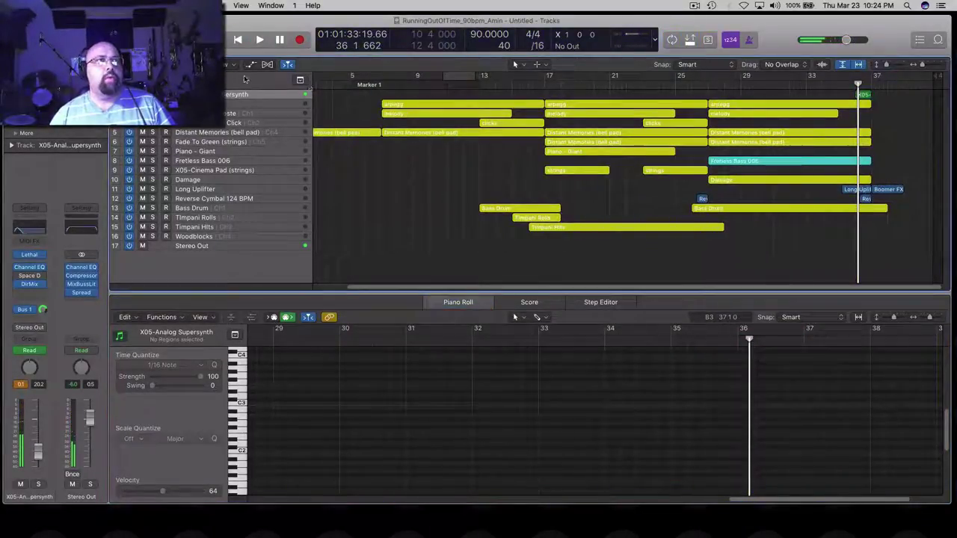
# - Inspect the volume automation on the X05-Analog Supersynth track around bar 36, and play the full arrangement through the song's ending
pyautogui.click(251, 65)
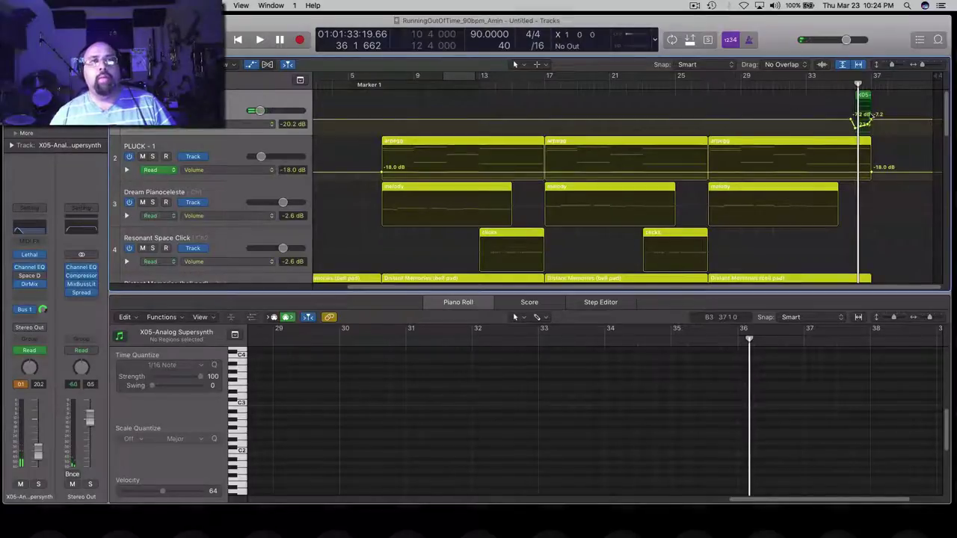
pyautogui.moveTo(922, 65); pyautogui.dragTo(900, 65)
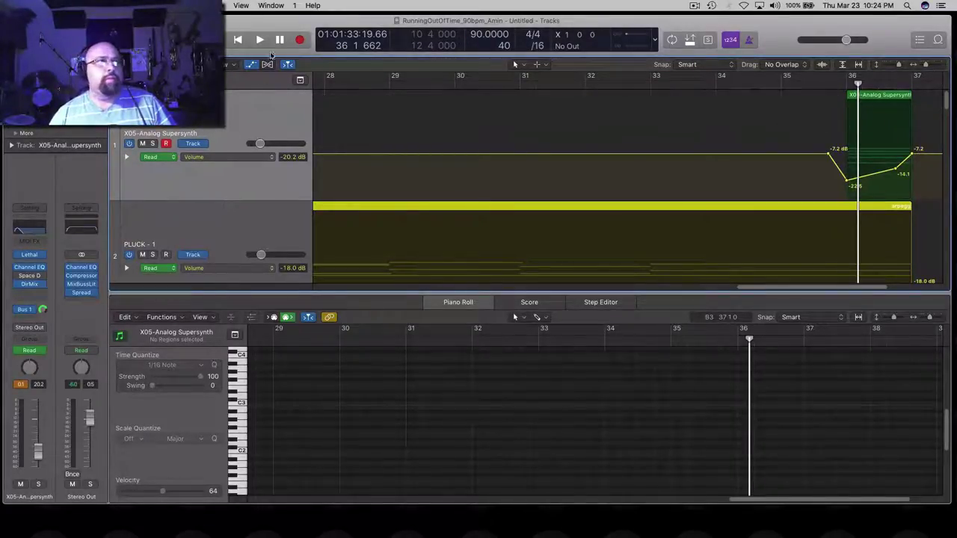
pyautogui.click(251, 64)
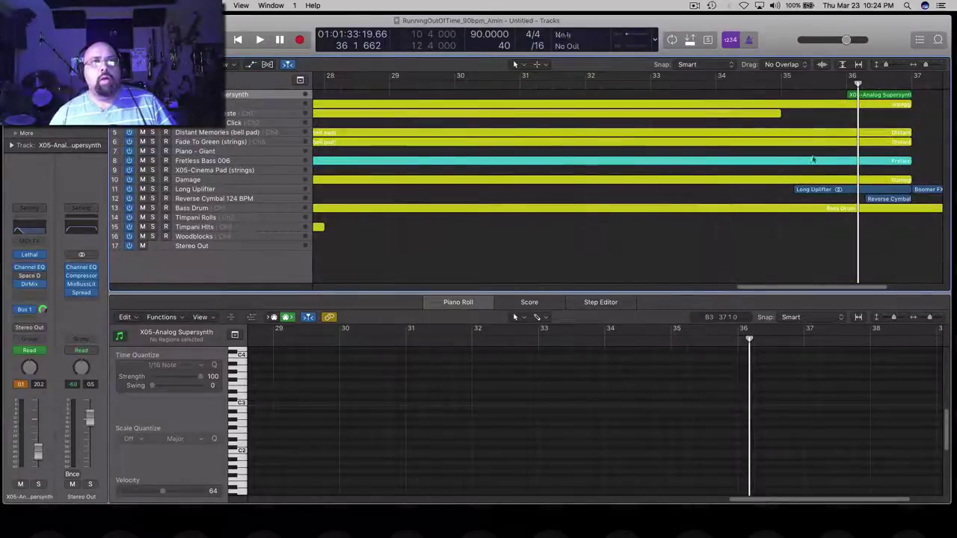
pyautogui.click(858, 64)
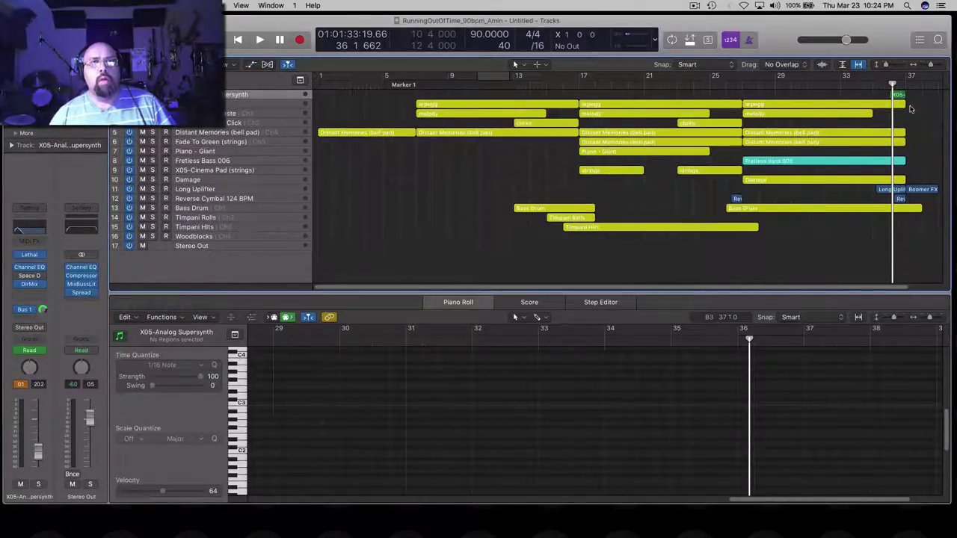
pyautogui.press('space')
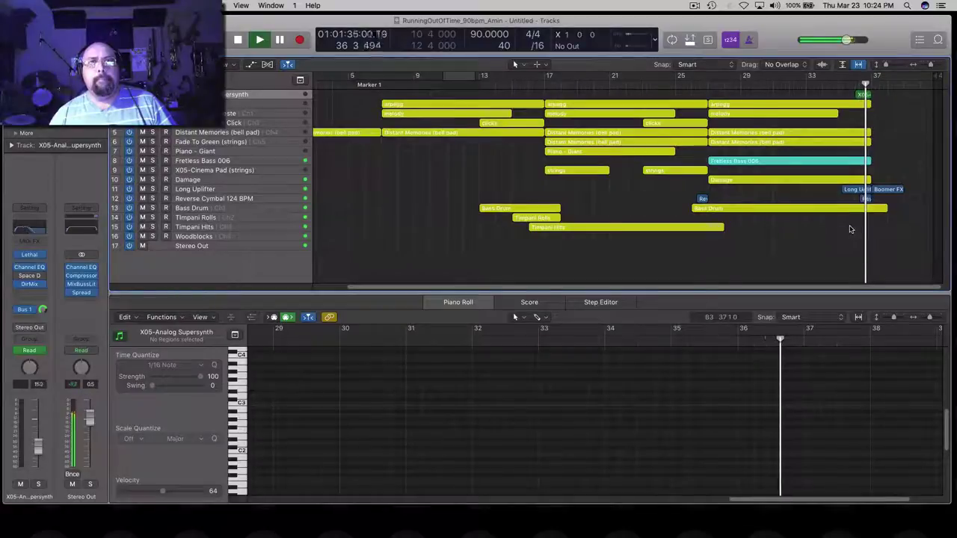
pyautogui.press('space')
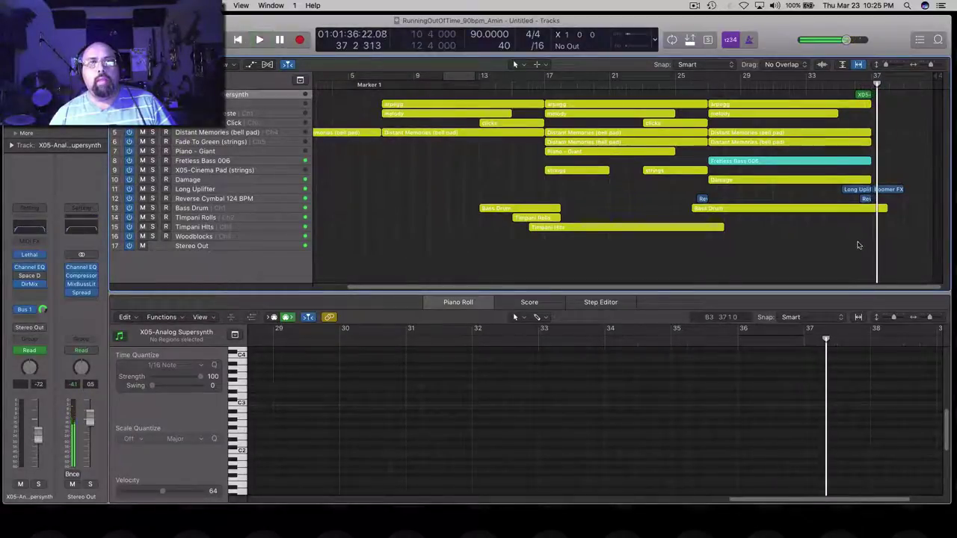
# - Examine the Fretless Bass 006 region's notes while playing it in solo from bar 27 to bar 36
pyautogui.click(762, 163)
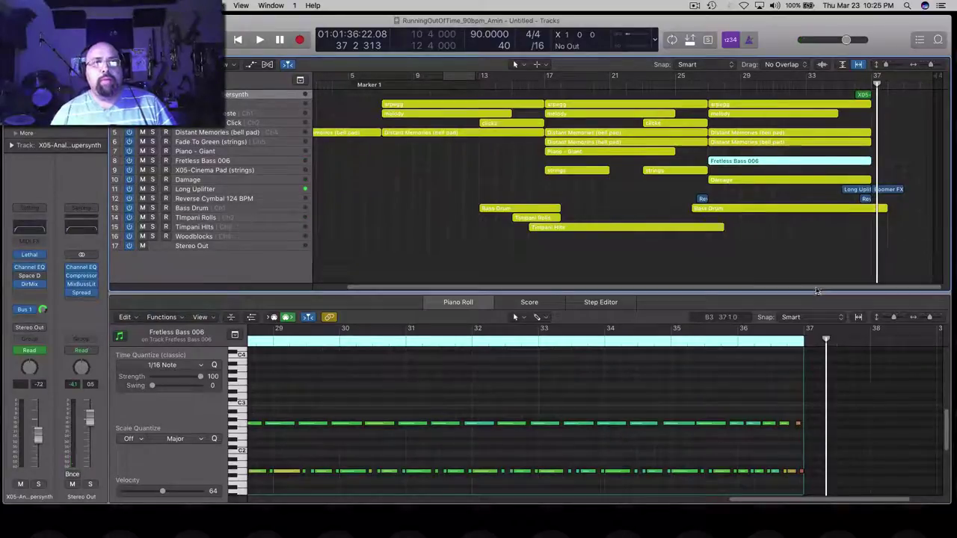
pyautogui.hscroll(-2, 788, 285)
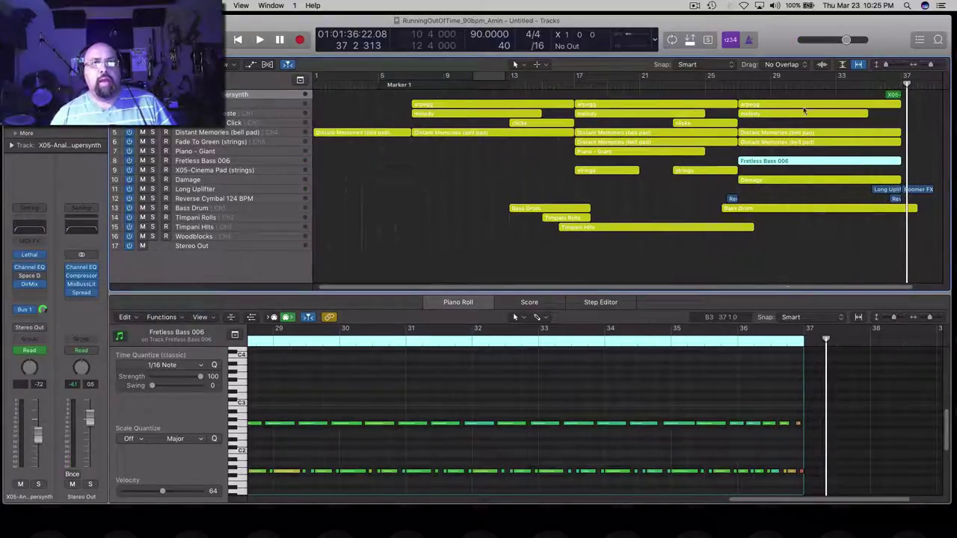
pyautogui.click(738, 85)
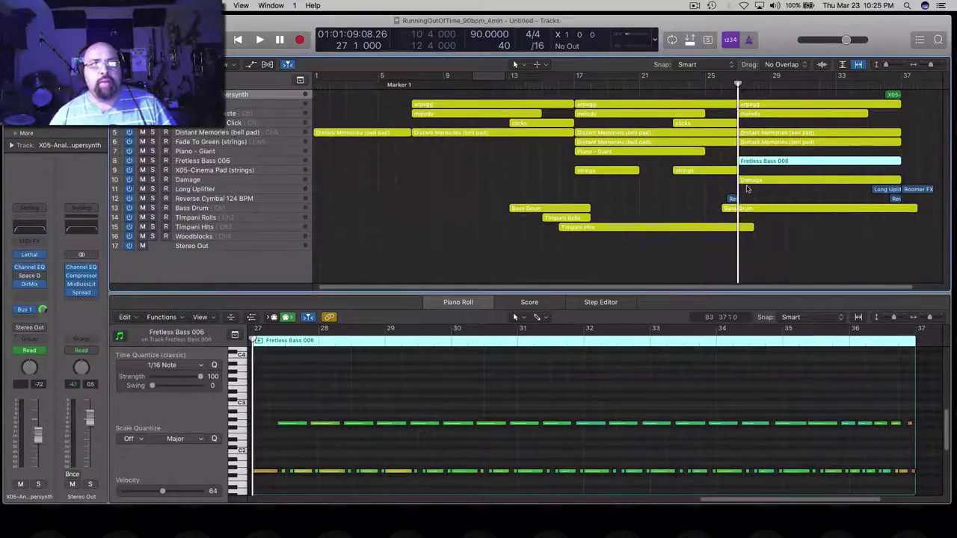
pyautogui.click(259, 341)
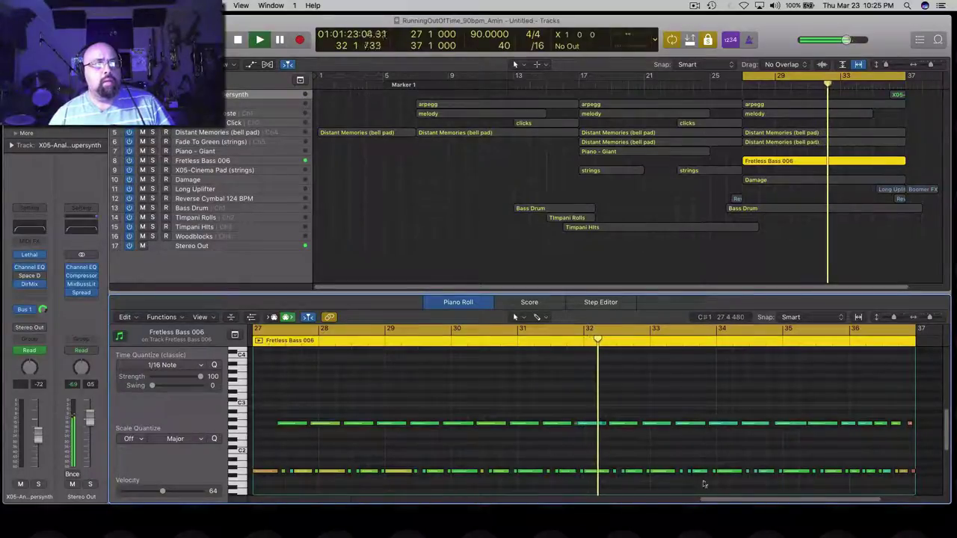
pyautogui.moveTo(724, 500); pyautogui.dragTo(722, 499)
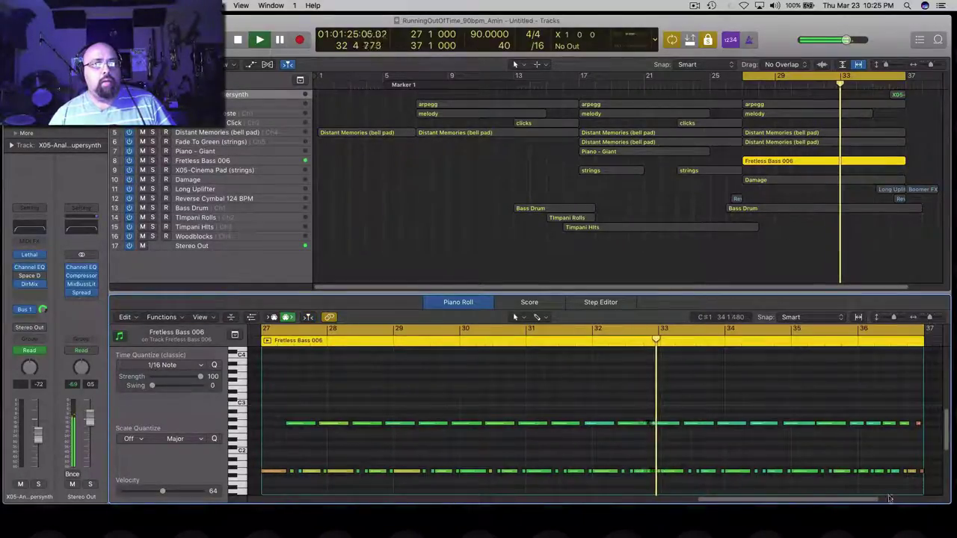
pyautogui.scroll(-2, 947, 433)
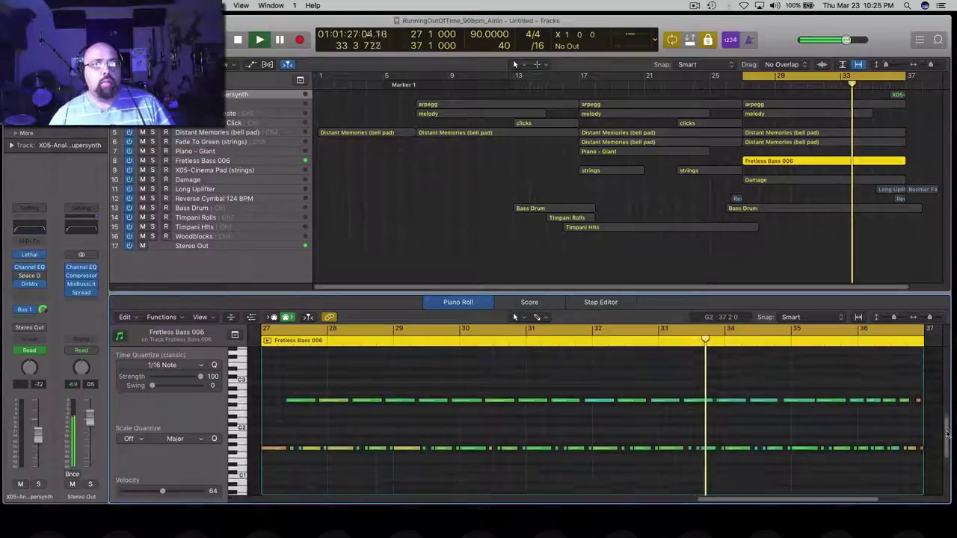
pyautogui.moveTo(947, 434); pyautogui.dragTo(947, 434)
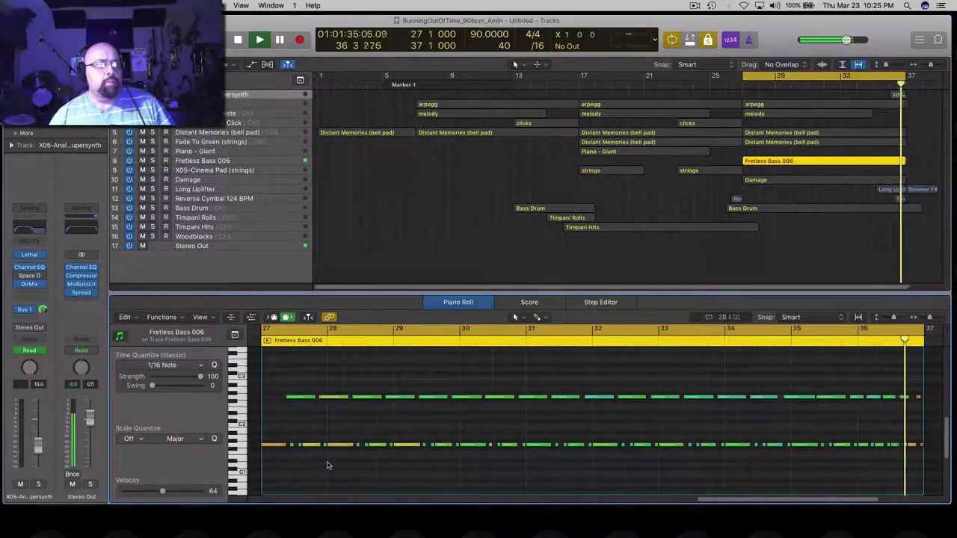
pyautogui.press('space')
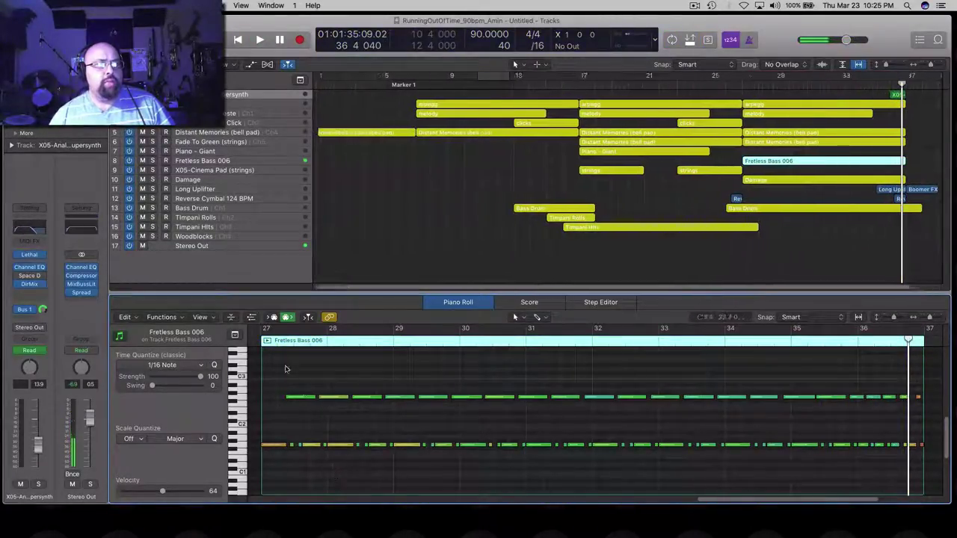
# - Shorten the first upper note in bar 27 of Fretless Bass 006 slightly, and audition the change from bar 27
pyautogui.click(267, 341)
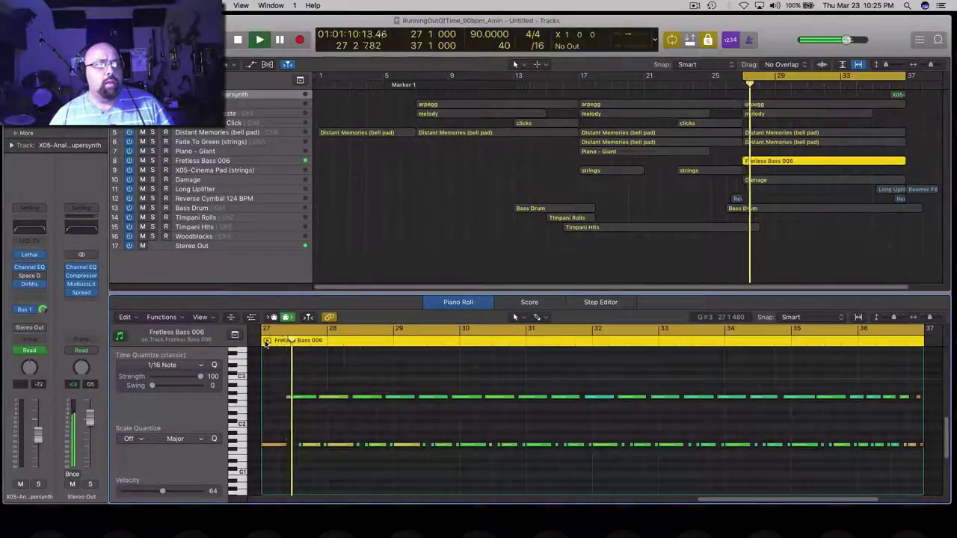
pyautogui.press('space')
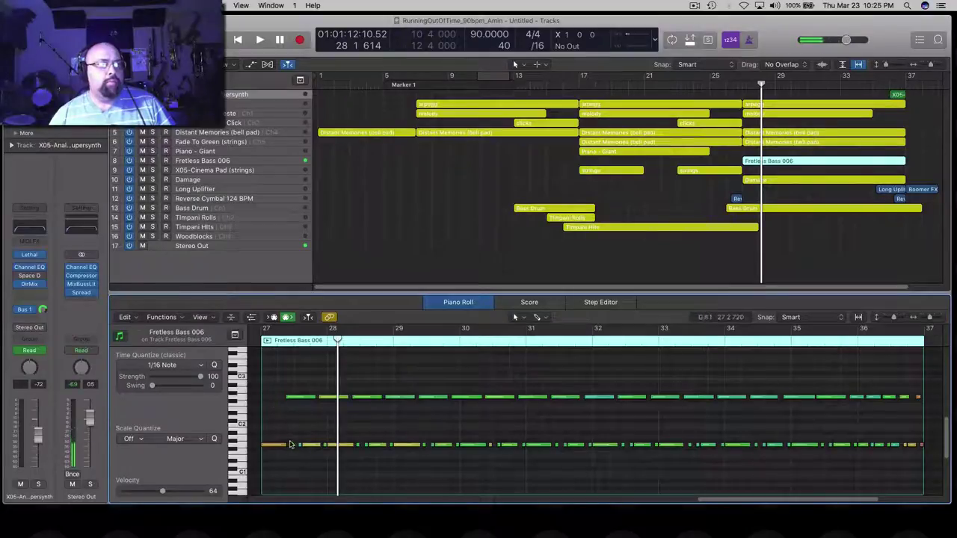
pyautogui.moveTo(314, 396); pyautogui.dragTo(310, 396)
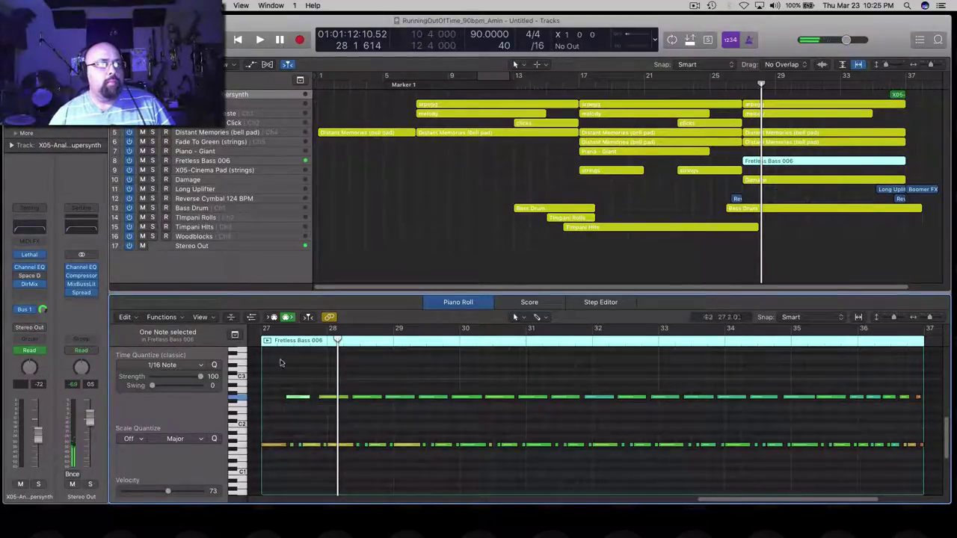
pyautogui.press('space')
pyautogui.press('space')
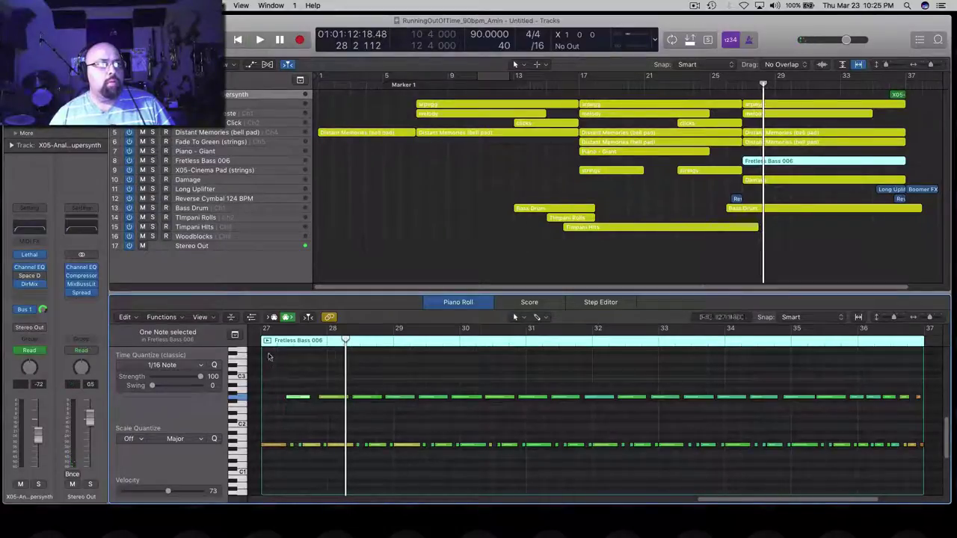
pyautogui.click(267, 341)
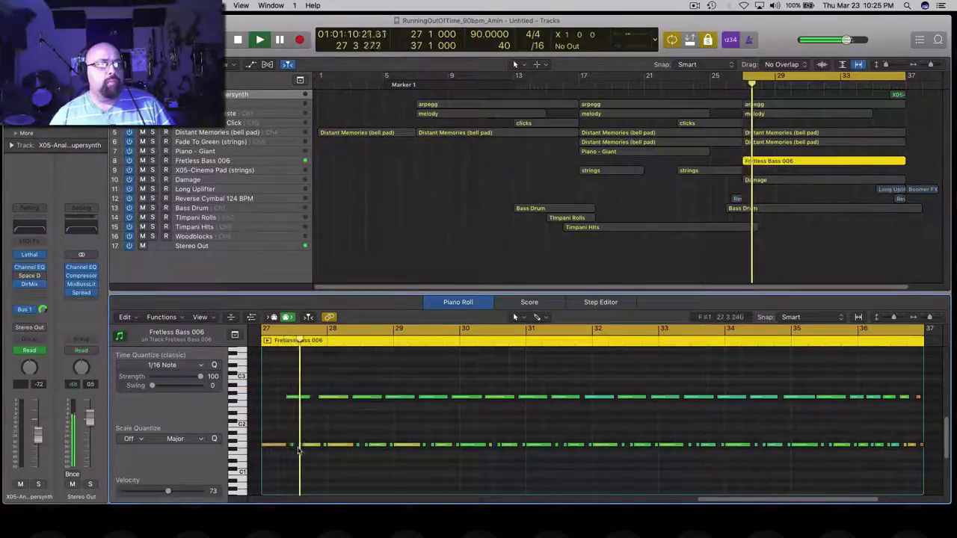
pyautogui.press('space')
# - Rework the end of bar 27 in Fretless Bass 006 with short alternating upper and lower notes, starting the next upper note at bar 28
pyautogui.click(307, 446)
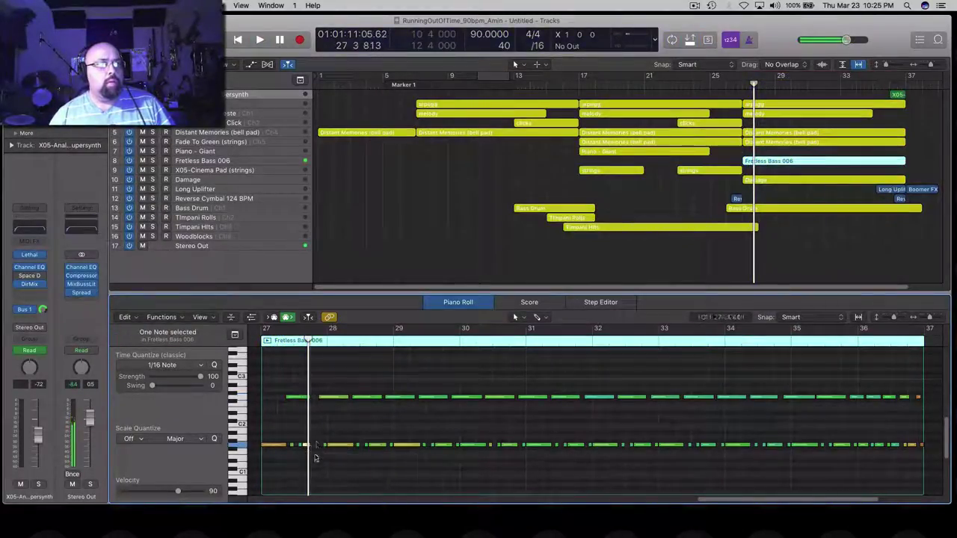
pyautogui.click(314, 397)
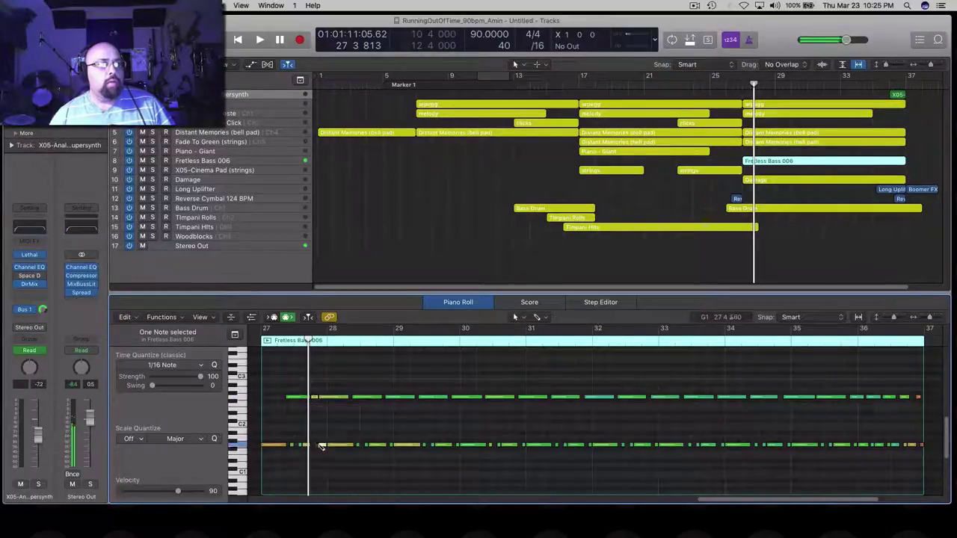
pyautogui.moveTo(320, 397); pyautogui.dragTo(328, 397)
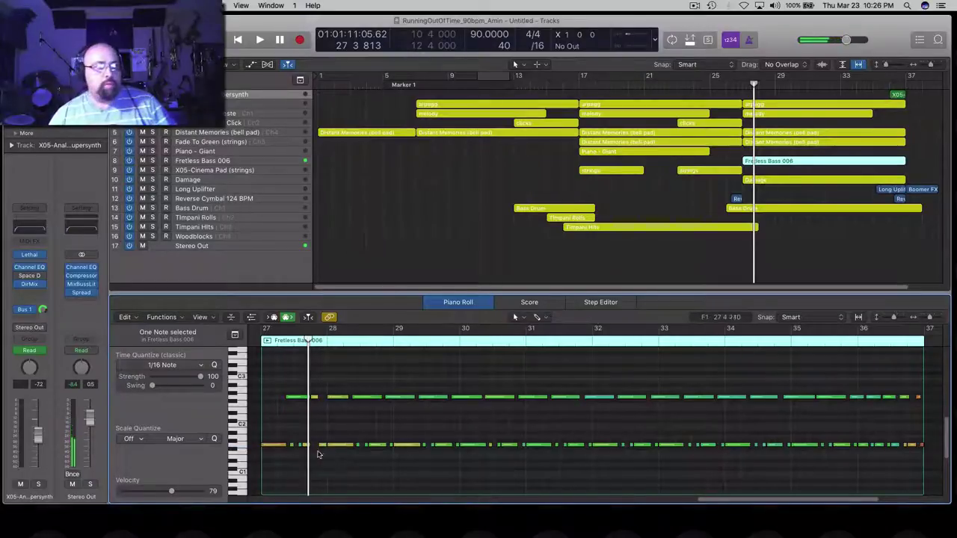
# - Audition the edited Fretless Bass 006 pattern in solo from bar 27 into bar 29
pyautogui.click(267, 341)
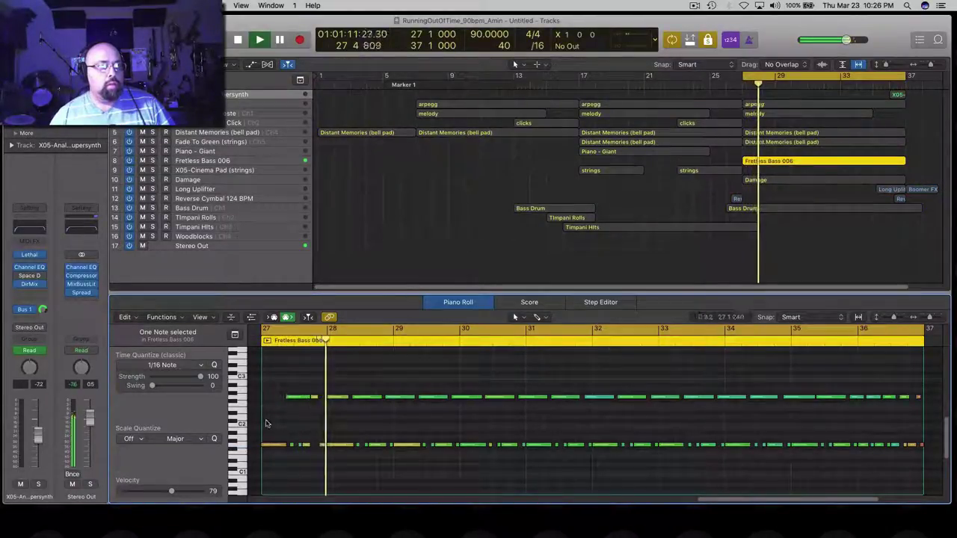
pyautogui.press('space')
pyautogui.moveTo(326, 340); pyautogui.dragTo(327, 341)
pyautogui.click(267, 341)
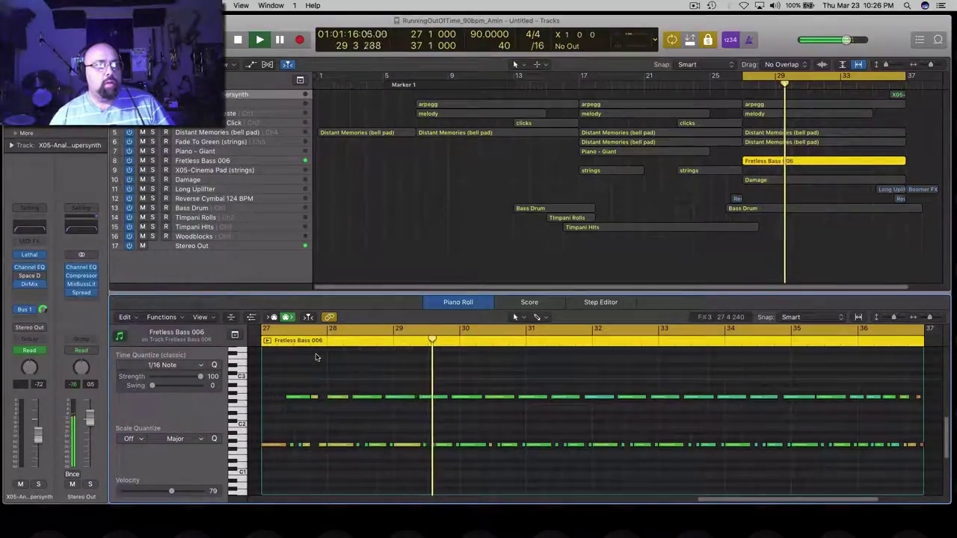
pyautogui.press('space')
# - Delete the Fretless Bass 006 notes between bar 28 and early bar 35, and fill bars 28 to 34 with copies of bar 27's seven-note pattern
pyautogui.moveTo(334, 380); pyautogui.dragTo(804, 494)
pyautogui.press('Delete')
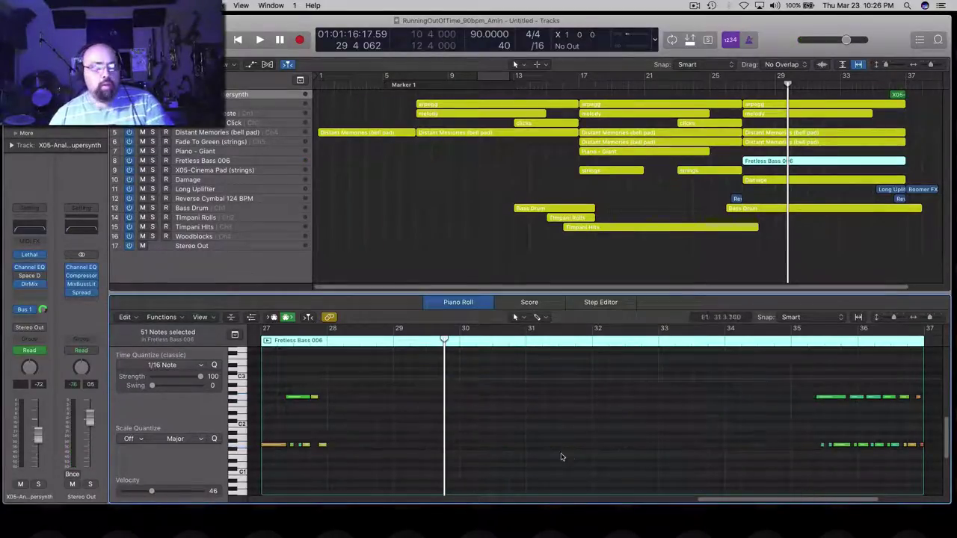
pyautogui.moveTo(357, 376); pyautogui.dragTo(272, 470)
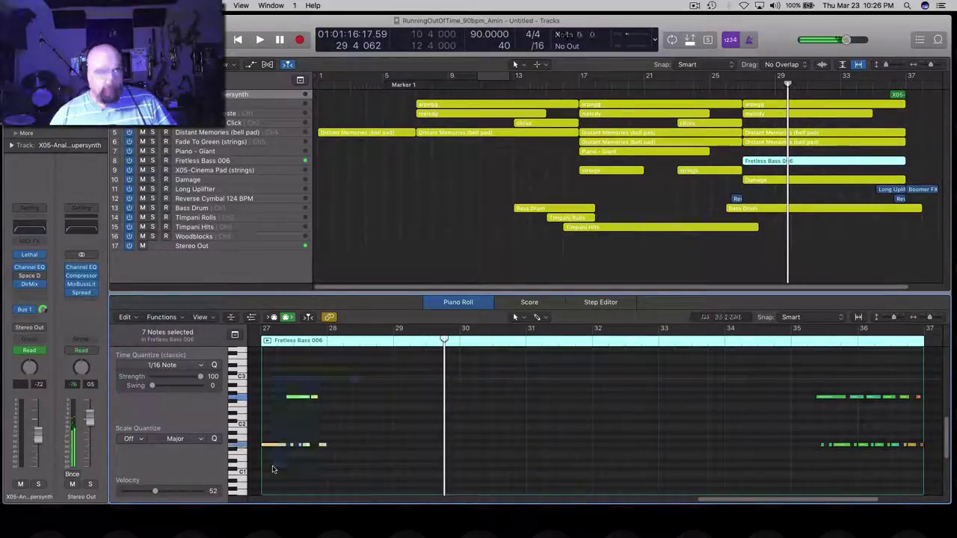
pyautogui.click(327, 343)
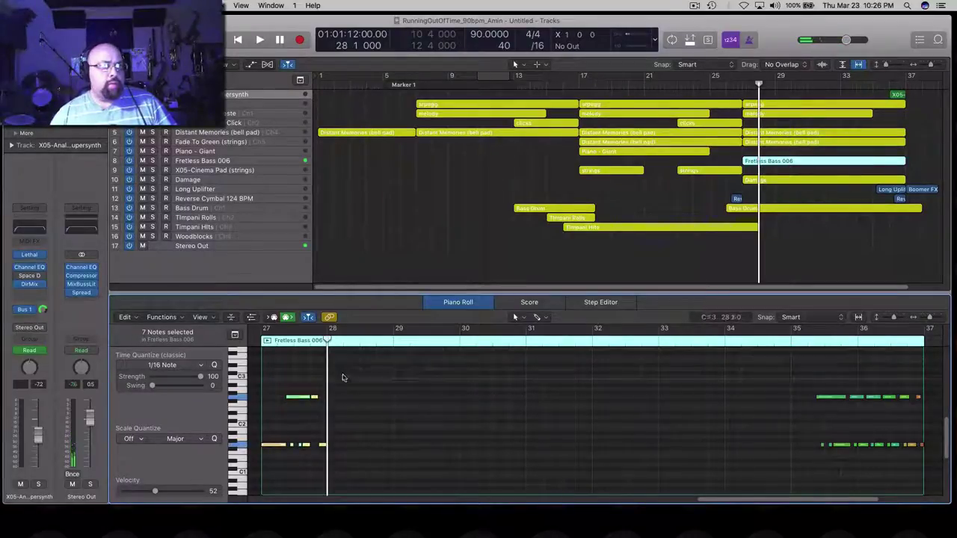
pyautogui.press('super+v')
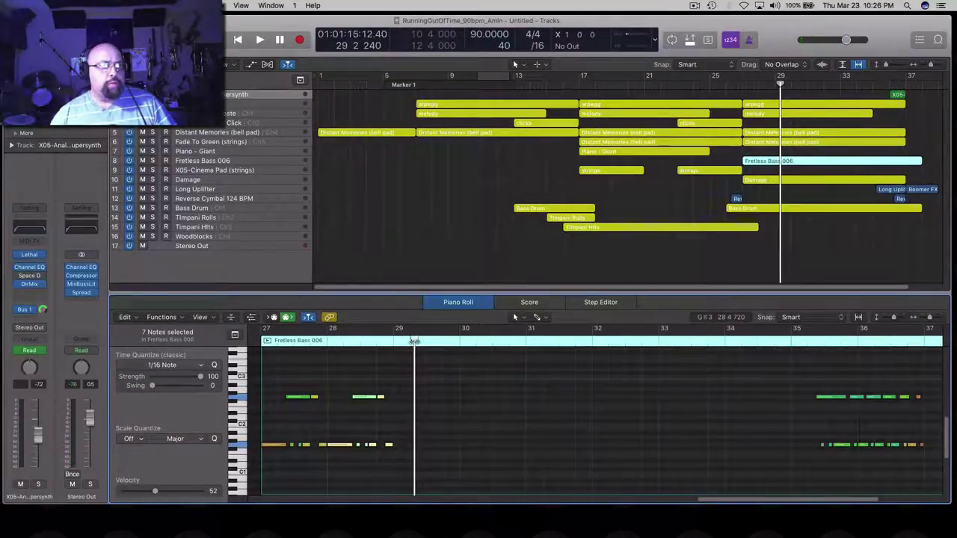
pyautogui.press('super+v')
pyautogui.press('super+v')
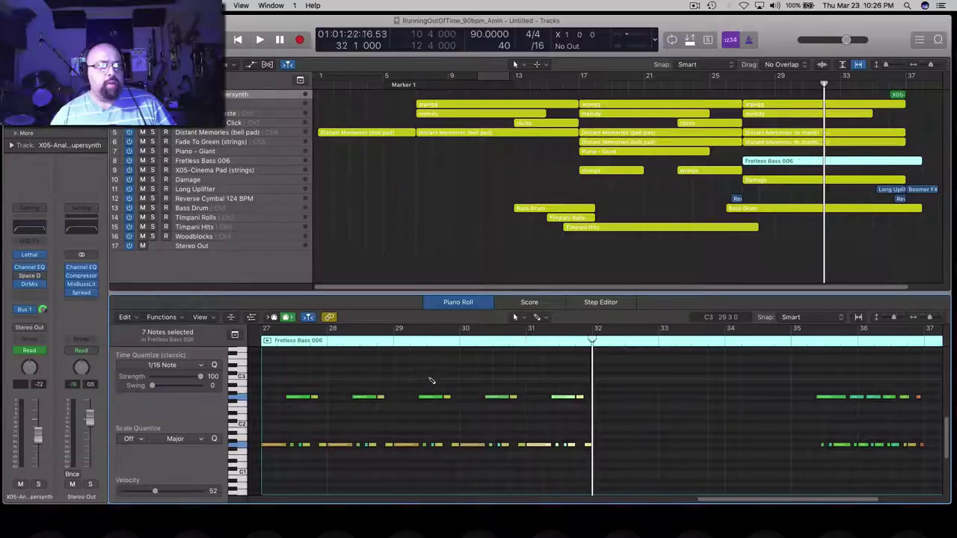
pyautogui.press('super+v')
pyautogui.press('super+v')
pyautogui.press('super+v')
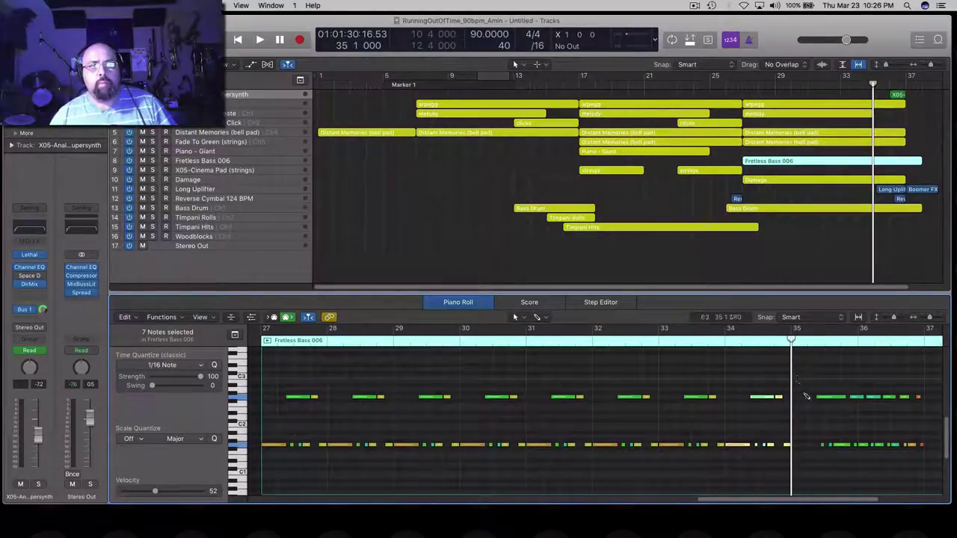
# - Copy bar 34's long low note to the start of bar 35 in the Fretless Bass 006 region
pyautogui.press('super+v')
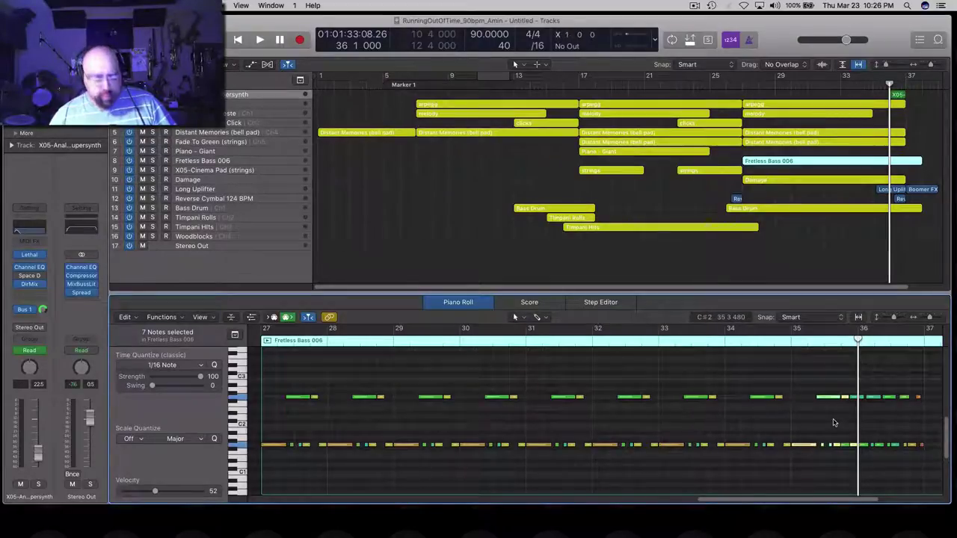
pyautogui.click(818, 428)
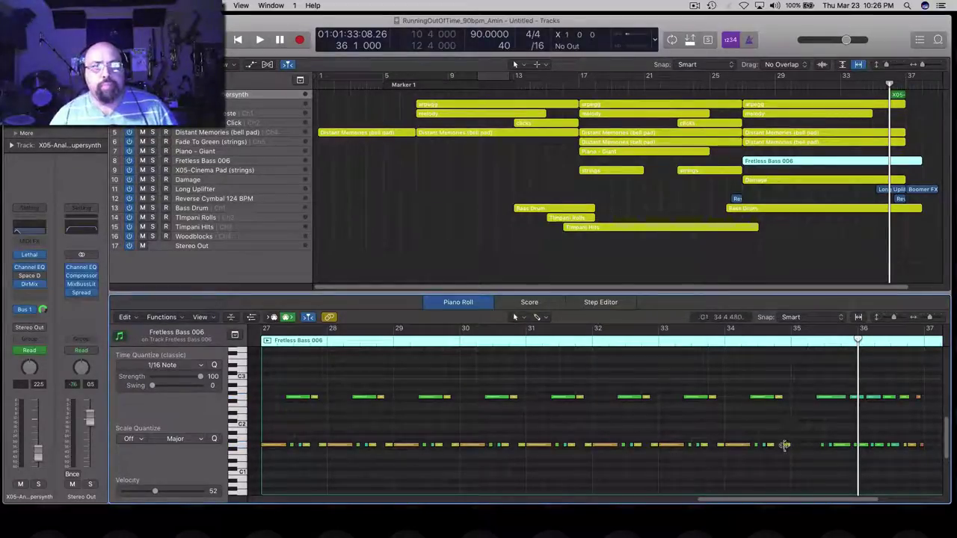
pyautogui.click(743, 444)
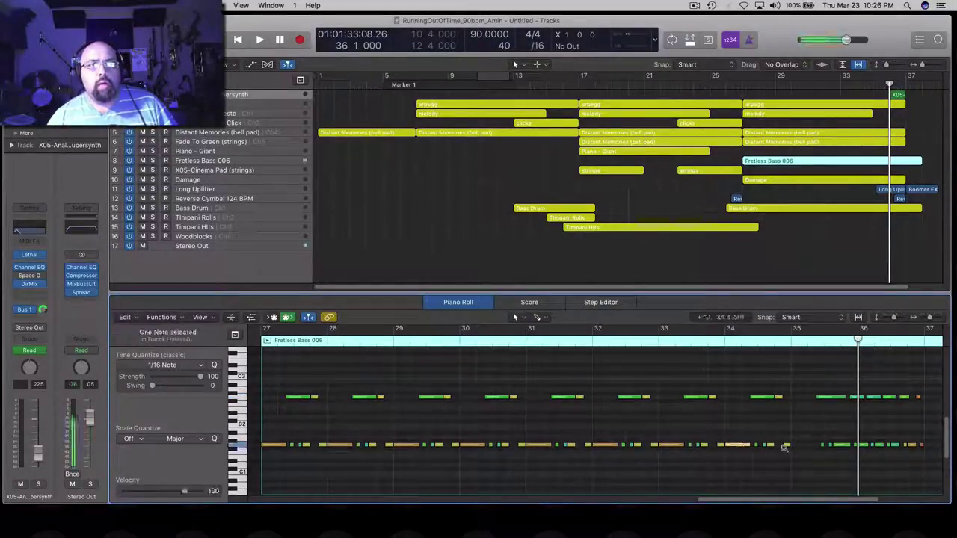
pyautogui.click(795, 446)
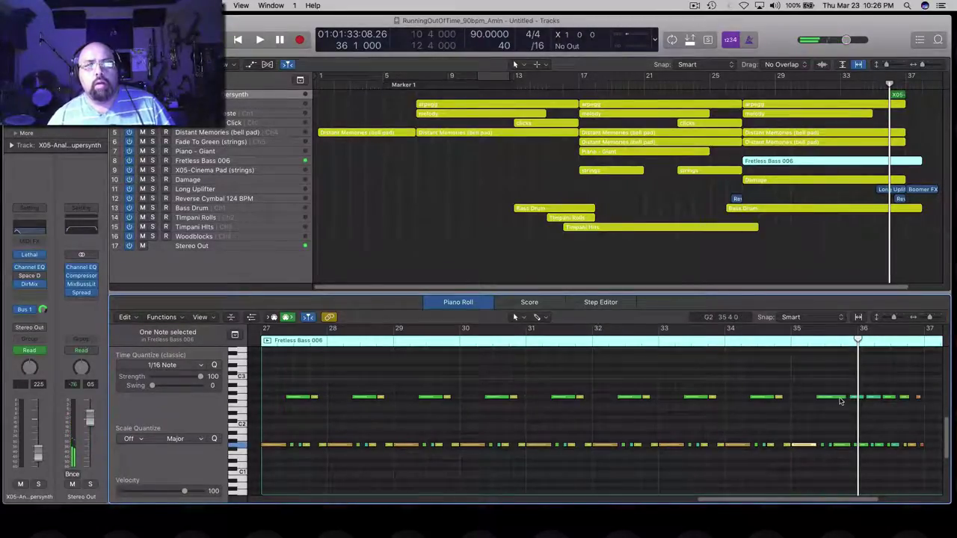
pyautogui.click(843, 398)
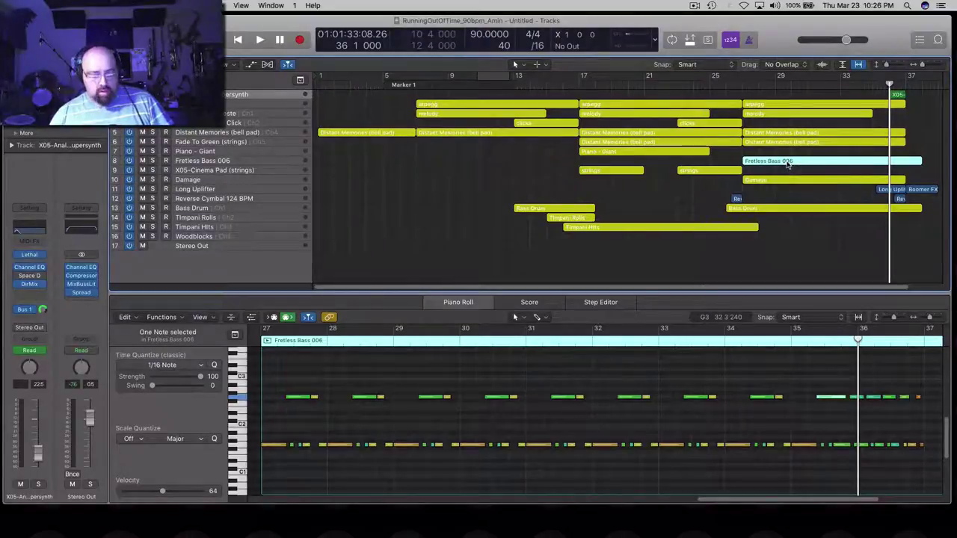
# - Colour the Fretless Bass 006 region yellow to match the other MIDI regions
pyautogui.hotkey('alt', 'c')
pyautogui.click(583, 363)
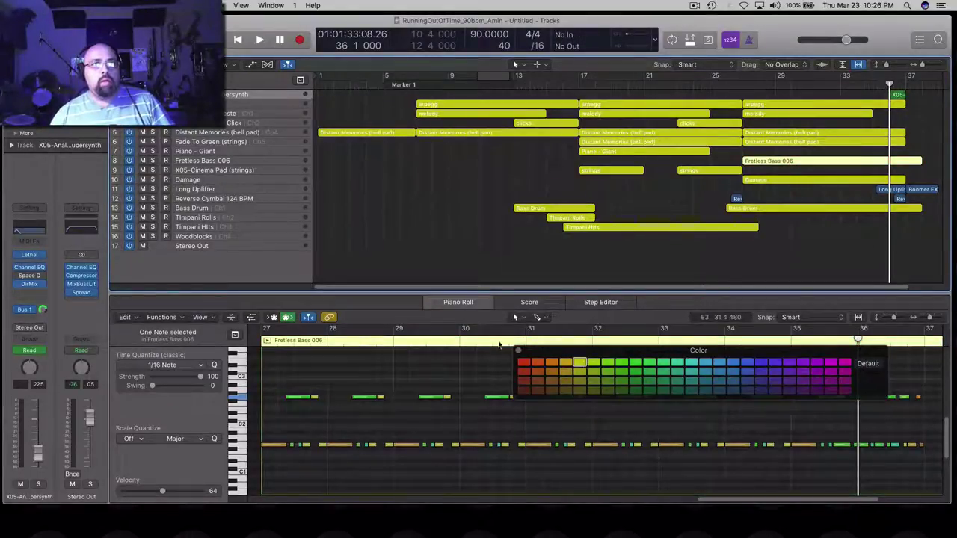
pyautogui.click(517, 351)
# - Move the first Reverse Cymbal 124 BPM region to just after bar 27, and place the playhead at bar 27
pyautogui.click(736, 199)
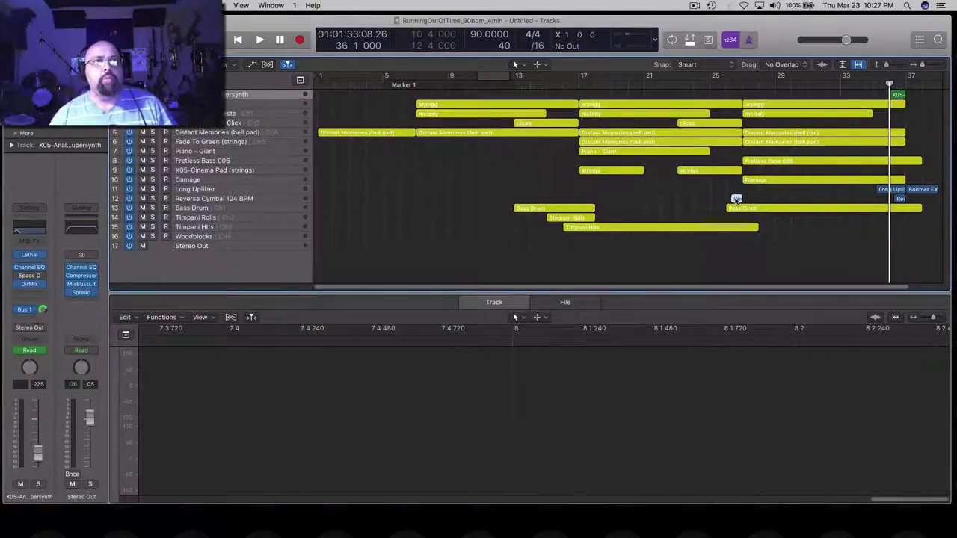
pyautogui.press('e')
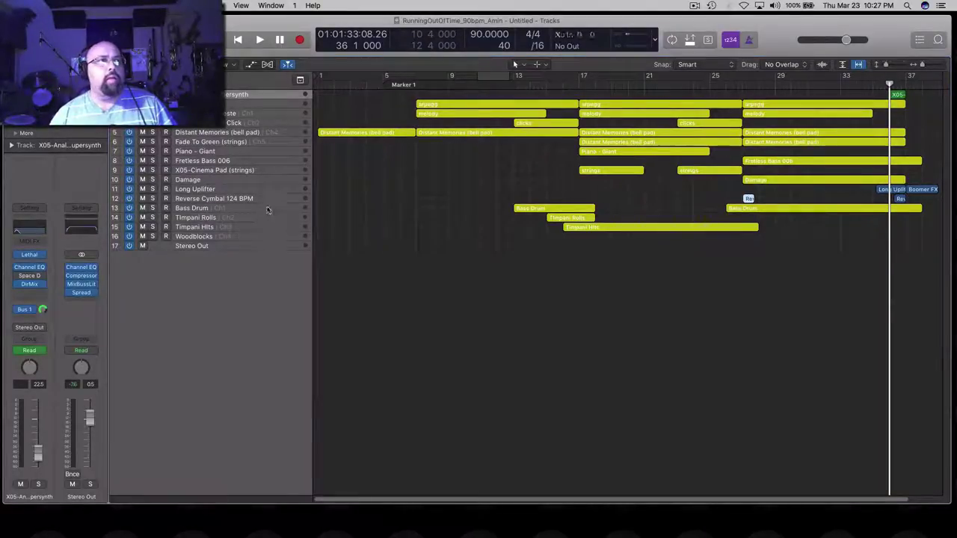
pyautogui.click(268, 200)
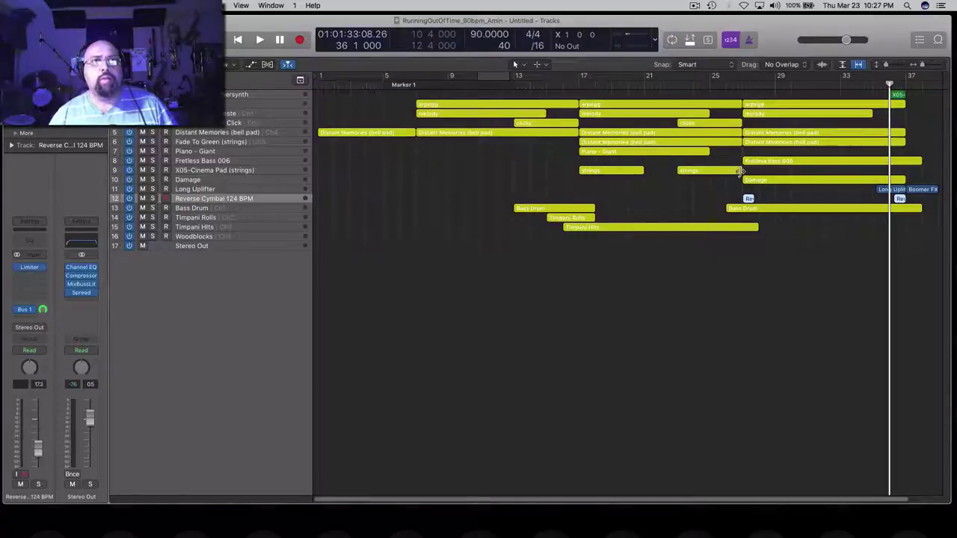
pyautogui.click(742, 84)
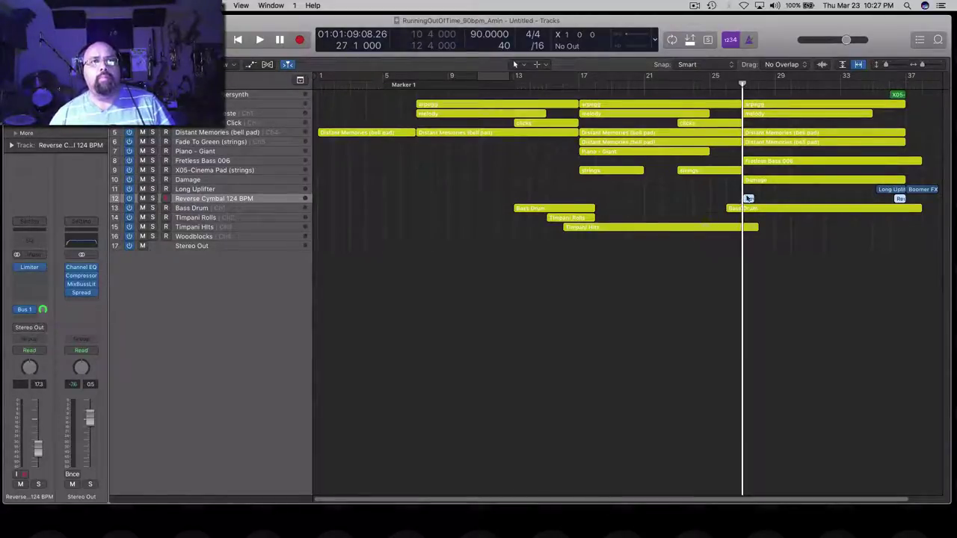
# - Audition the Reverse Cymbal region at bar 27 in the audio editor, and view the waveform of the one in bar 36
pyautogui.press('e')
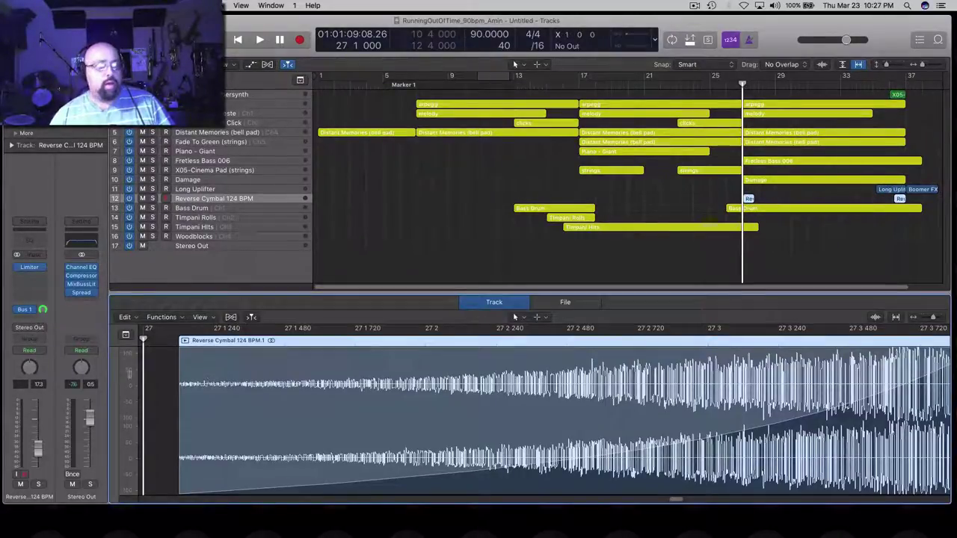
pyautogui.click(180, 338)
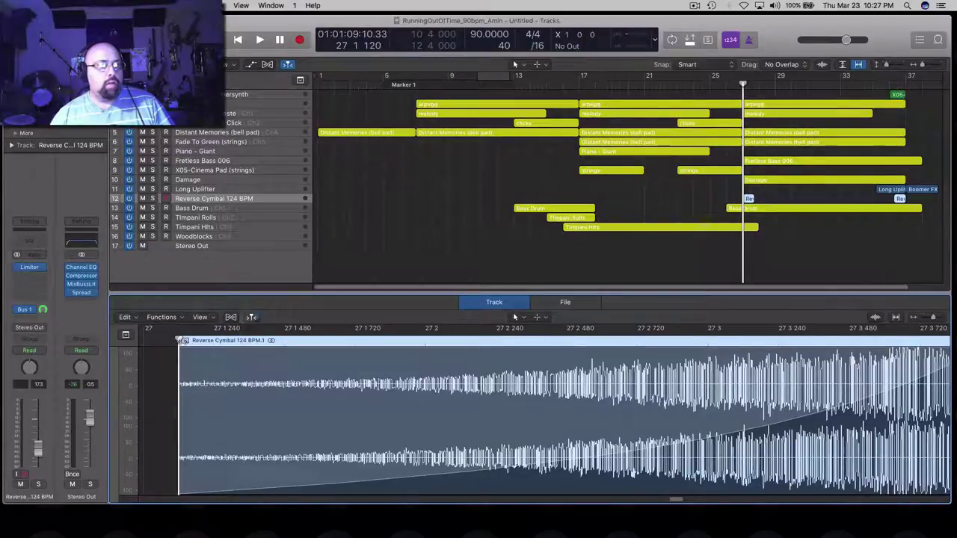
pyautogui.click(184, 342)
pyautogui.press('space')
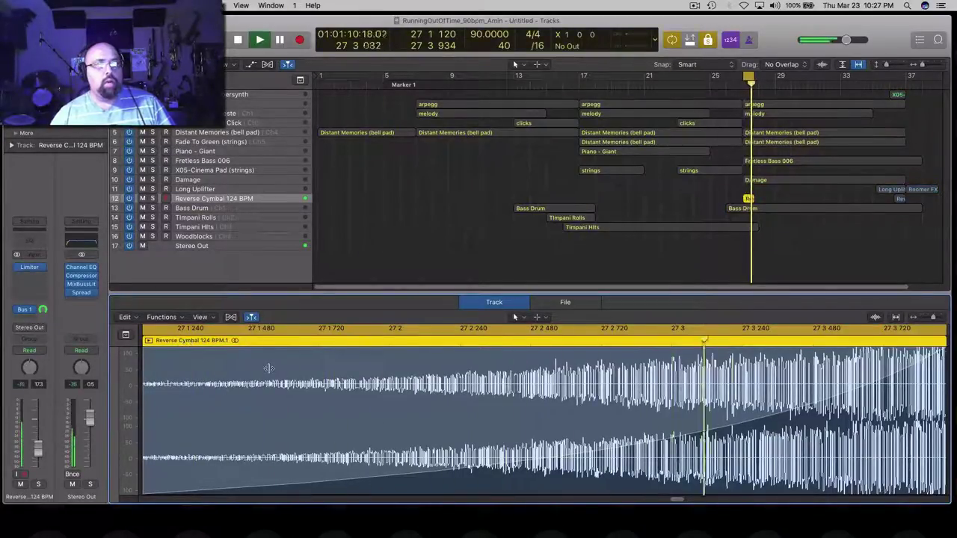
pyautogui.press('space')
pyautogui.click(745, 273)
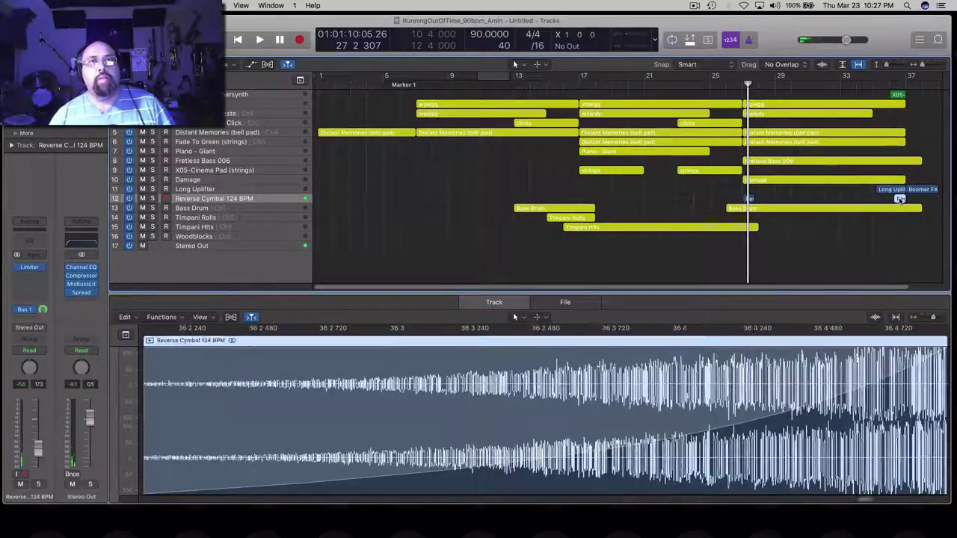
# - Show the whole Long Uplifter waveform in the audio editor and audition it from bar 35 up to bar 37
pyautogui.click(887, 192)
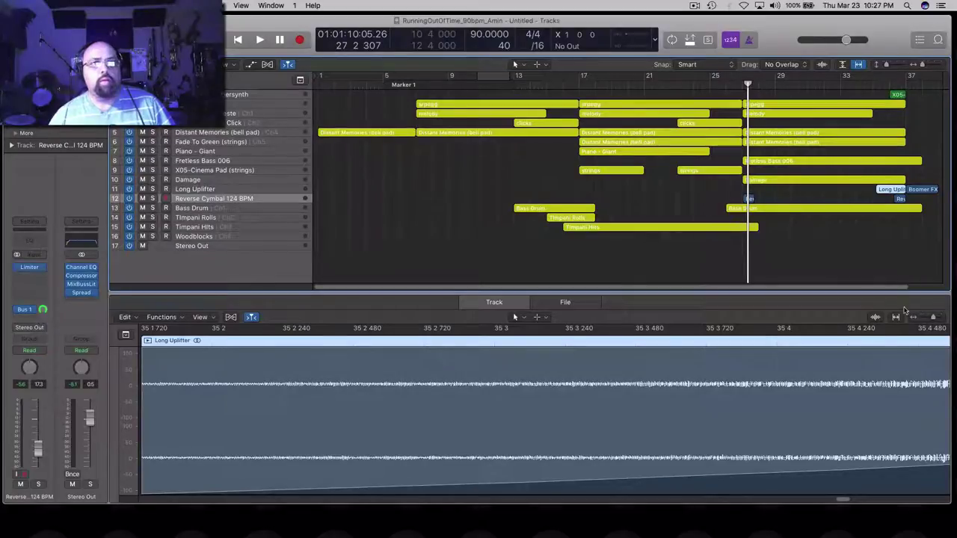
pyautogui.moveTo(932, 319); pyautogui.dragTo(925, 320)
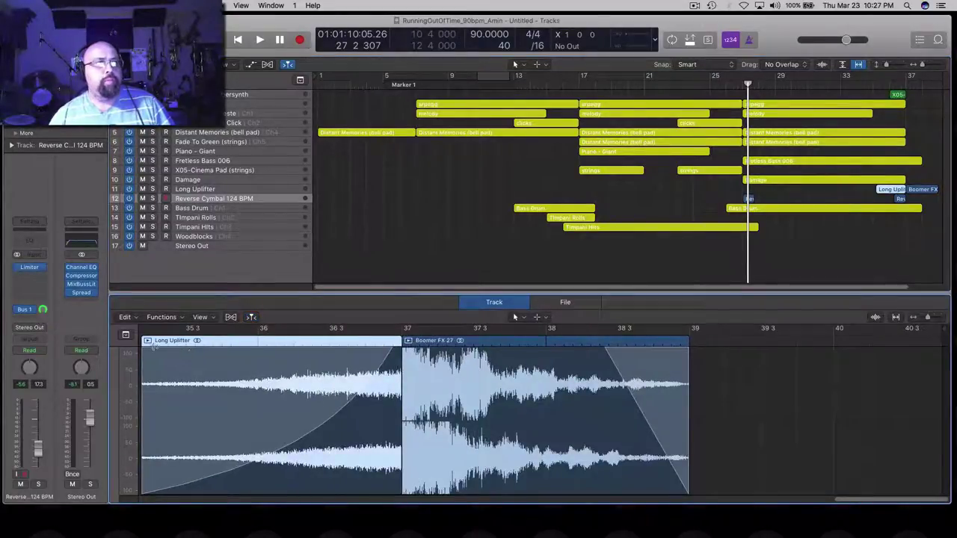
pyautogui.click(148, 341)
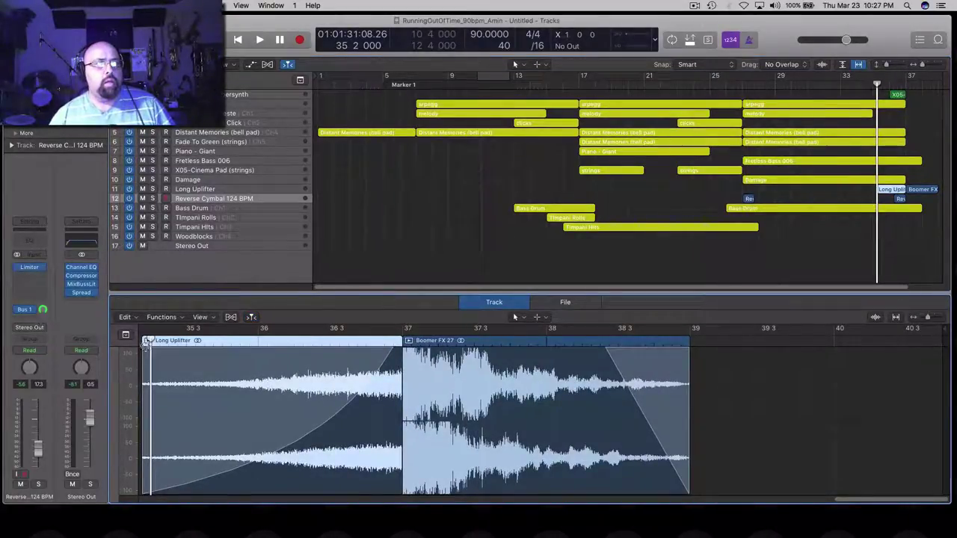
pyautogui.click(148, 341)
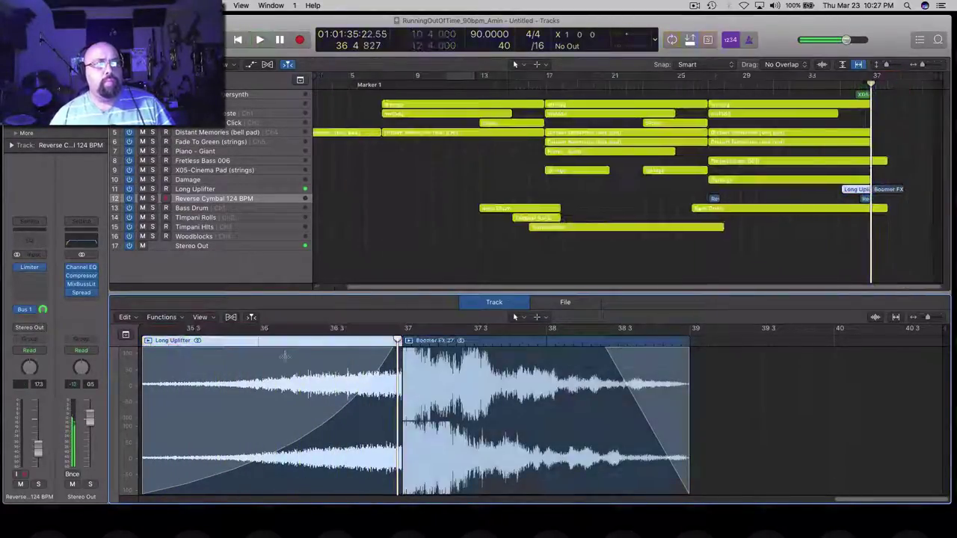
pyautogui.press('space')
pyautogui.click(798, 250)
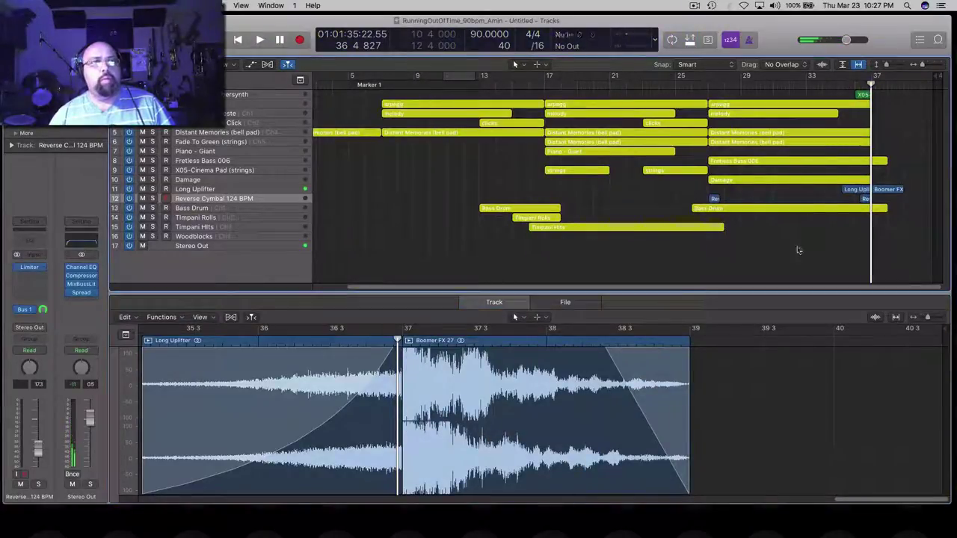
# - Audition the Boomer FX 27 region in solo from bar 37 into bar 38
pyautogui.click(882, 189)
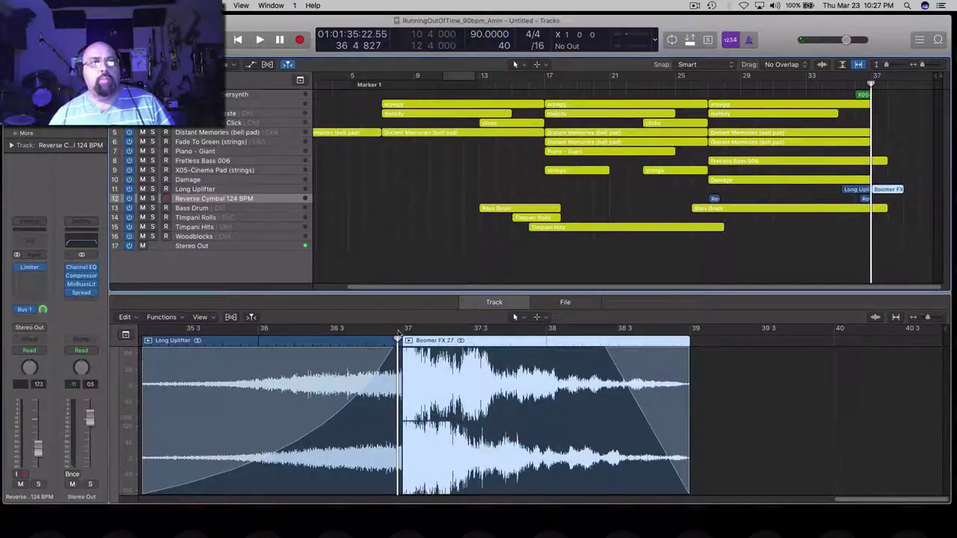
pyautogui.moveTo(398, 340); pyautogui.dragTo(404, 340)
pyautogui.press('cmd+u')
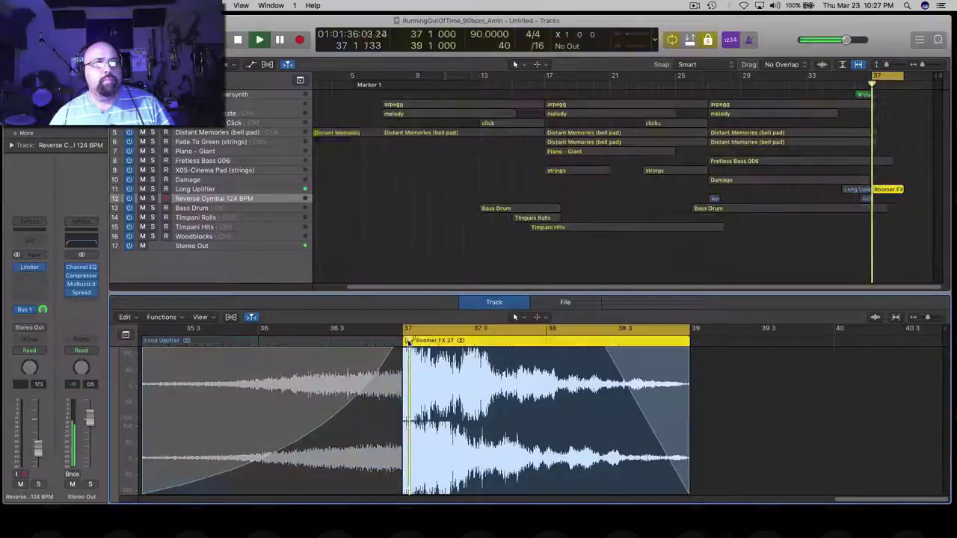
pyautogui.press('space')
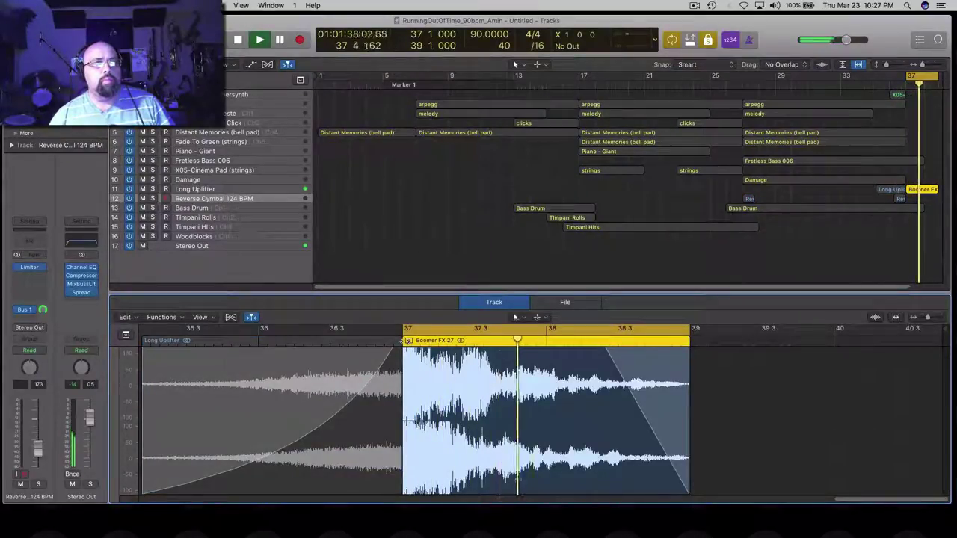
pyautogui.press('space')
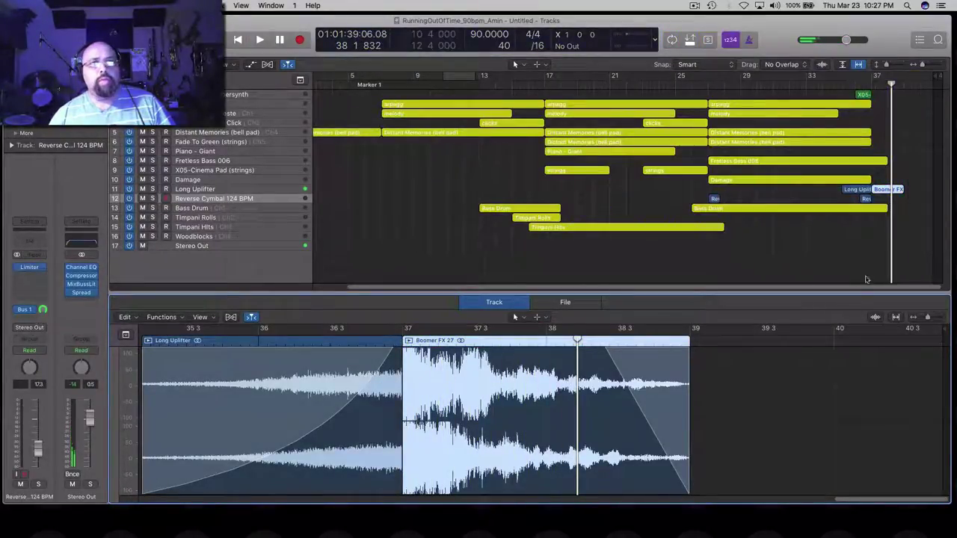
# - Search the Apple Loops for Boomer and preview Boomer FX 08 through Boomer FX 11
pyautogui.click(938, 39)
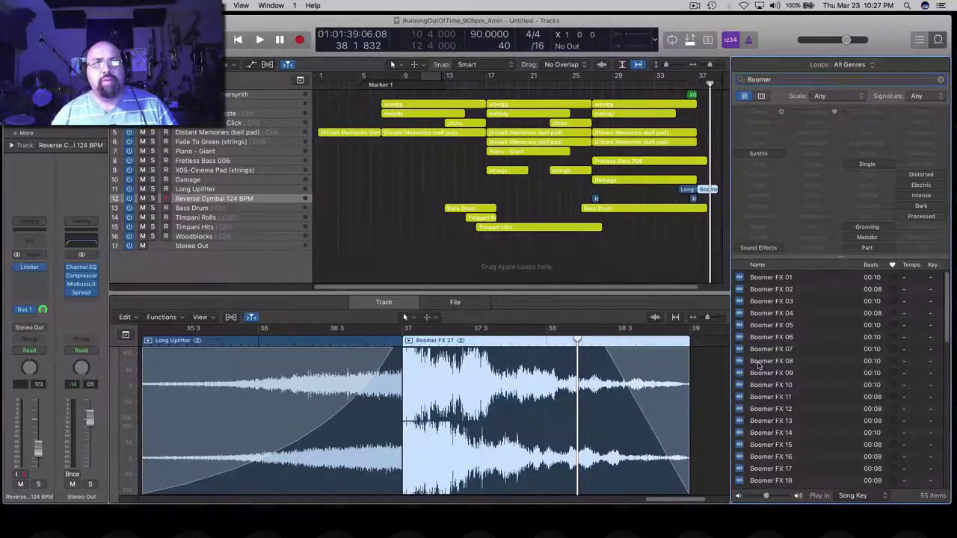
pyautogui.click(758, 362)
pyautogui.click(757, 375)
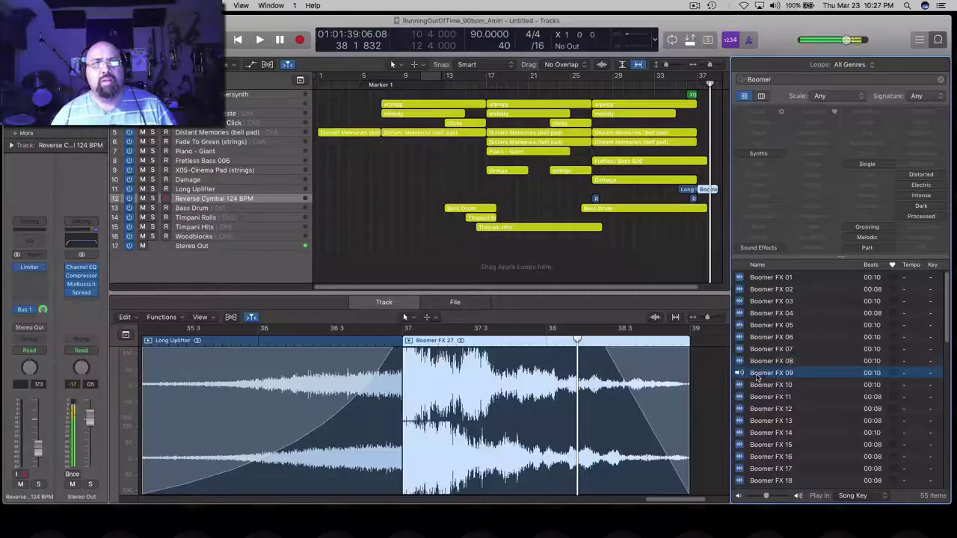
pyautogui.click(757, 386)
pyautogui.click(755, 398)
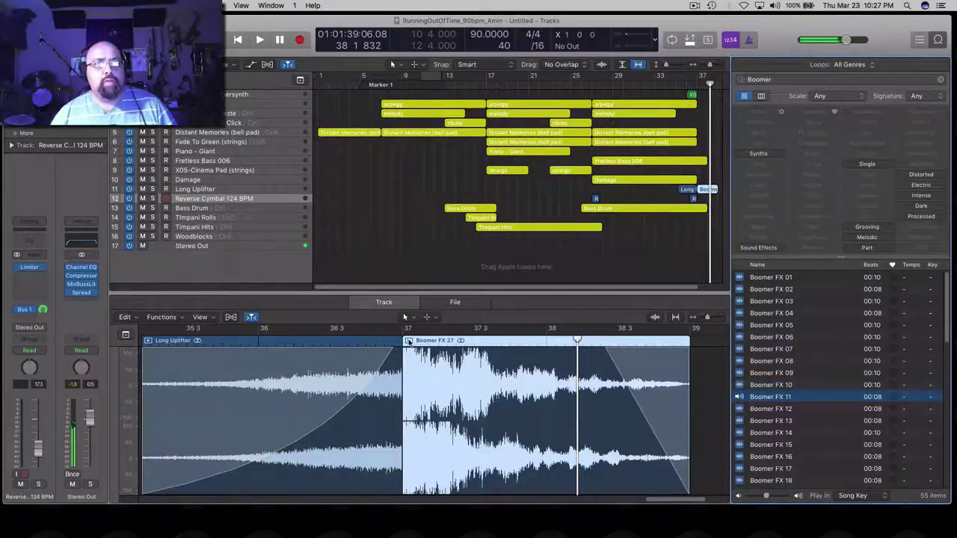
# - Replay the Boomer FX 27 region and compare it with previews of Boomer FX 14, 15 and 16
pyautogui.click(409, 341)
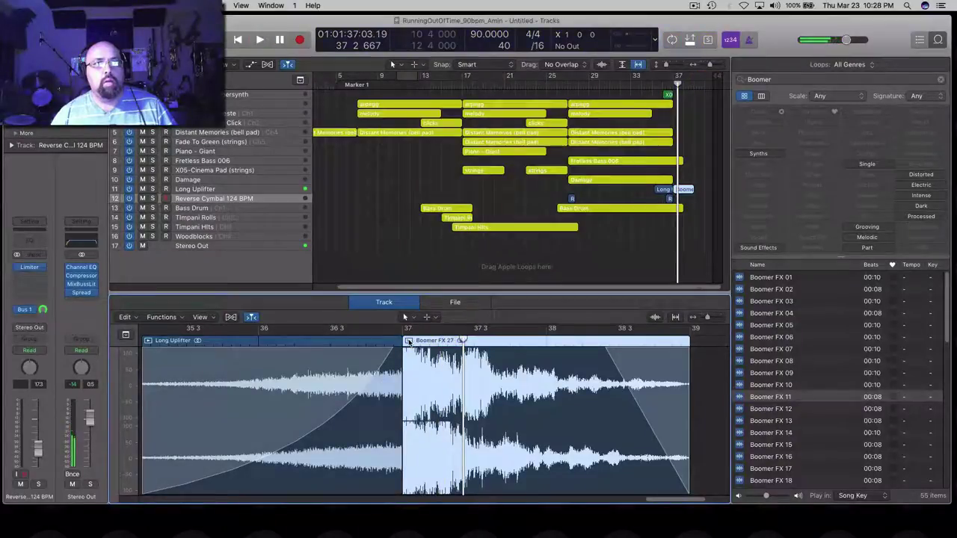
pyautogui.click(409, 342)
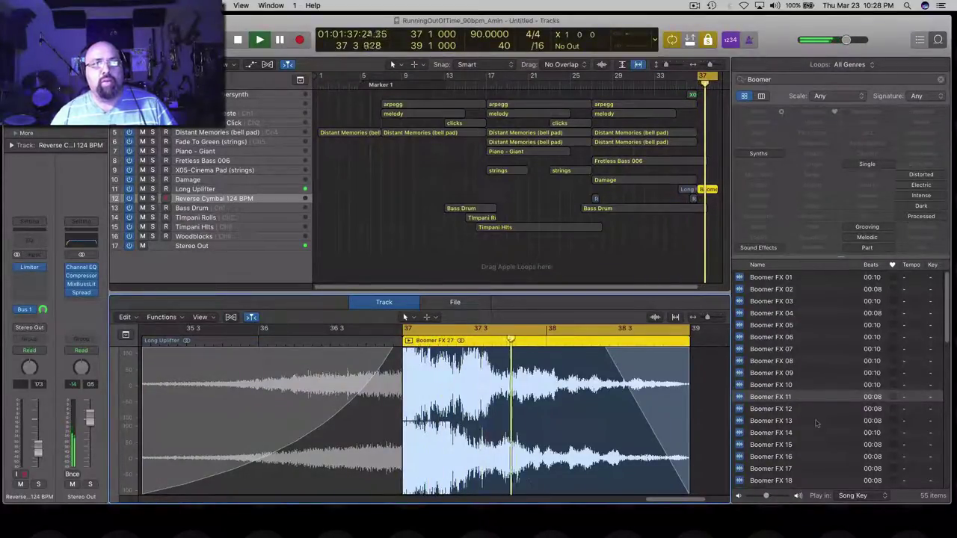
pyautogui.click(738, 432)
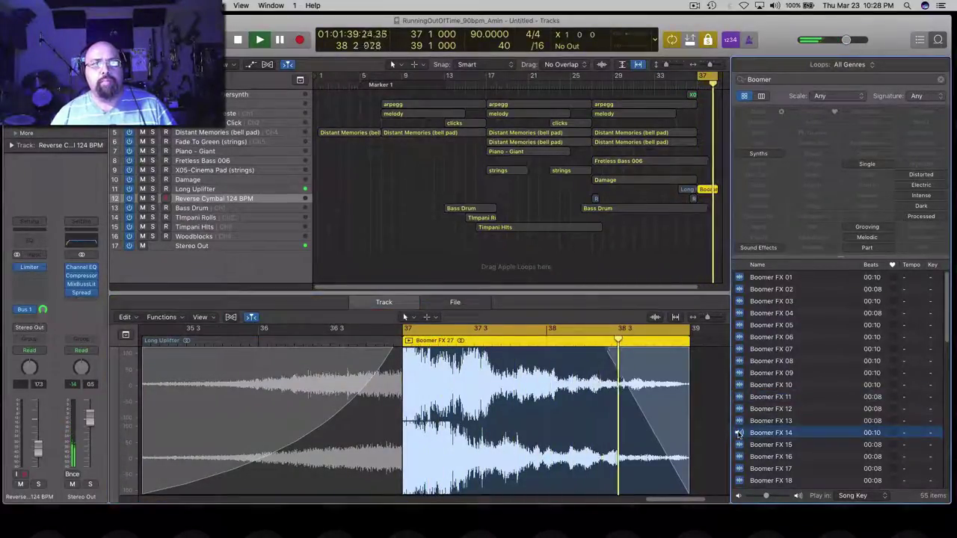
pyautogui.click(738, 444)
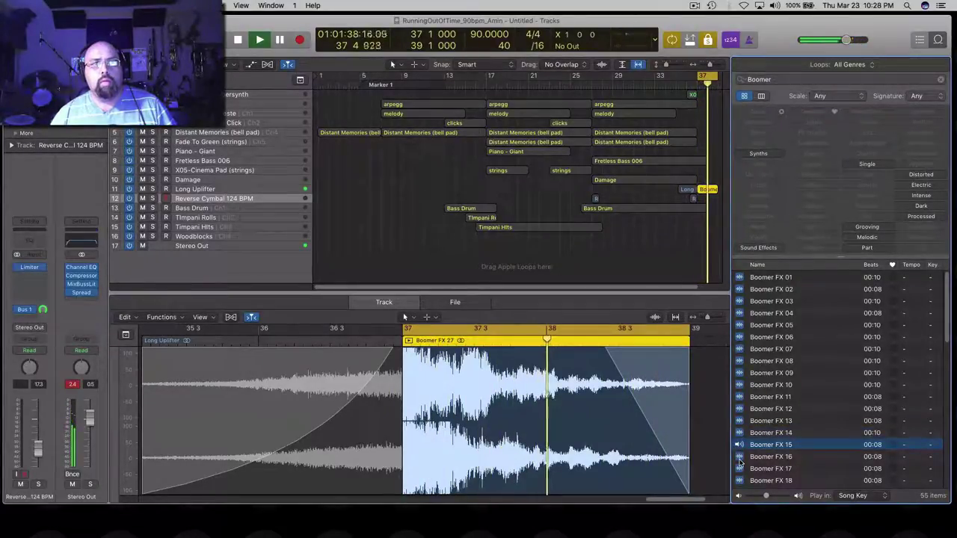
pyautogui.click(739, 456)
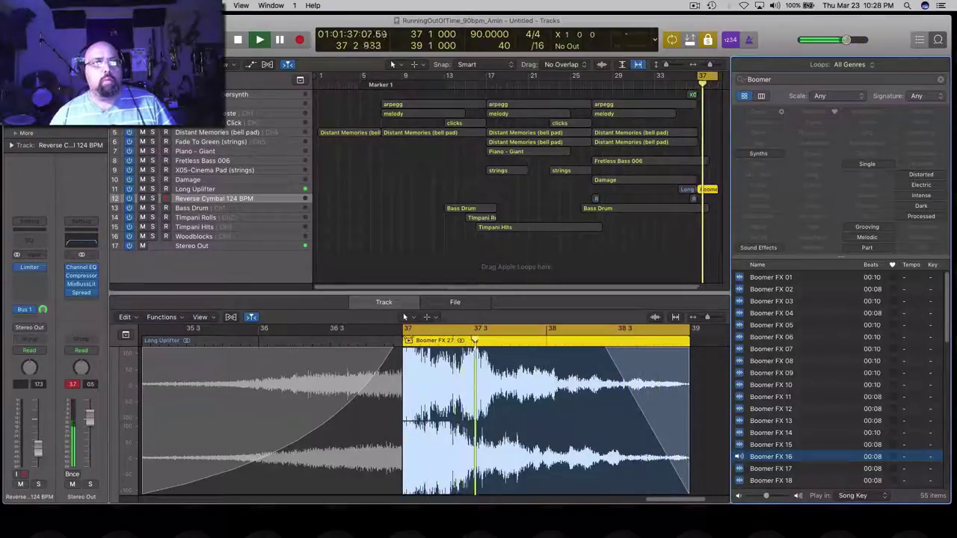
# - Stop the Boomer FX 27 playback and preview Boomer FX 14, 13 and 12 on their own
pyautogui.click(409, 341)
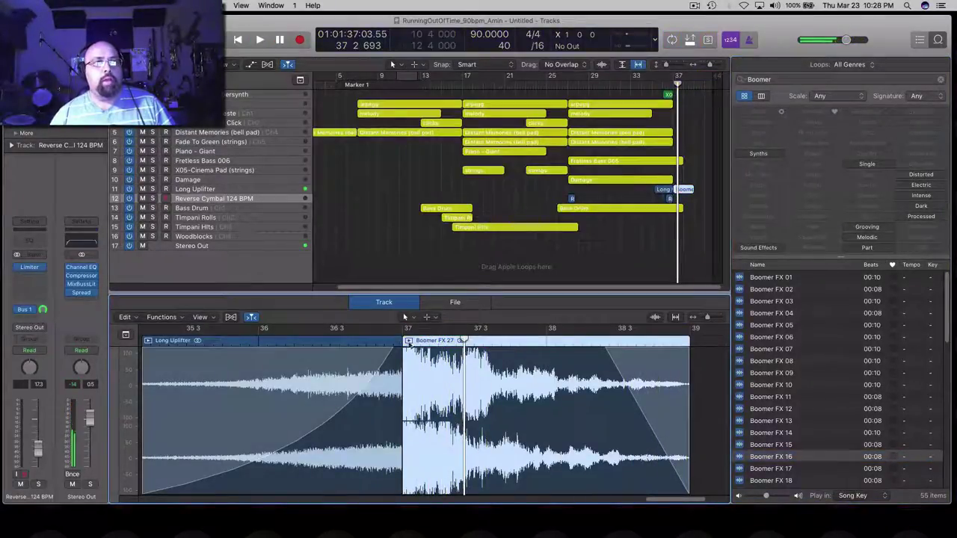
pyautogui.click(753, 432)
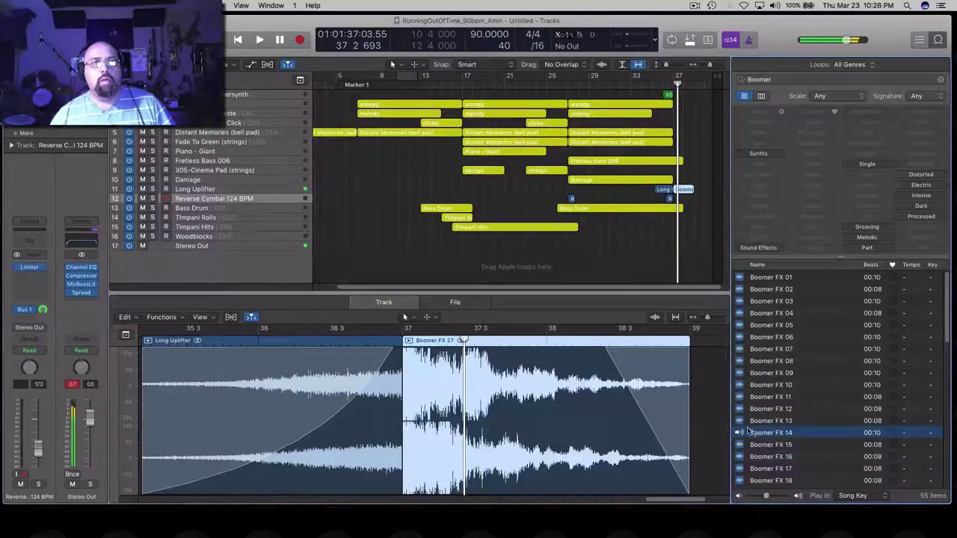
pyautogui.click(738, 421)
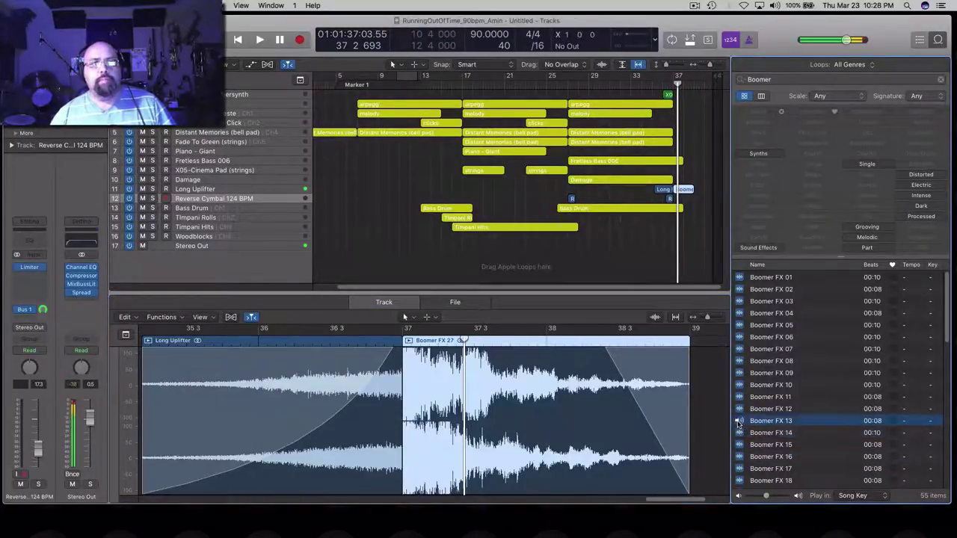
pyautogui.click(740, 408)
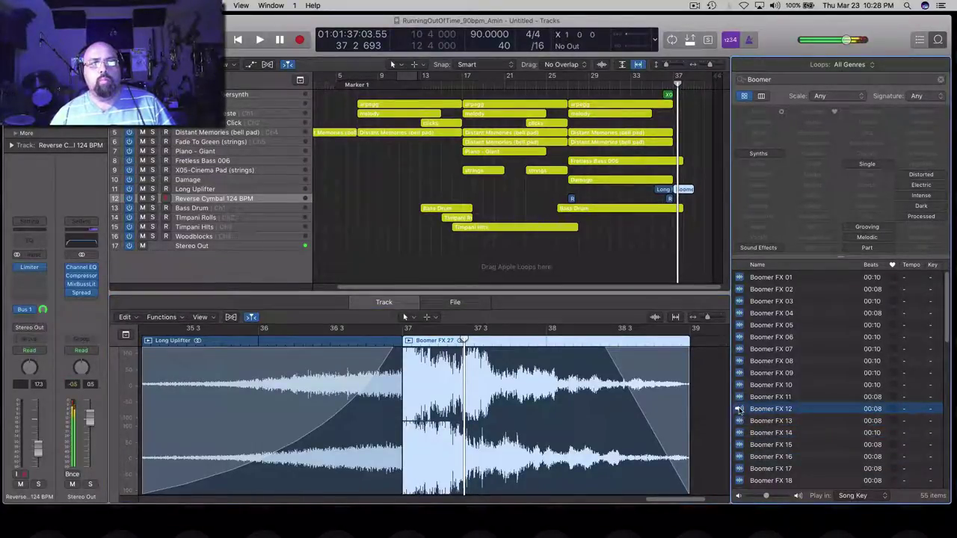
# - Preview Boomer FX 11, 10 and 09, and replace the Boomer FX 27 region at bar 37 with Boomer FX 09
pyautogui.click(740, 397)
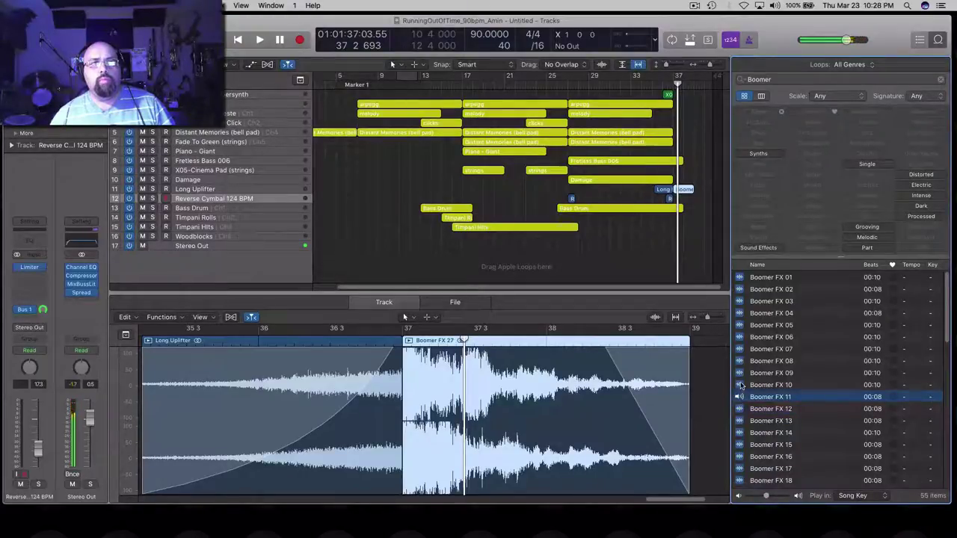
pyautogui.click(740, 385)
pyautogui.click(740, 373)
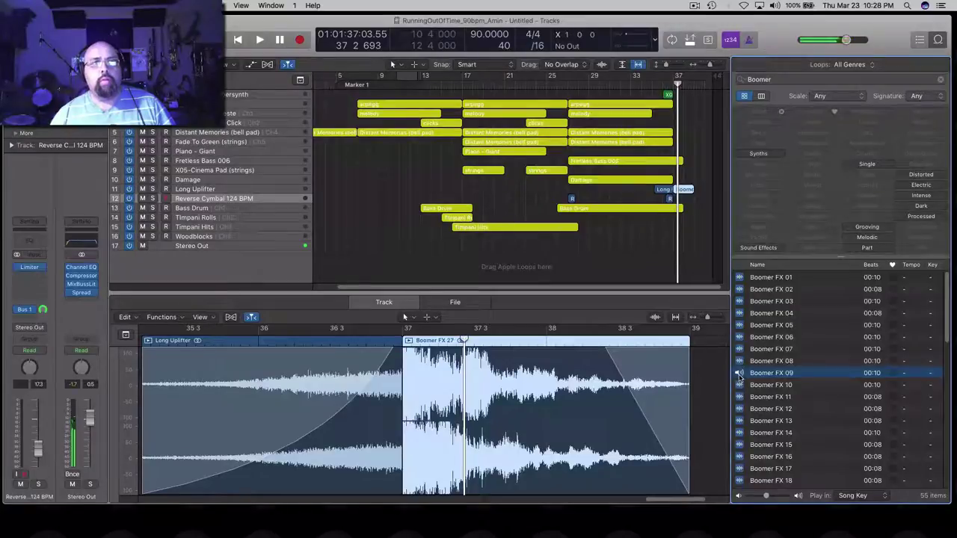
pyautogui.moveTo(739, 376); pyautogui.dragTo(692, 191)
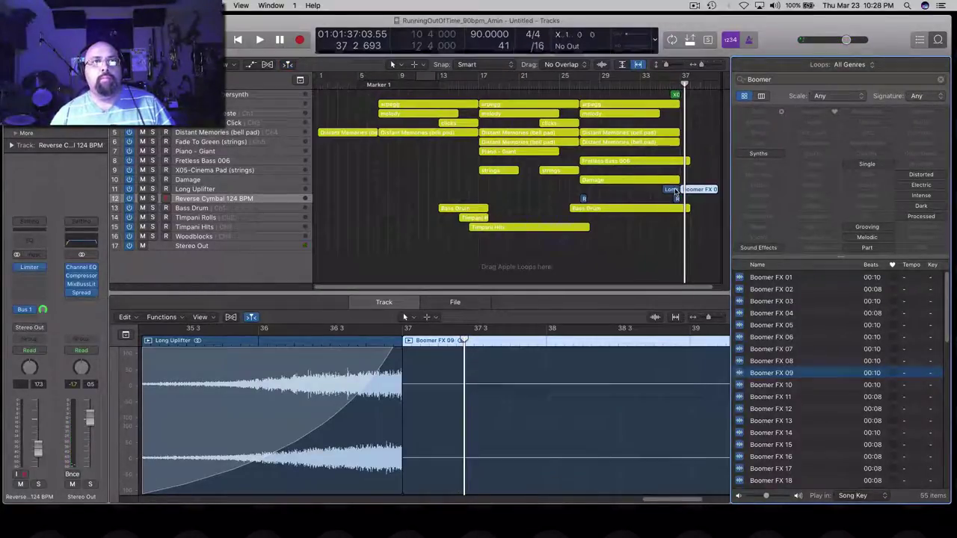
pyautogui.press('o')
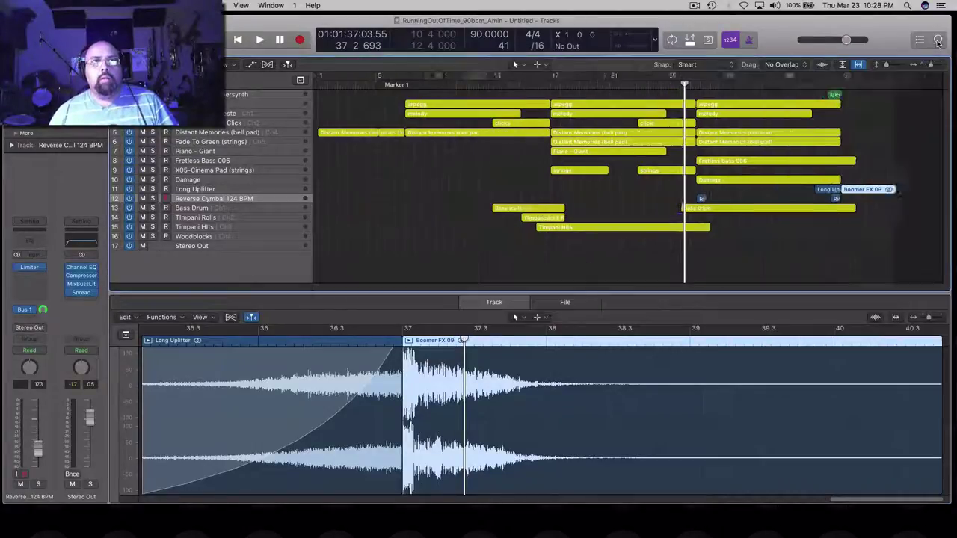
# - Play the Boomer FX 09 region from bar 37 into bar 38 and return the playhead to bar 37
pyautogui.click(880, 84)
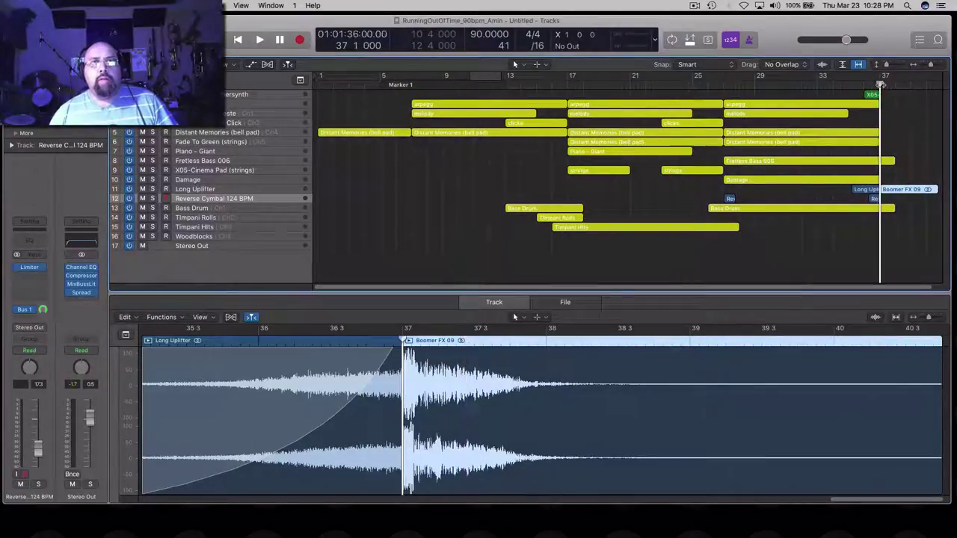
pyautogui.press('space')
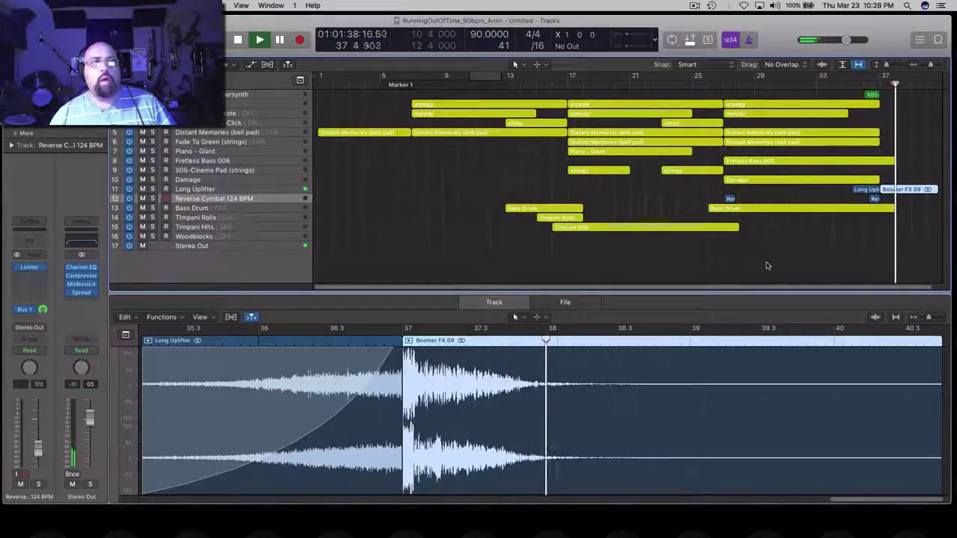
pyautogui.press('space')
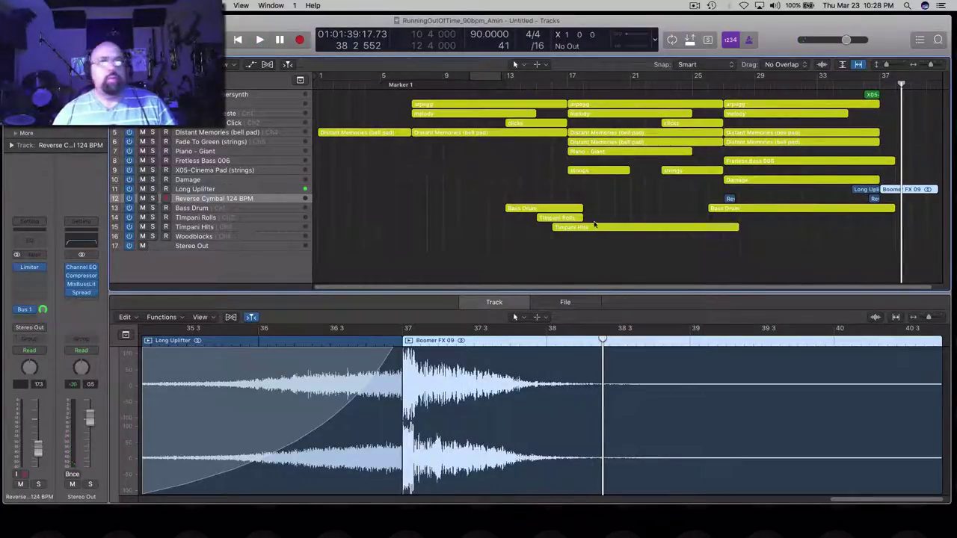
pyautogui.click(879, 86)
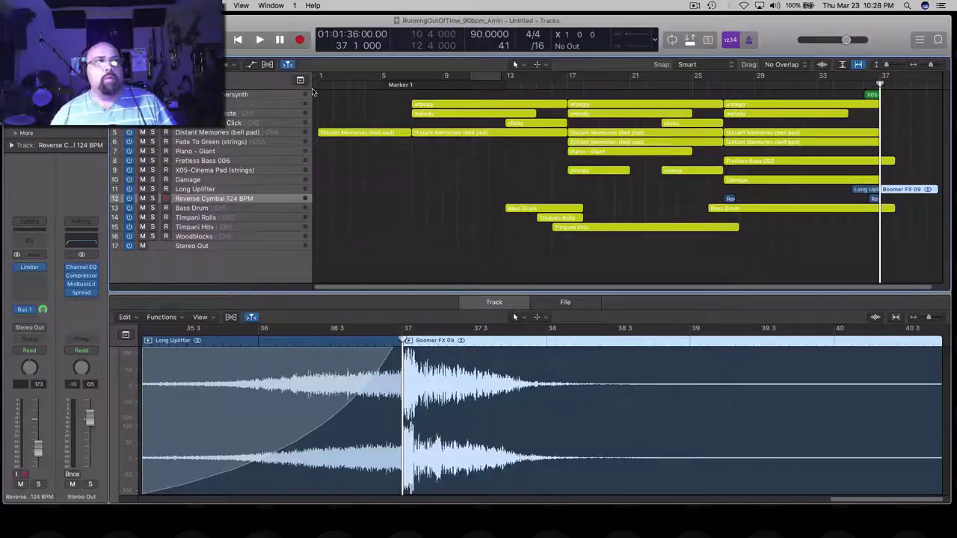
# - Show the volume automation, close the audio editor, enlarge the track lanes and play the Long Uplifter transition into bar 37
pyautogui.press('a')
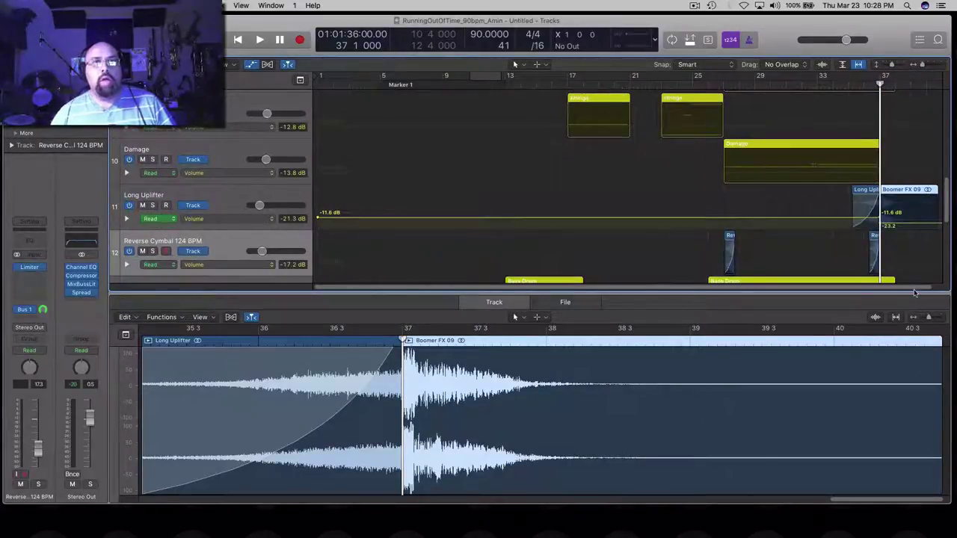
pyautogui.press('e')
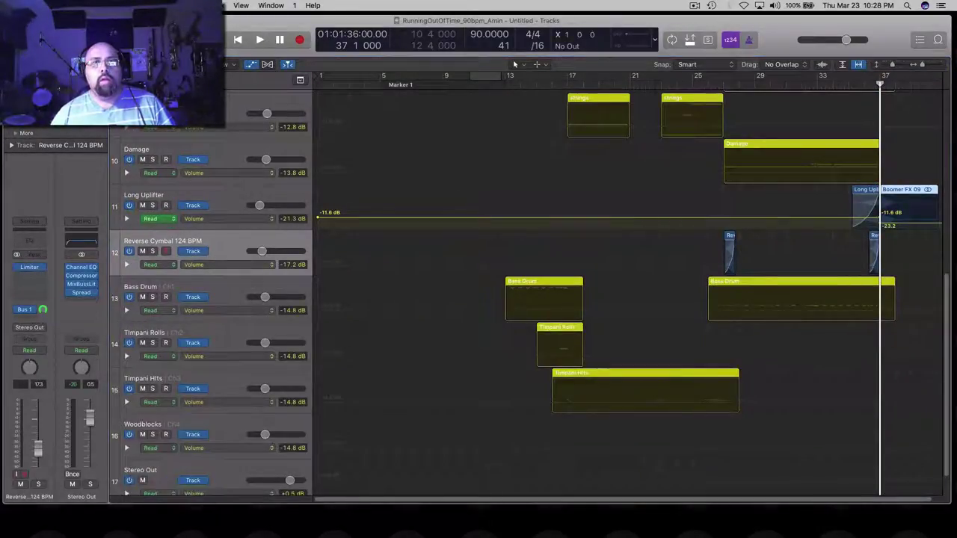
pyautogui.scroll(-2, 946, 315)
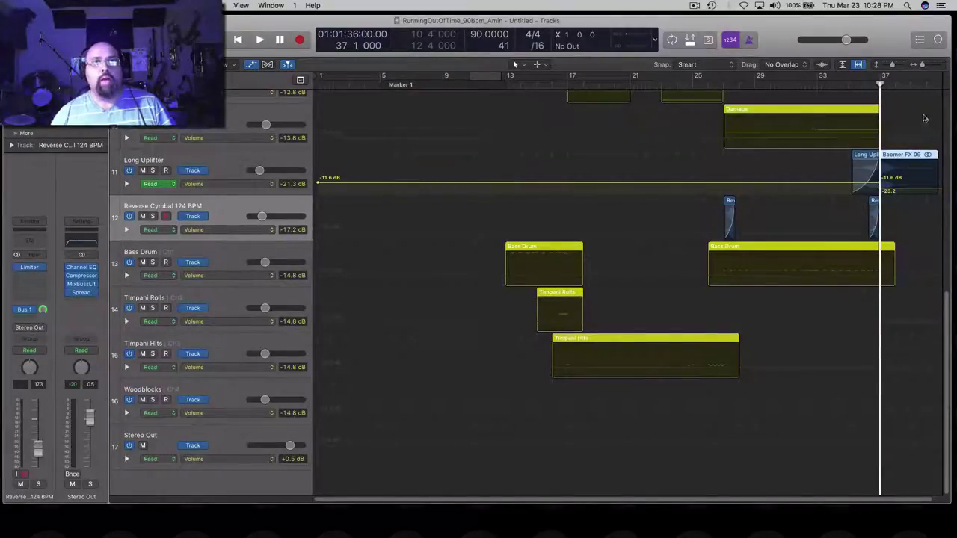
pyautogui.moveTo(892, 65); pyautogui.dragTo(897, 65)
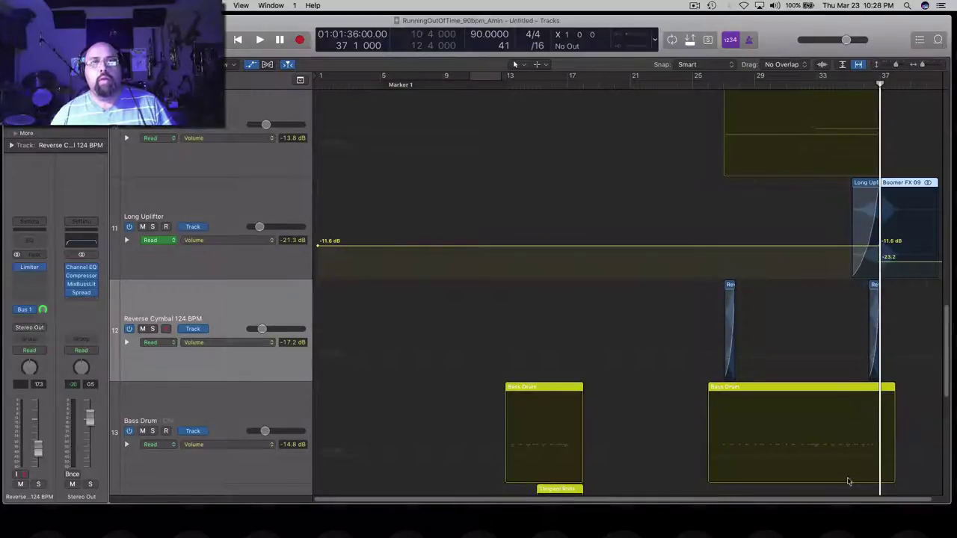
pyautogui.moveTo(839, 500); pyautogui.dragTo(849, 500)
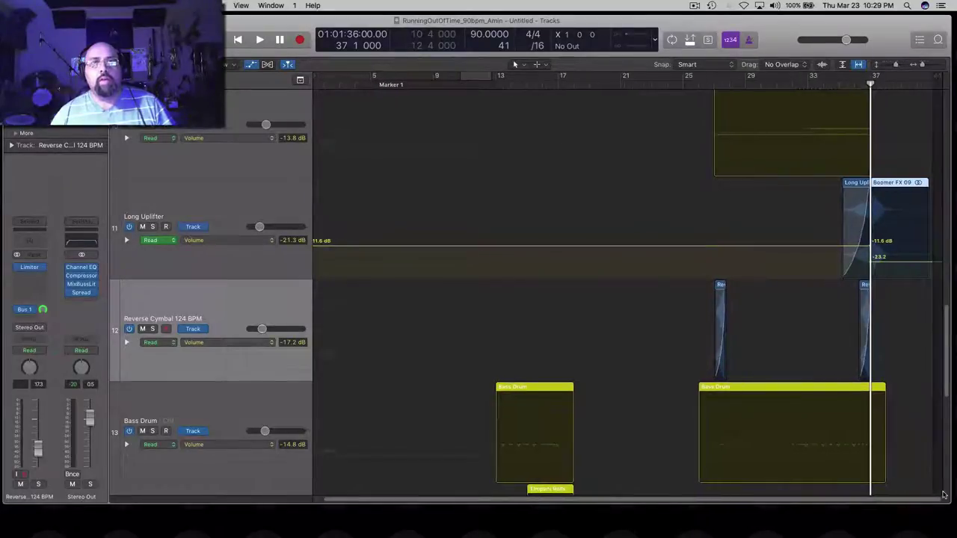
pyautogui.click(855, 83)
pyautogui.press('space')
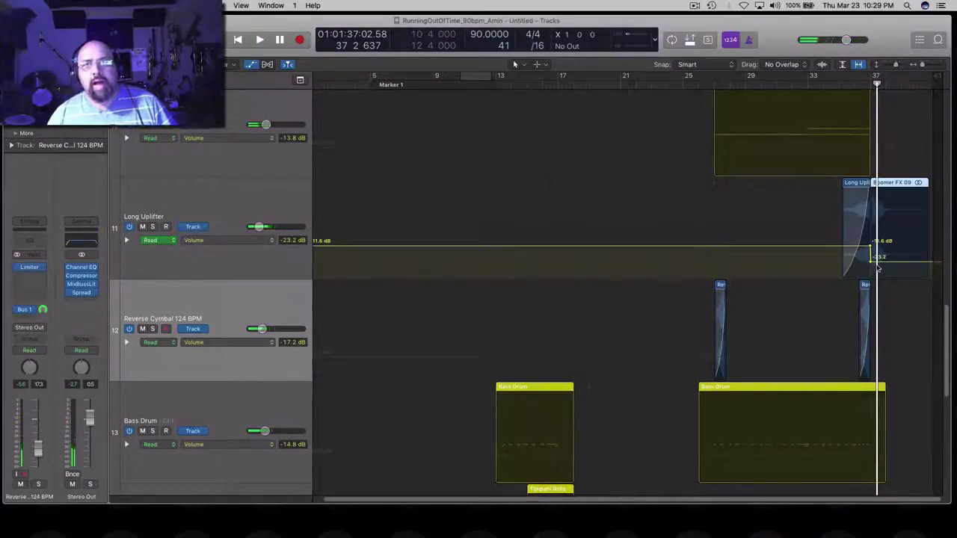
# - Raise the Long Uplifter volume automation after bar 37 to -11.6 dB and delete its extra automation points at bar 37
pyautogui.moveTo(879, 263); pyautogui.dragTo(880, 251)
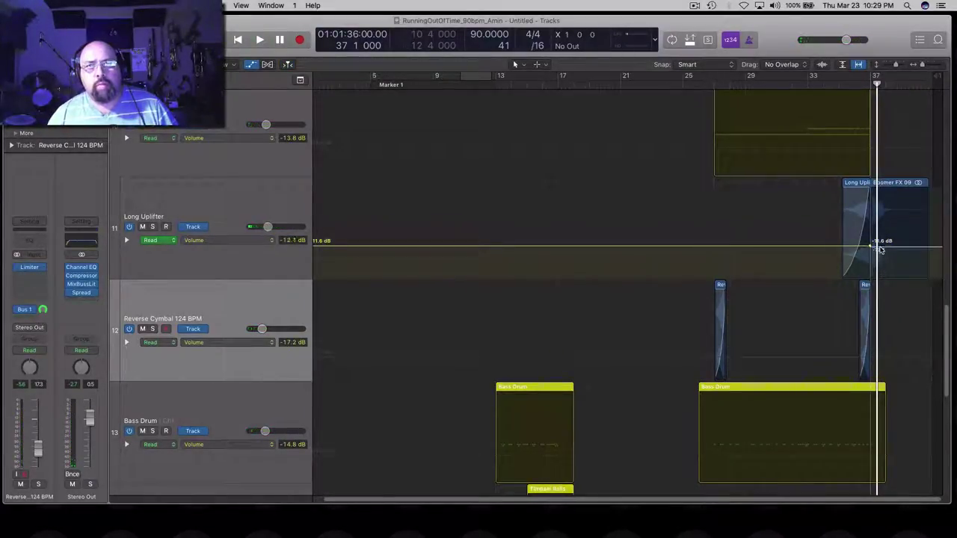
pyautogui.hscroll(-1, 880, 251)
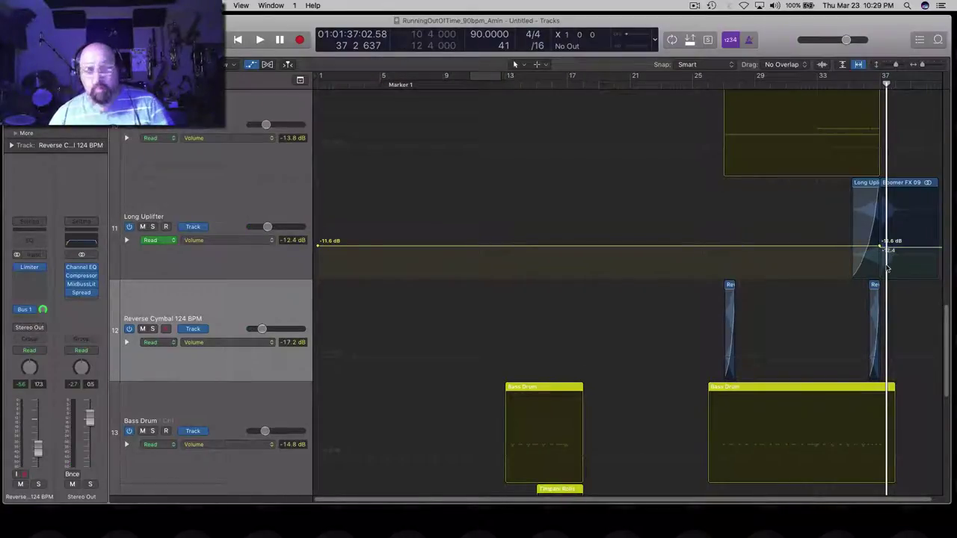
pyautogui.press('BackSpace')
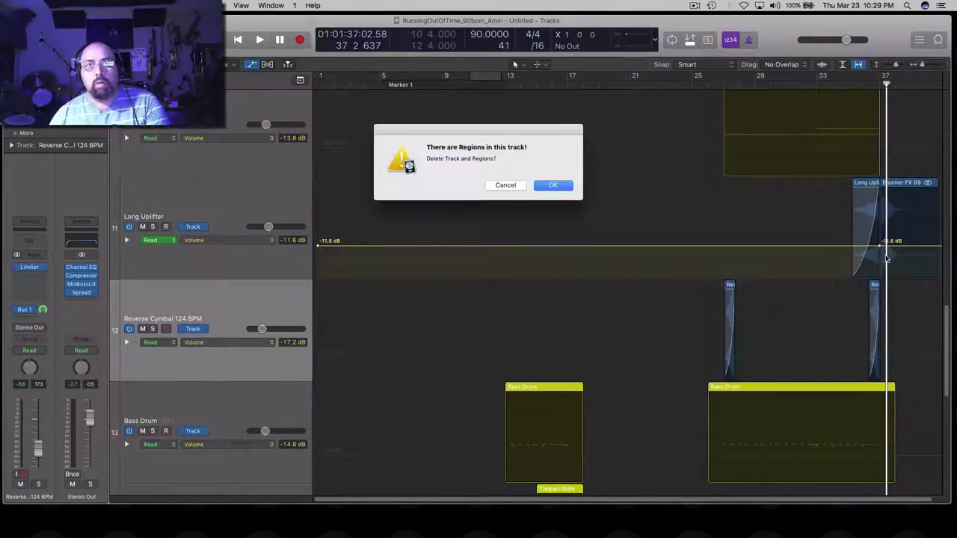
pyautogui.click(506, 187)
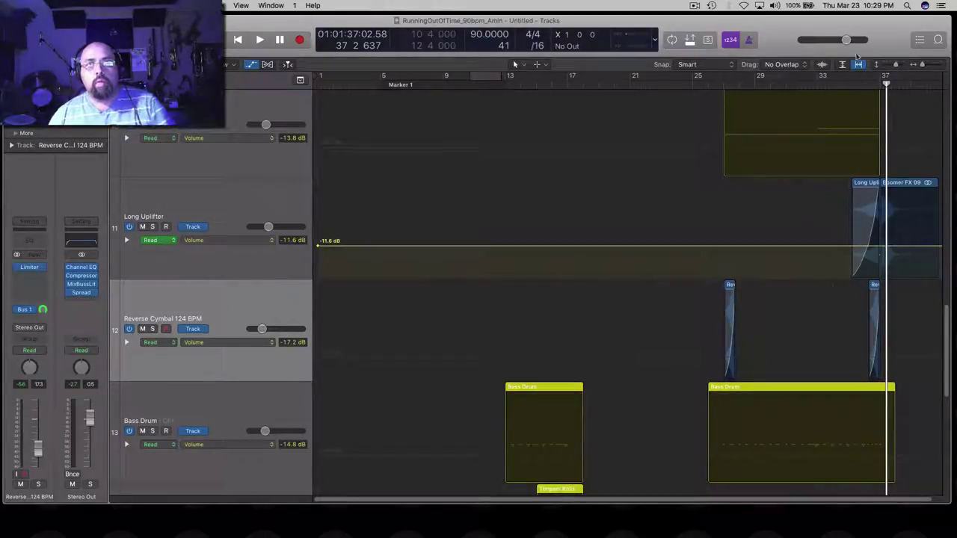
# - Play the Long Uplifter transition into Boomer FX 09 through to bar 39
pyautogui.press('space')
pyautogui.click(852, 82)
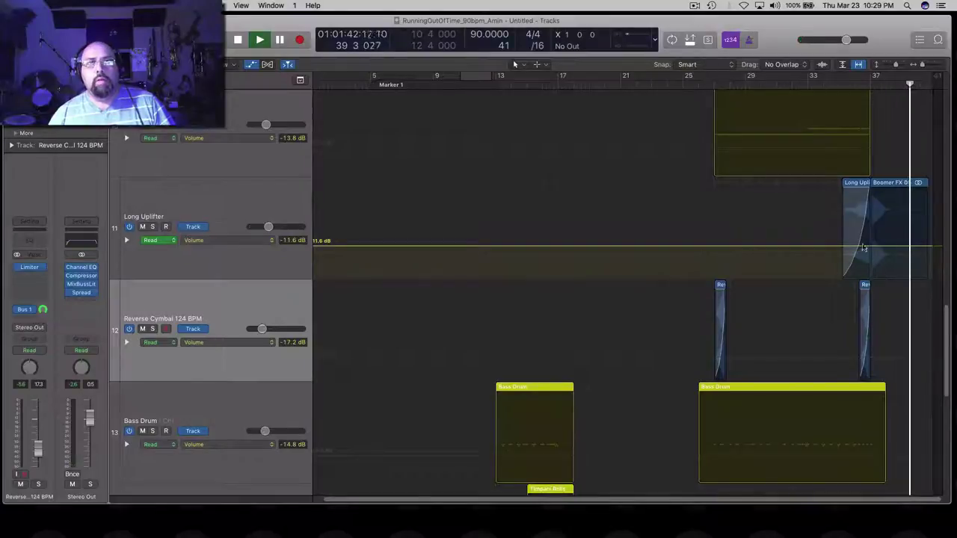
pyautogui.press('space')
# - Turn on vertical auto zoom and show the volume automation lanes from the first track down
pyautogui.click(252, 65)
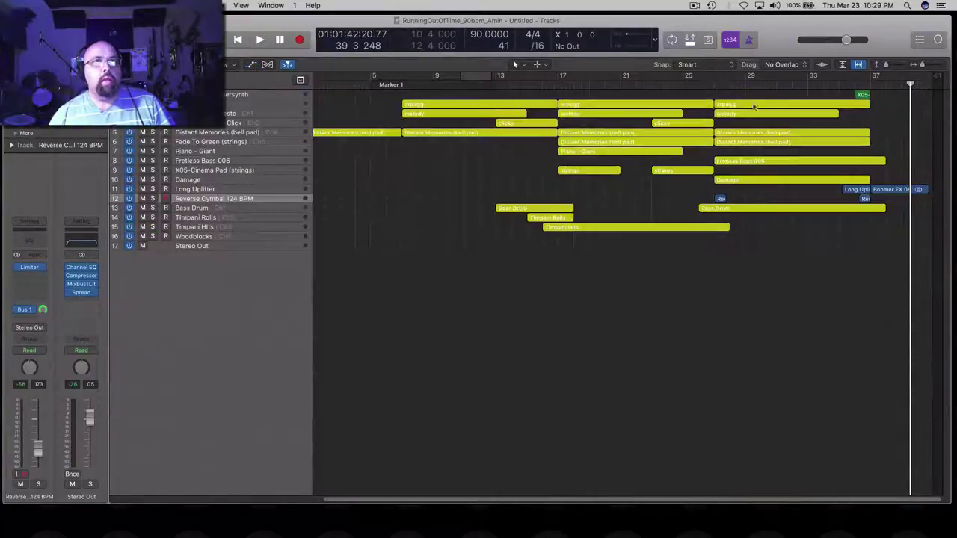
pyautogui.click(840, 66)
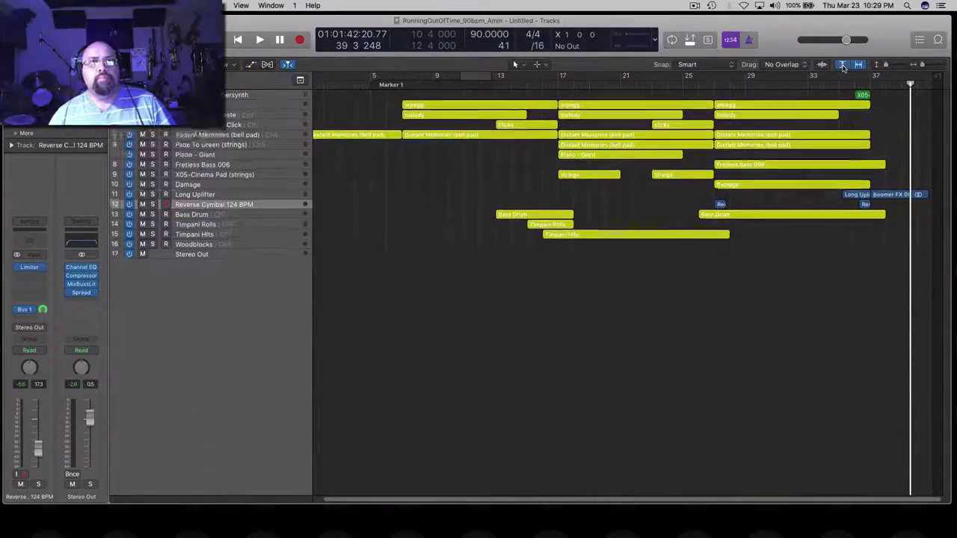
pyautogui.click(251, 65)
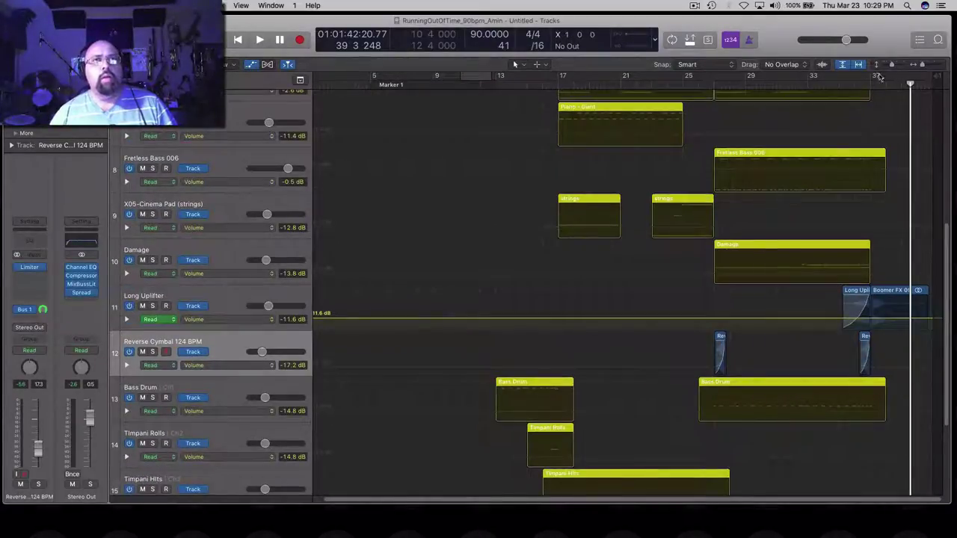
pyautogui.click(842, 65)
pyautogui.click(842, 65)
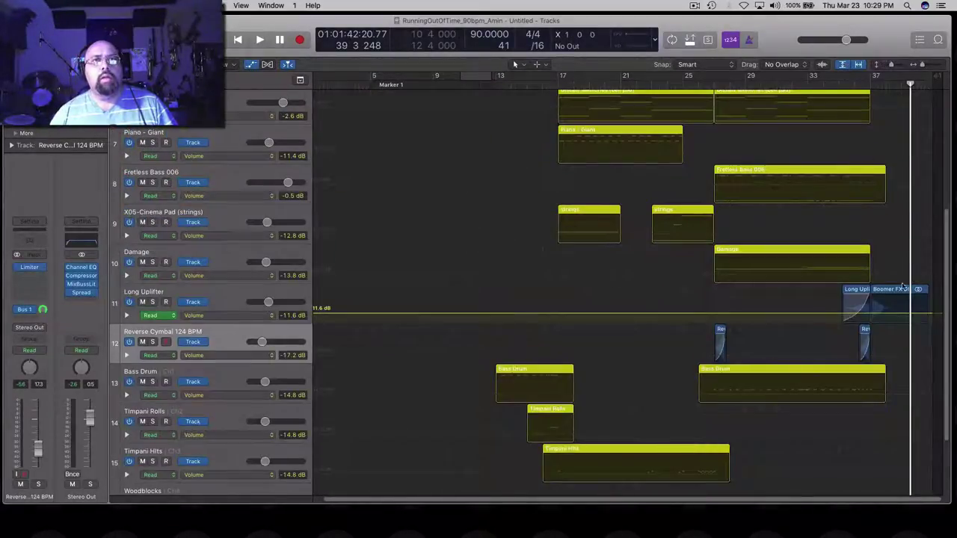
pyautogui.scroll(5, 857, 118)
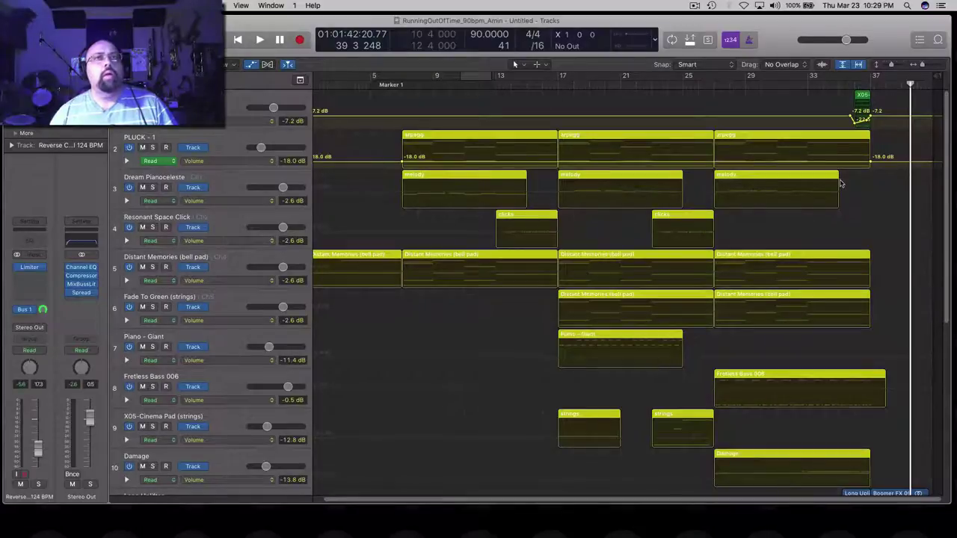
pyautogui.press('Return')
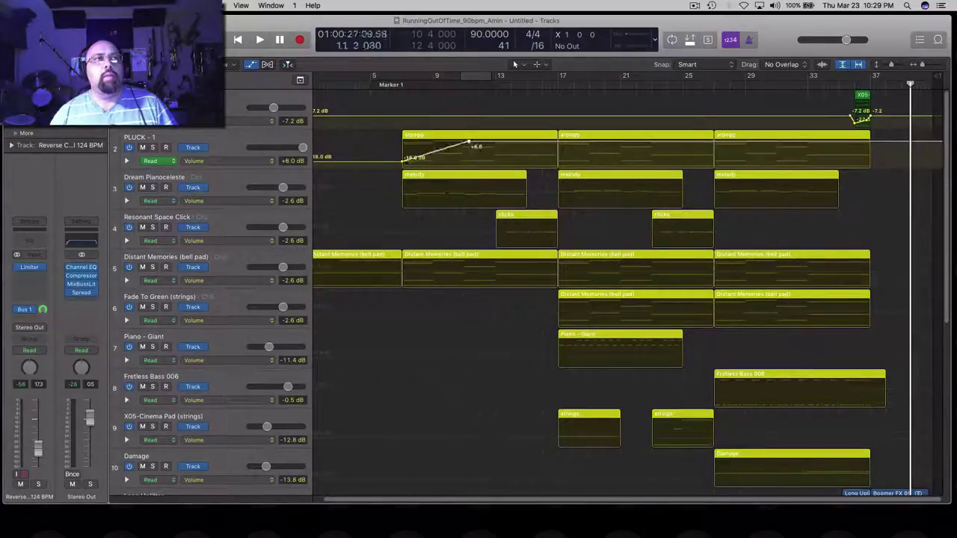
pyautogui.moveTo(296, 147); pyautogui.dragTo(270, 147)
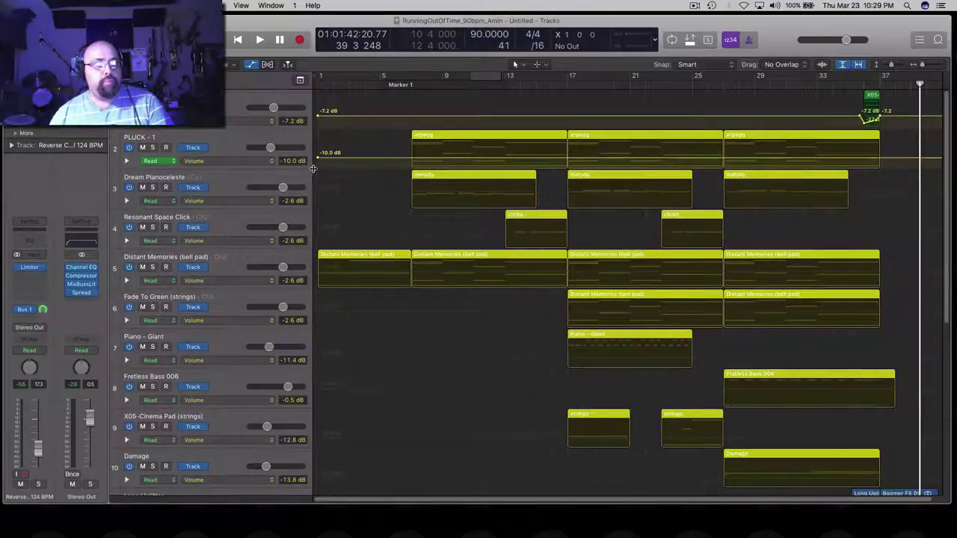
pyautogui.press('super+z')
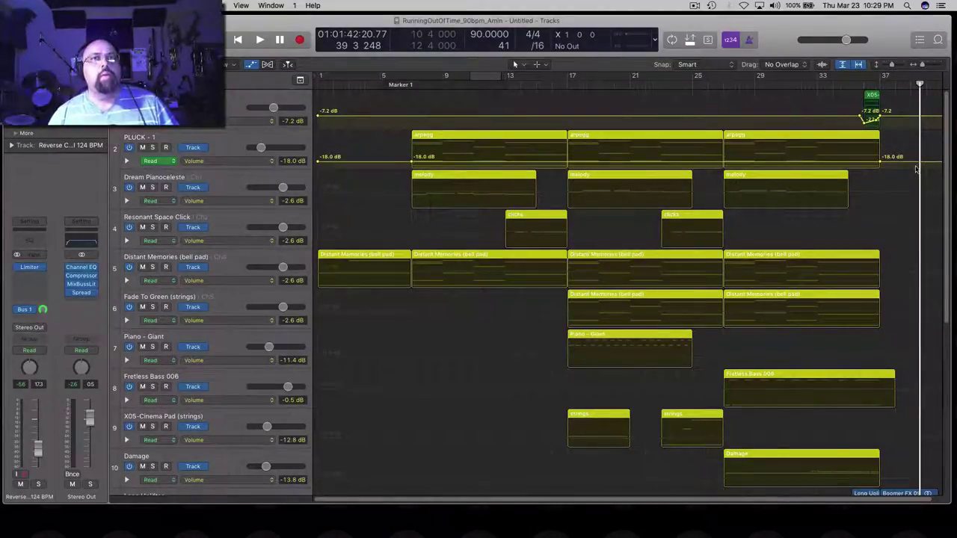
# - Remove all volume automation points from the PLUCK - 1 and Long Uplifter tracks and hide the automation lanes
pyautogui.press('Return')
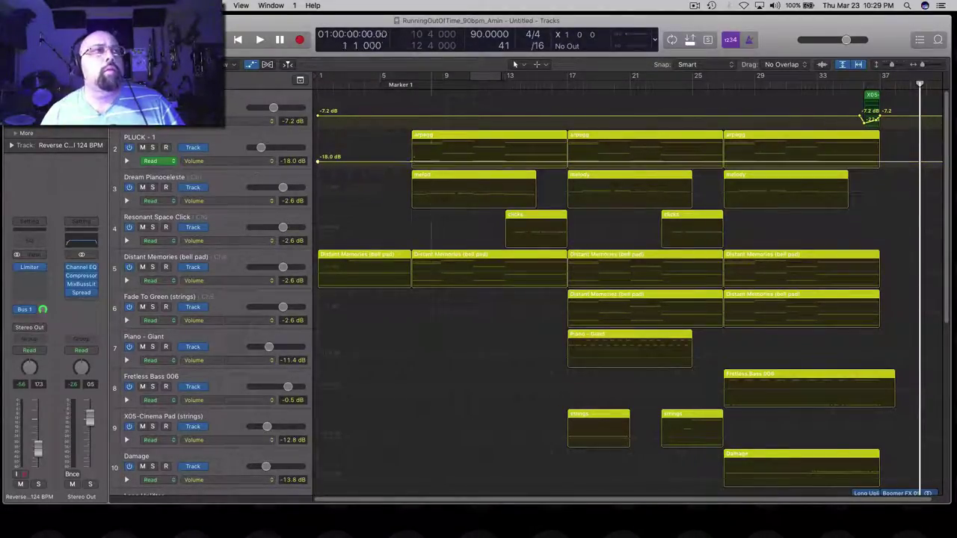
pyautogui.doubleClick(319, 166)
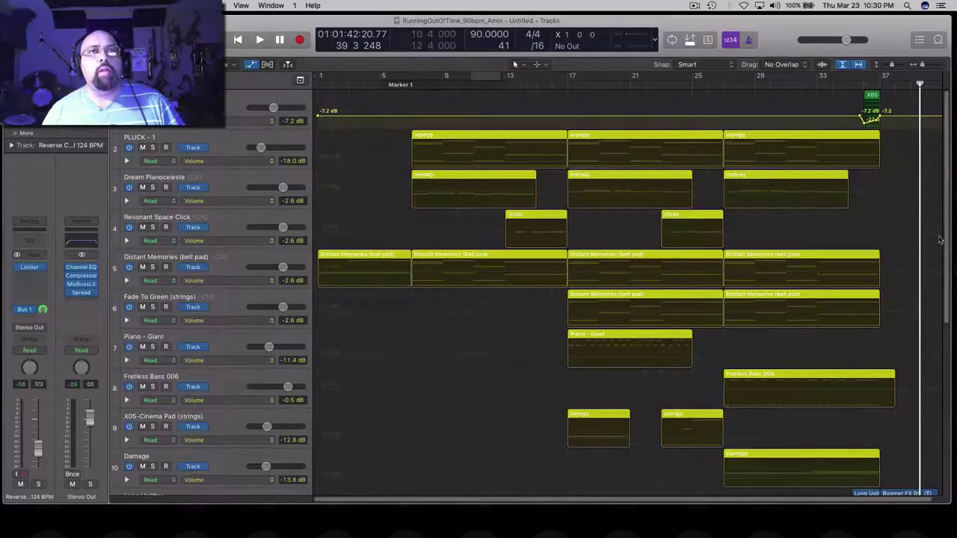
pyautogui.moveTo(948, 221); pyautogui.dragTo(945, 362)
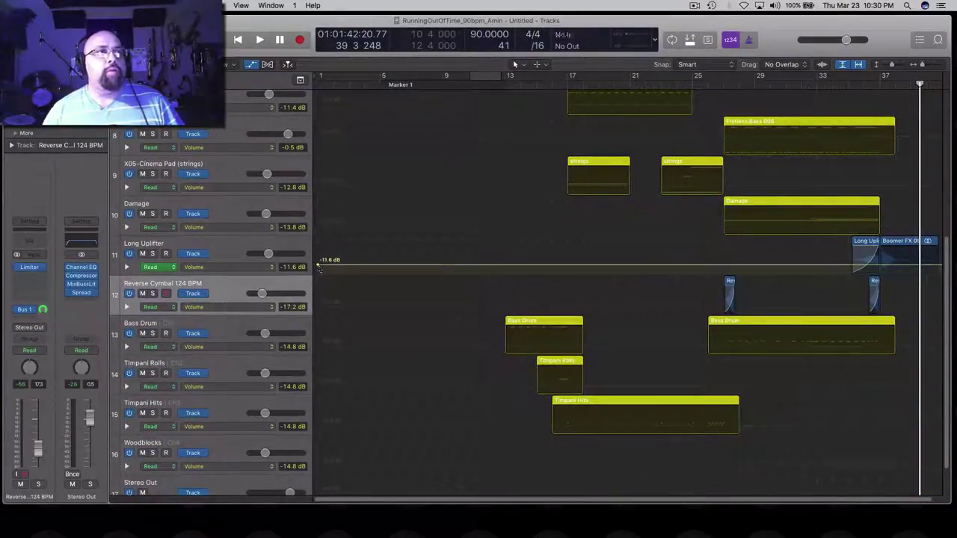
pyautogui.press('super+z')
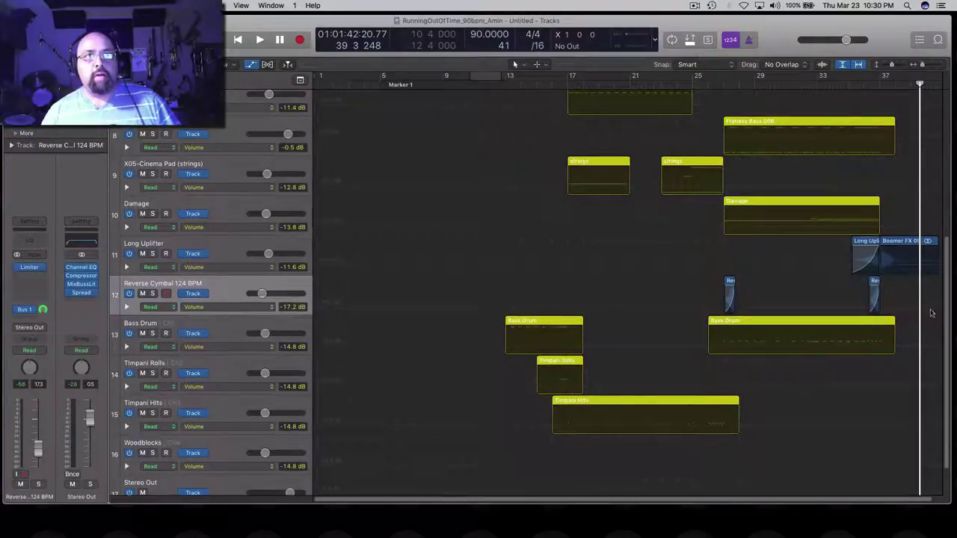
pyautogui.scroll(8, 871, 109)
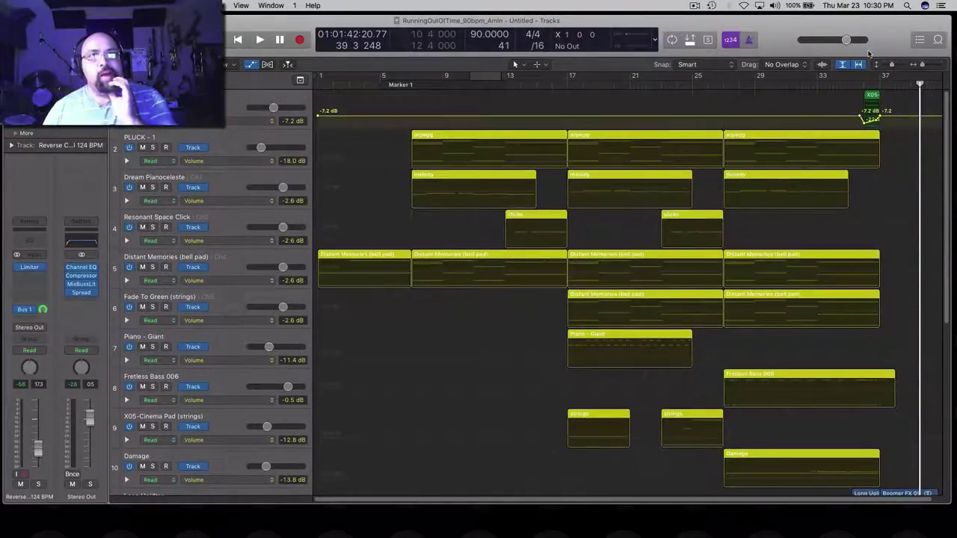
pyautogui.press('a')
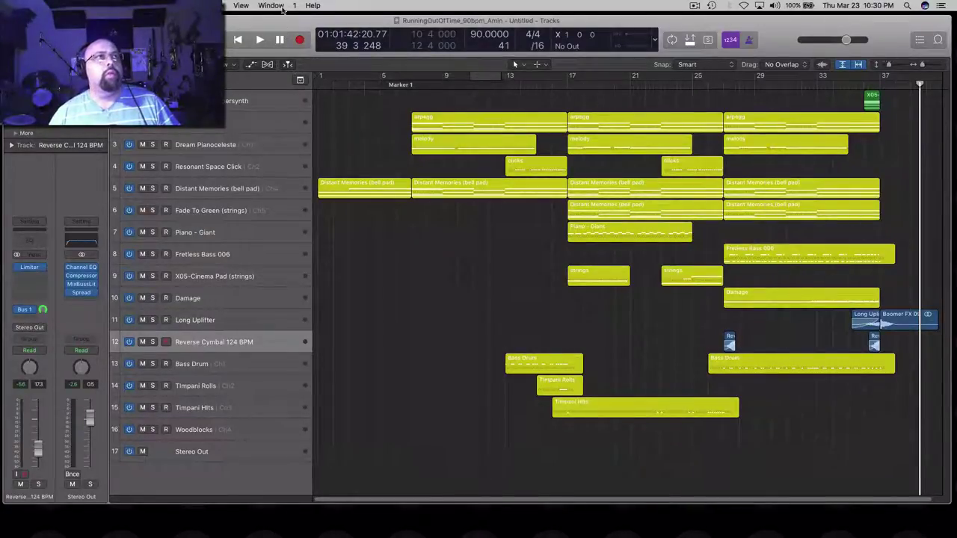
# - Set the song's bounce to MP3 only by deselecting the PCM destination, and proceed to saving
pyautogui.press('super+b')
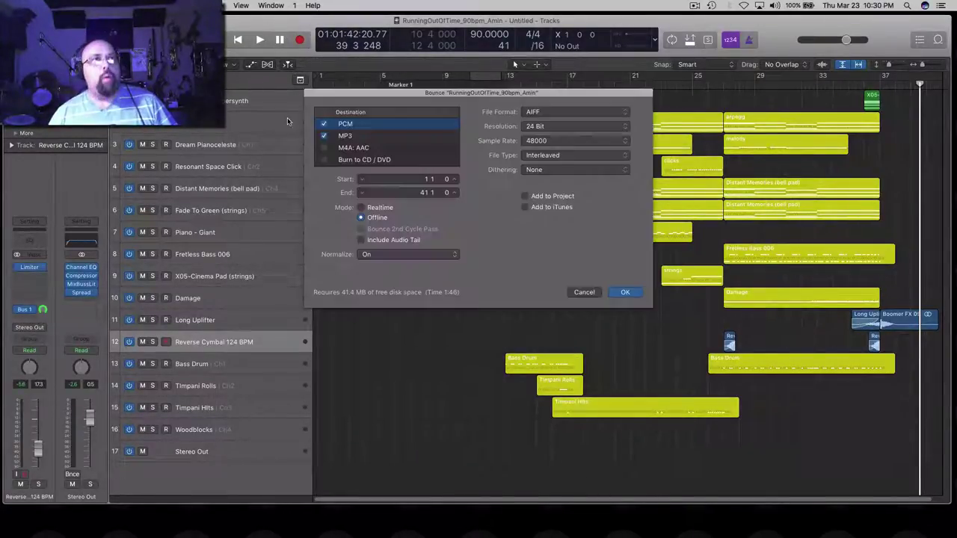
pyautogui.click(324, 123)
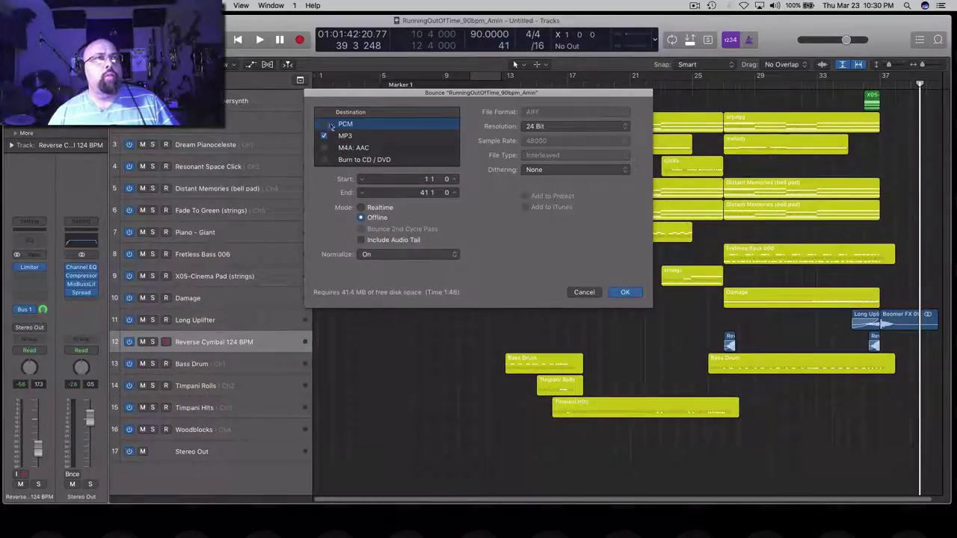
pyautogui.click(618, 294)
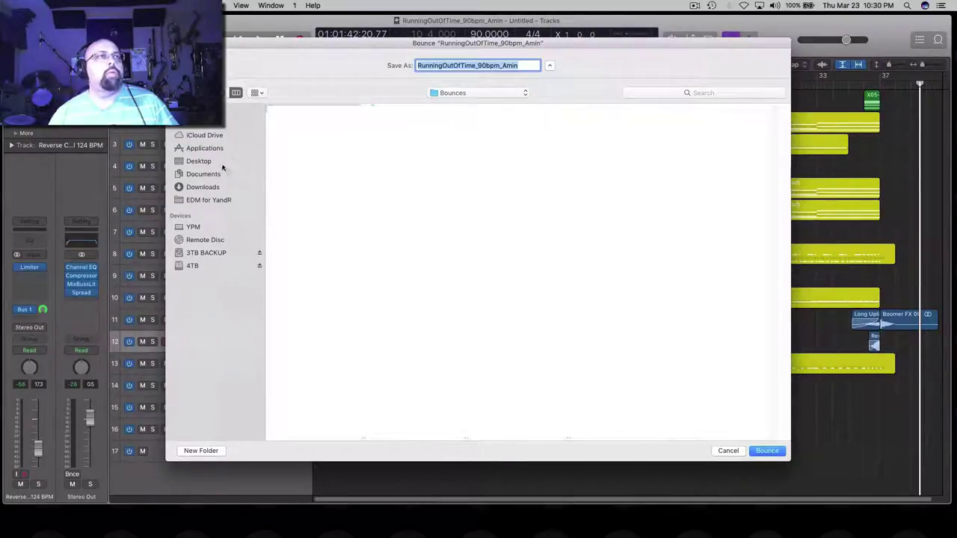
# - Bounce the mix to the Desktop under the file name RunningOutOfTime_90bpm_Gmin
pyautogui.click(199, 162)
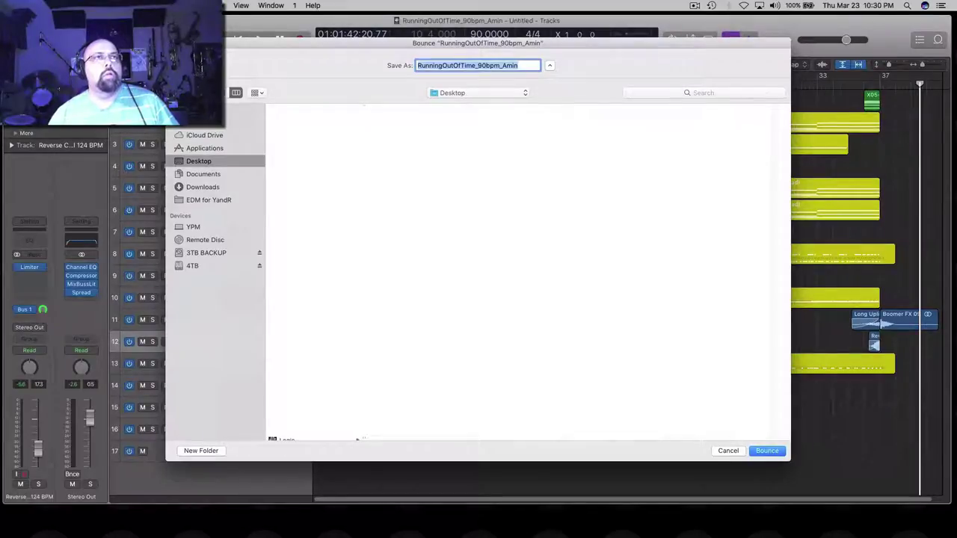
pyautogui.click(502, 65)
pyautogui.press('BackSpace')
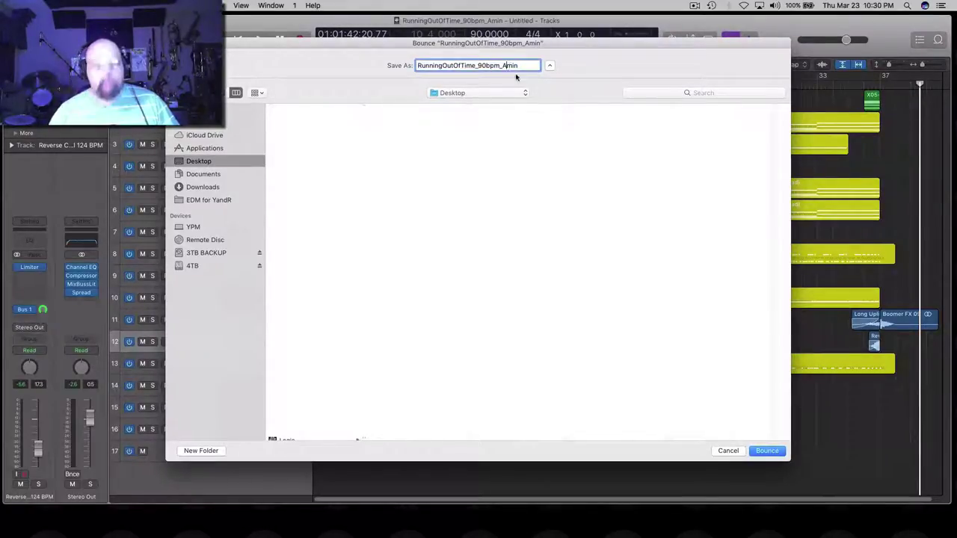
pyautogui.write('a')
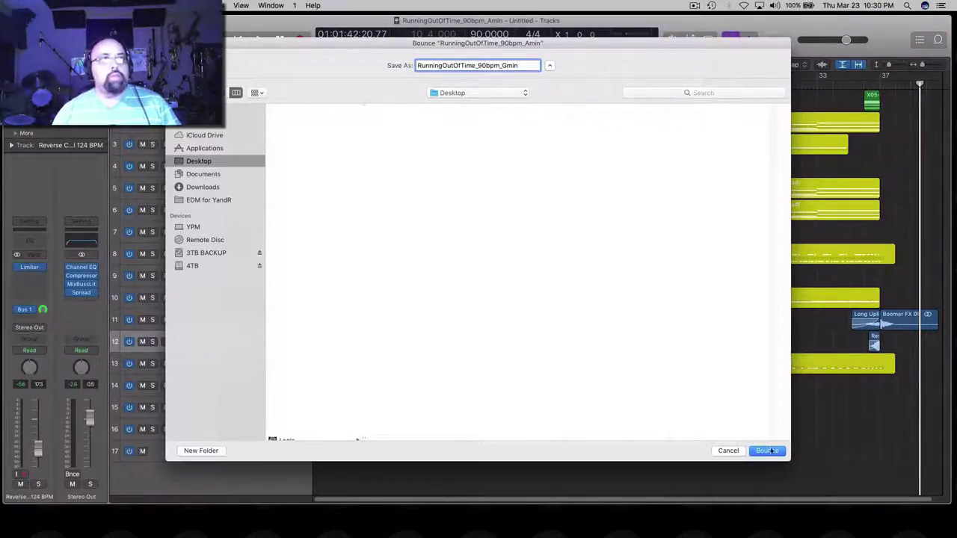
pyautogui.click(765, 451)
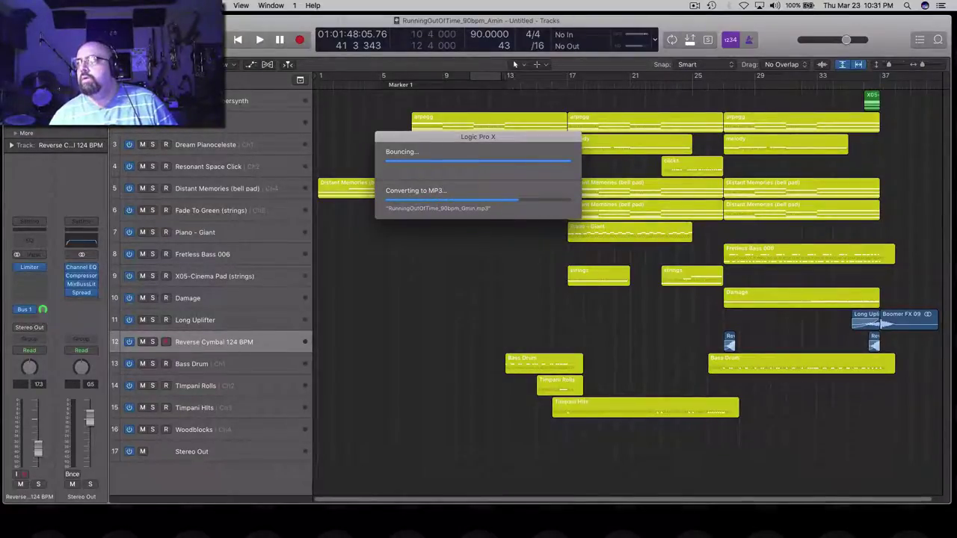
# - Return the playhead to the start of the song at bar 1
pyautogui.press('Return')
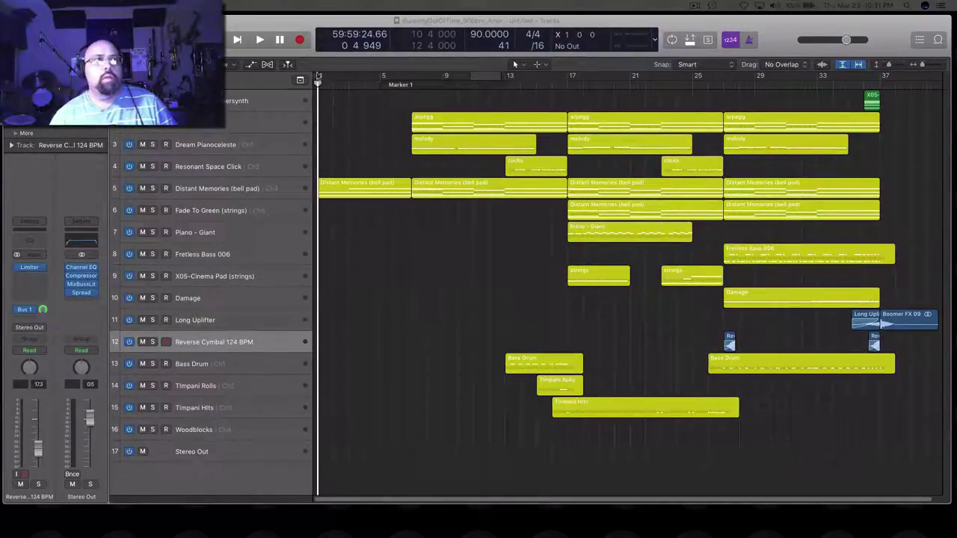
pyautogui.click(320, 85)
pyautogui.moveTo(320, 84)
pyautogui.mouseDown()
pyautogui.moveTo(331, 83)
pyautogui.moveTo(319, 85)
pyautogui.mouseUp()
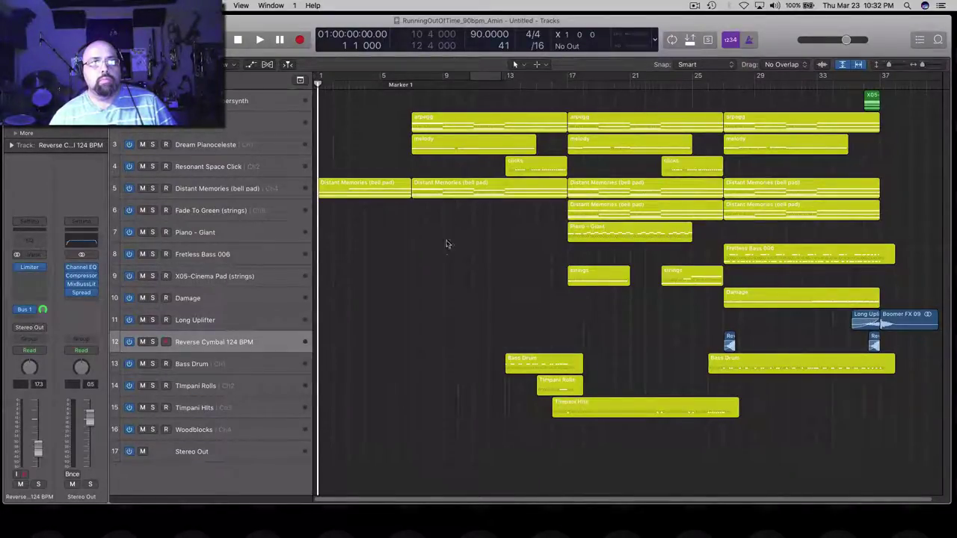
# - Place the playhead at bar 7 and open the first melody region of Dream Pianoceleste in the Piano Roll
pyautogui.click(408, 112)
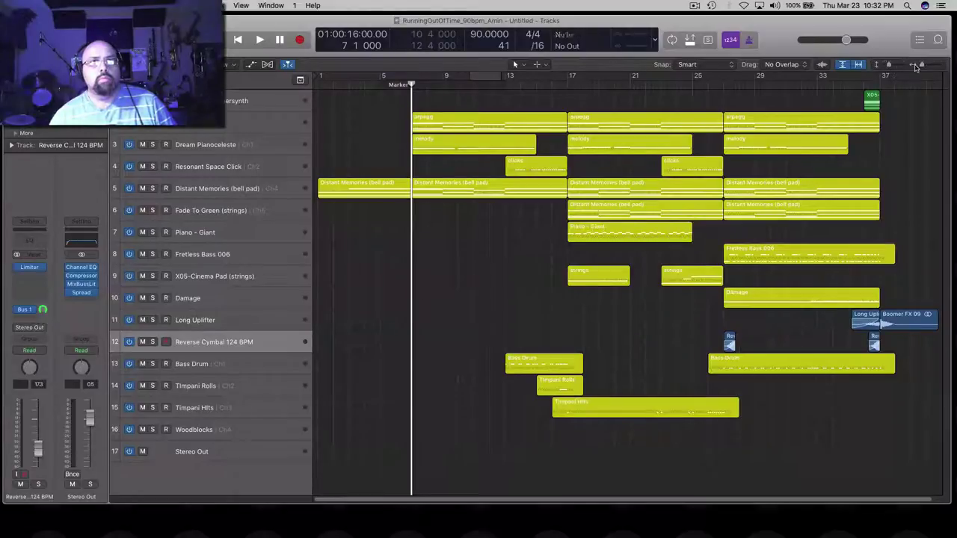
pyautogui.moveTo(922, 66); pyautogui.dragTo(894, 66)
pyautogui.scroll(5, 945, 249)
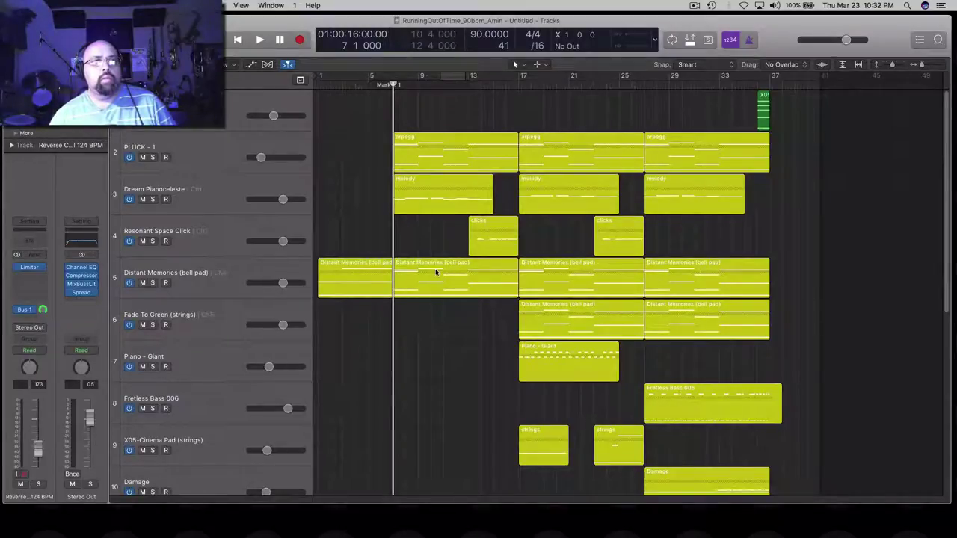
pyautogui.doubleClick(449, 197)
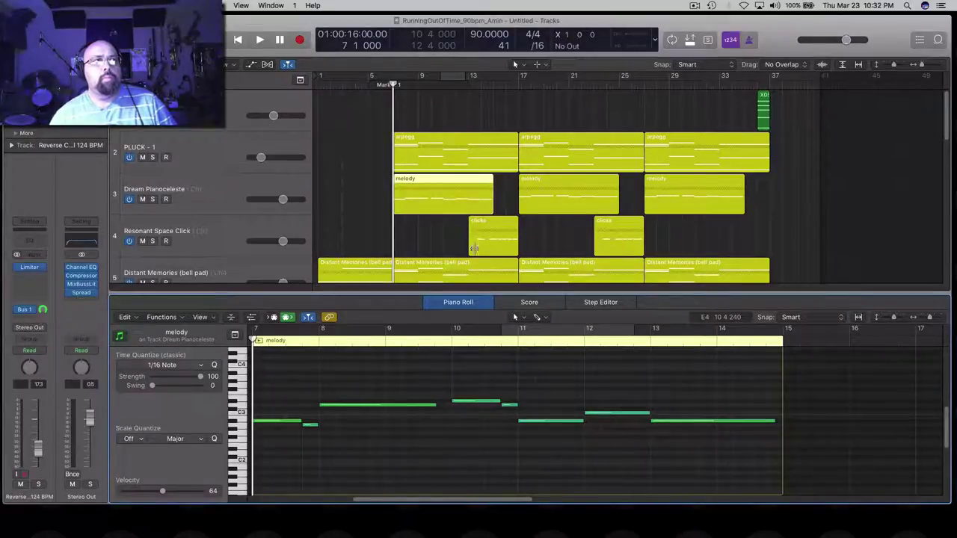
# - Place the playhead at bar 17 and reduce the track height to view more of the arrangement
pyautogui.click(494, 87)
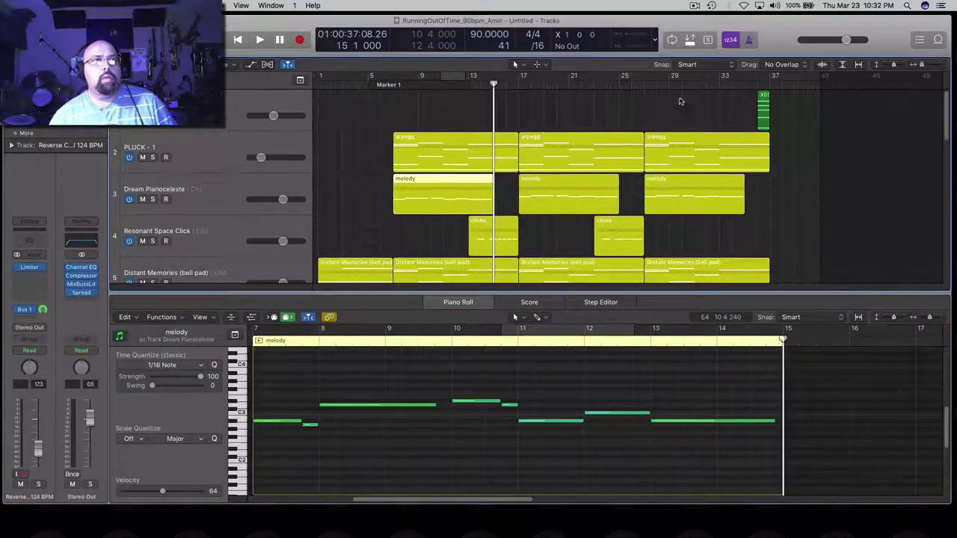
pyautogui.click(518, 83)
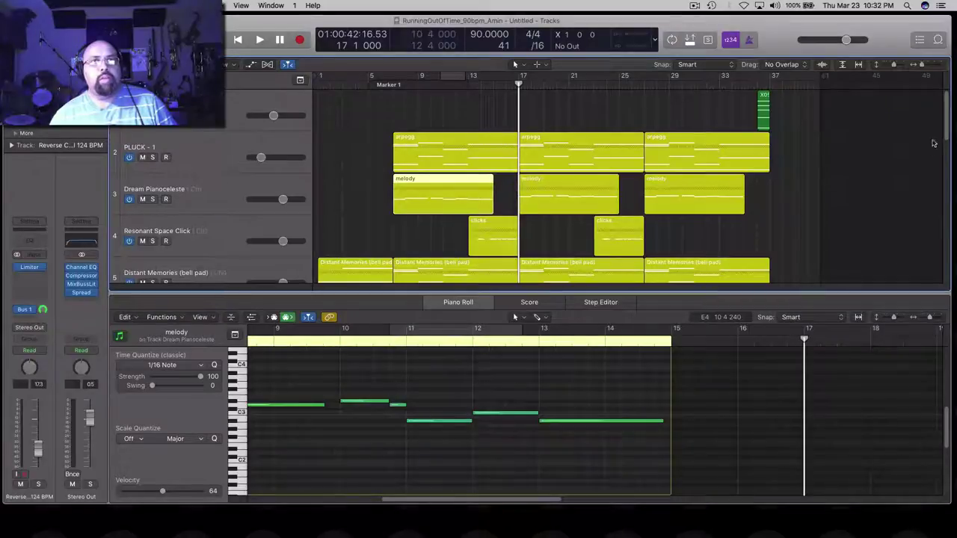
pyautogui.moveTo(946, 121)
pyautogui.mouseDown()
pyautogui.moveTo(943, 163)
pyautogui.moveTo(940, 126)
pyautogui.mouseUp()
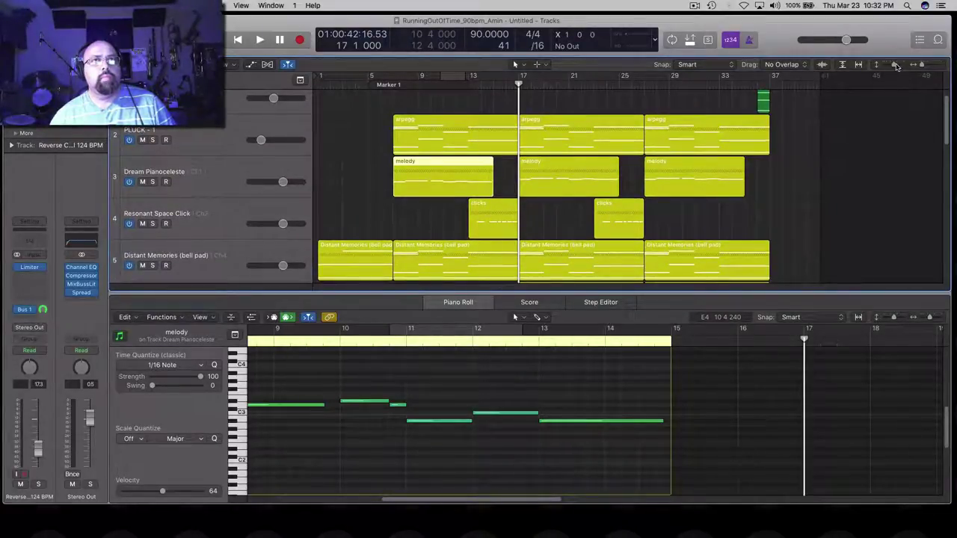
pyautogui.moveTo(896, 66); pyautogui.dragTo(889, 65)
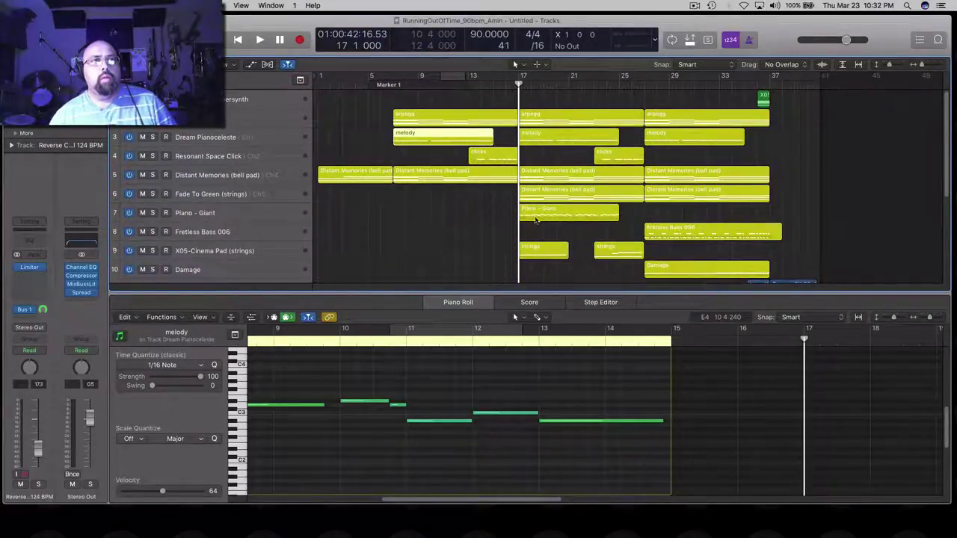
# - Examine the notes of the Piano - Giant region from bar 17 to 25 in the Piano Roll
pyautogui.click(550, 215)
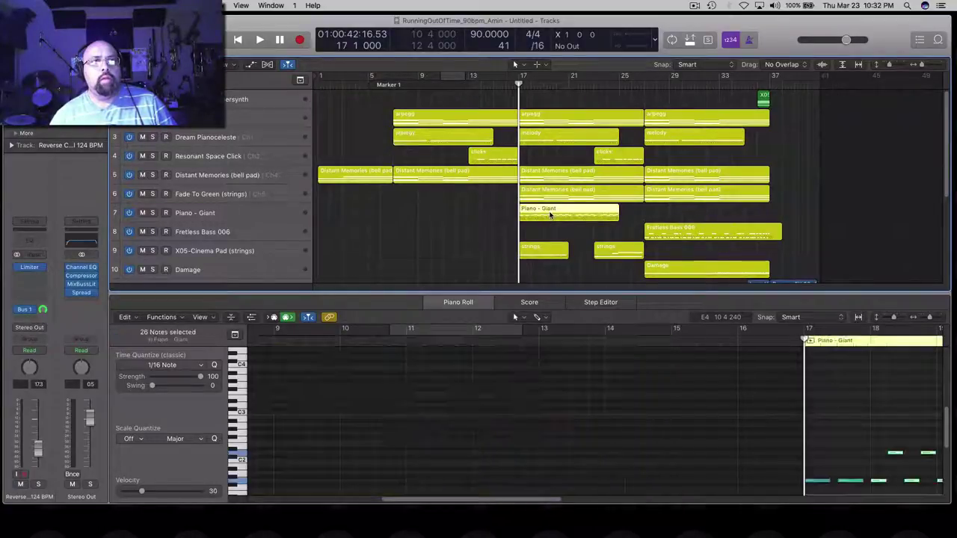
pyautogui.moveTo(495, 499); pyautogui.dragTo(616, 503)
pyautogui.moveTo(946, 420); pyautogui.dragTo(947, 431)
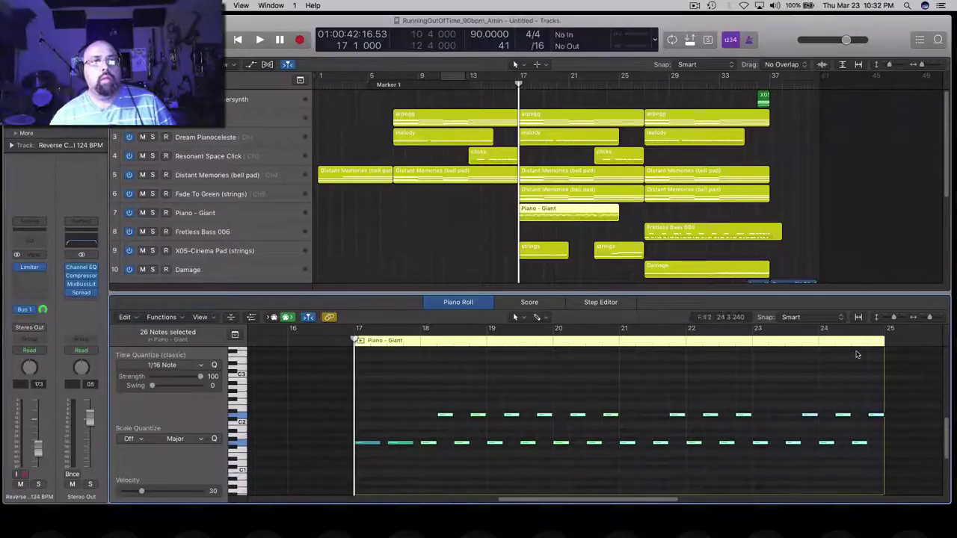
pyautogui.moveTo(856, 317); pyautogui.dragTo(856, 400)
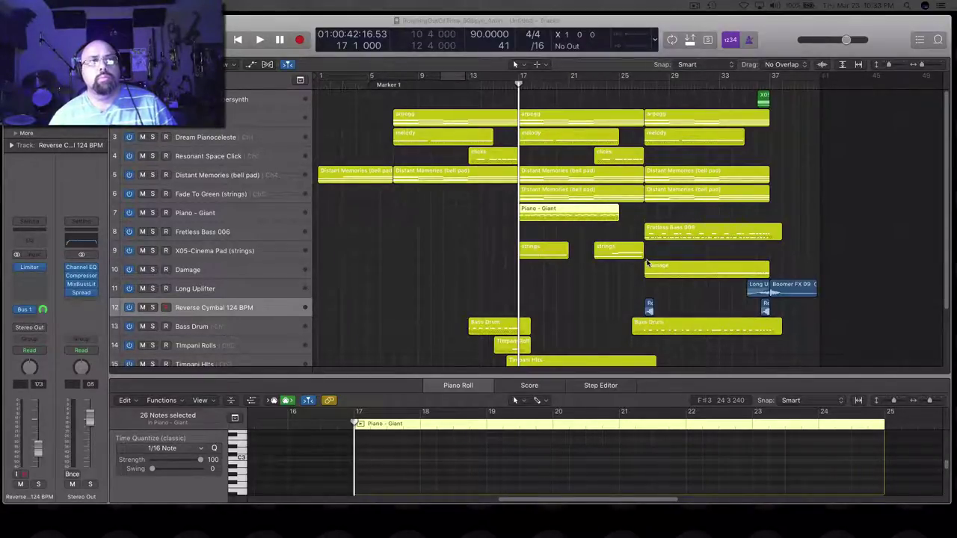
pyautogui.click(506, 244)
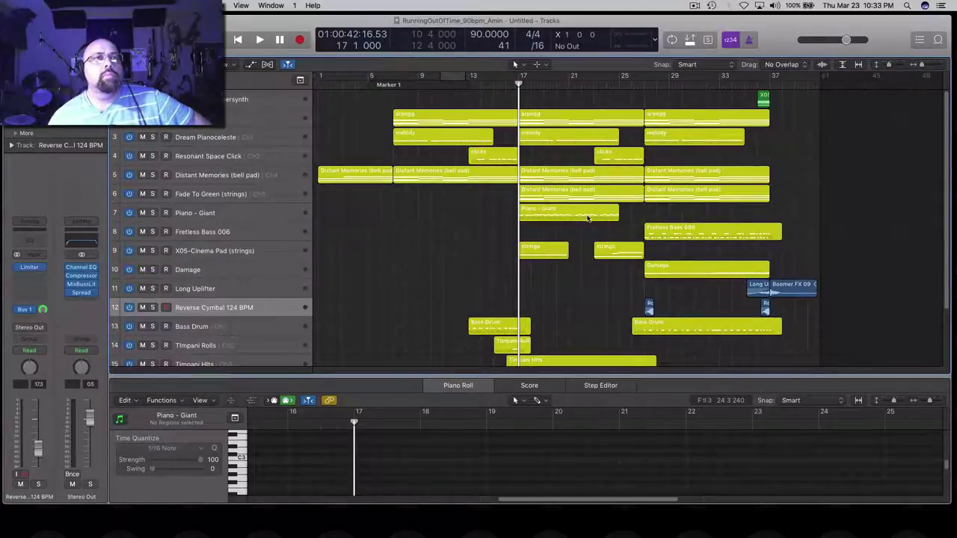
pyautogui.click(587, 219)
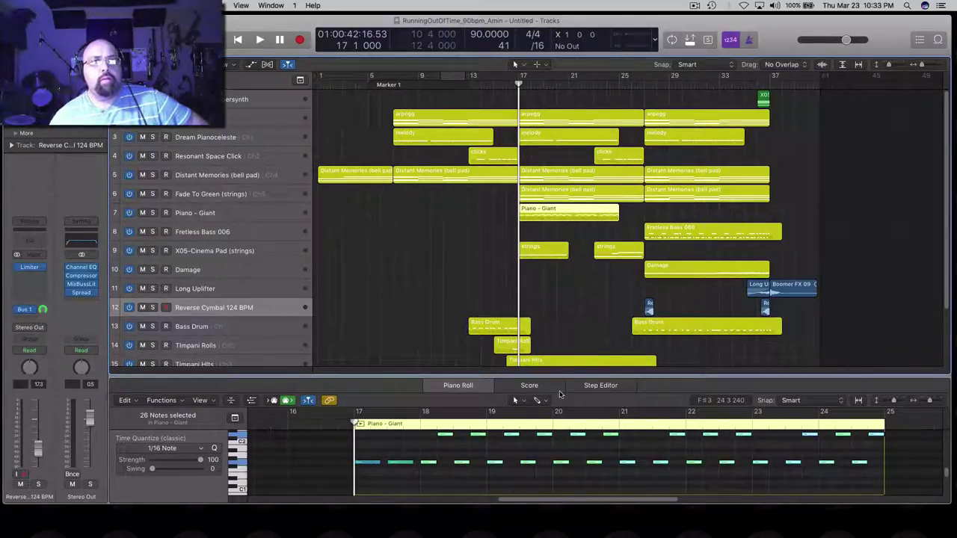
# - Move the first Reverse Cymbal 124 BPM region earlier so that it ends at bar 27
pyautogui.moveTo(562, 376); pyautogui.dragTo(555, 446)
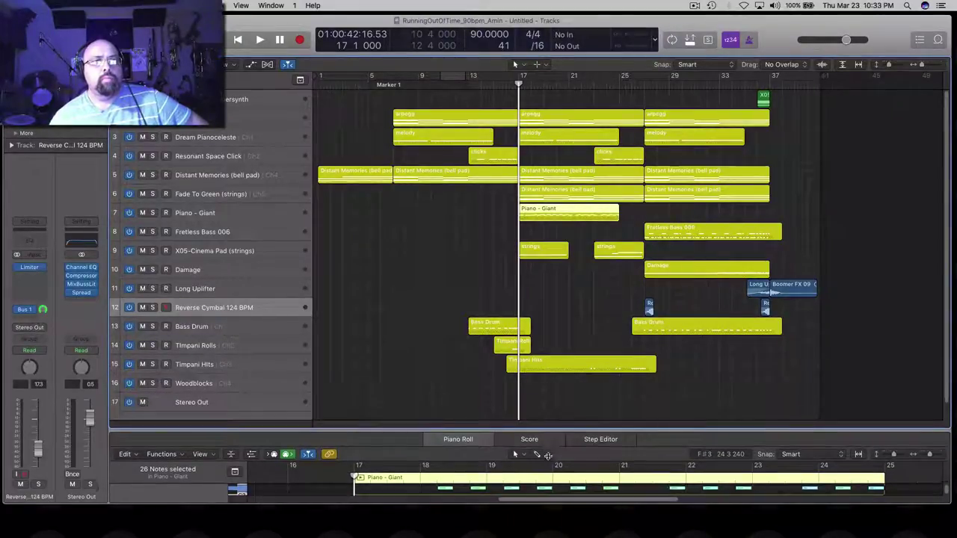
pyautogui.click(649, 307)
pyautogui.moveTo(649, 306); pyautogui.dragTo(640, 307)
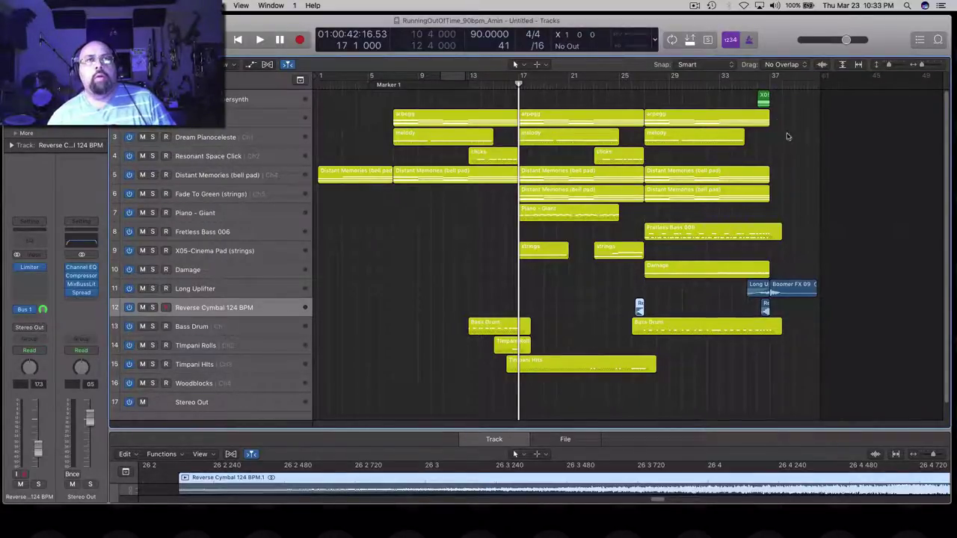
# - Show the automation lanes to check the X05-Analog Supersynth track's volume curve near bar 37, and hide them again
pyautogui.click(766, 99)
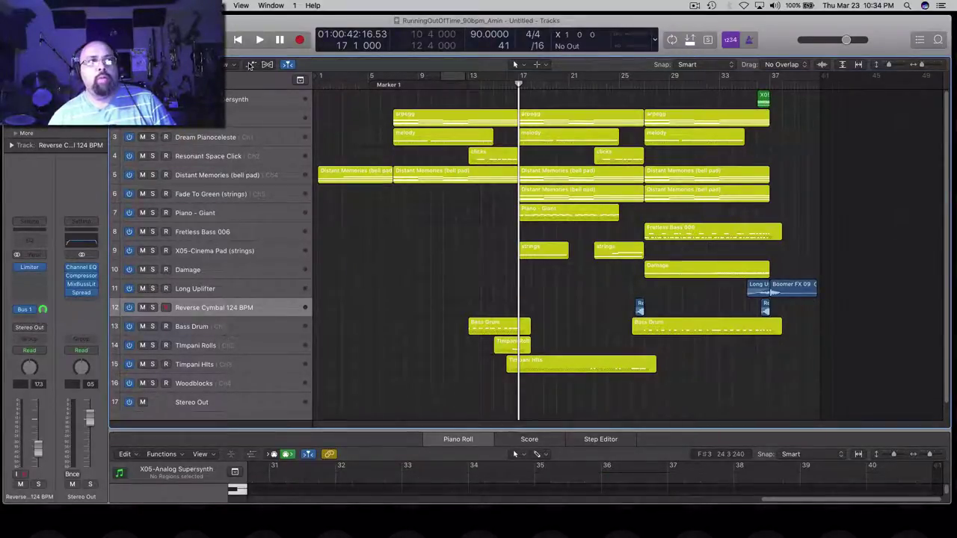
pyautogui.click(254, 64)
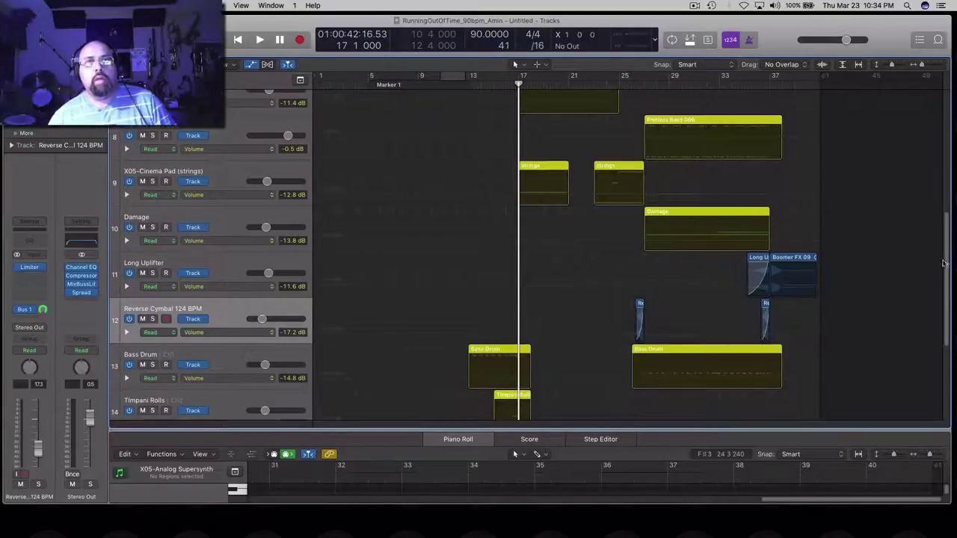
pyautogui.scroll(10, 762, 121)
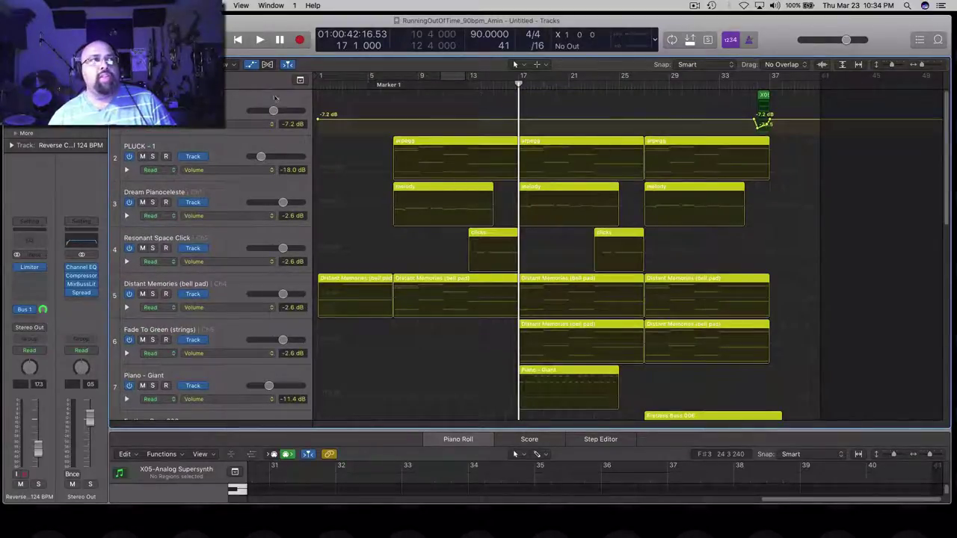
pyautogui.press('a')
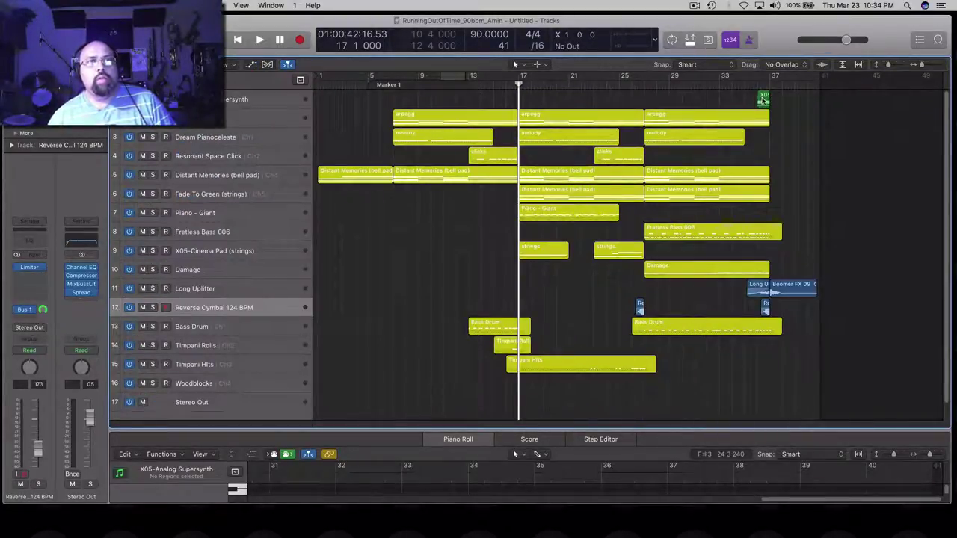
# - Examine the chord notes of the X05-Analog Supersynth region at bar 36 in an enlarged Piano Roll
pyautogui.click(764, 100)
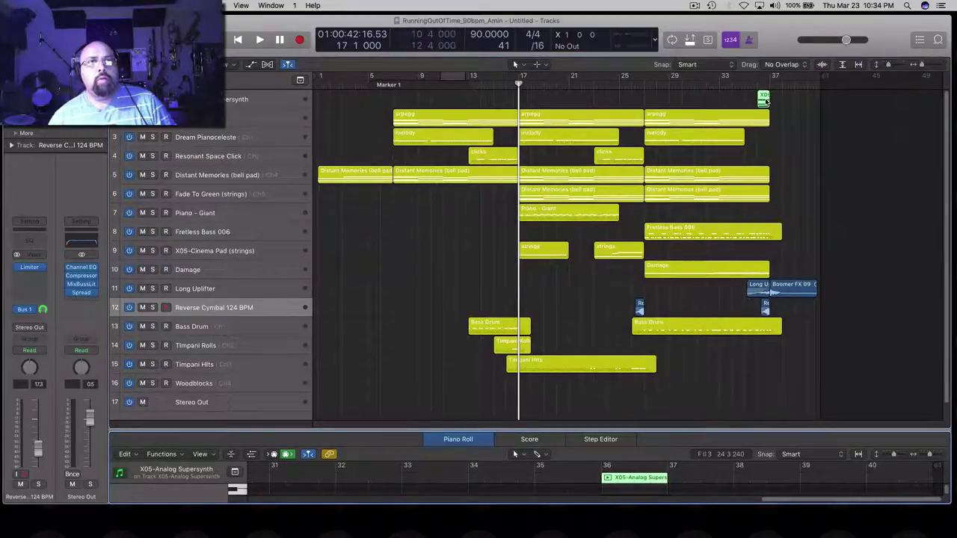
pyautogui.press('p')
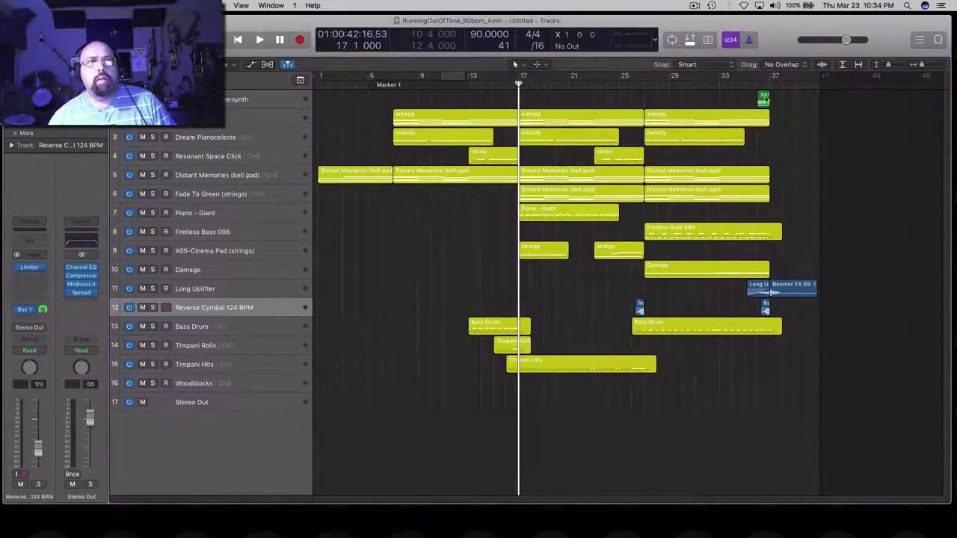
pyautogui.press('p')
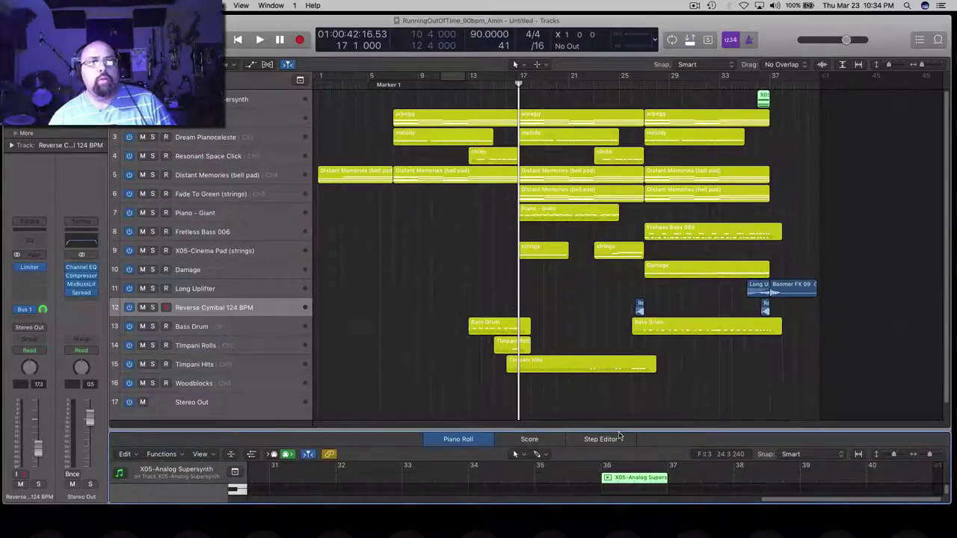
pyautogui.moveTo(618, 431); pyautogui.dragTo(618, 166)
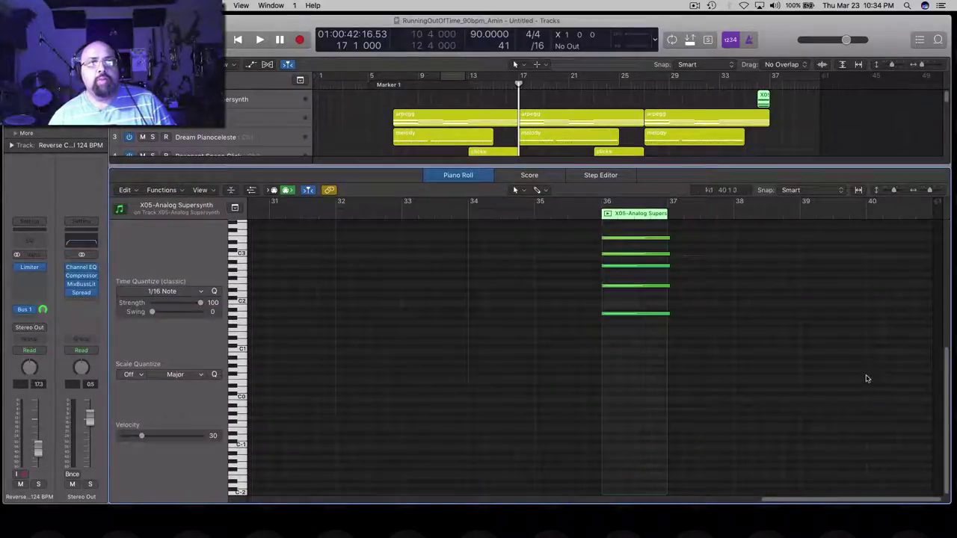
pyautogui.scroll(5, 869, 299)
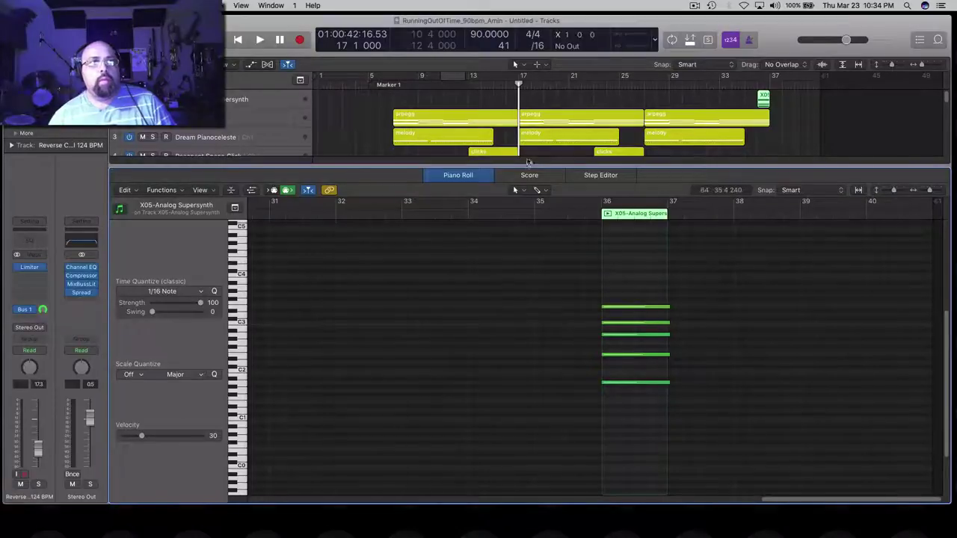
# - View the X05-Analog Supersynth chord at bar 36 as notation in the Score editor with linking enabled, and return to the Piano Roll
pyautogui.click(528, 175)
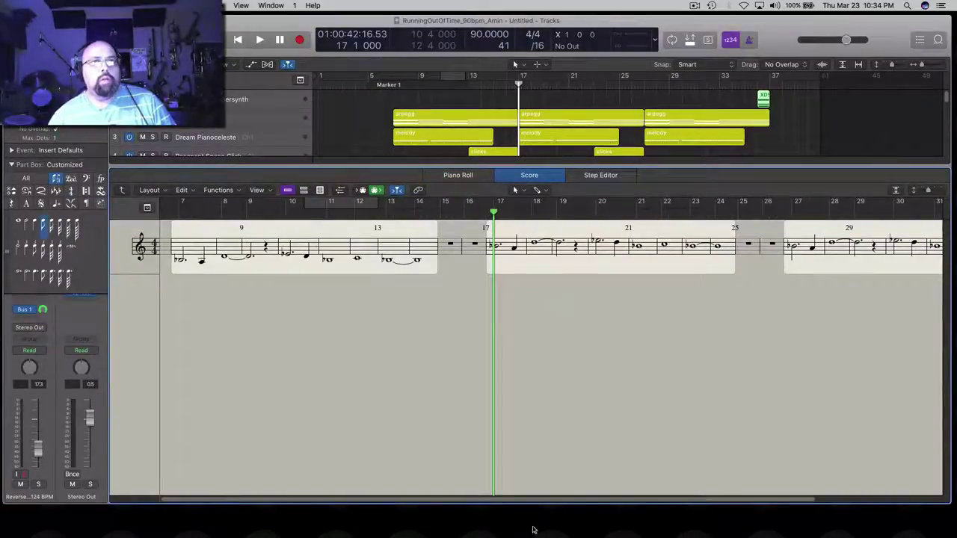
pyautogui.moveTo(536, 505); pyautogui.dragTo(889, 512)
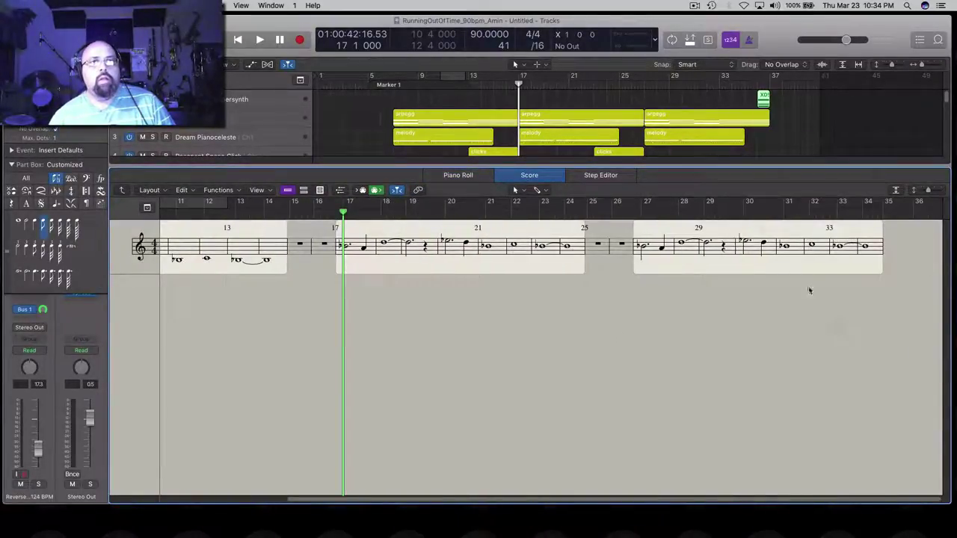
pyautogui.click(792, 117)
pyautogui.click(763, 101)
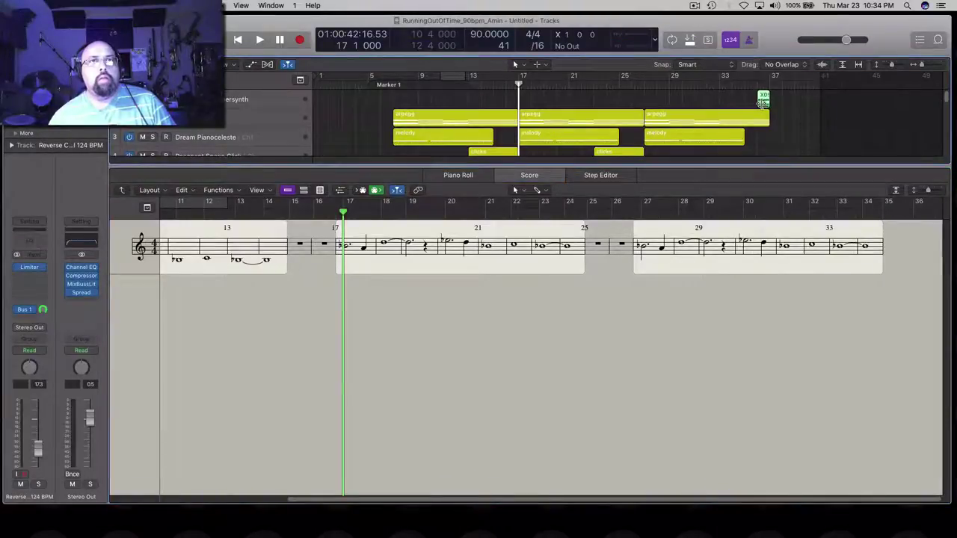
pyautogui.click(418, 190)
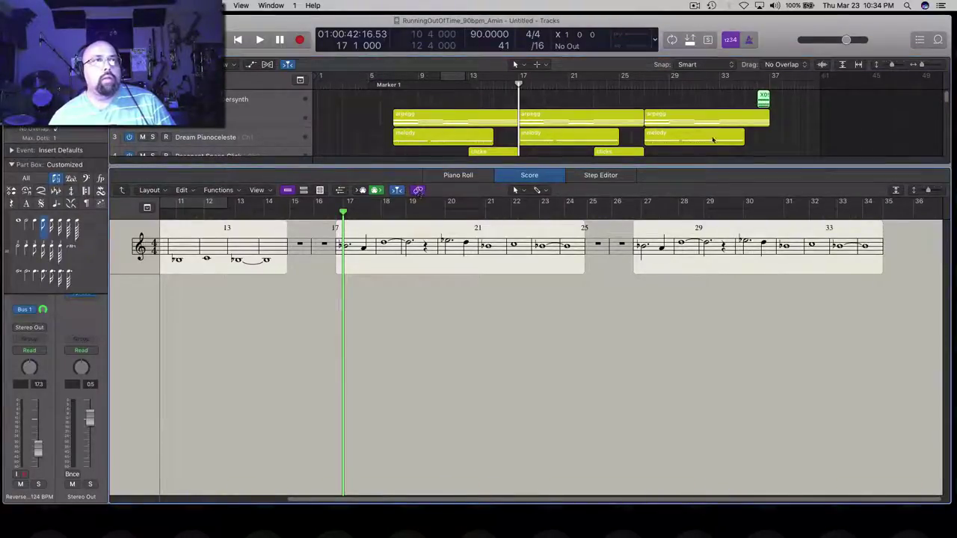
pyautogui.click(769, 118)
pyautogui.click(763, 100)
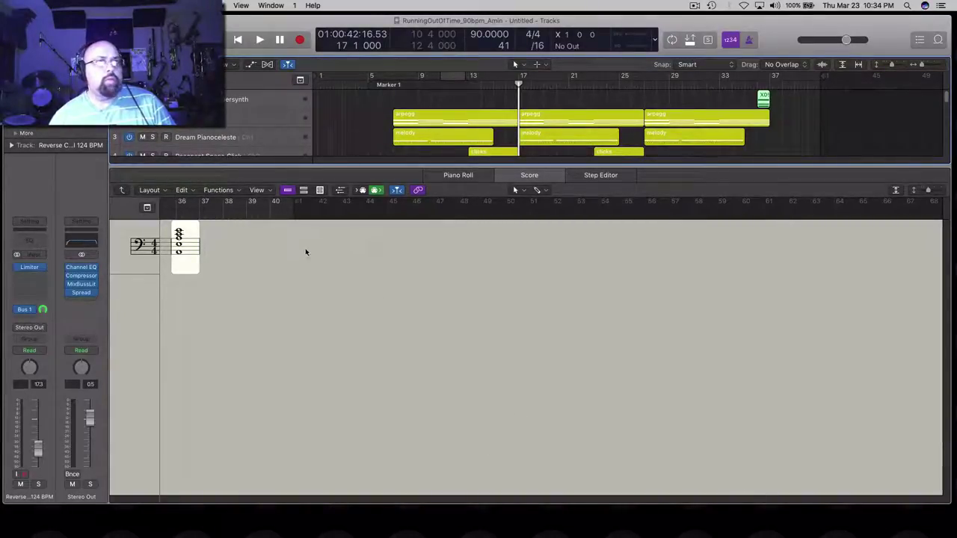
pyautogui.click(458, 175)
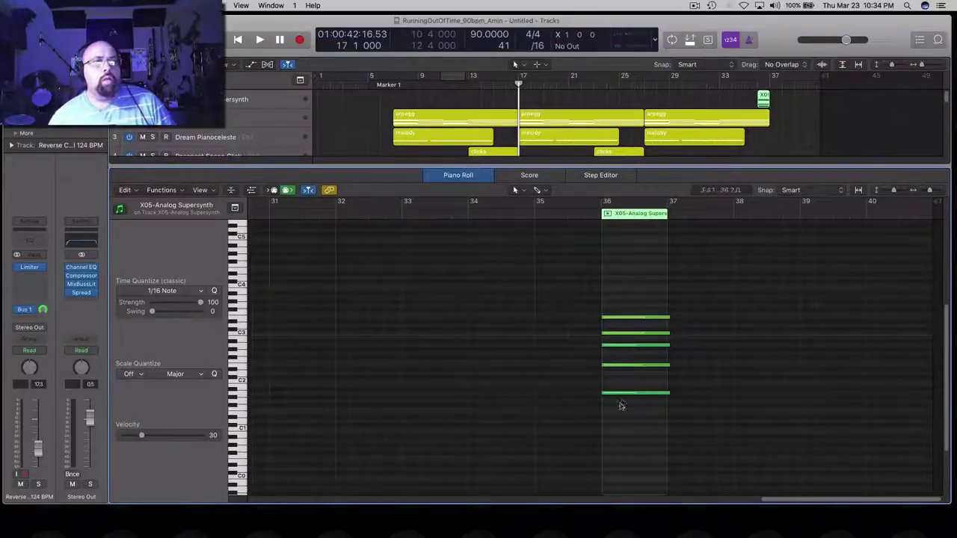
# - Transpose all five notes of the X05-Analog Supersynth chord at bar 36 down two semitones, and play the song's ending
pyautogui.moveTo(624, 405); pyautogui.dragTo(630, 315)
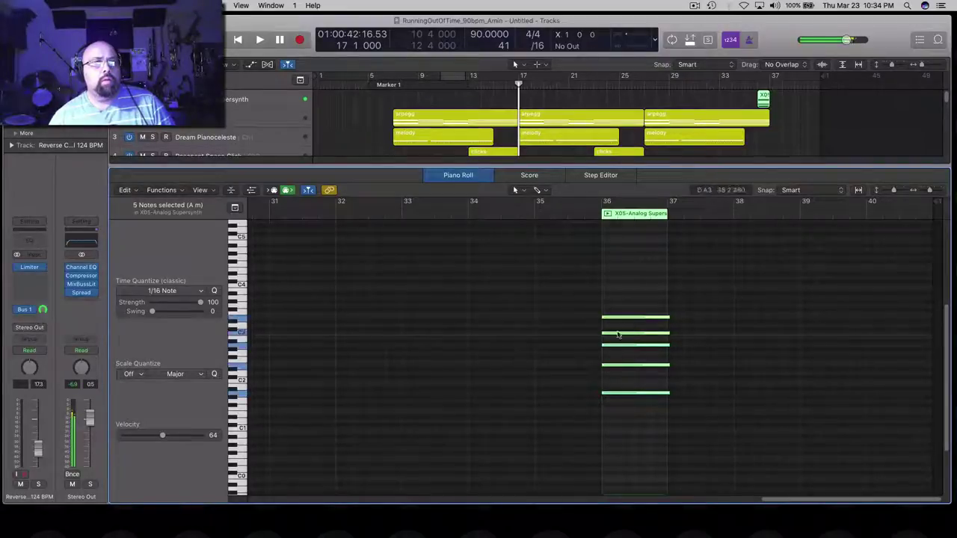
pyautogui.click(545, 384)
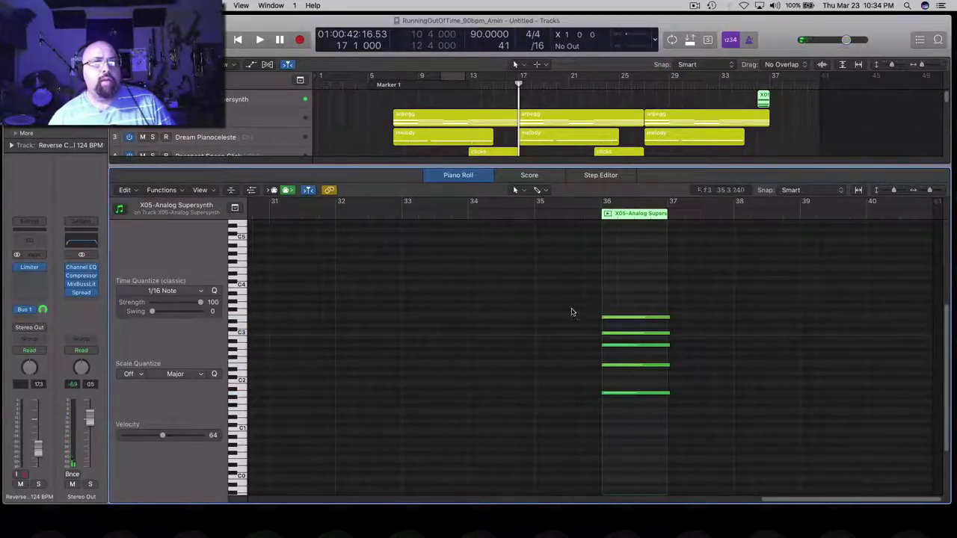
pyautogui.moveTo(571, 313); pyautogui.dragTo(679, 418)
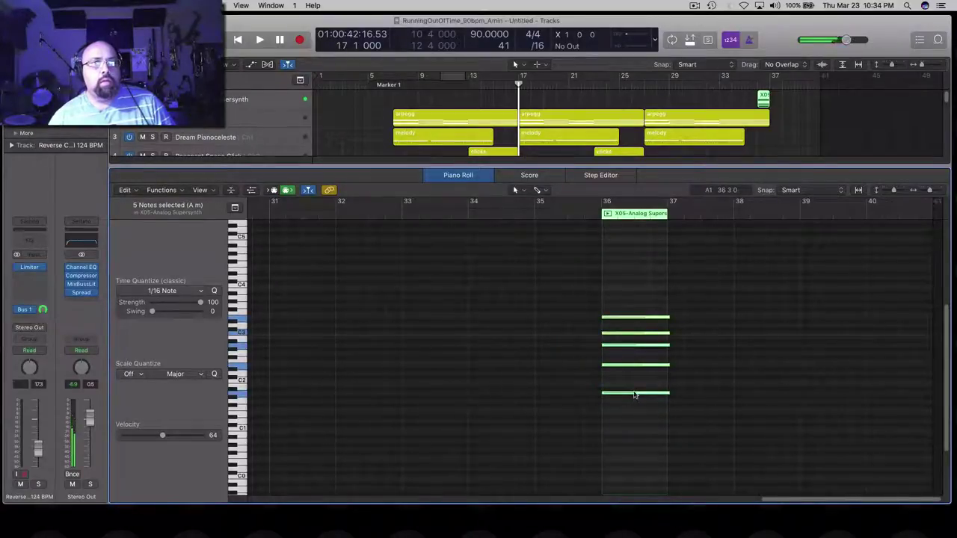
pyautogui.moveTo(634, 394); pyautogui.dragTo(633, 406)
pyautogui.click(721, 251)
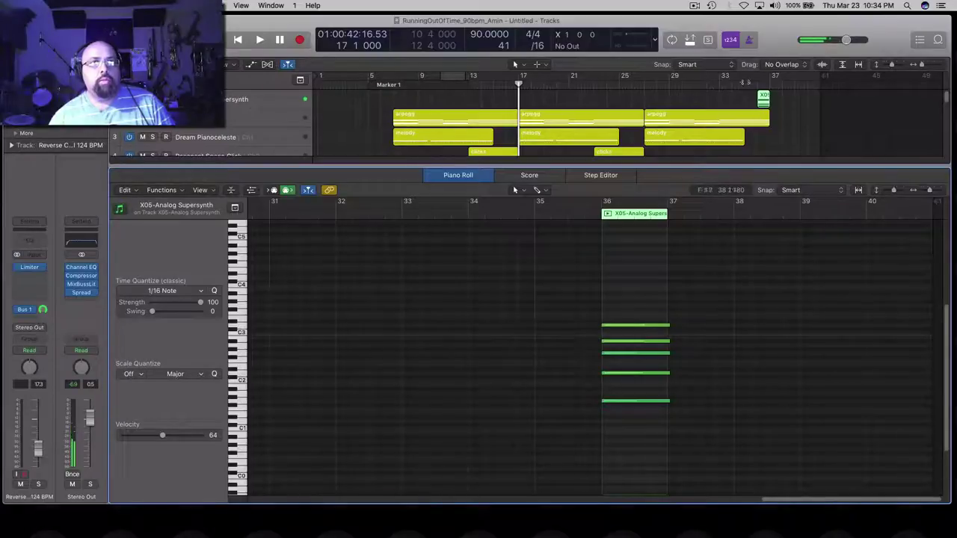
pyautogui.click(747, 82)
pyautogui.press('space')
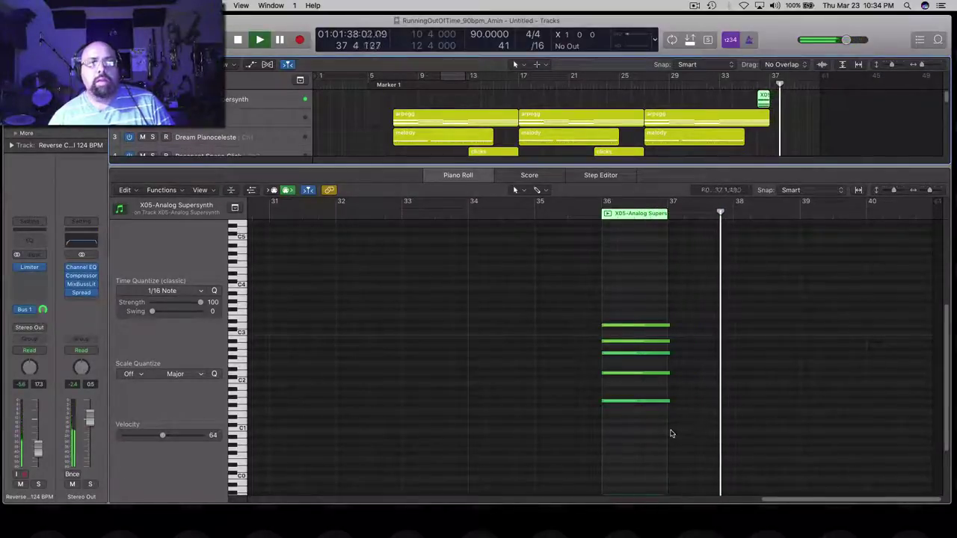
pyautogui.press('space')
# - Raise the lowest note of the X05-Analog Supersynth chord by two octaves to G3, and listen to the ending again
pyautogui.click(638, 402)
pyautogui.moveTo(638, 404); pyautogui.dragTo(639, 309)
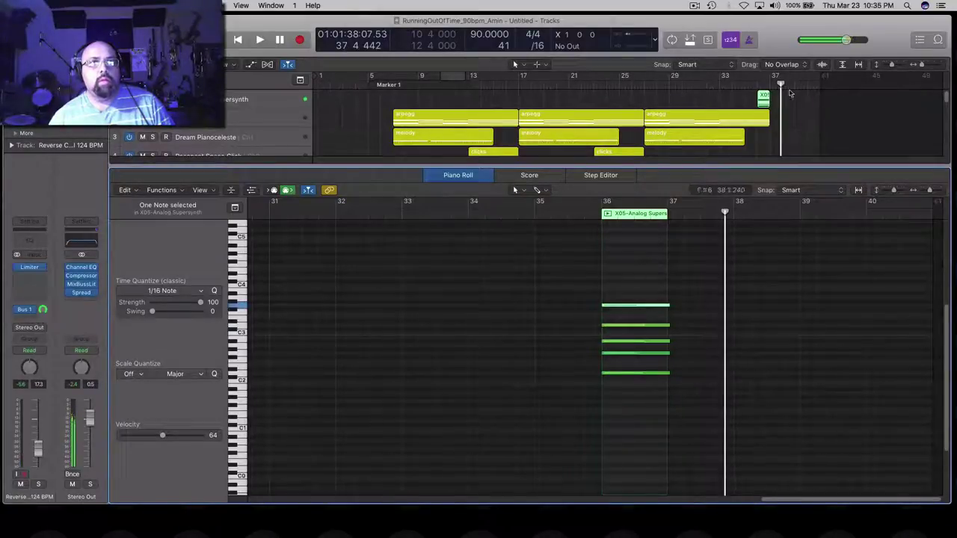
pyautogui.press('space')
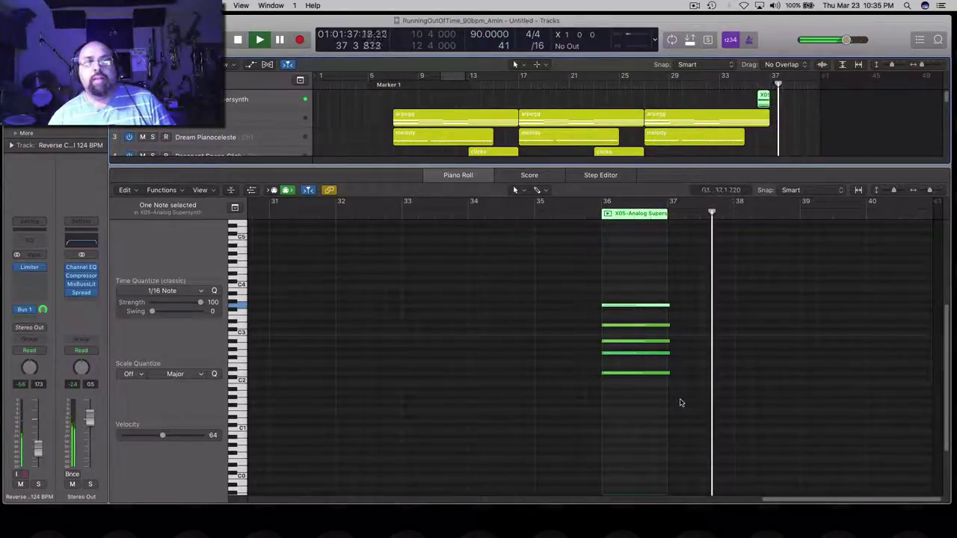
pyautogui.press('space')
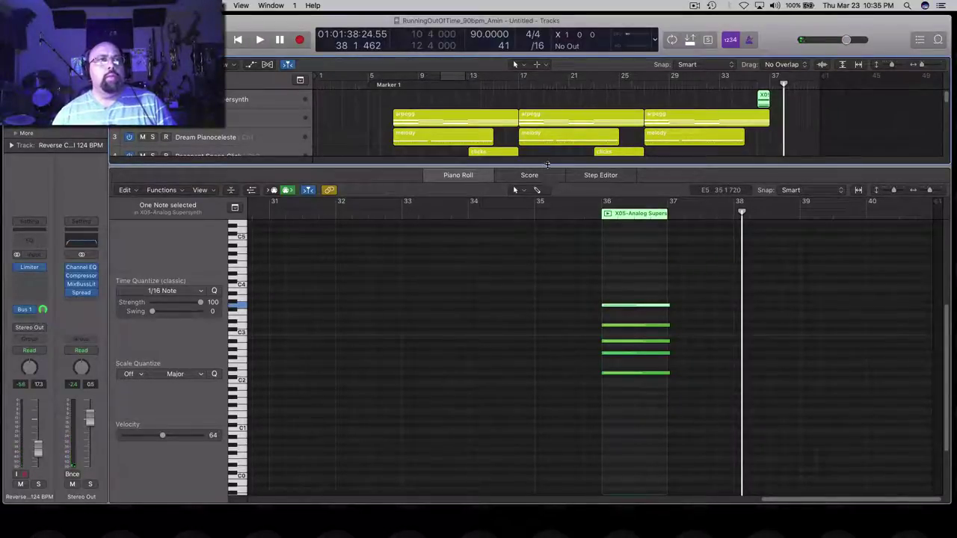
# - Enlarge the Tracks area and recolor the X05-Analog Supersynth region yellow to match the other MIDI regions
pyautogui.moveTo(548, 164); pyautogui.dragTo(534, 334)
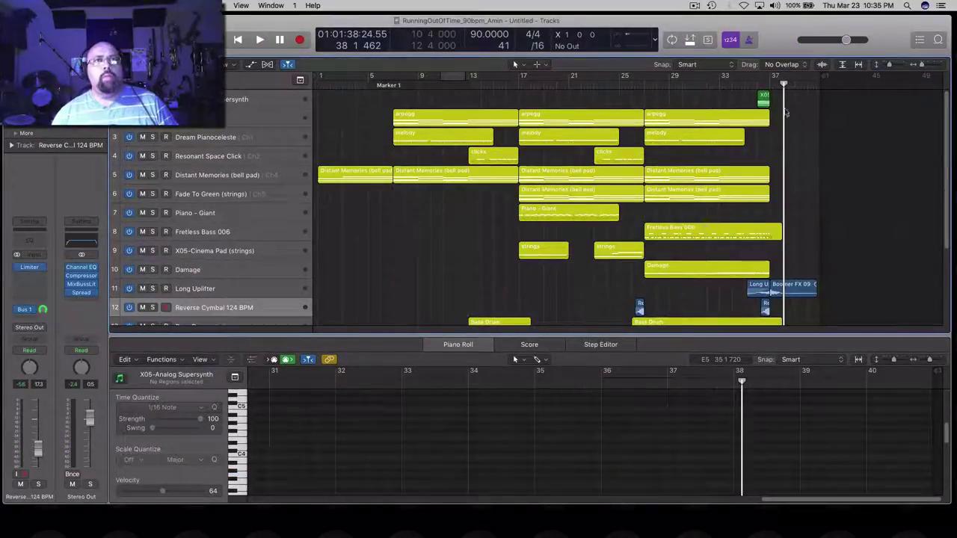
pyautogui.click(764, 100)
pyautogui.hotkey('alt', 'c')
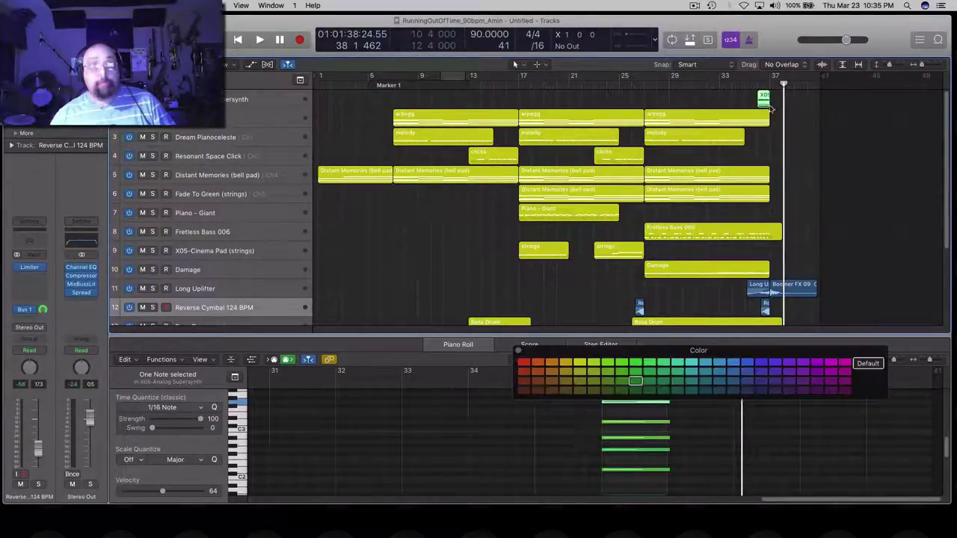
pyautogui.click(519, 351)
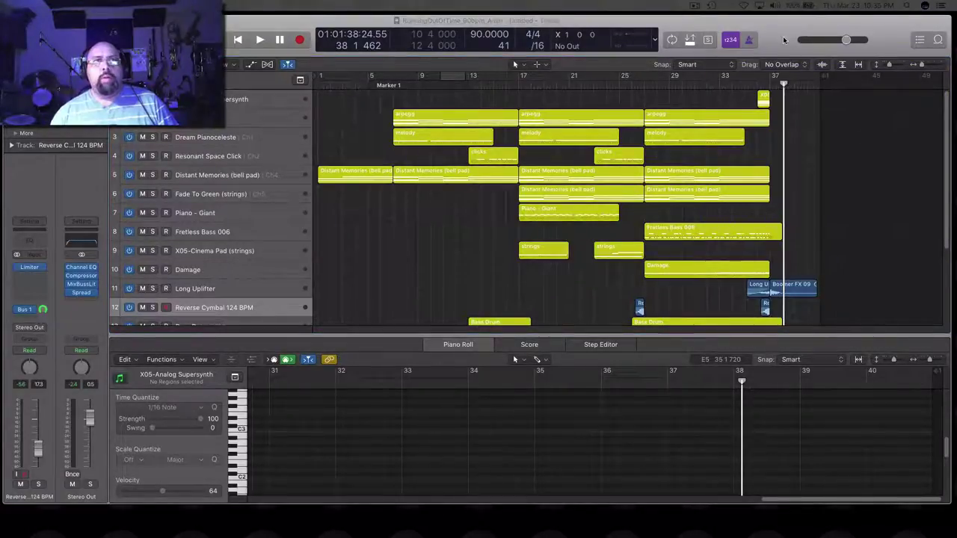
# - Extend the Tracks area to show the tracks down to Woodblocks, and adjust the project window's position slightly
pyautogui.moveTo(783, 31); pyautogui.dragTo(788, 33)
pyautogui.click(613, 281)
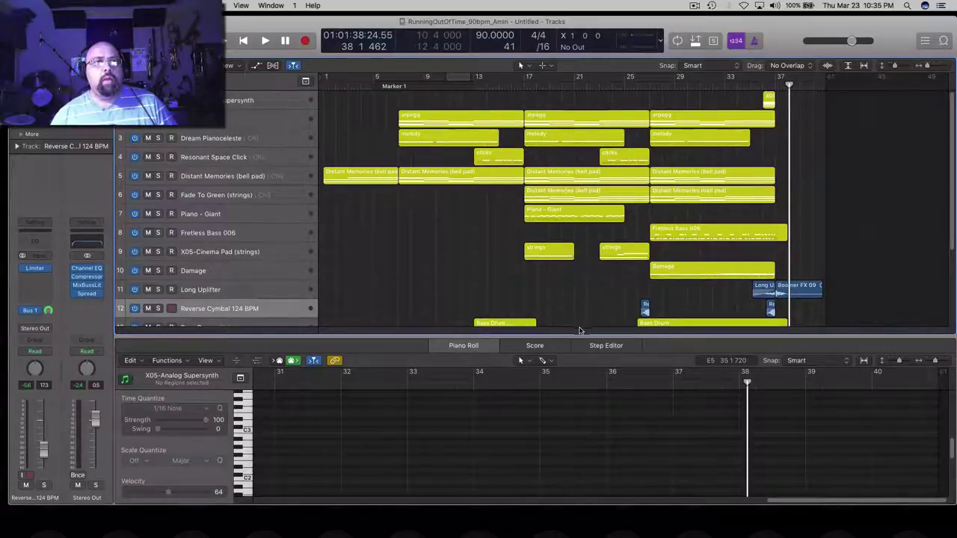
pyautogui.moveTo(572, 336); pyautogui.dragTo(568, 422)
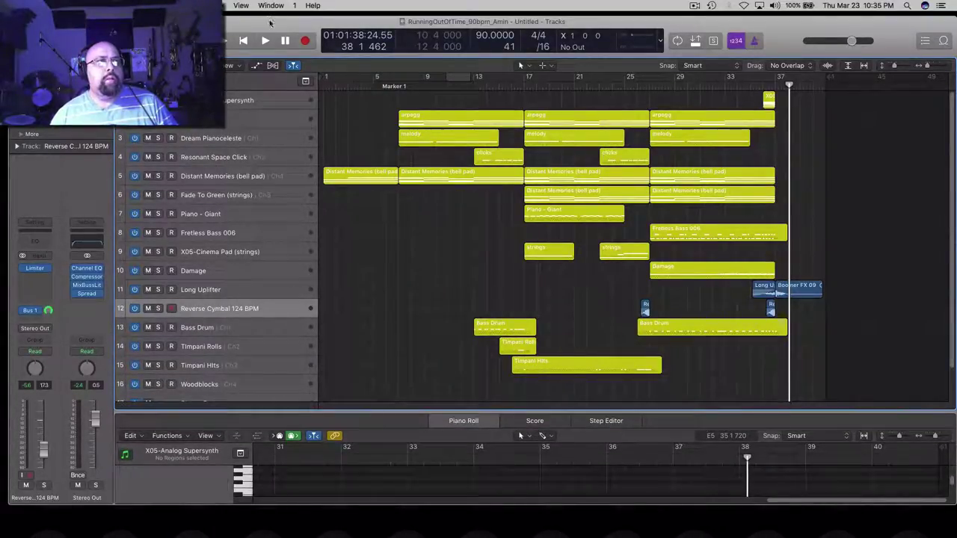
pyautogui.moveTo(271, 24); pyautogui.dragTo(267, 20)
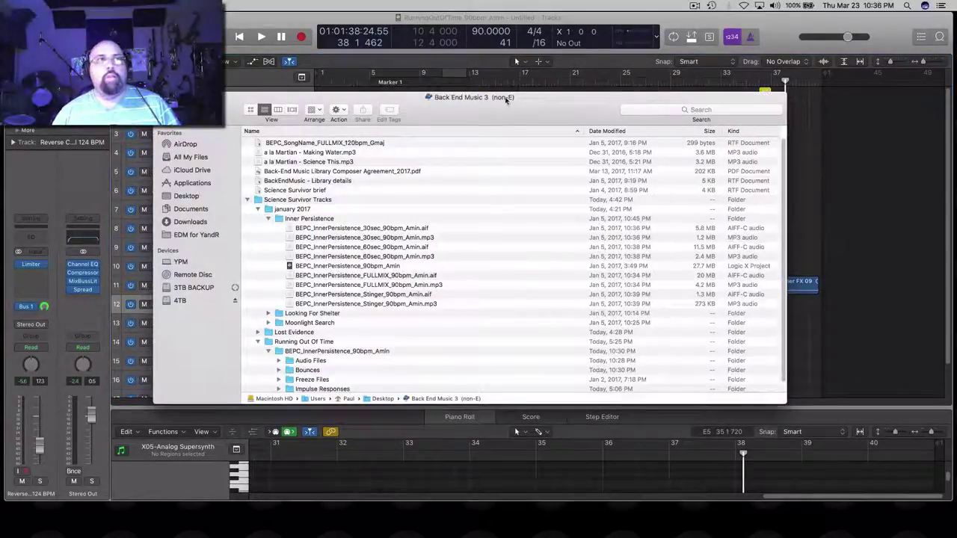
# - Move the Finder window off this screen and preview BEPC_InnerPersistence_FULLMIX_90bpm_Amin.mp3 from near its middle
pyautogui.moveTo(508, 99); pyautogui.dragTo(956, 88)
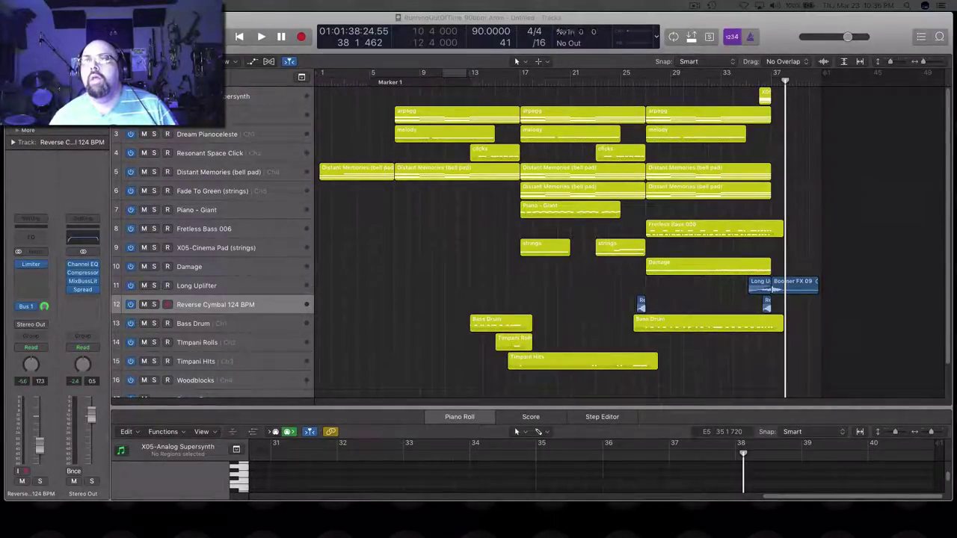
pyautogui.moveTo(956, 190); pyautogui.dragTo(524, 195)
pyautogui.click(469, 357)
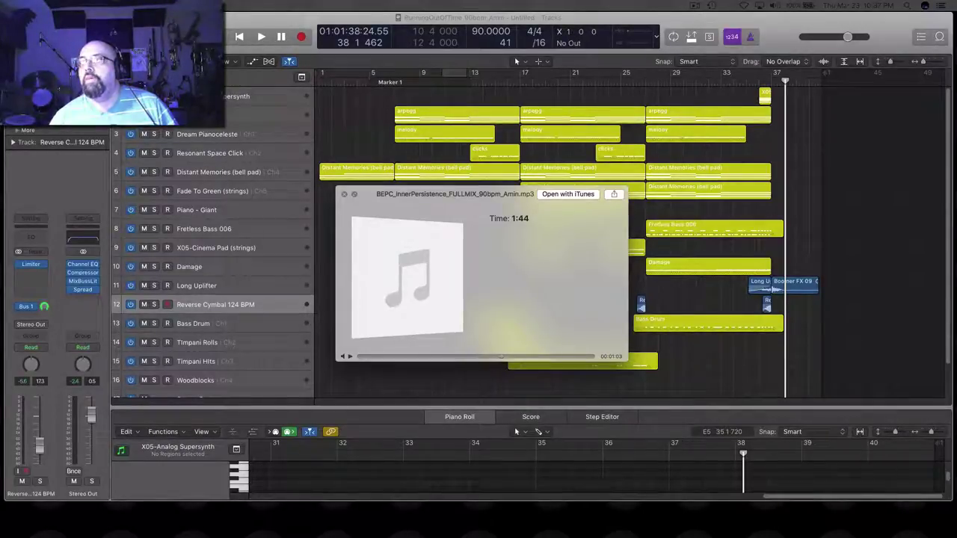
pyautogui.press('space')
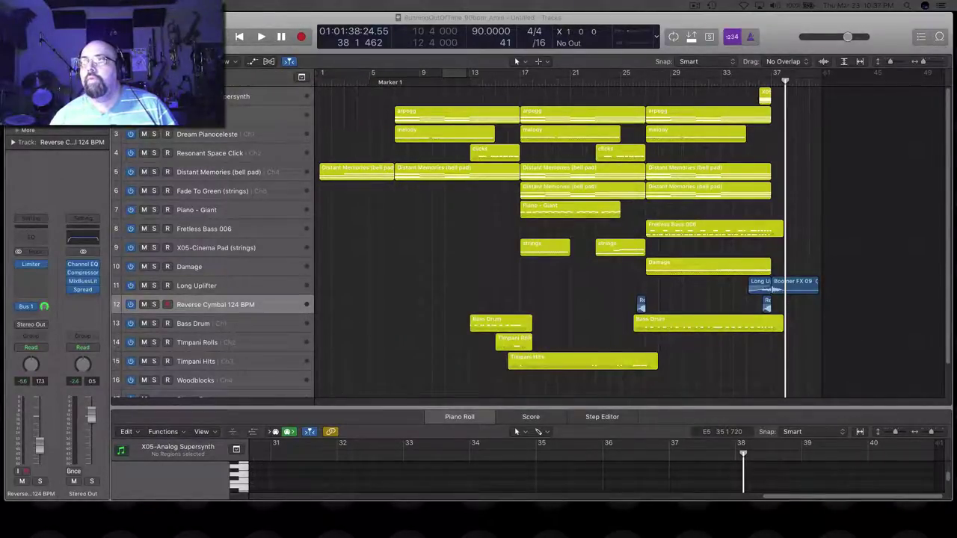
# - Preview RunningOutOfTime_90bpm_Gmin.mp3 in Quick Look from near its middle, and close the preview
pyautogui.press('space')
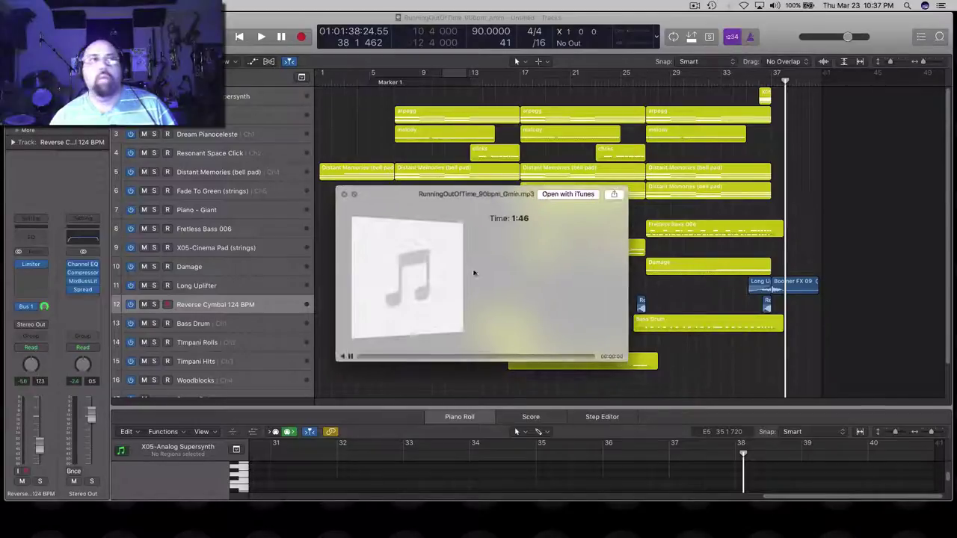
pyautogui.click(467, 356)
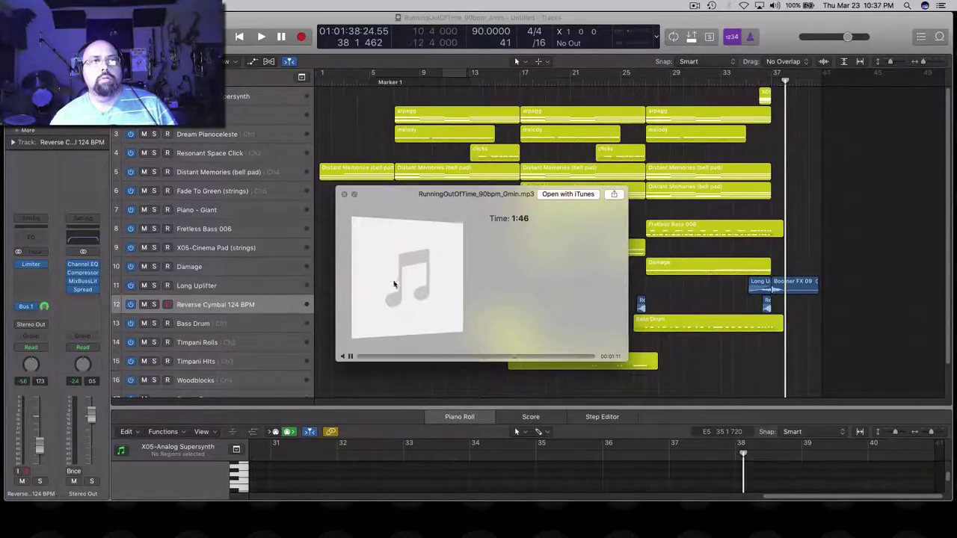
pyautogui.click(344, 195)
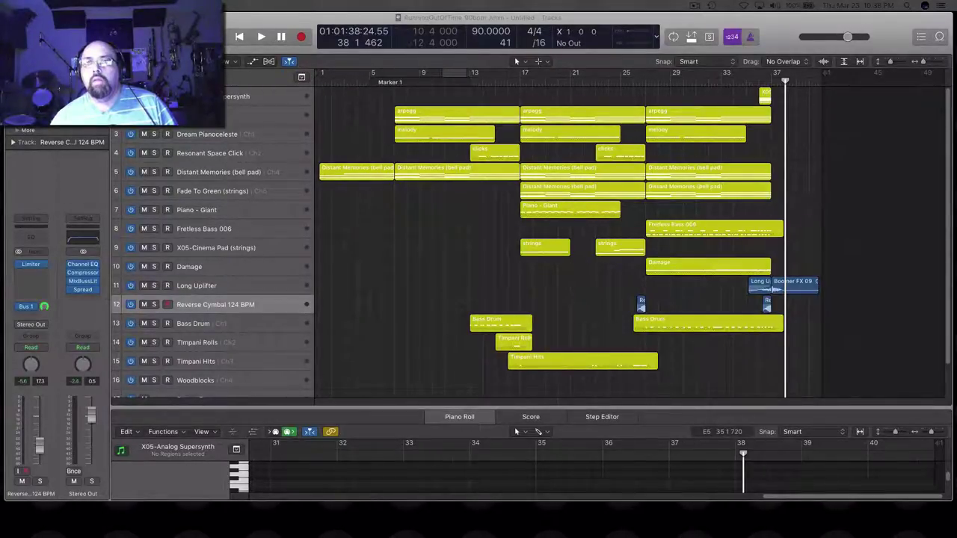
# - Preview the second half of BEPC_InnerPersistence_FULLMIX_90bpm_Amin.mp3 for comparison, and close the preview
pyautogui.press('space')
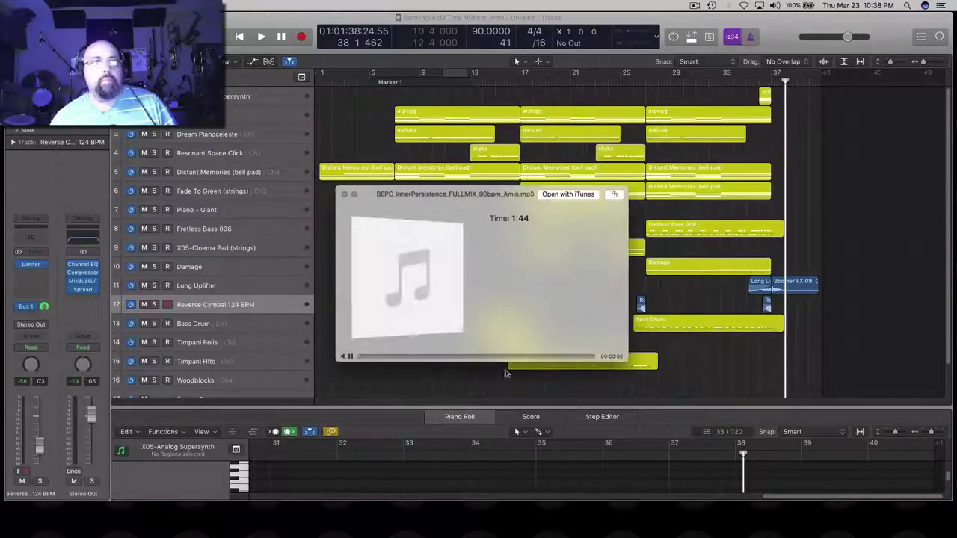
pyautogui.click(486, 357)
pyautogui.click(503, 358)
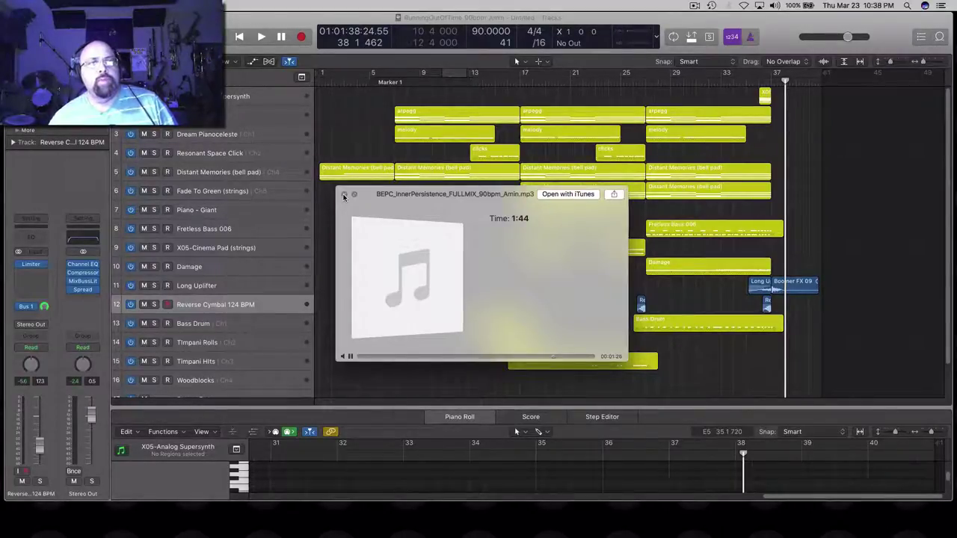
pyautogui.click(344, 195)
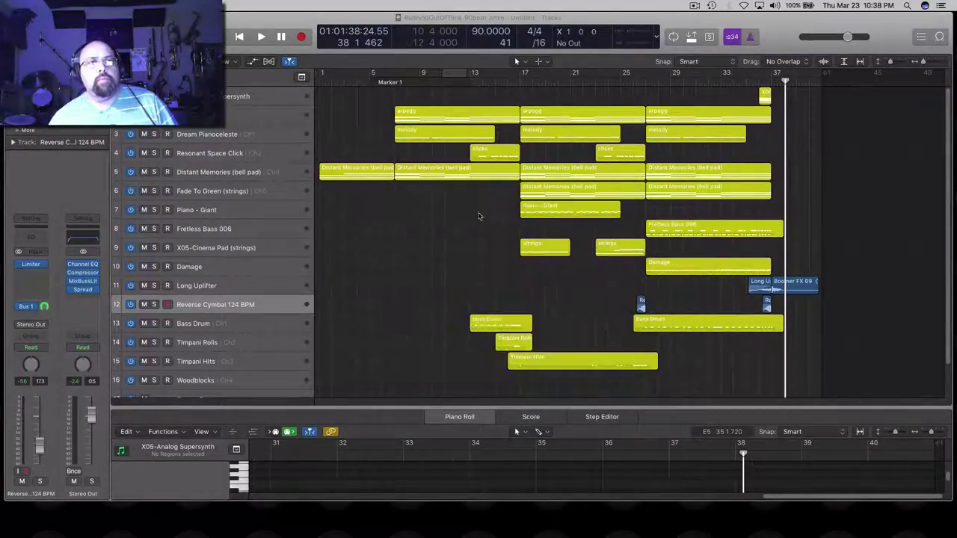